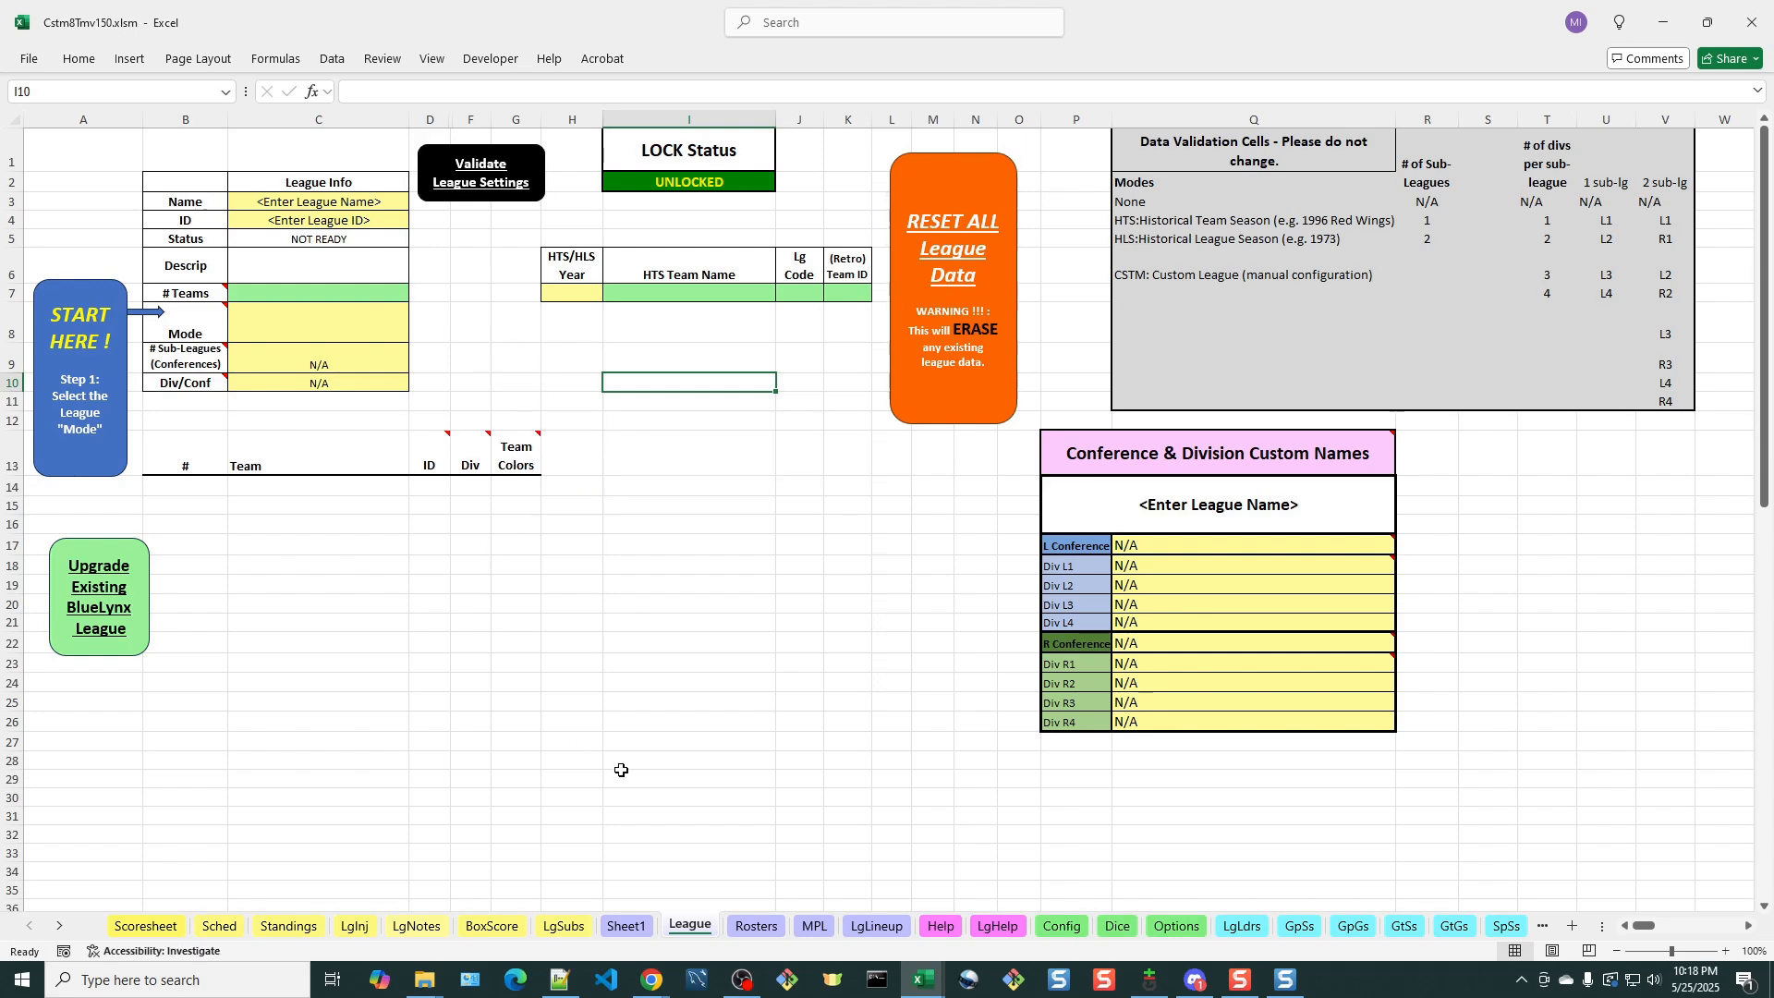
Review the two Super 8 League setup options on Sheet1 and return to the League sheet
{"action": "left_click", "coordinate": [629, 927]}
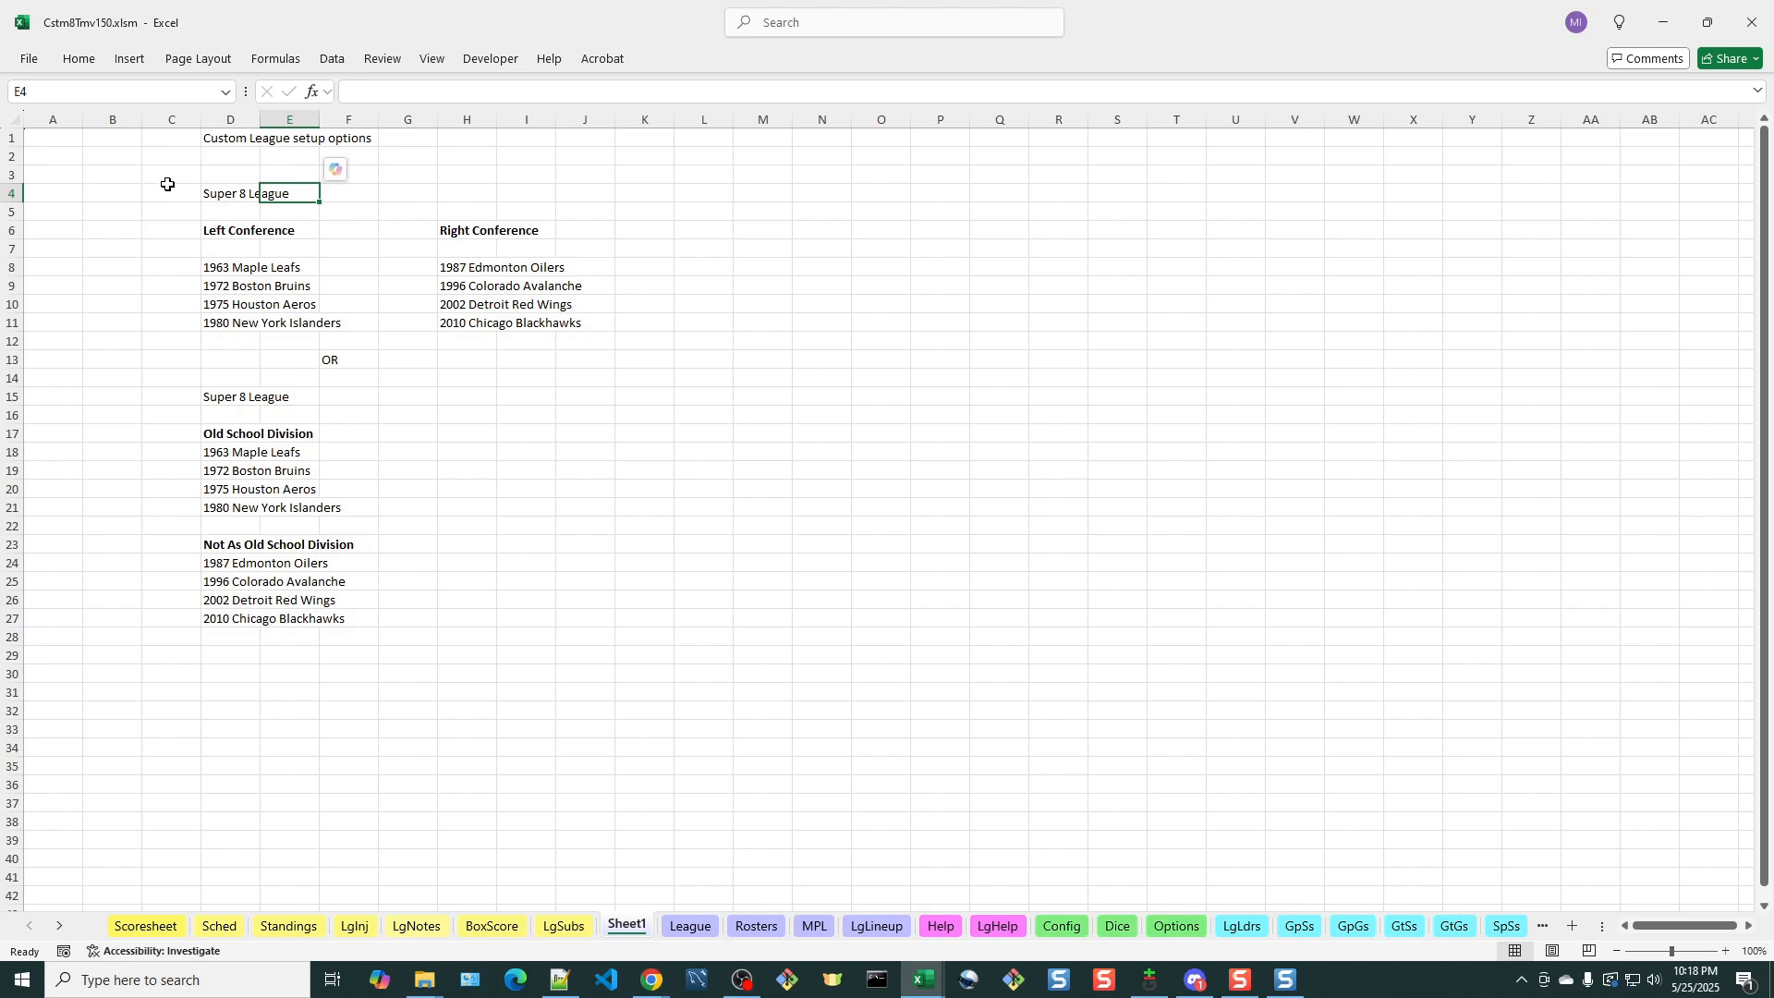
{"action": "left_click", "coordinate": [216, 197]}
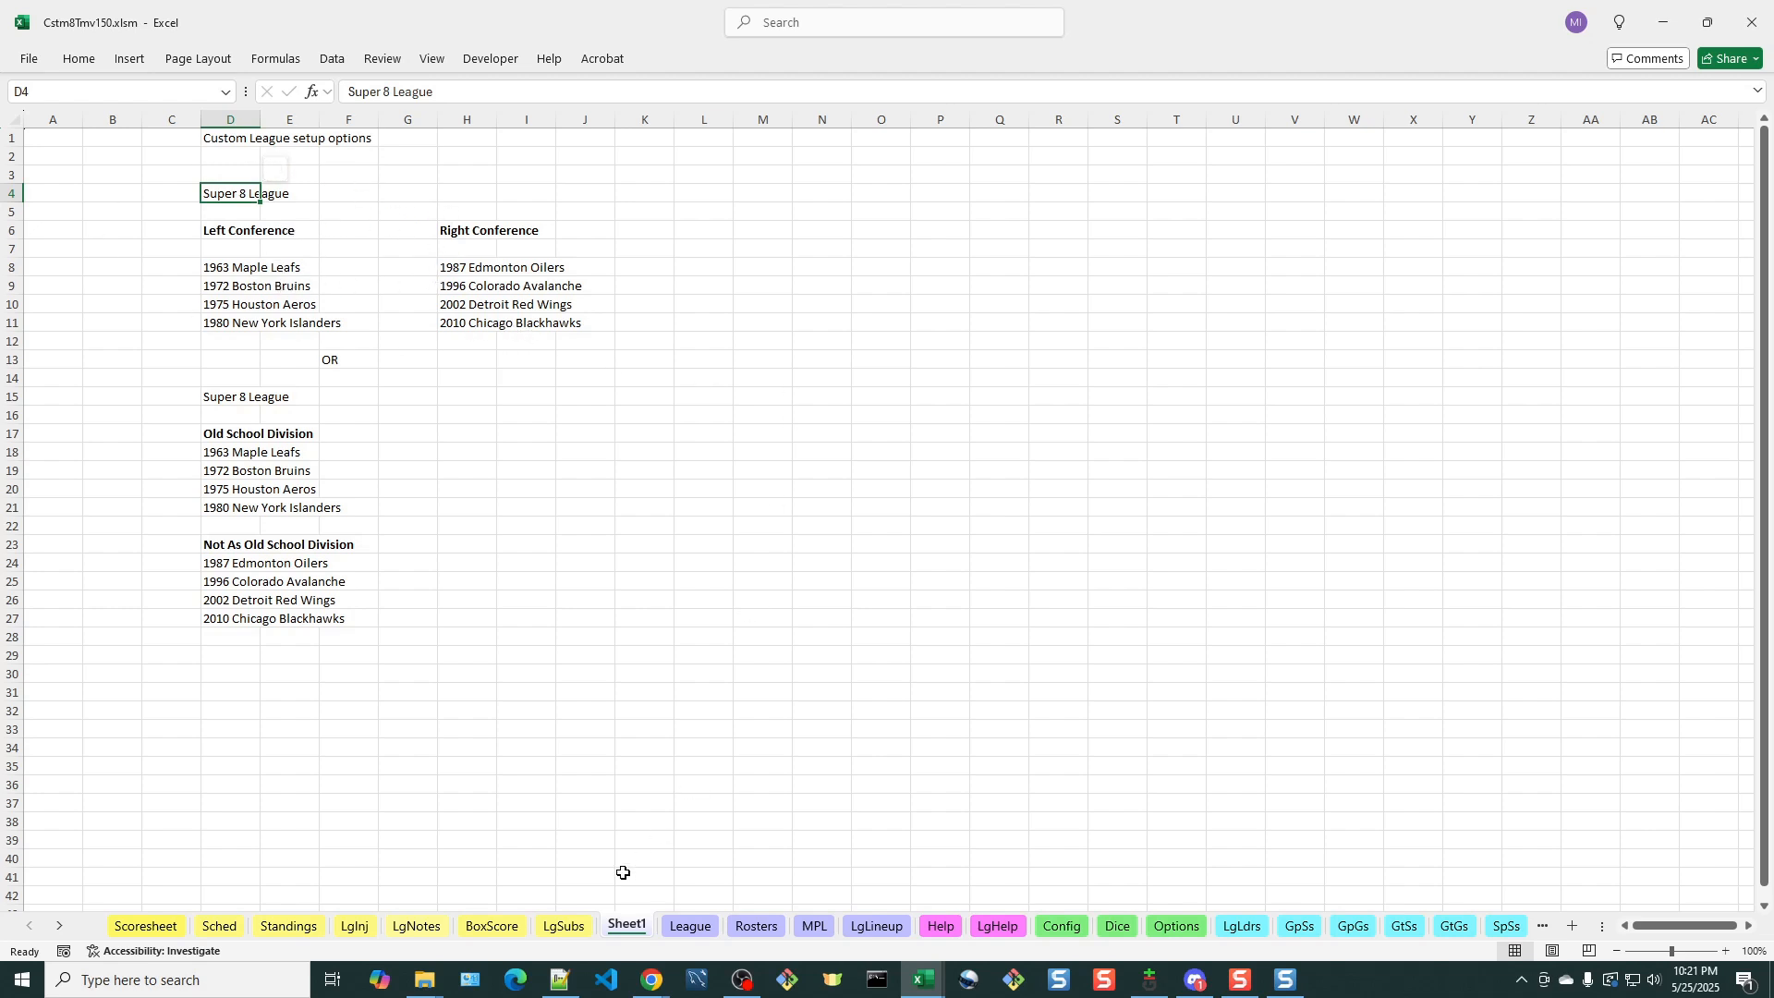
{"action": "left_click", "coordinate": [692, 929]}
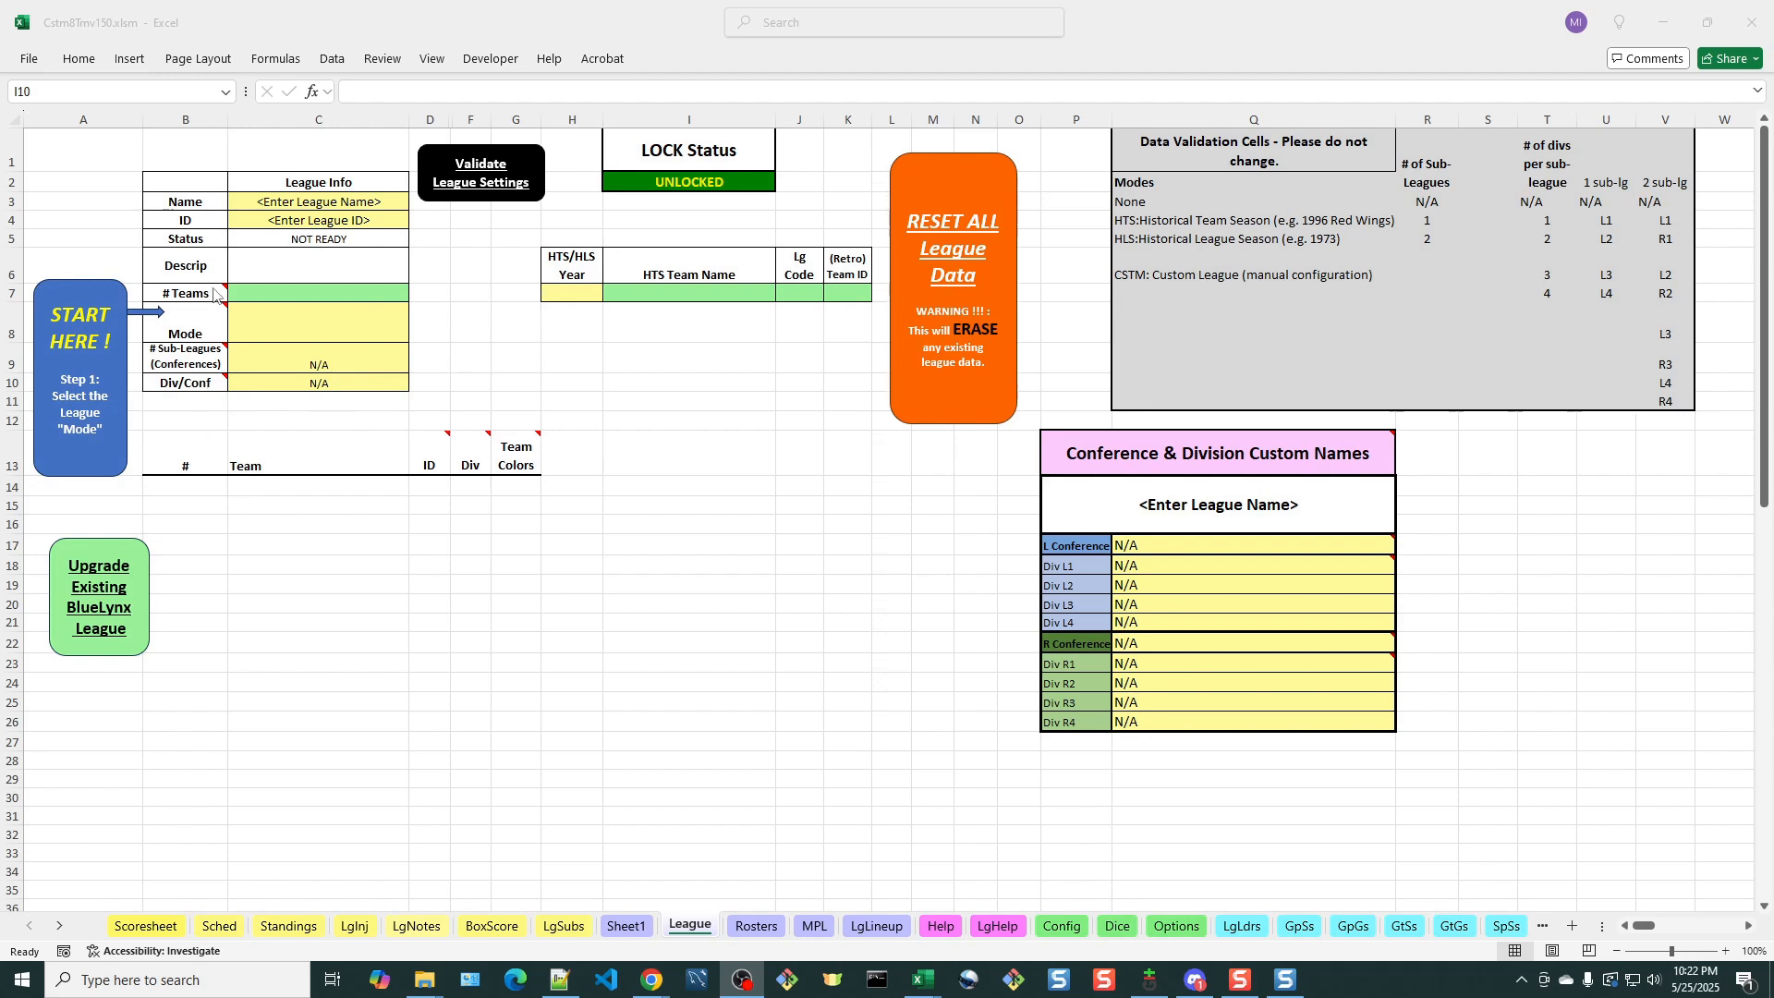
{"action": "left_click", "coordinate": [593, 577]}
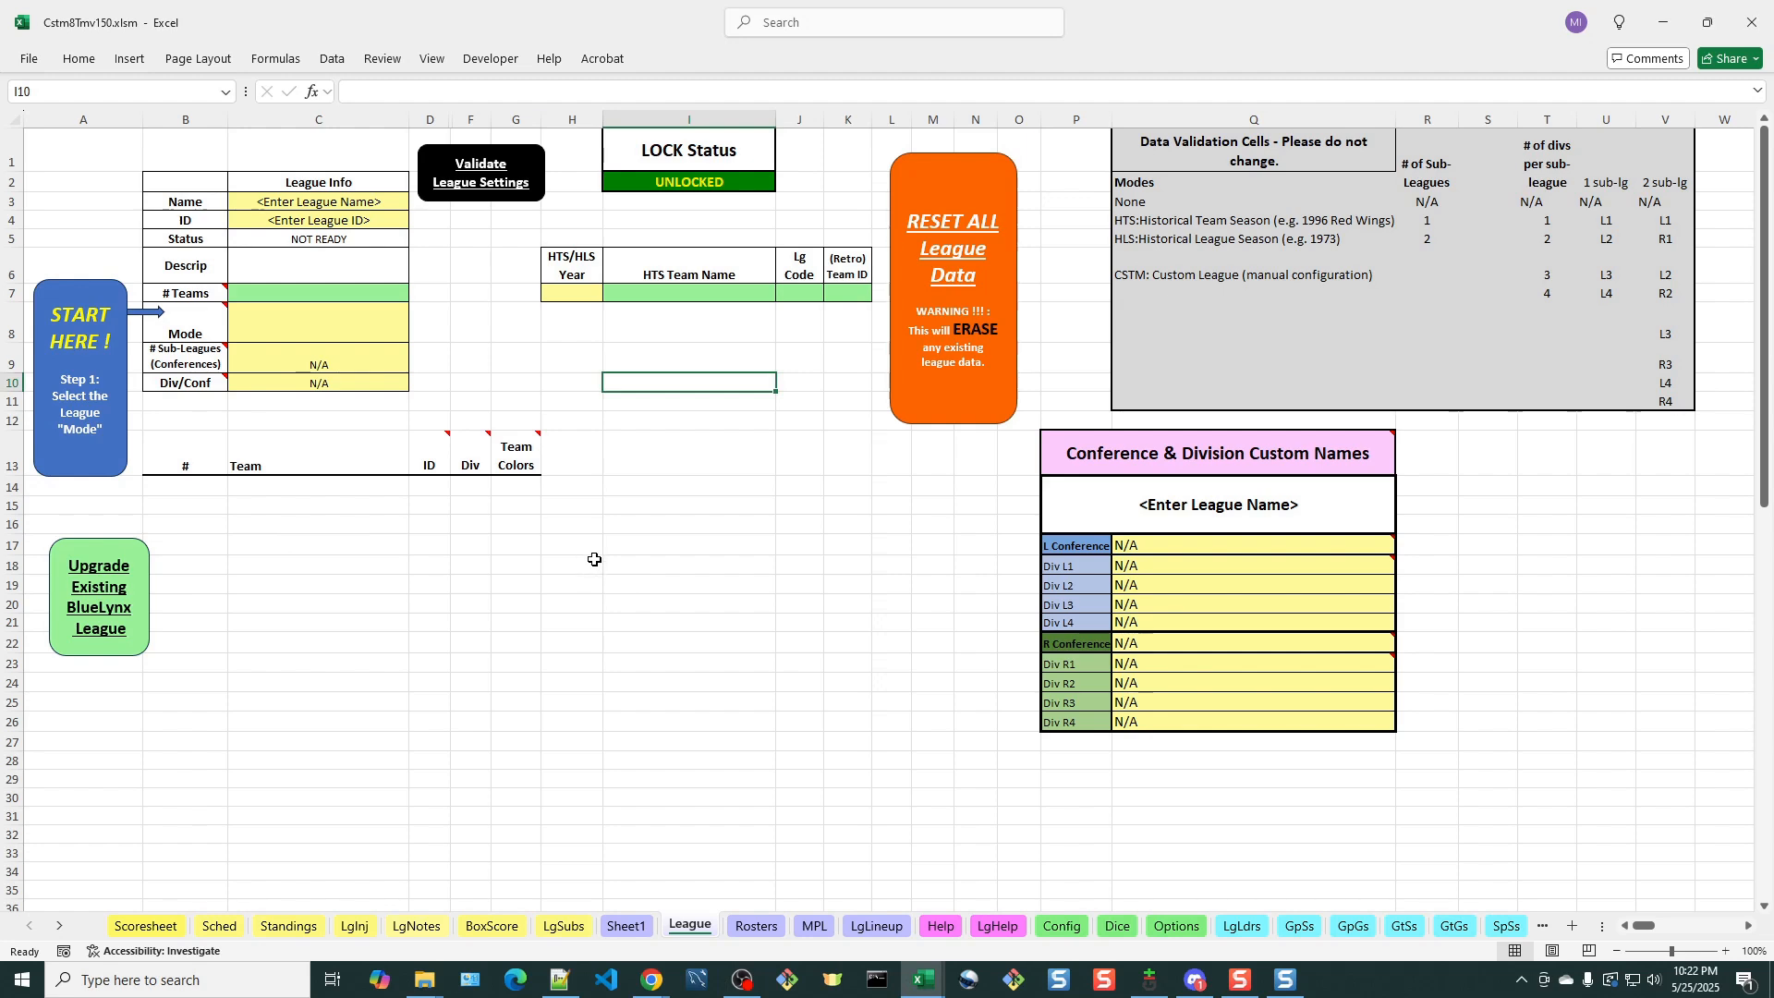
Read the note on league types and set the league mode to CSTM: Custom League (manual configuration)
{"action": "mouse_move", "coordinate": [214, 323]}
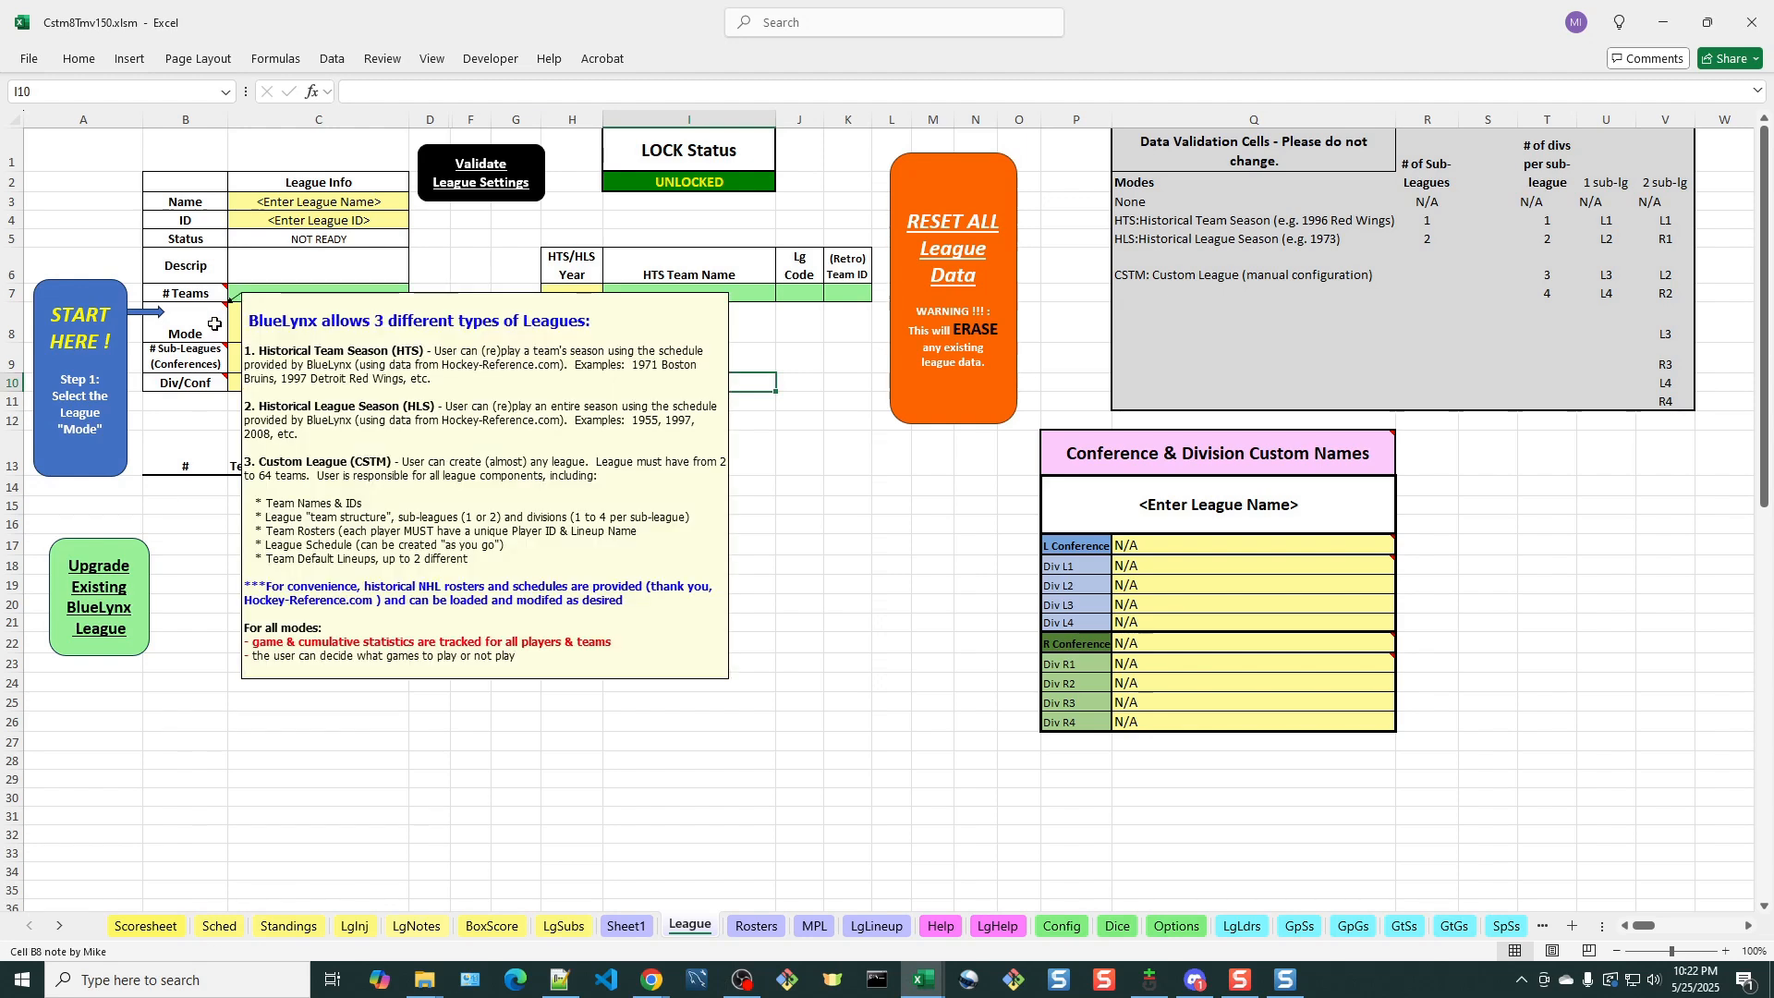
{"action": "mouse_move", "coordinate": [202, 294]}
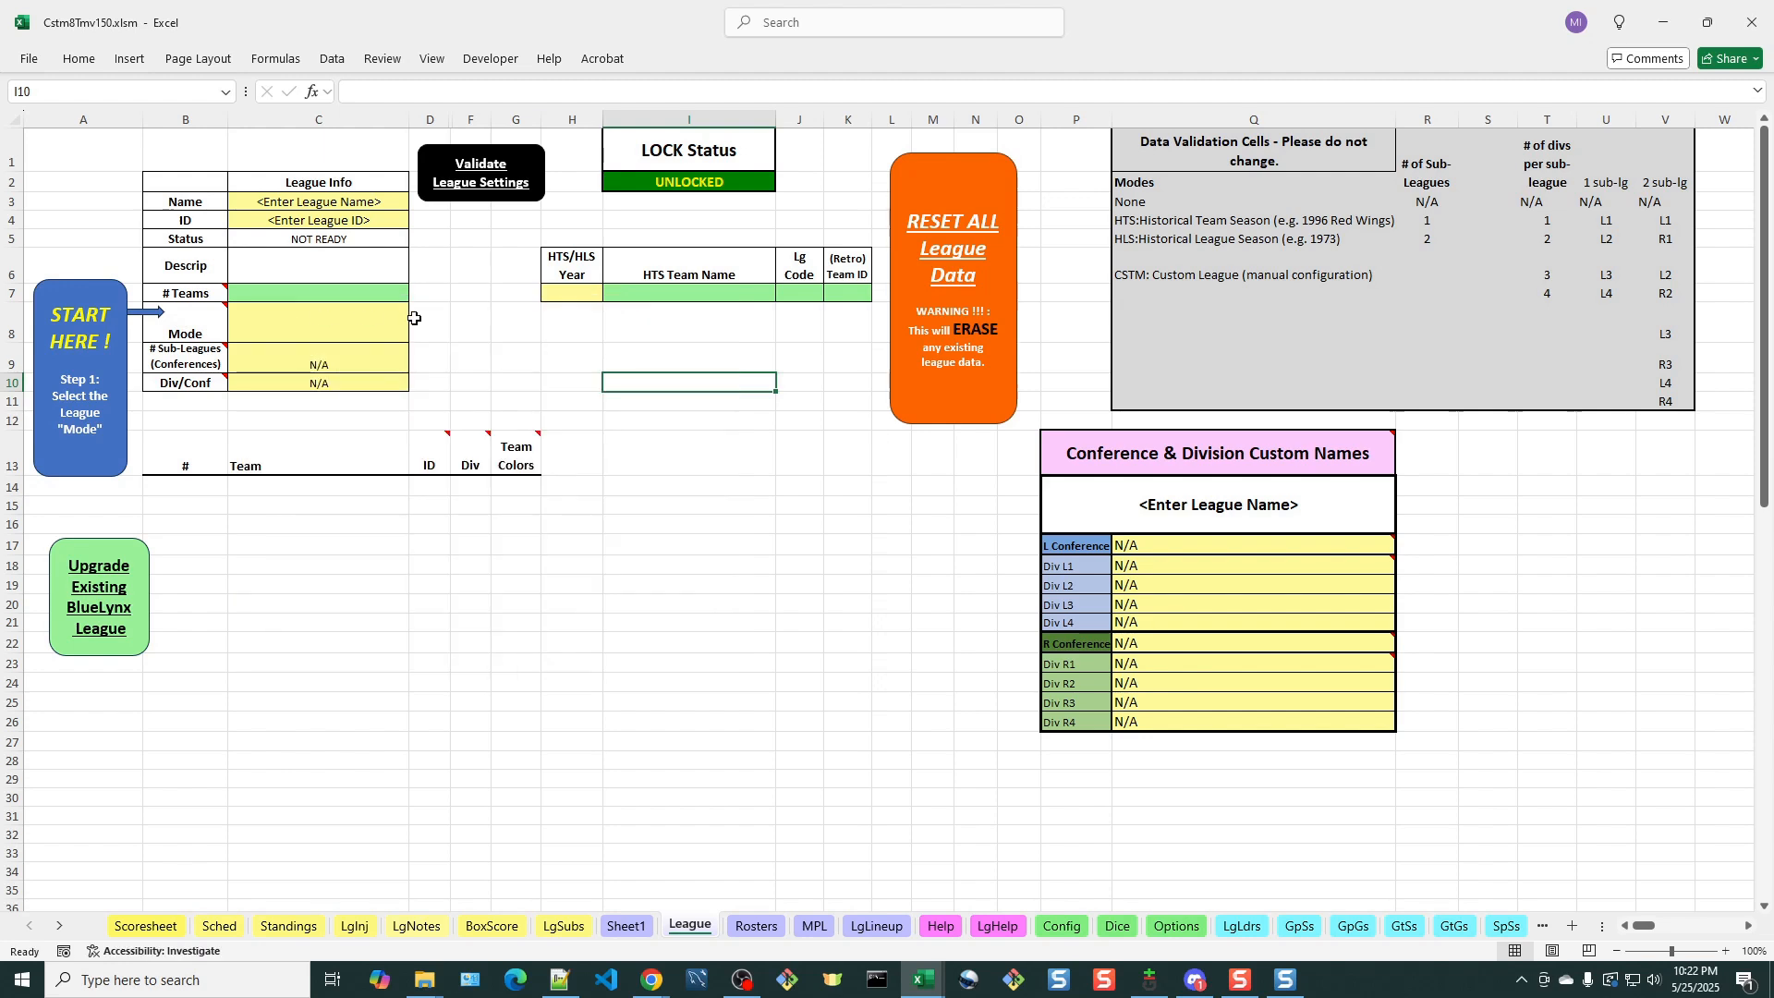
{"action": "left_click", "coordinate": [289, 335]}
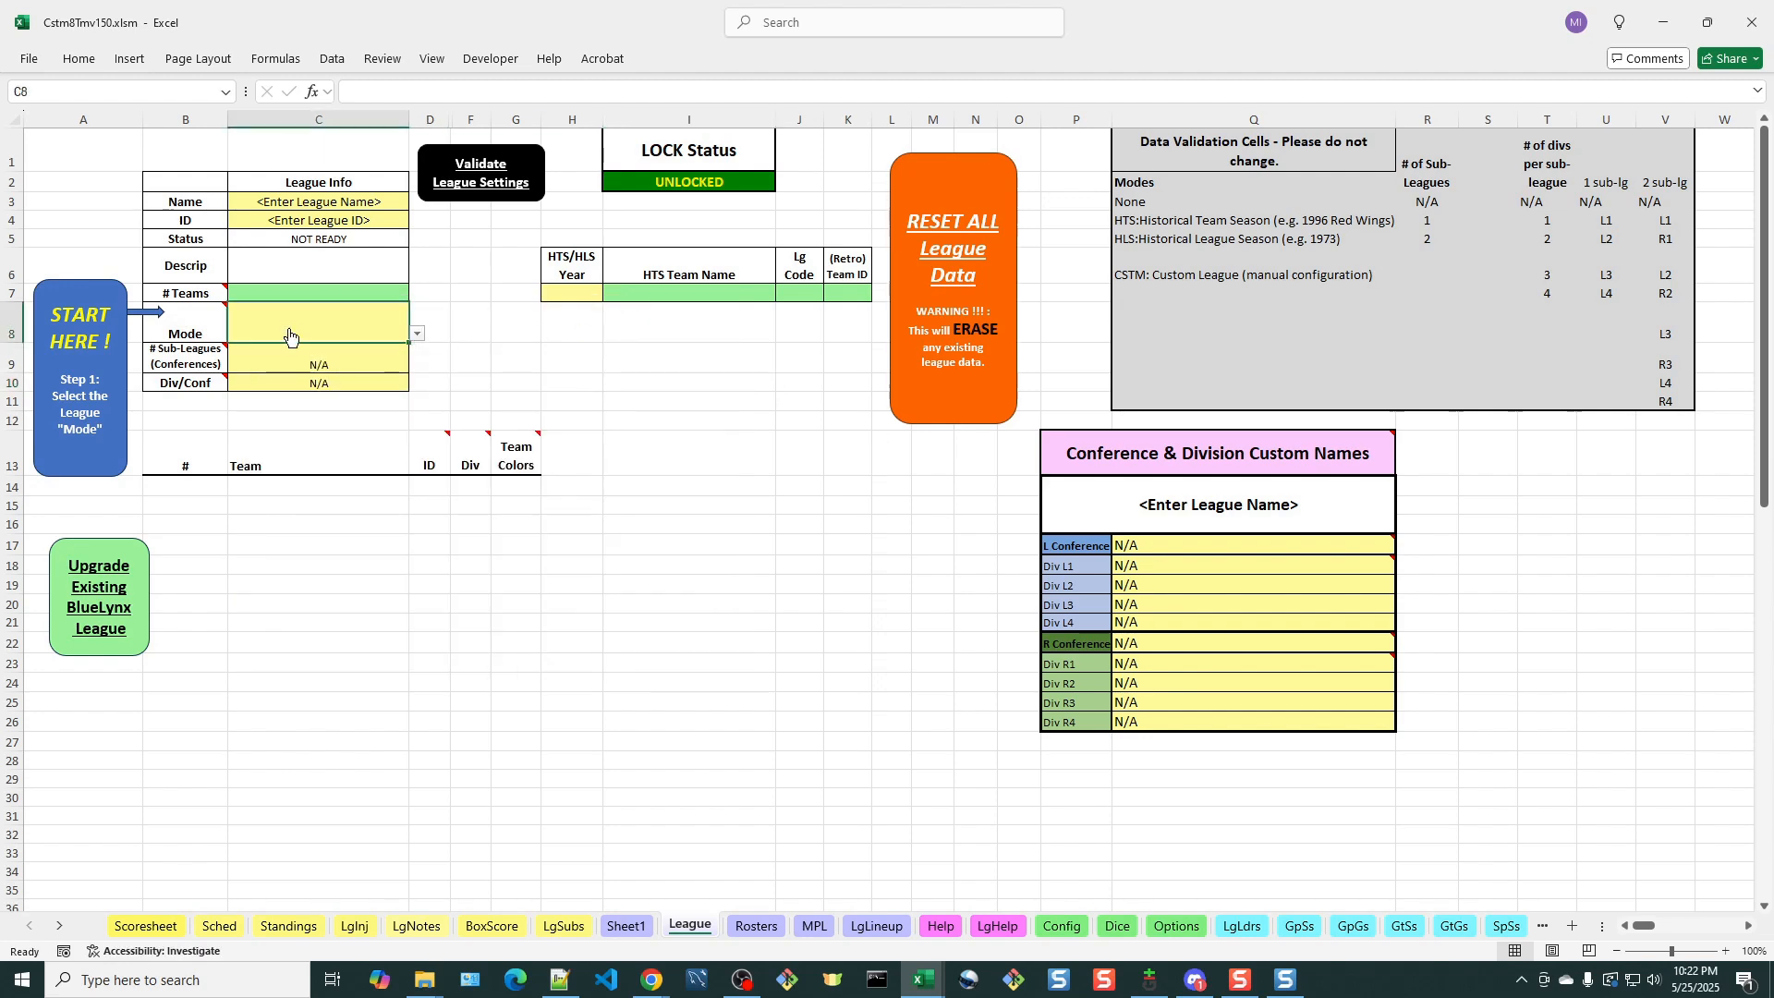
{"action": "left_click", "coordinate": [417, 337]}
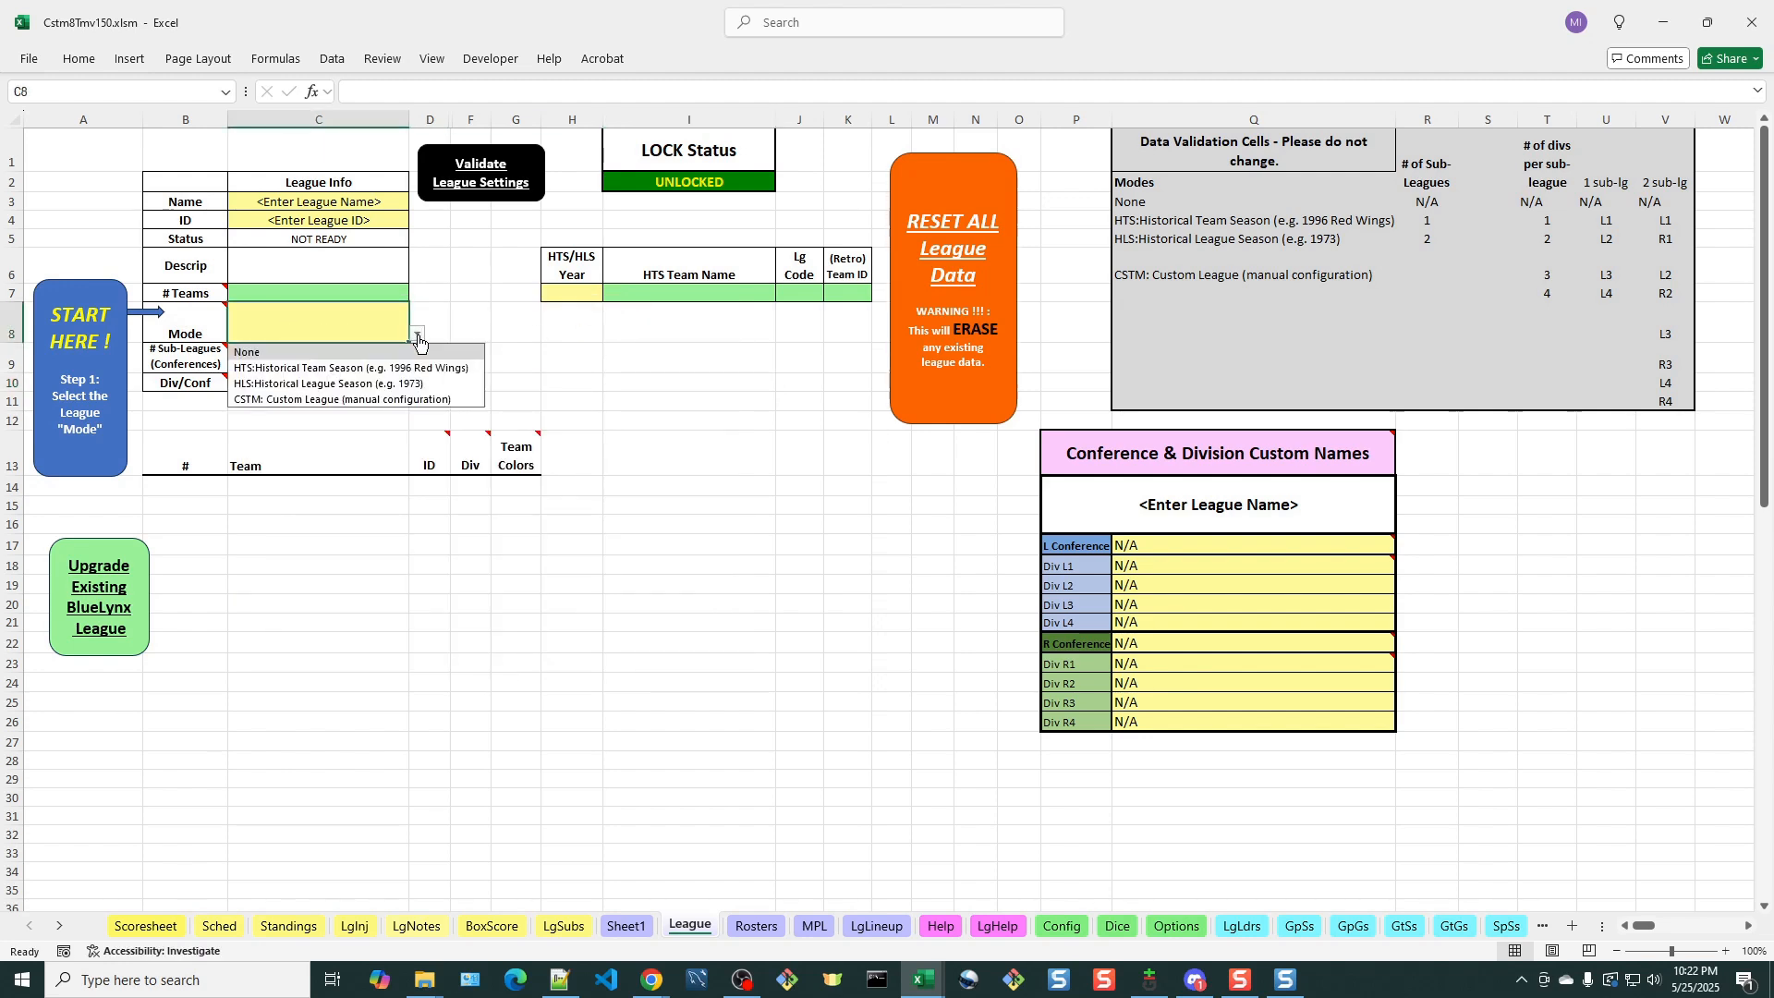
{"action": "left_click", "coordinate": [325, 401]}
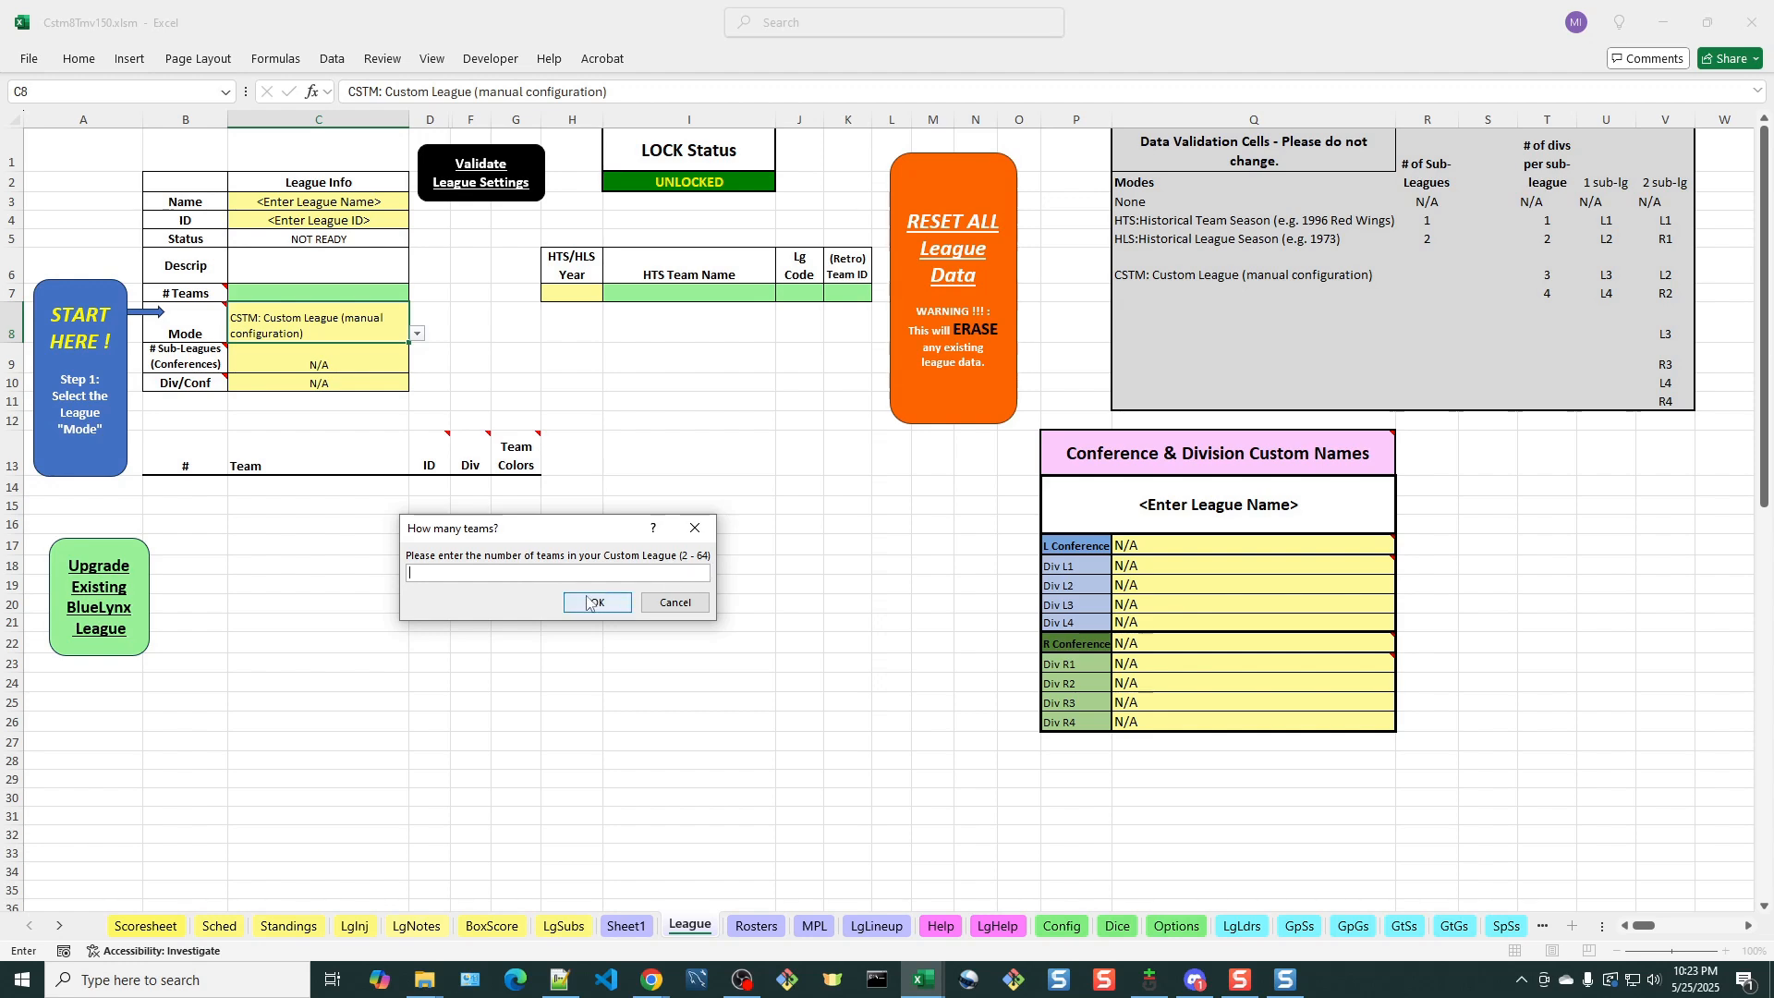
Set the number of teams in the custom league to 8 and acknowledge the setup instructions
{"action": "type", "text": "8"}
{"action": "left_click", "coordinate": [599, 603]}
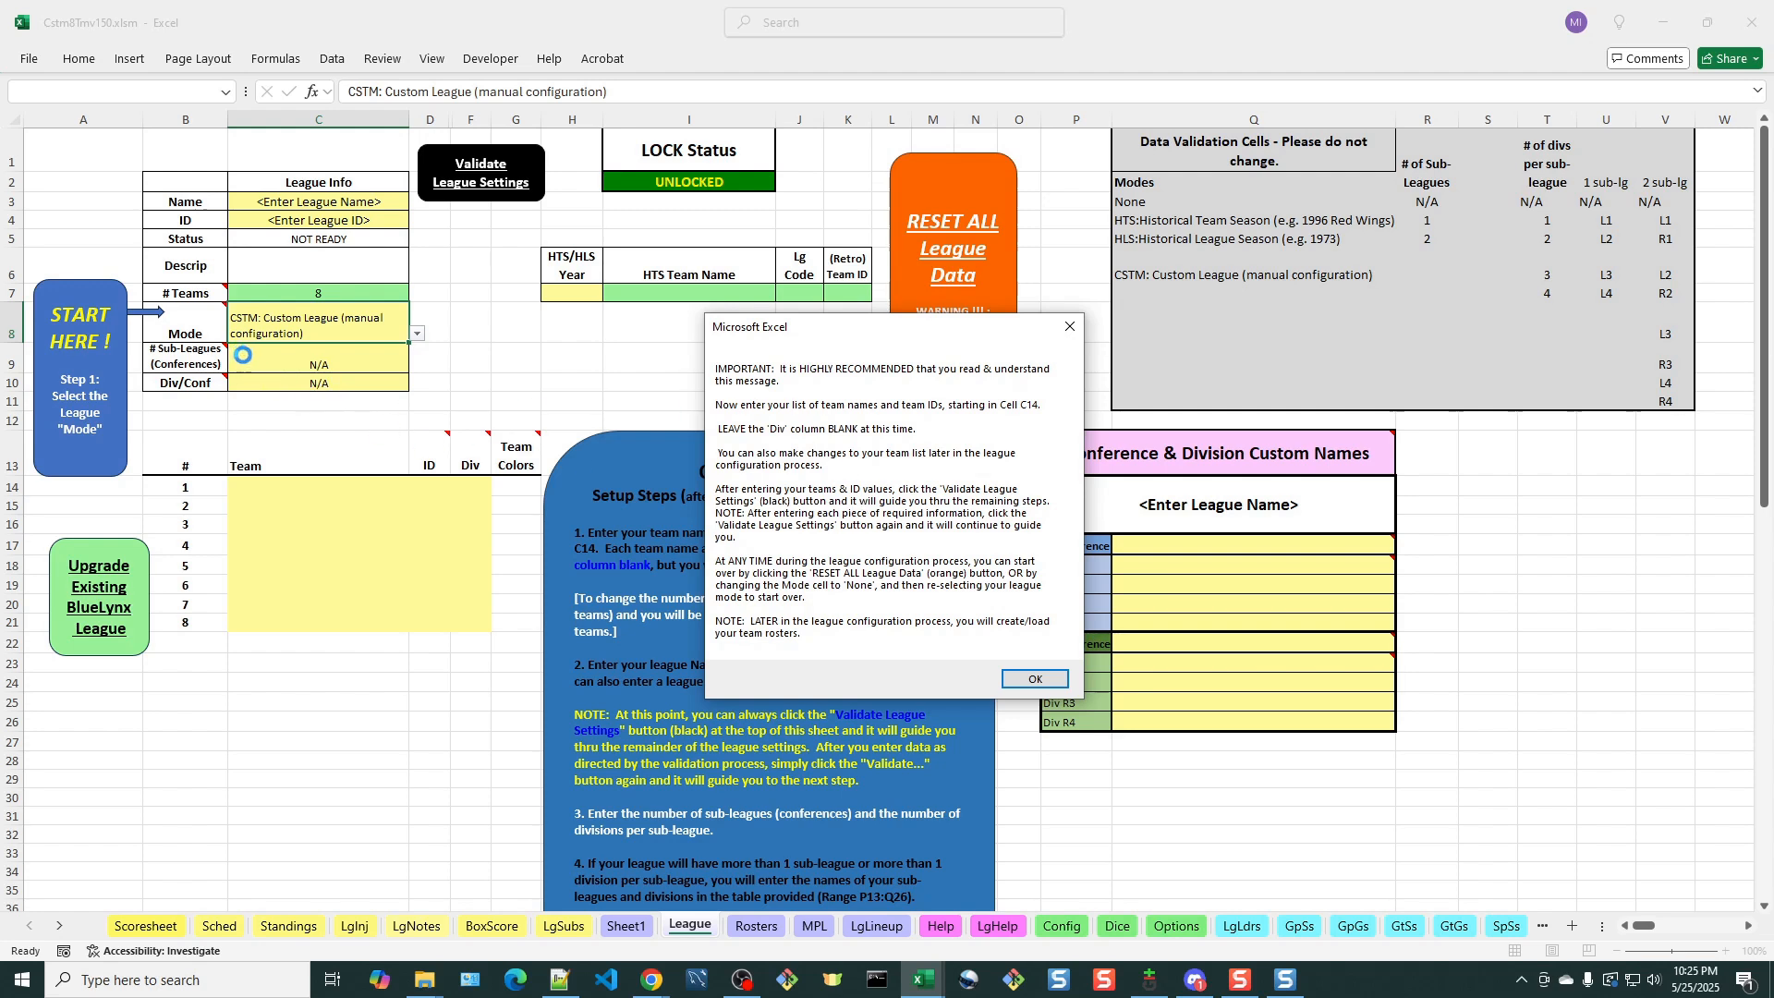
{"action": "left_click", "coordinate": [1035, 679]}
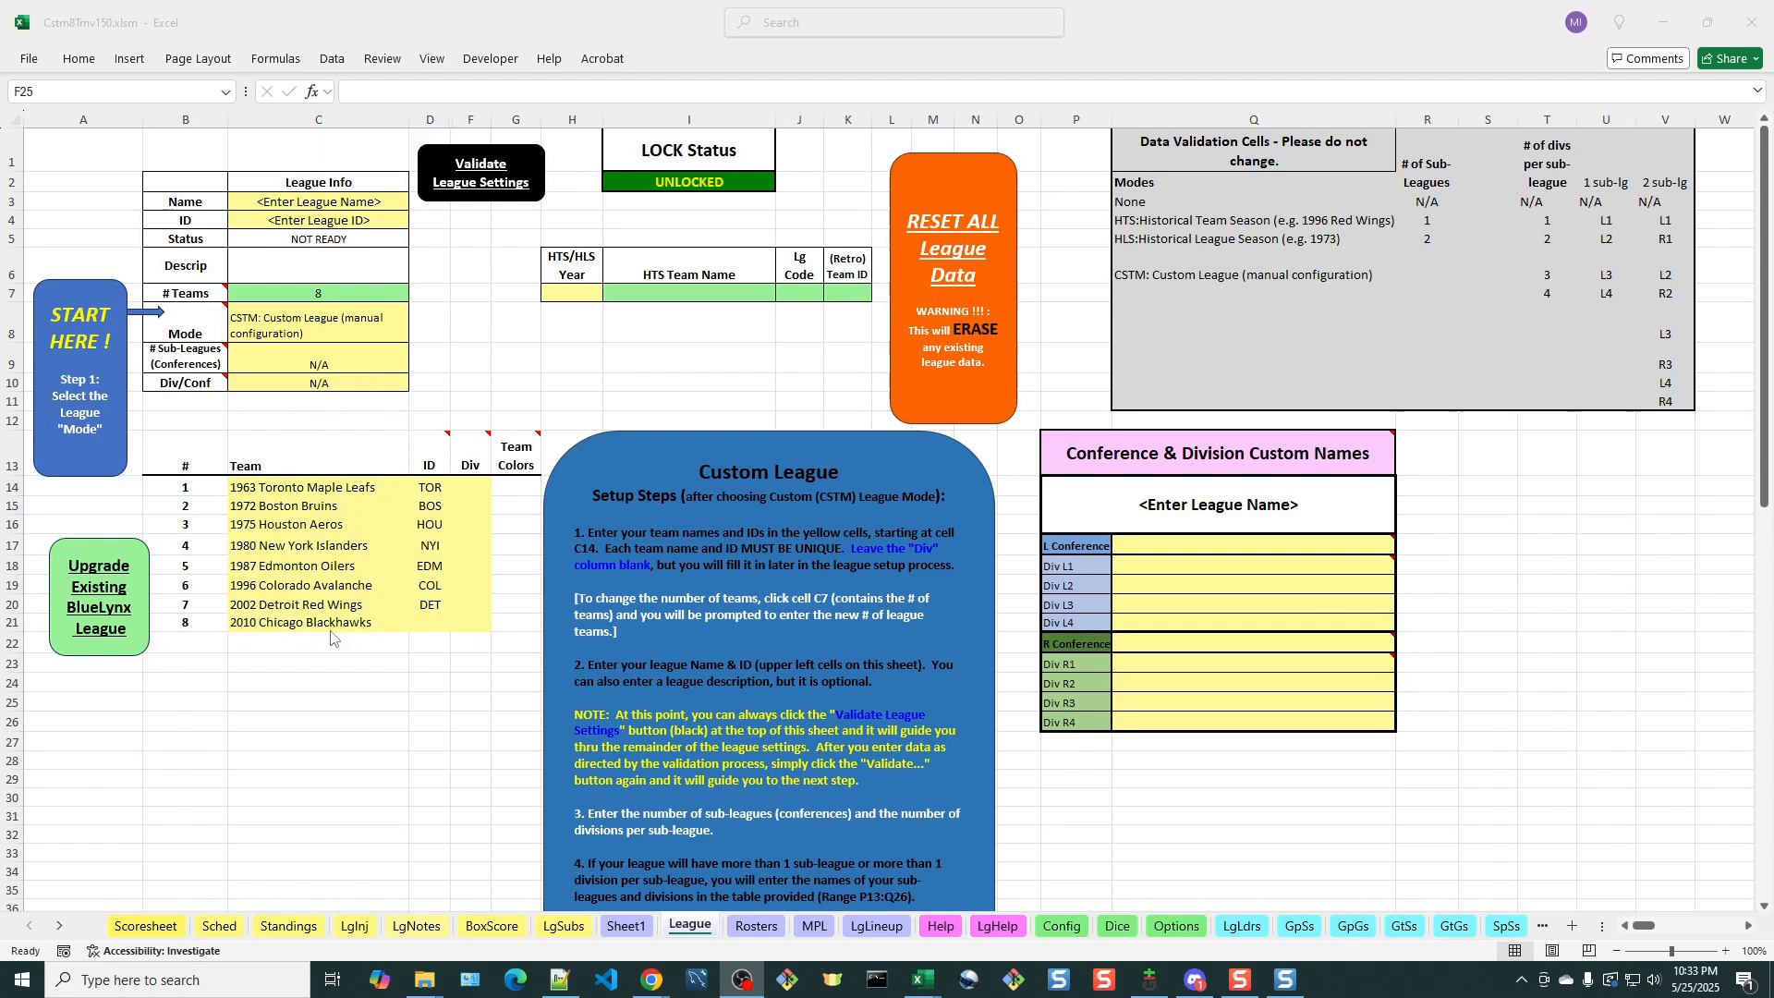
Enter CHI as the team ID for the 2010 Chicago Blackhawks and acknowledge the league validation messages
{"action": "left_click", "coordinate": [439, 625]}
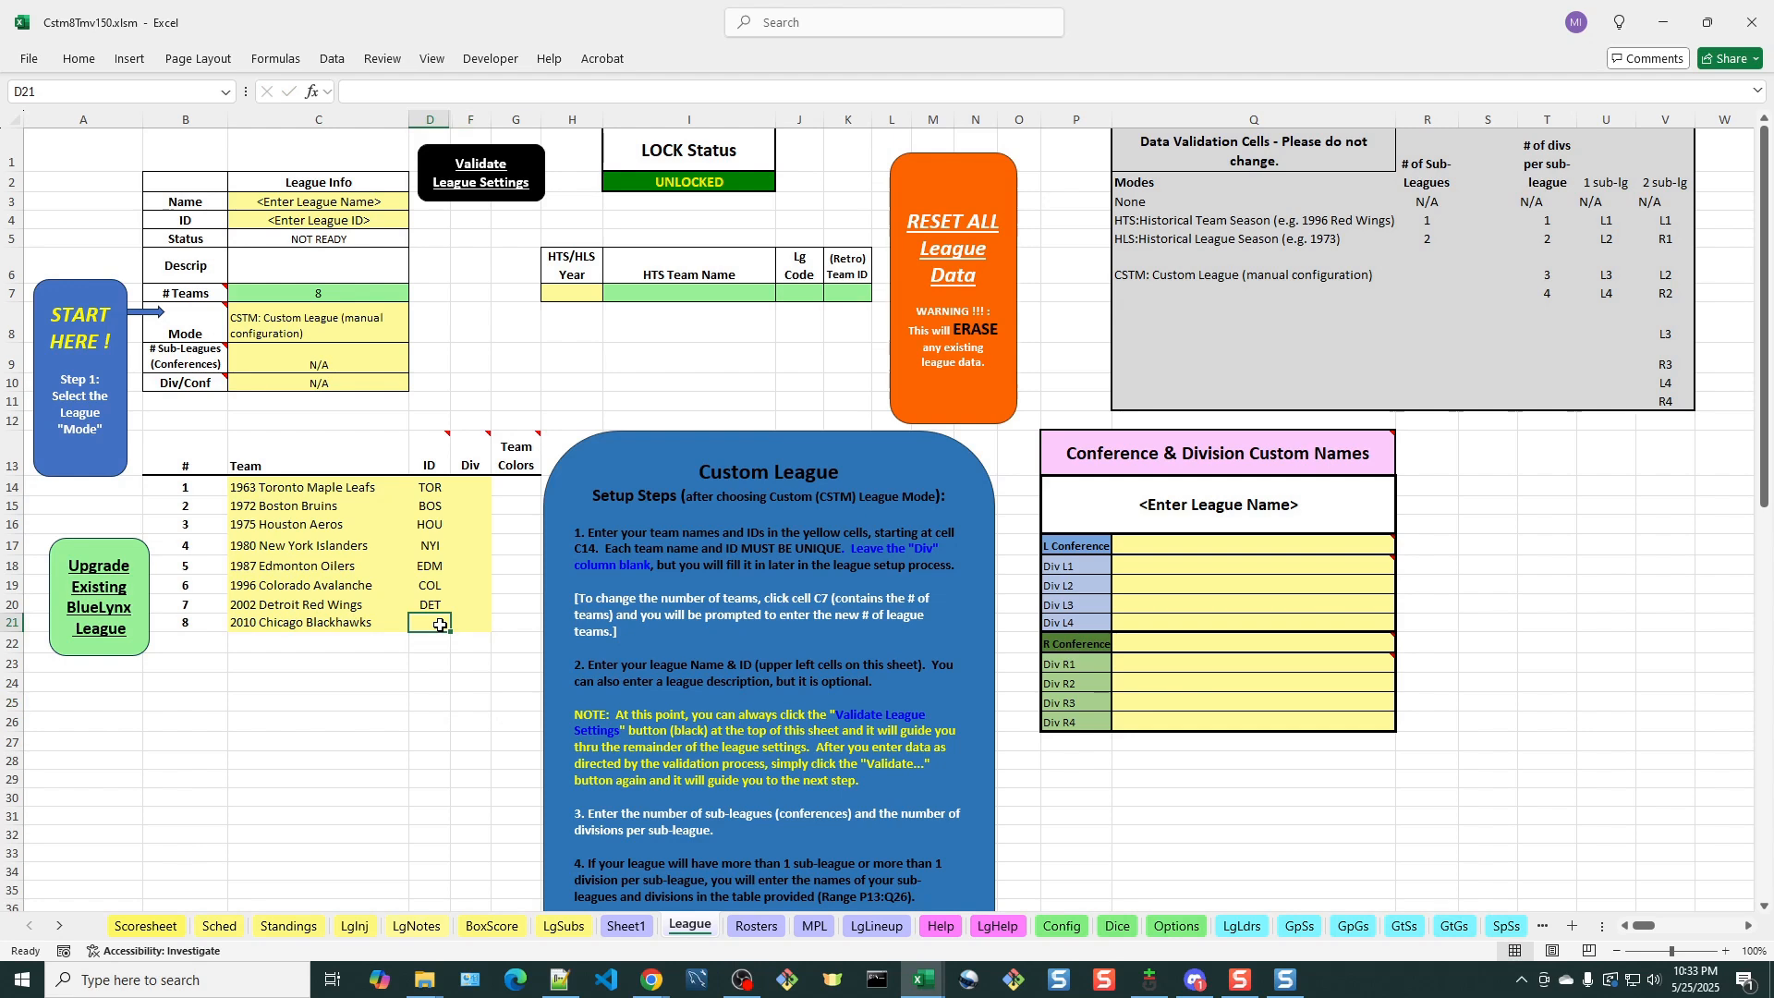
{"action": "type", "text": "CHI"}
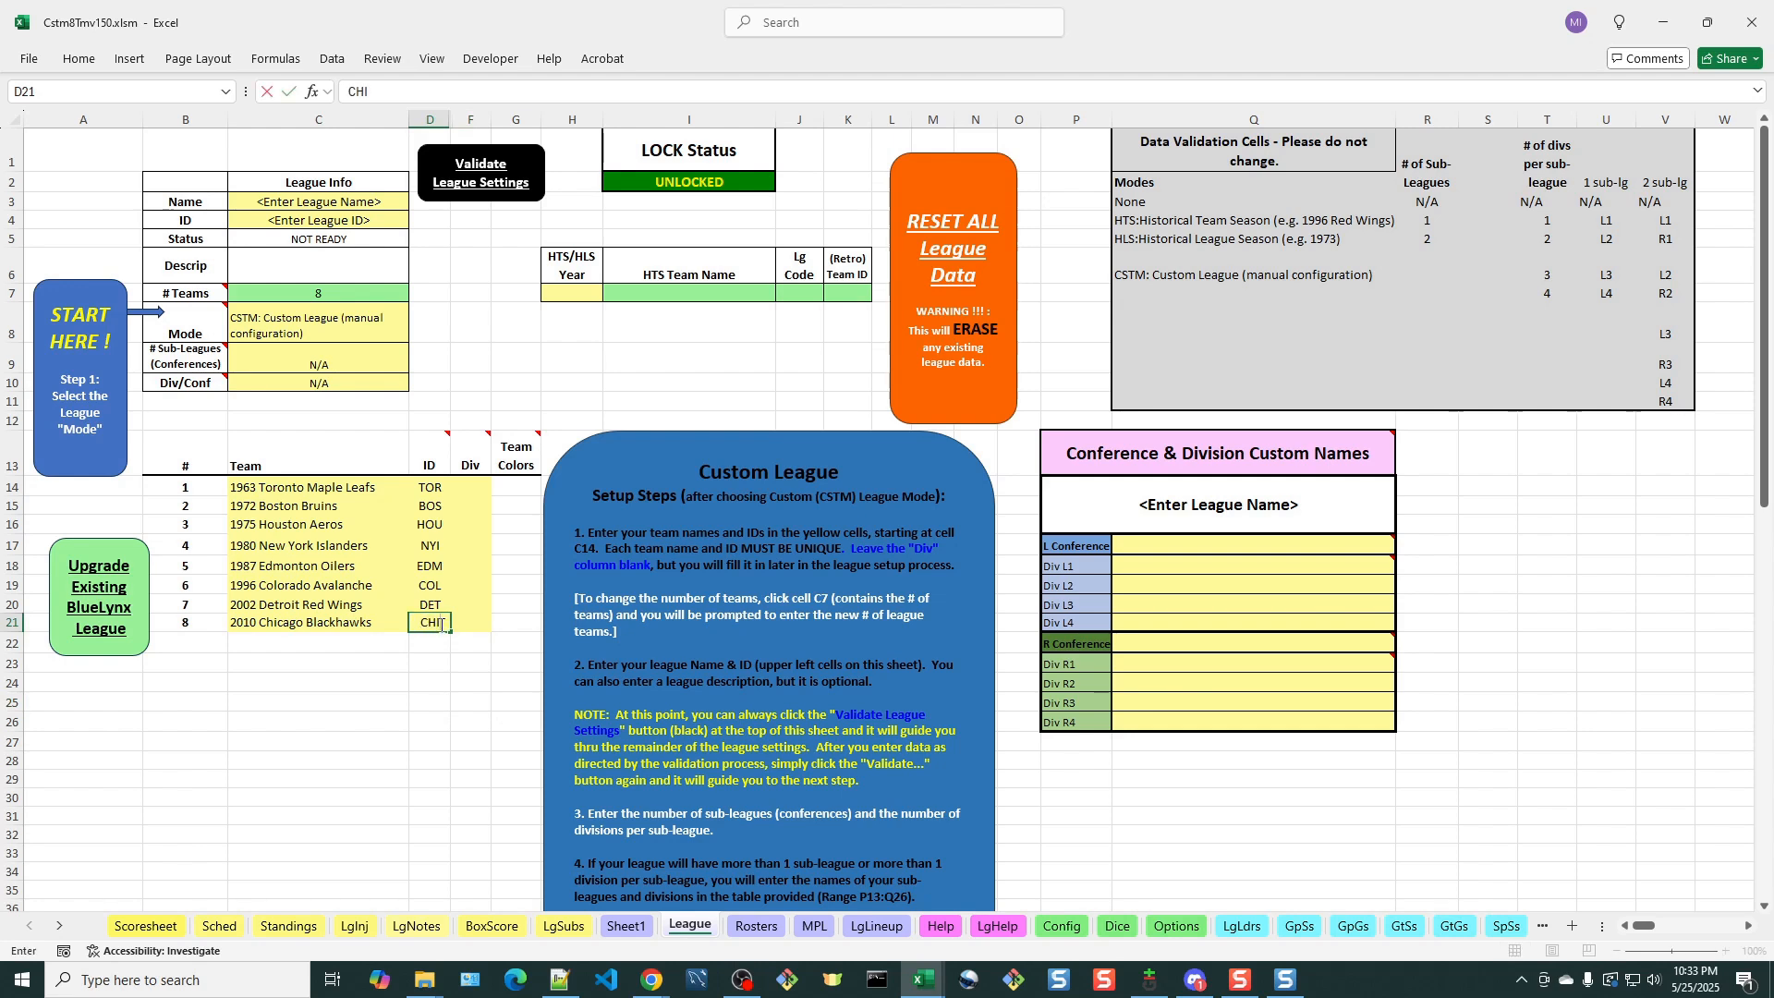
{"action": "key", "text": "Return"}
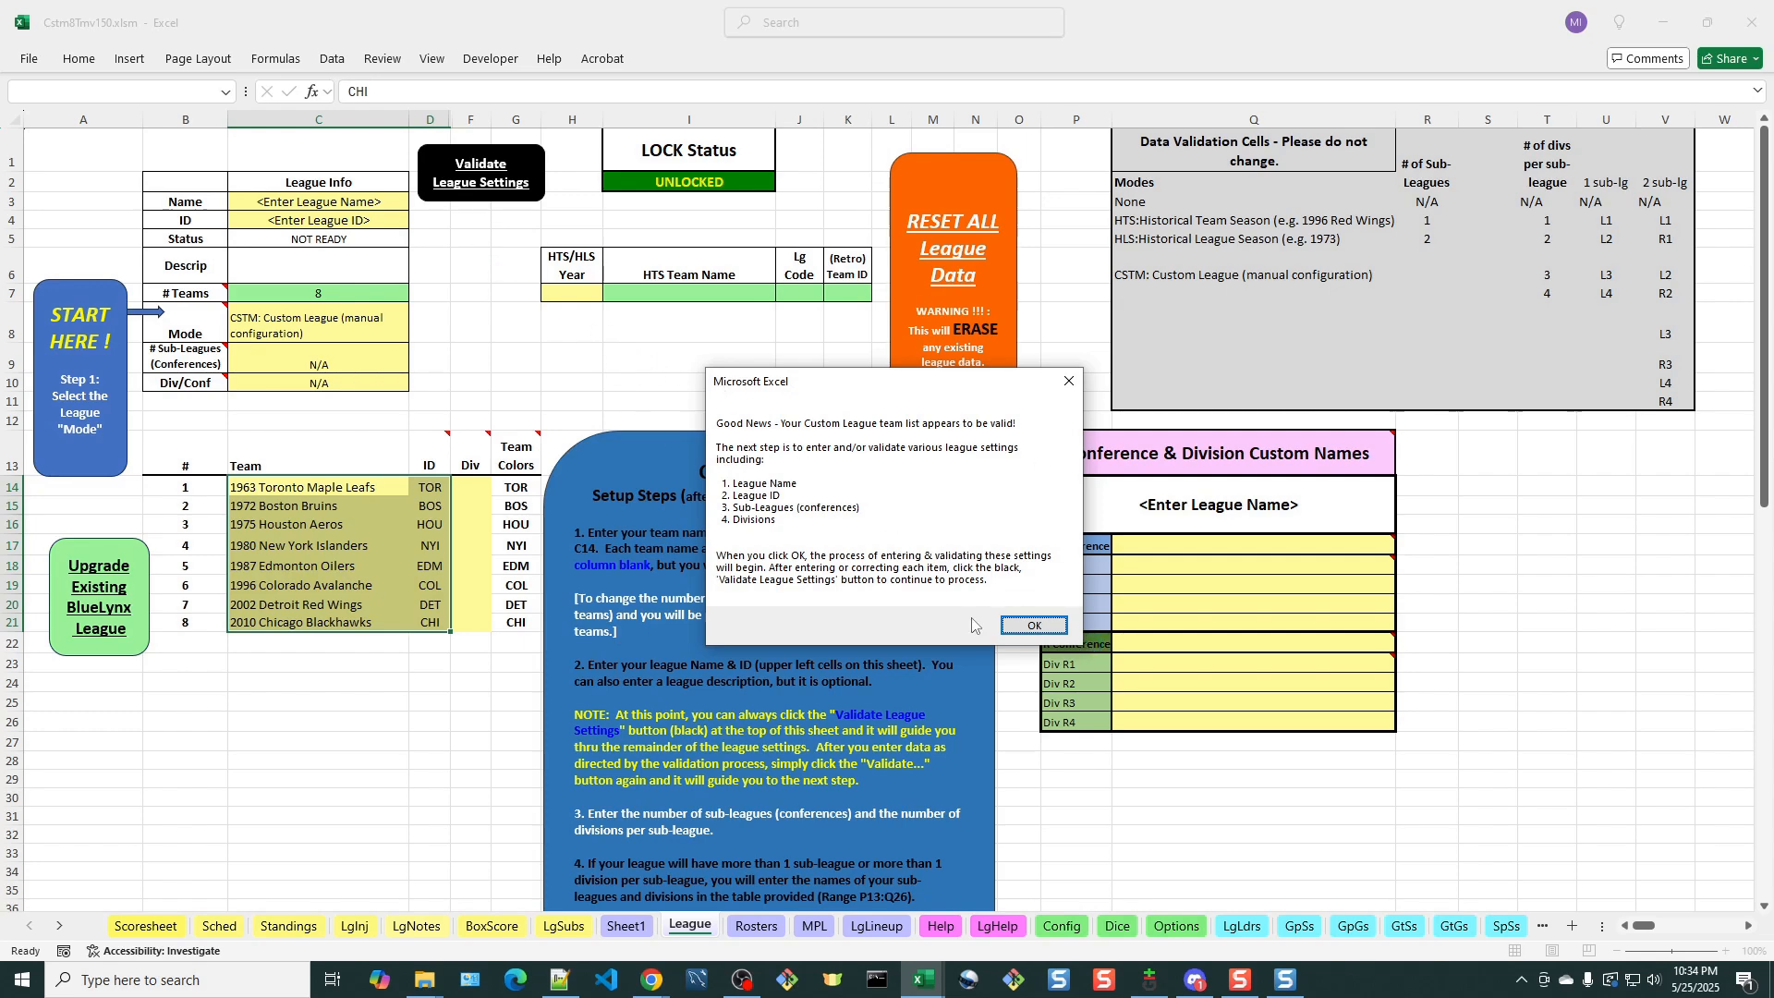
{"action": "left_click", "coordinate": [1045, 627]}
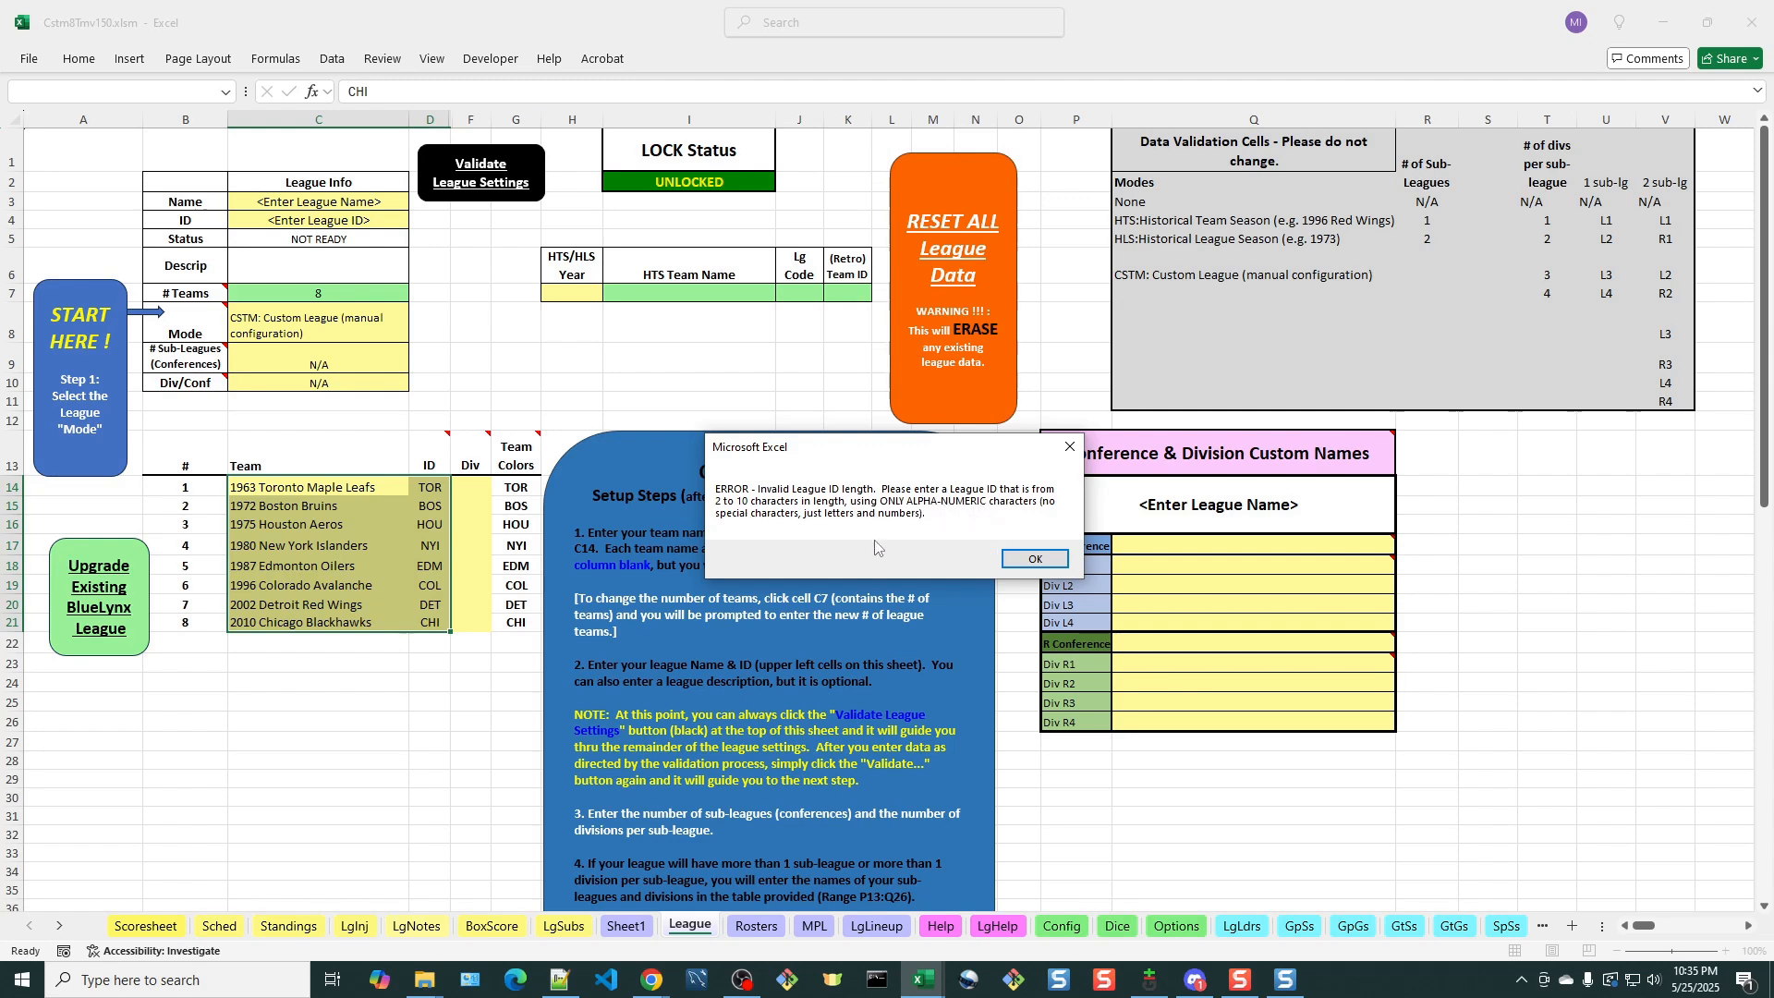
{"action": "left_click", "coordinate": [1035, 559]}
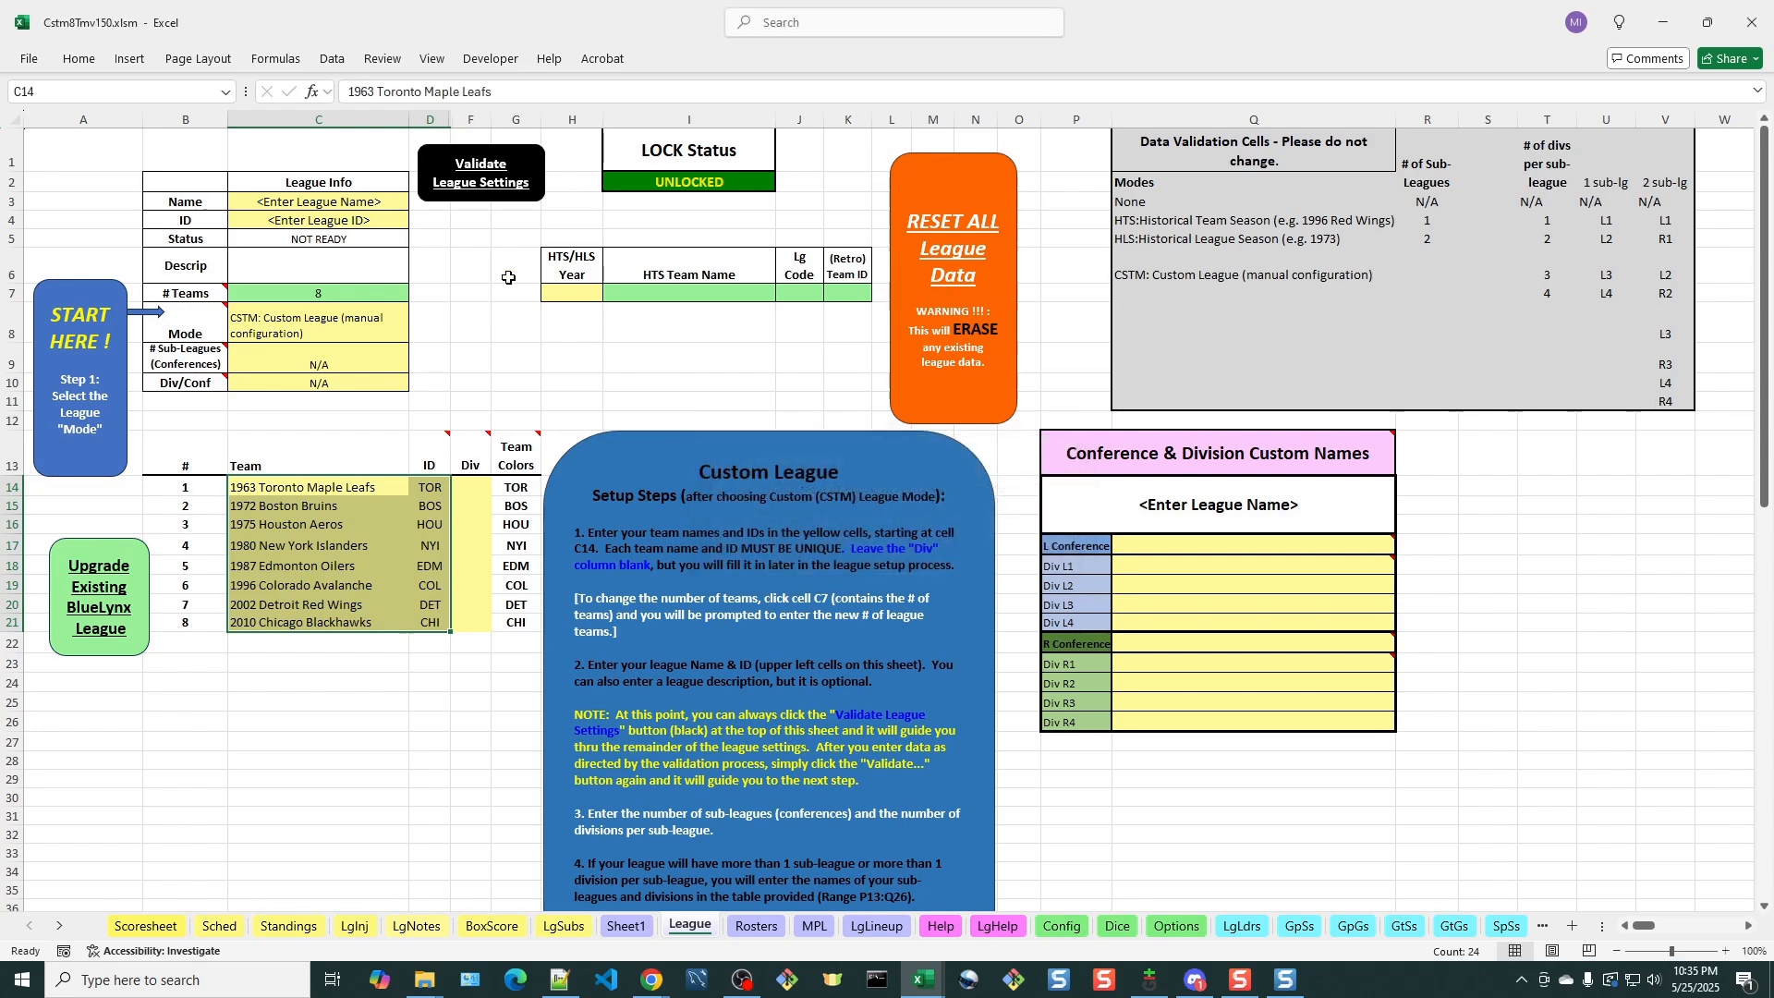
Set the league name to Super 8 League and the league ID to Super8
{"action": "left_click", "coordinate": [294, 202]}
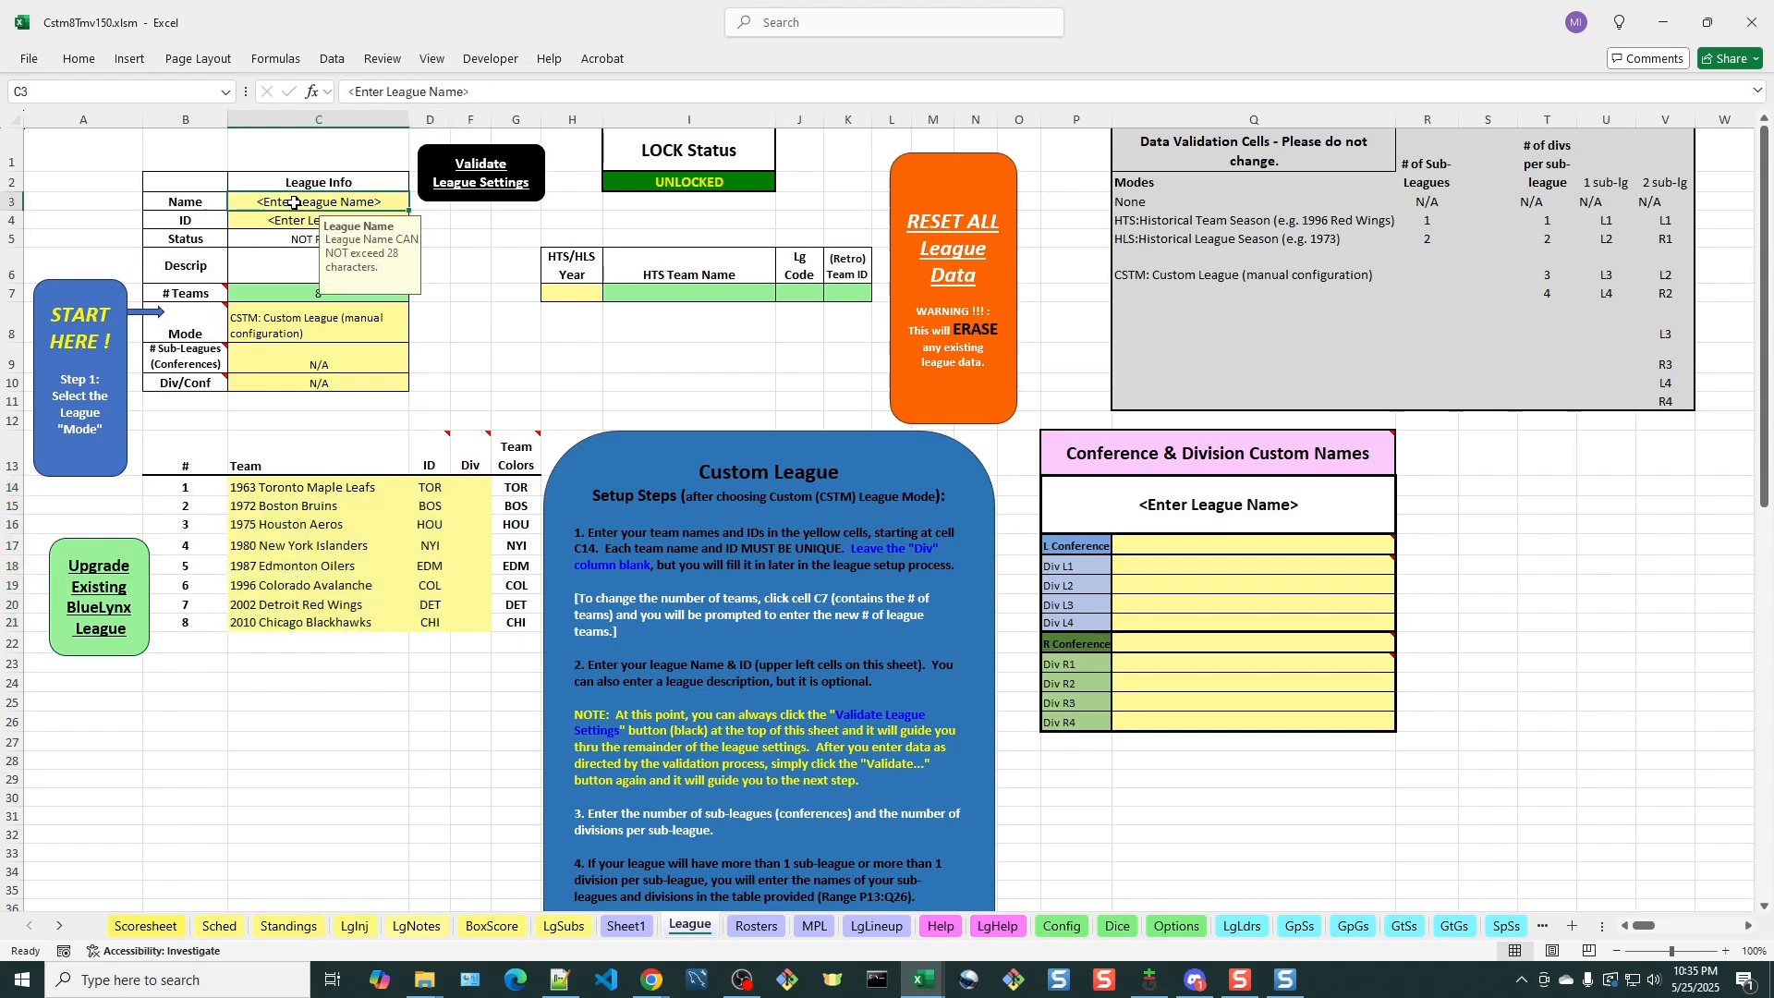
{"action": "type", "text": "Super"}
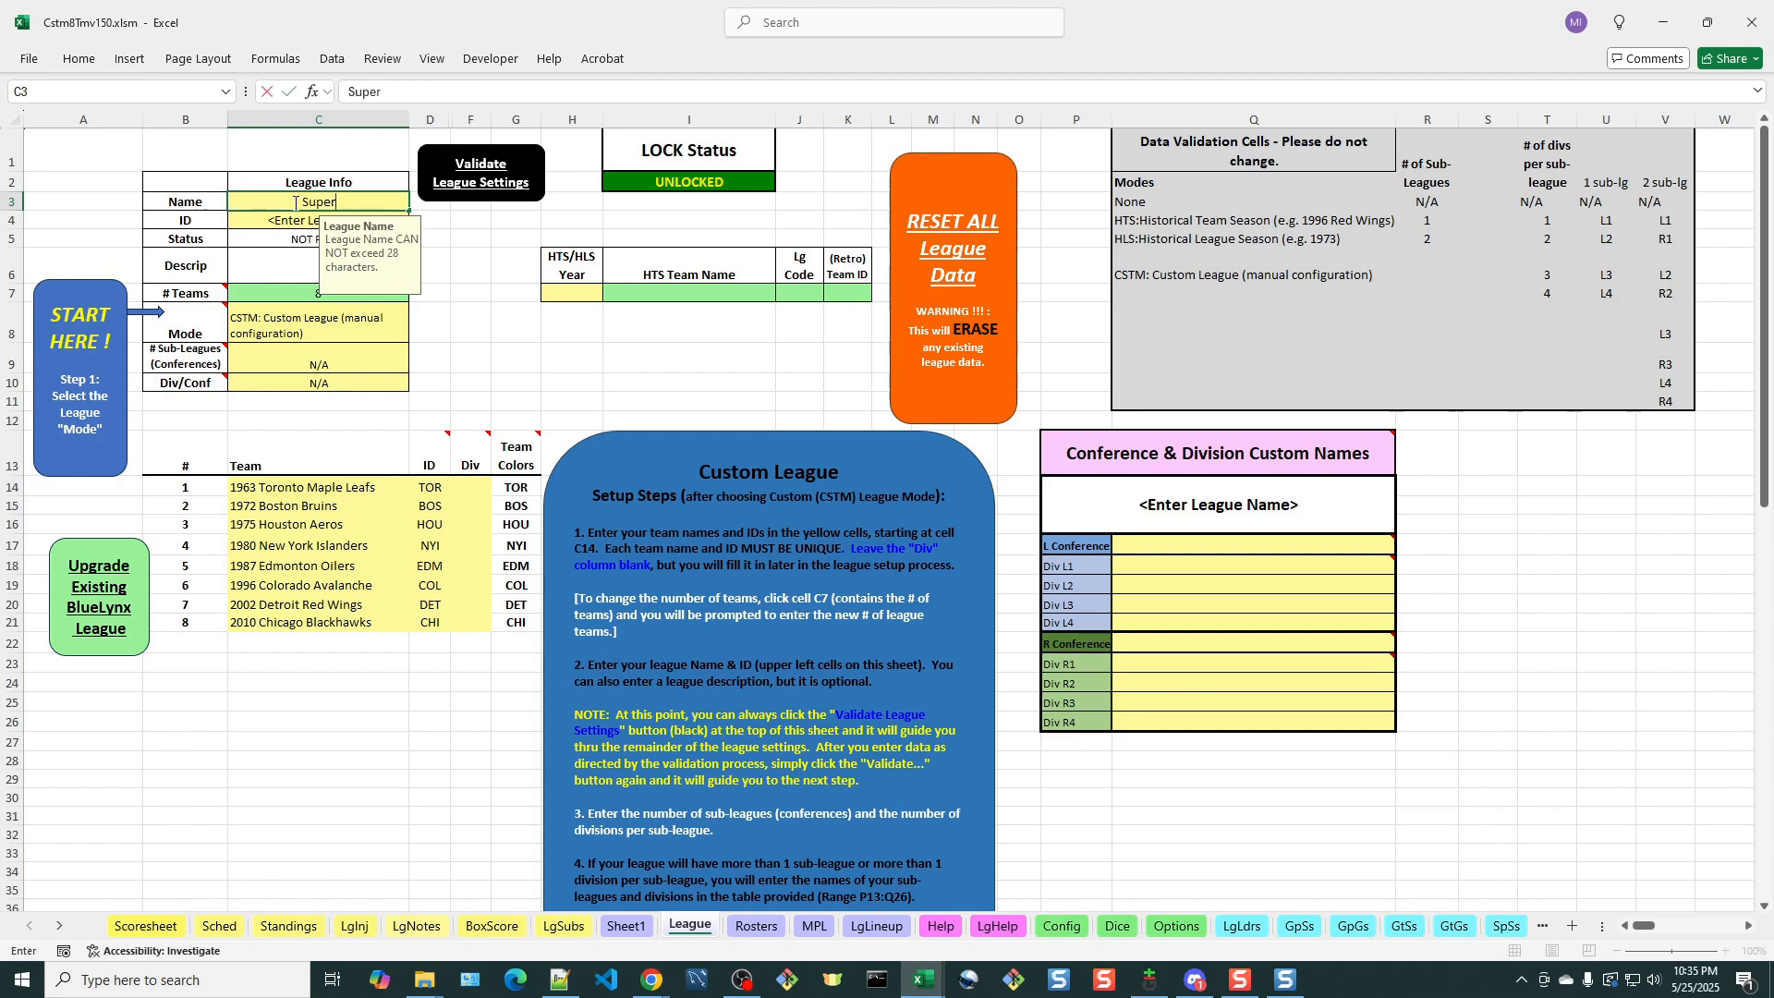
{"action": "type", "text": " 8 League"}
{"action": "left_click", "coordinate": [286, 222]}
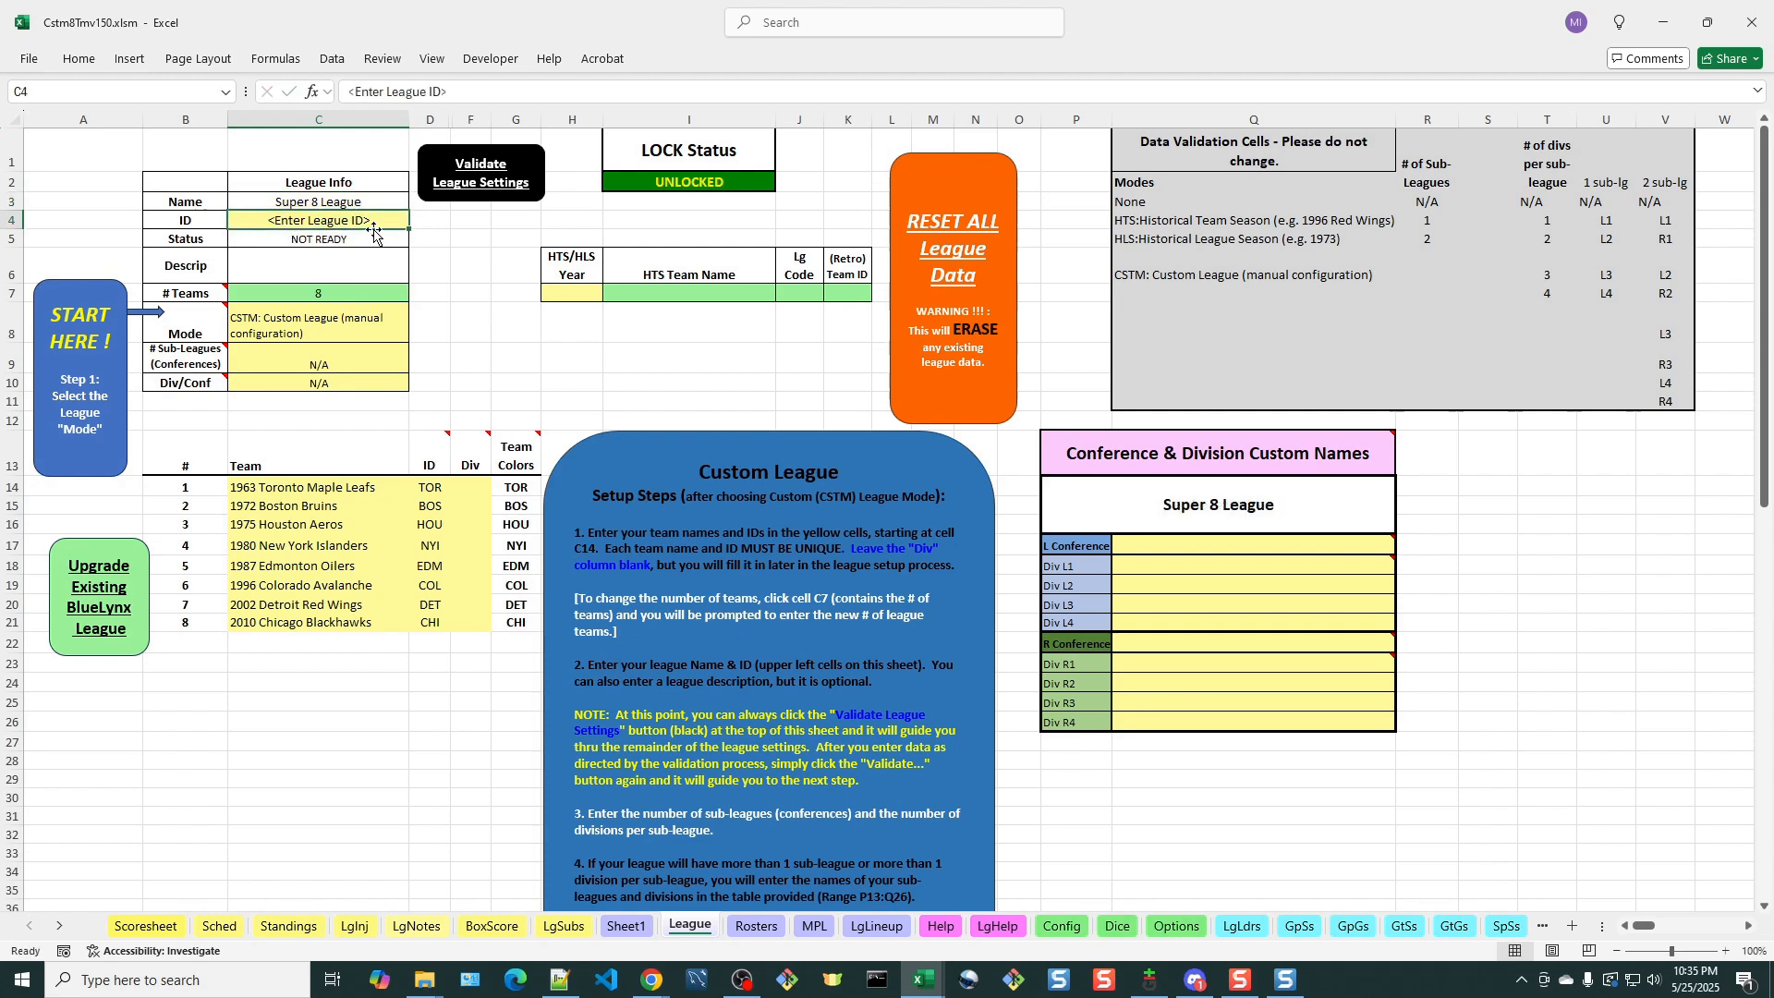
{"action": "type", "text": "Su"}
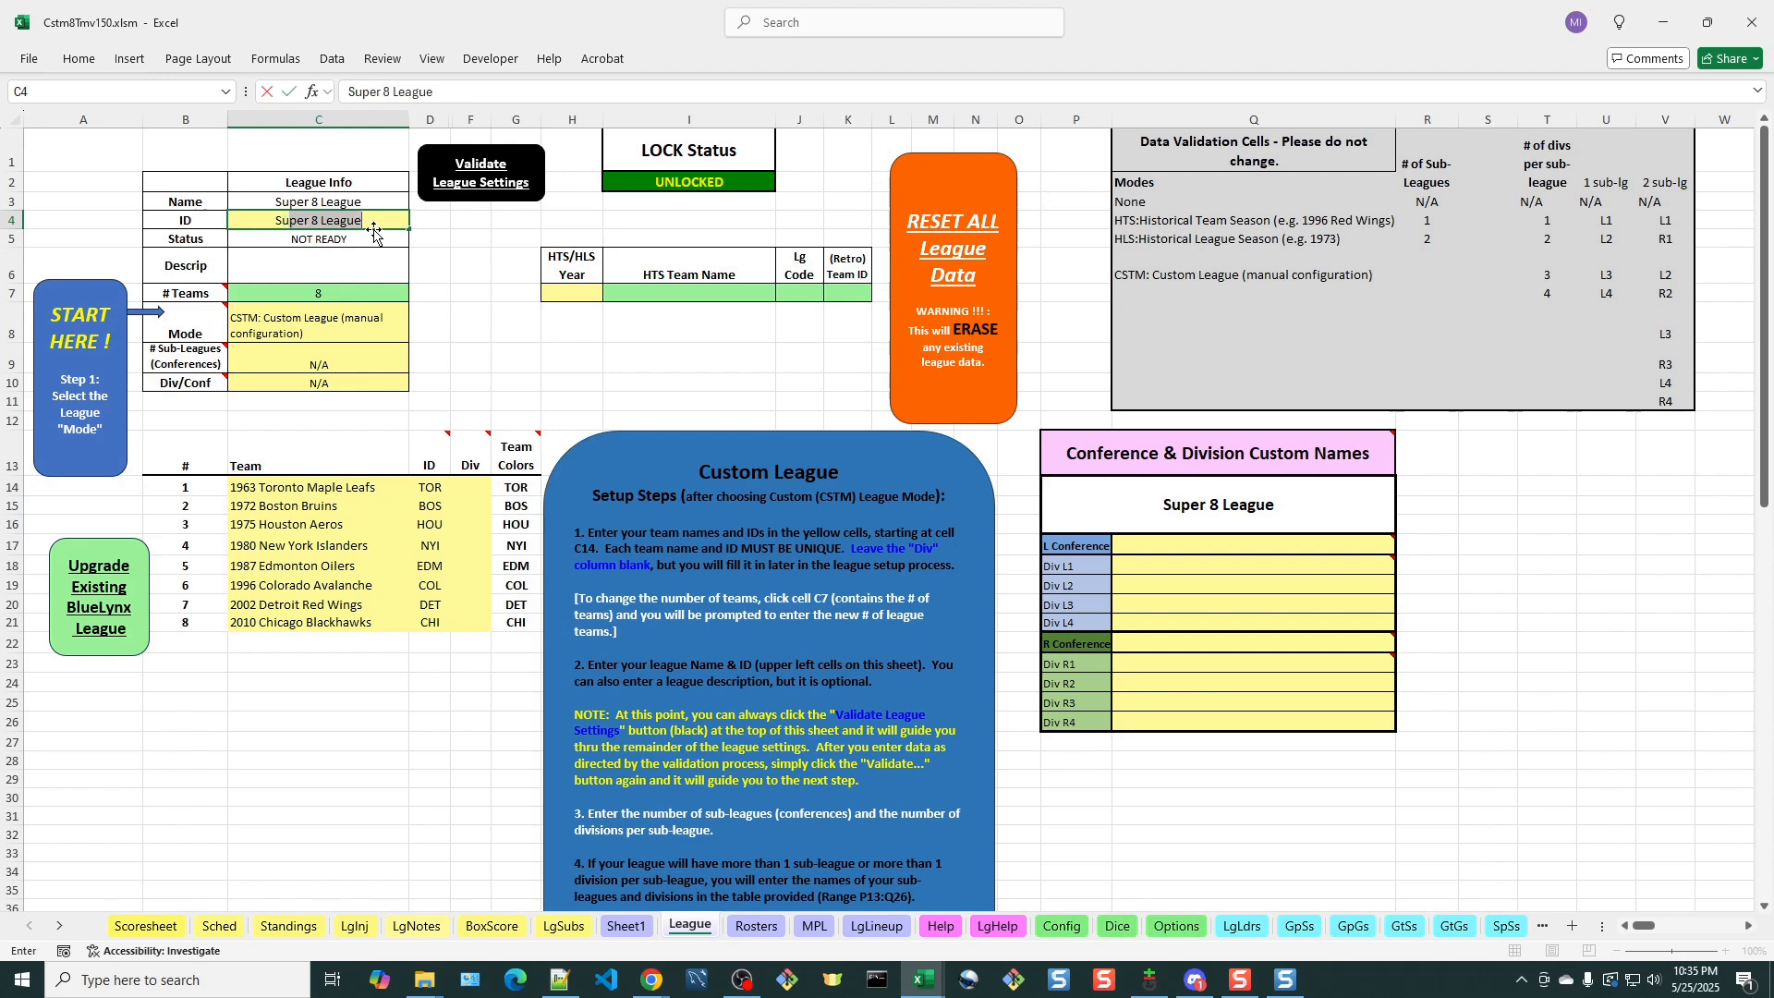
{"action": "type", "text": "per8"}
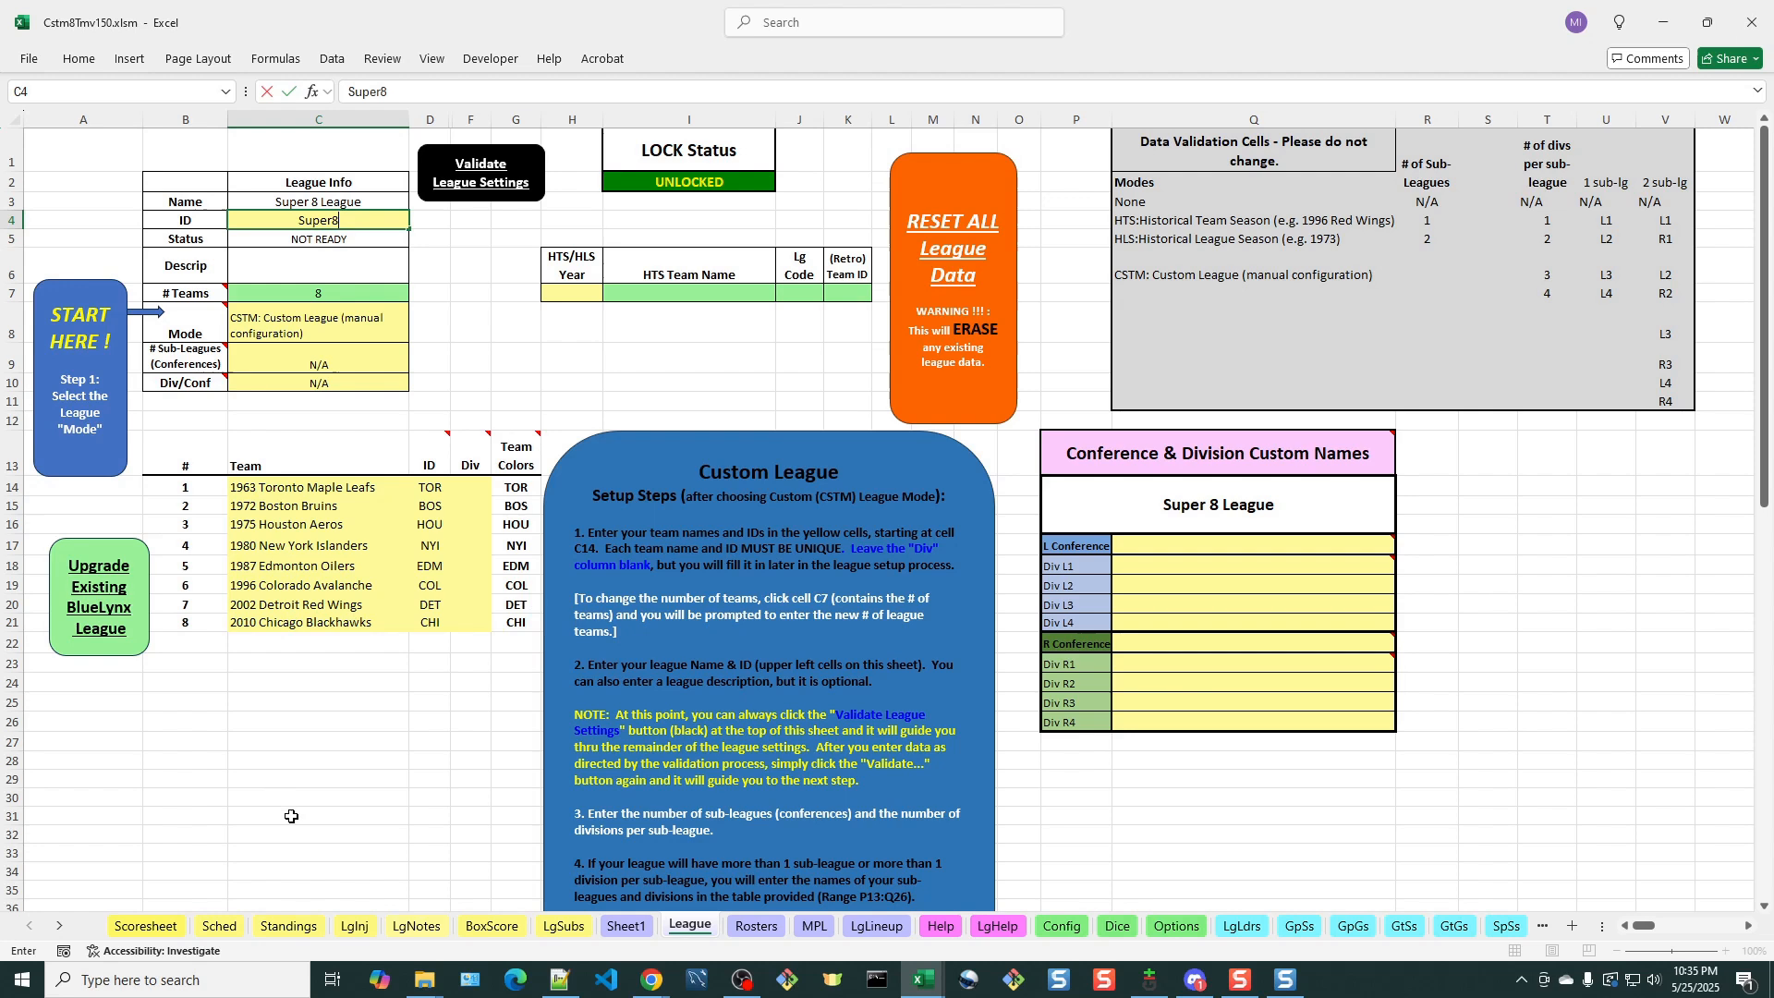
{"action": "left_click", "coordinate": [432, 219]}
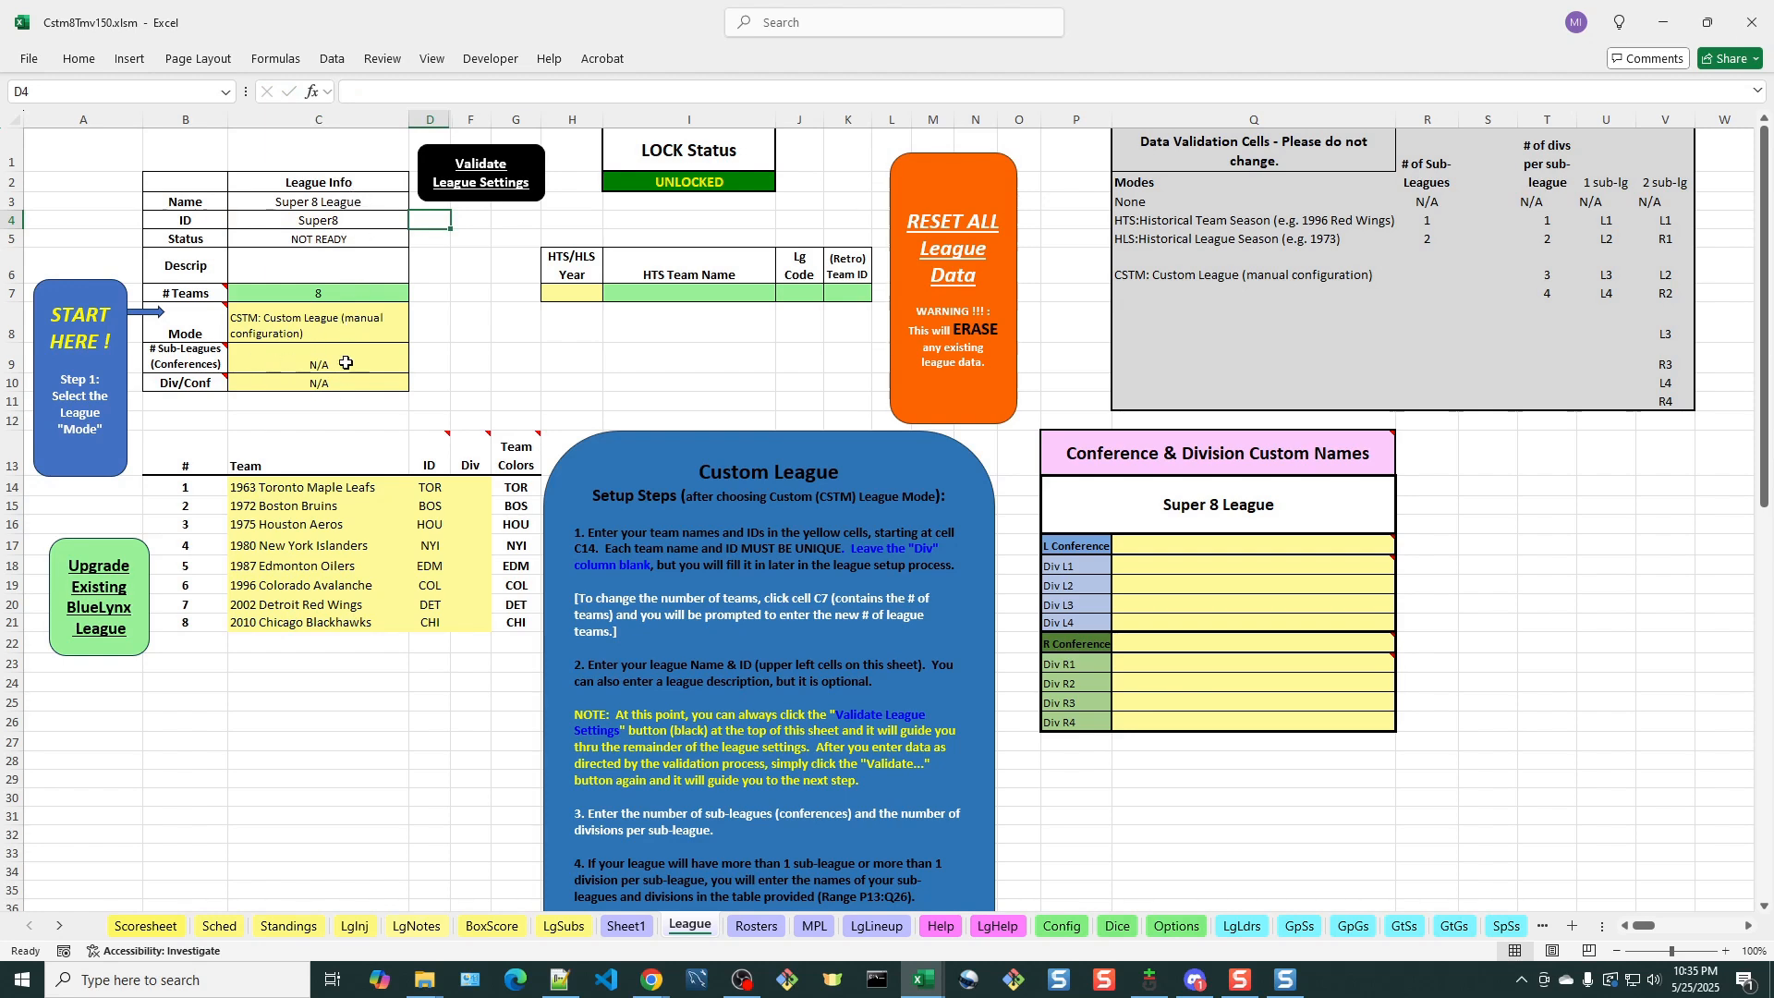
Validate the league settings and set the number of sub-leagues (conferences) to 2, consulting the conference layout on Sheet1
{"action": "left_click", "coordinate": [479, 175]}
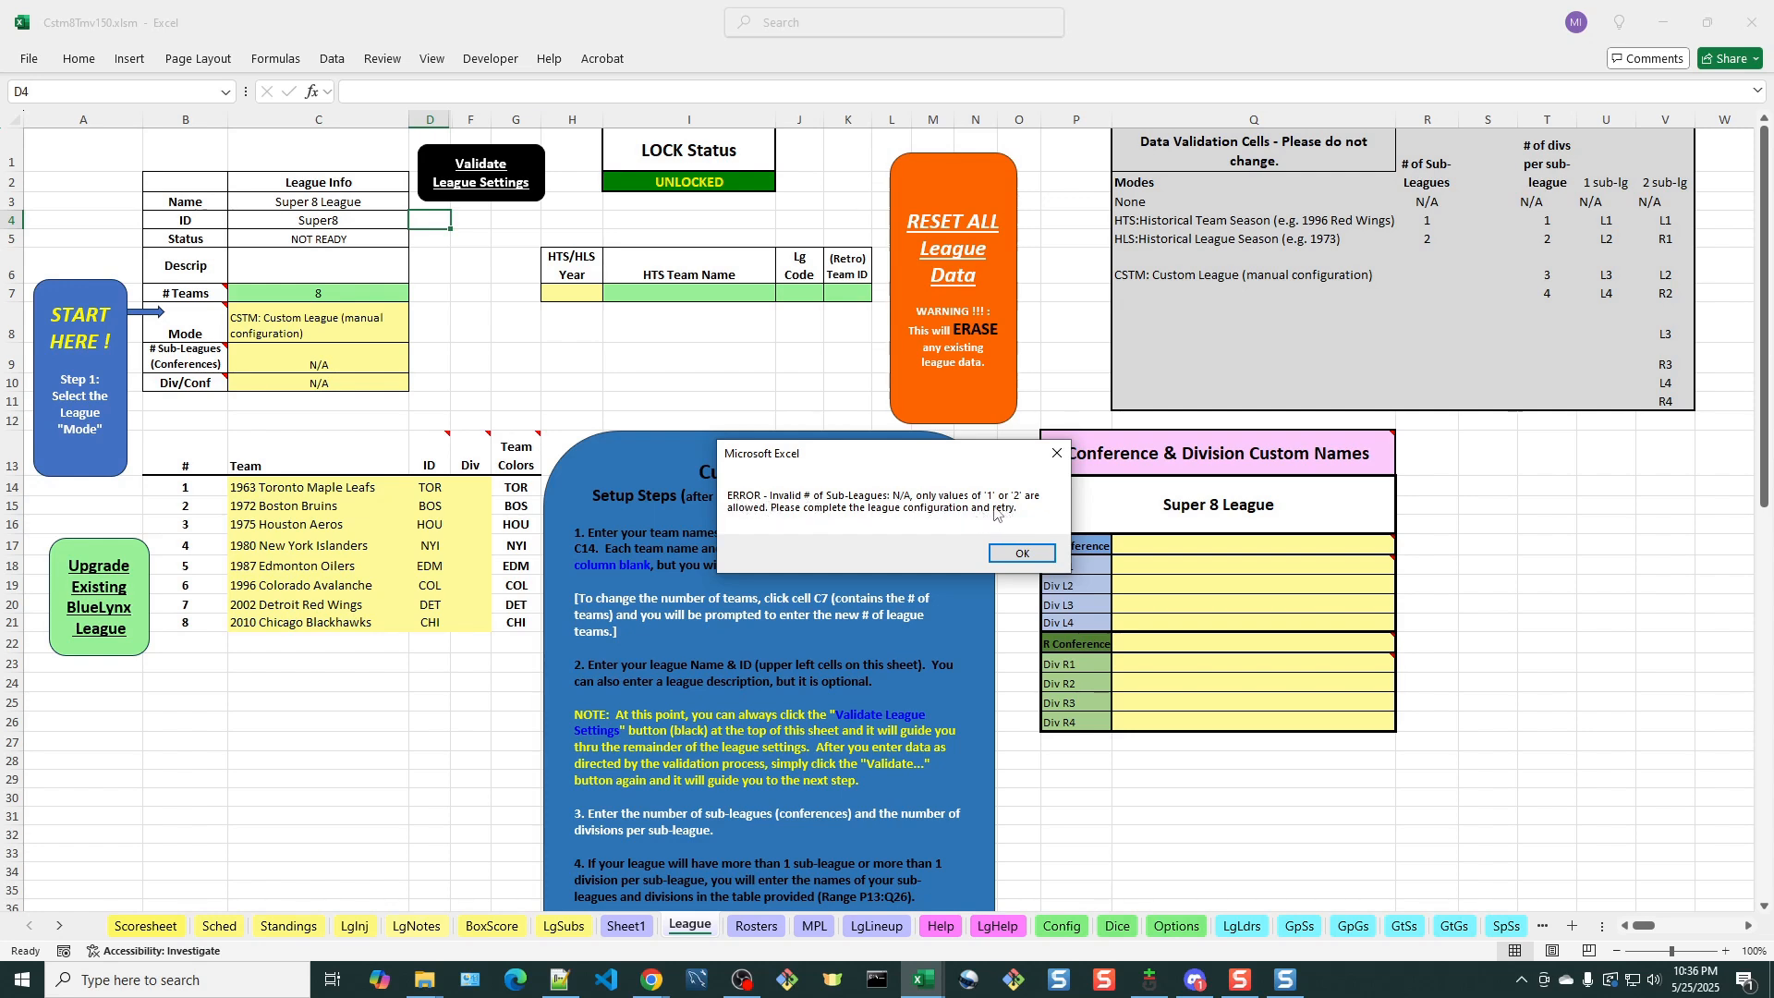
{"action": "left_click", "coordinate": [1035, 554]}
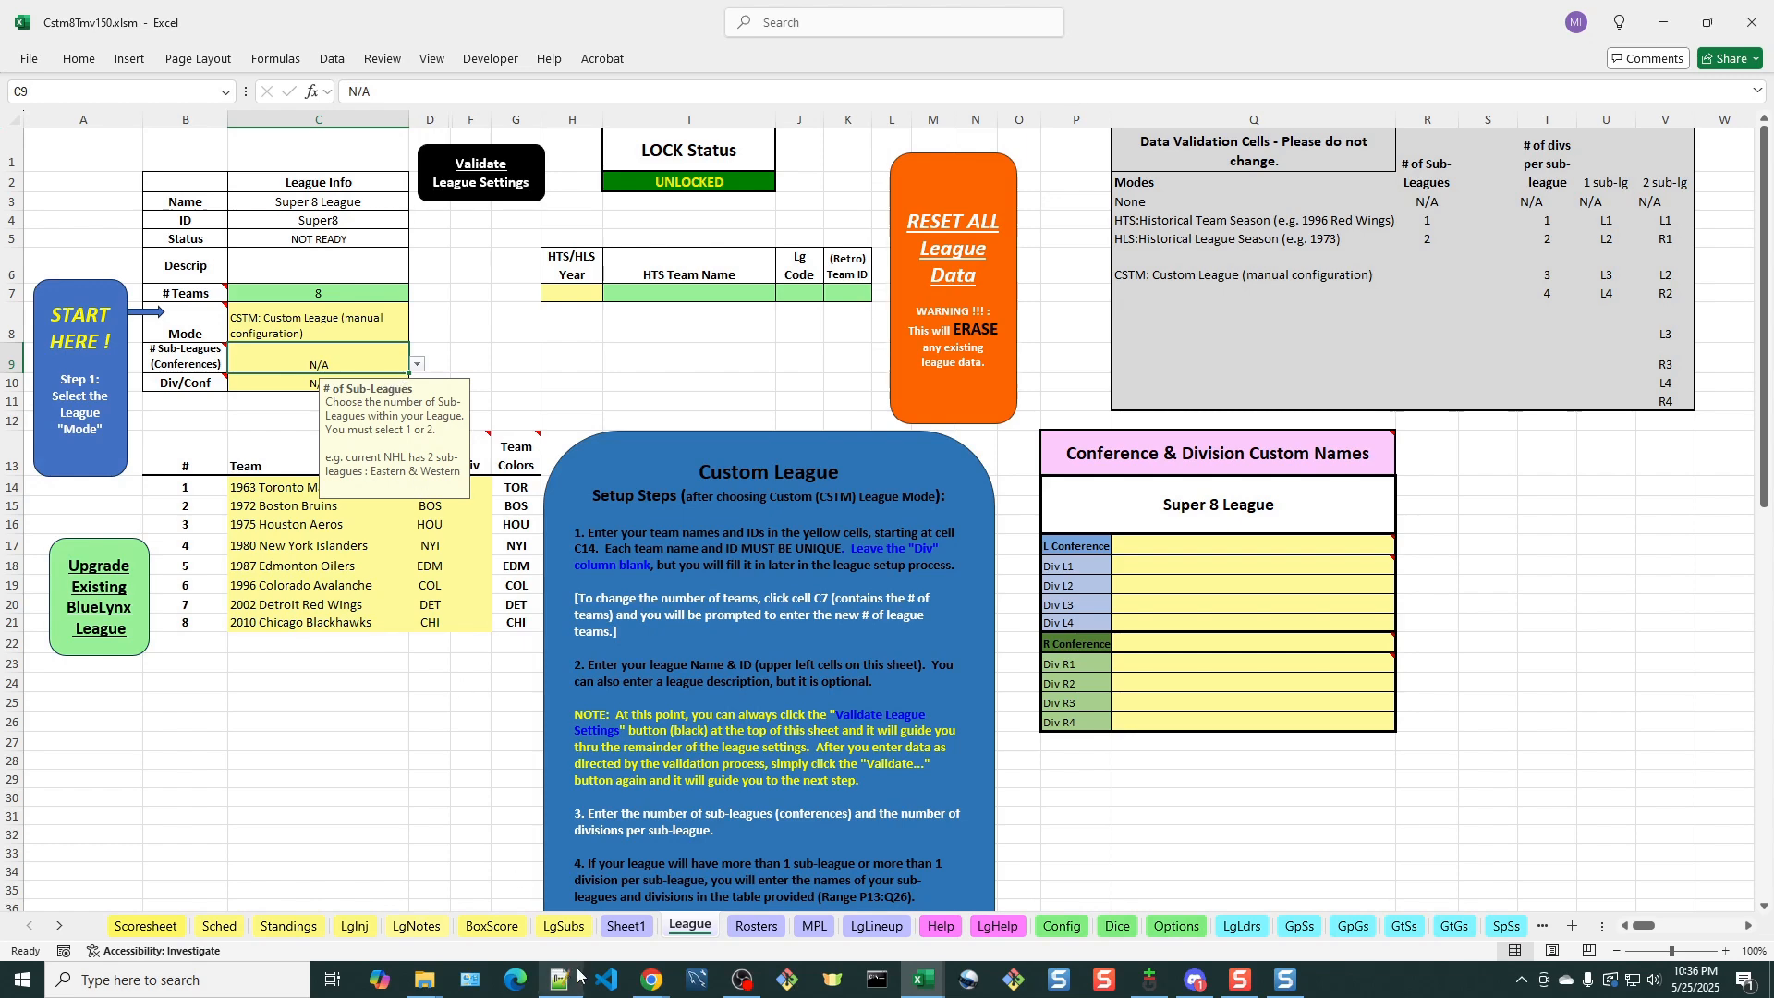
{"action": "left_click", "coordinate": [623, 928]}
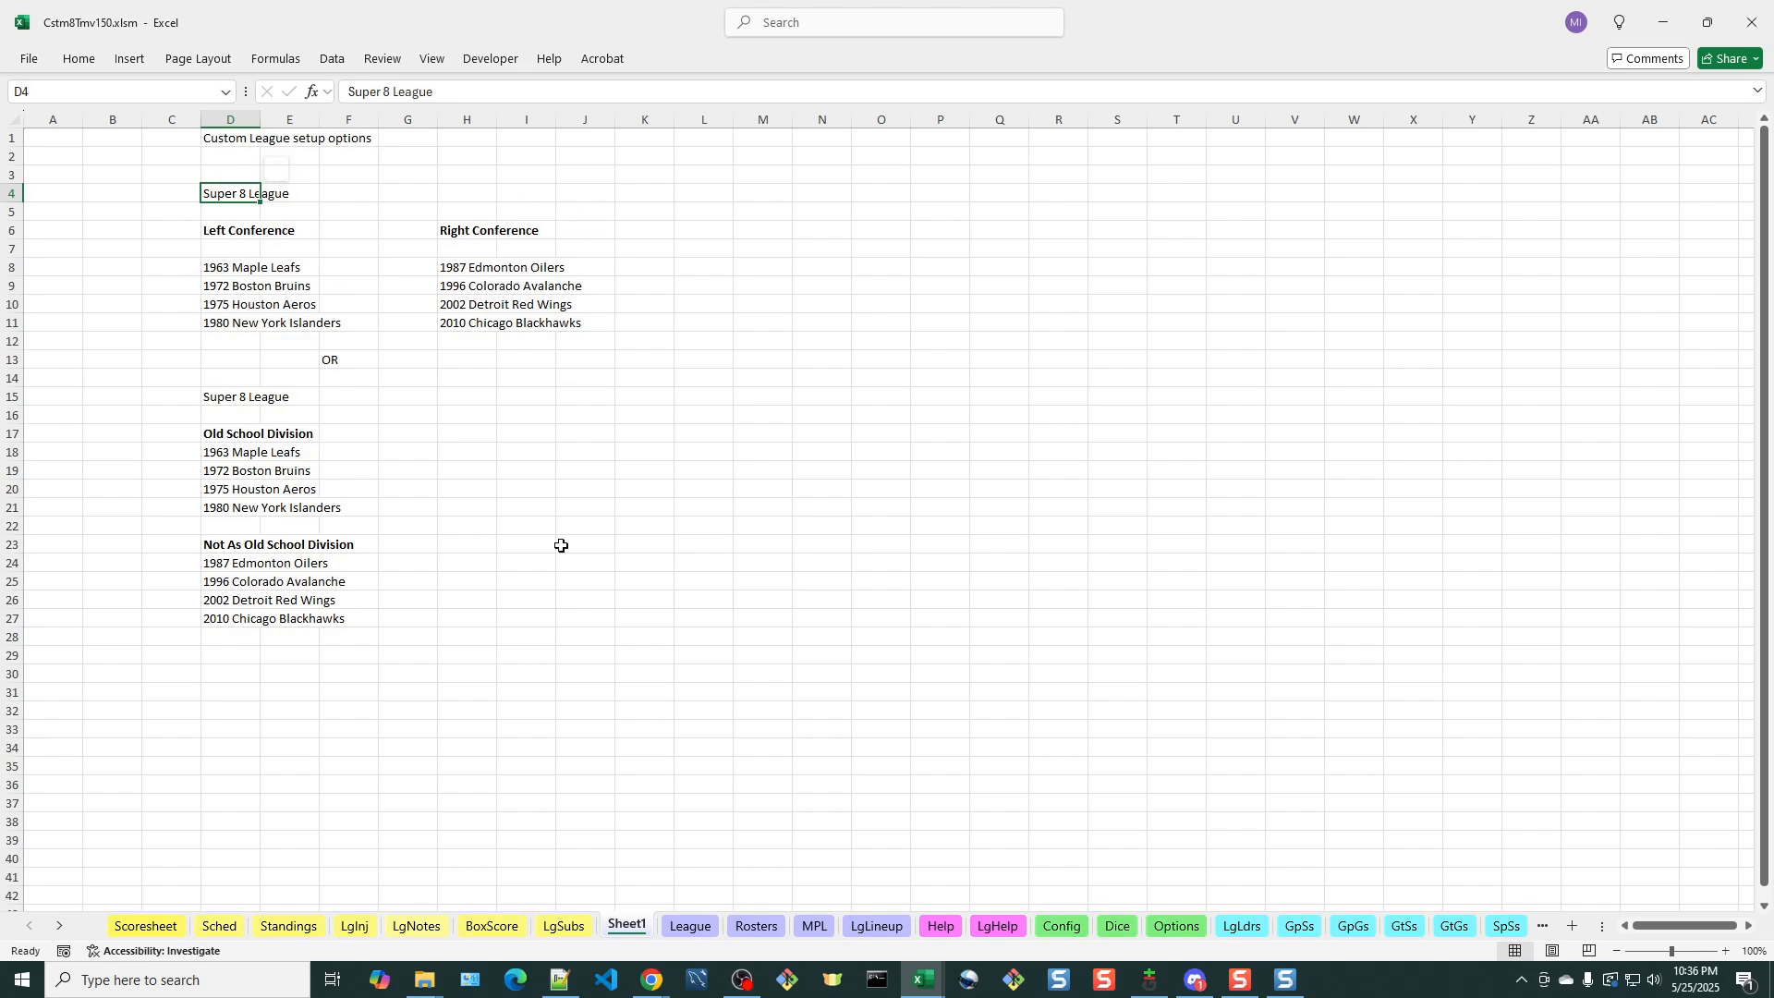
{"action": "left_click", "coordinate": [700, 927]}
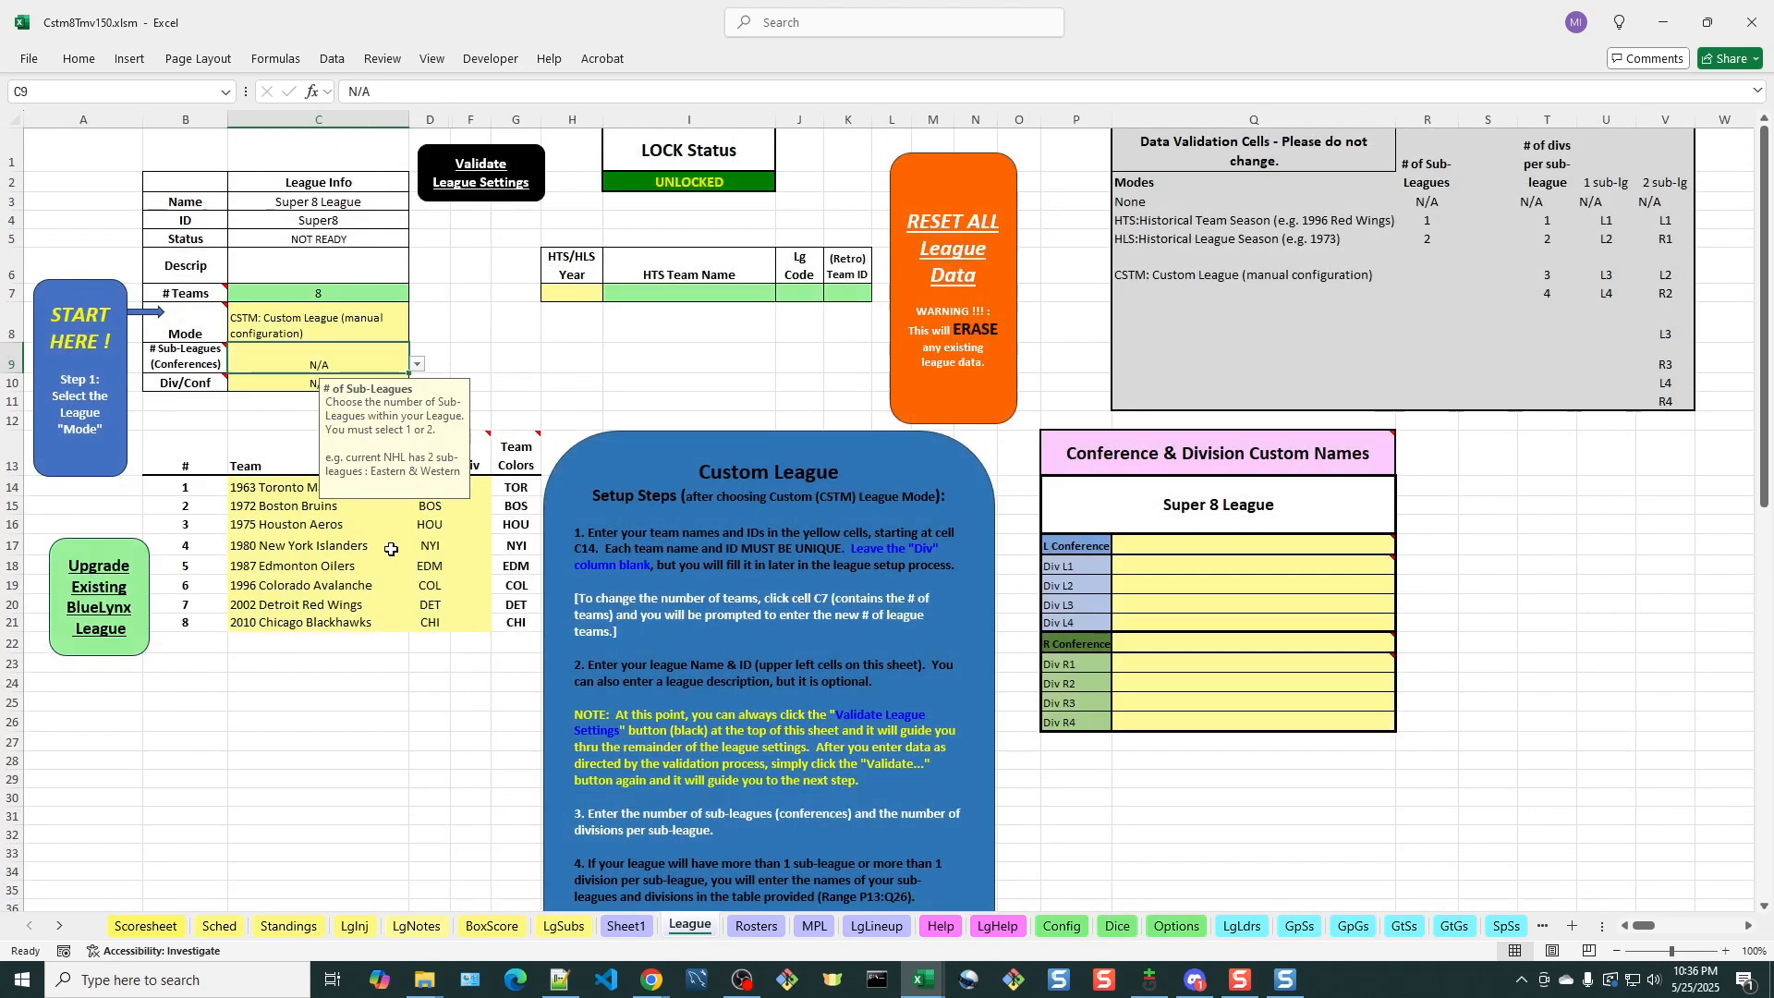
{"action": "left_click", "coordinate": [418, 365]}
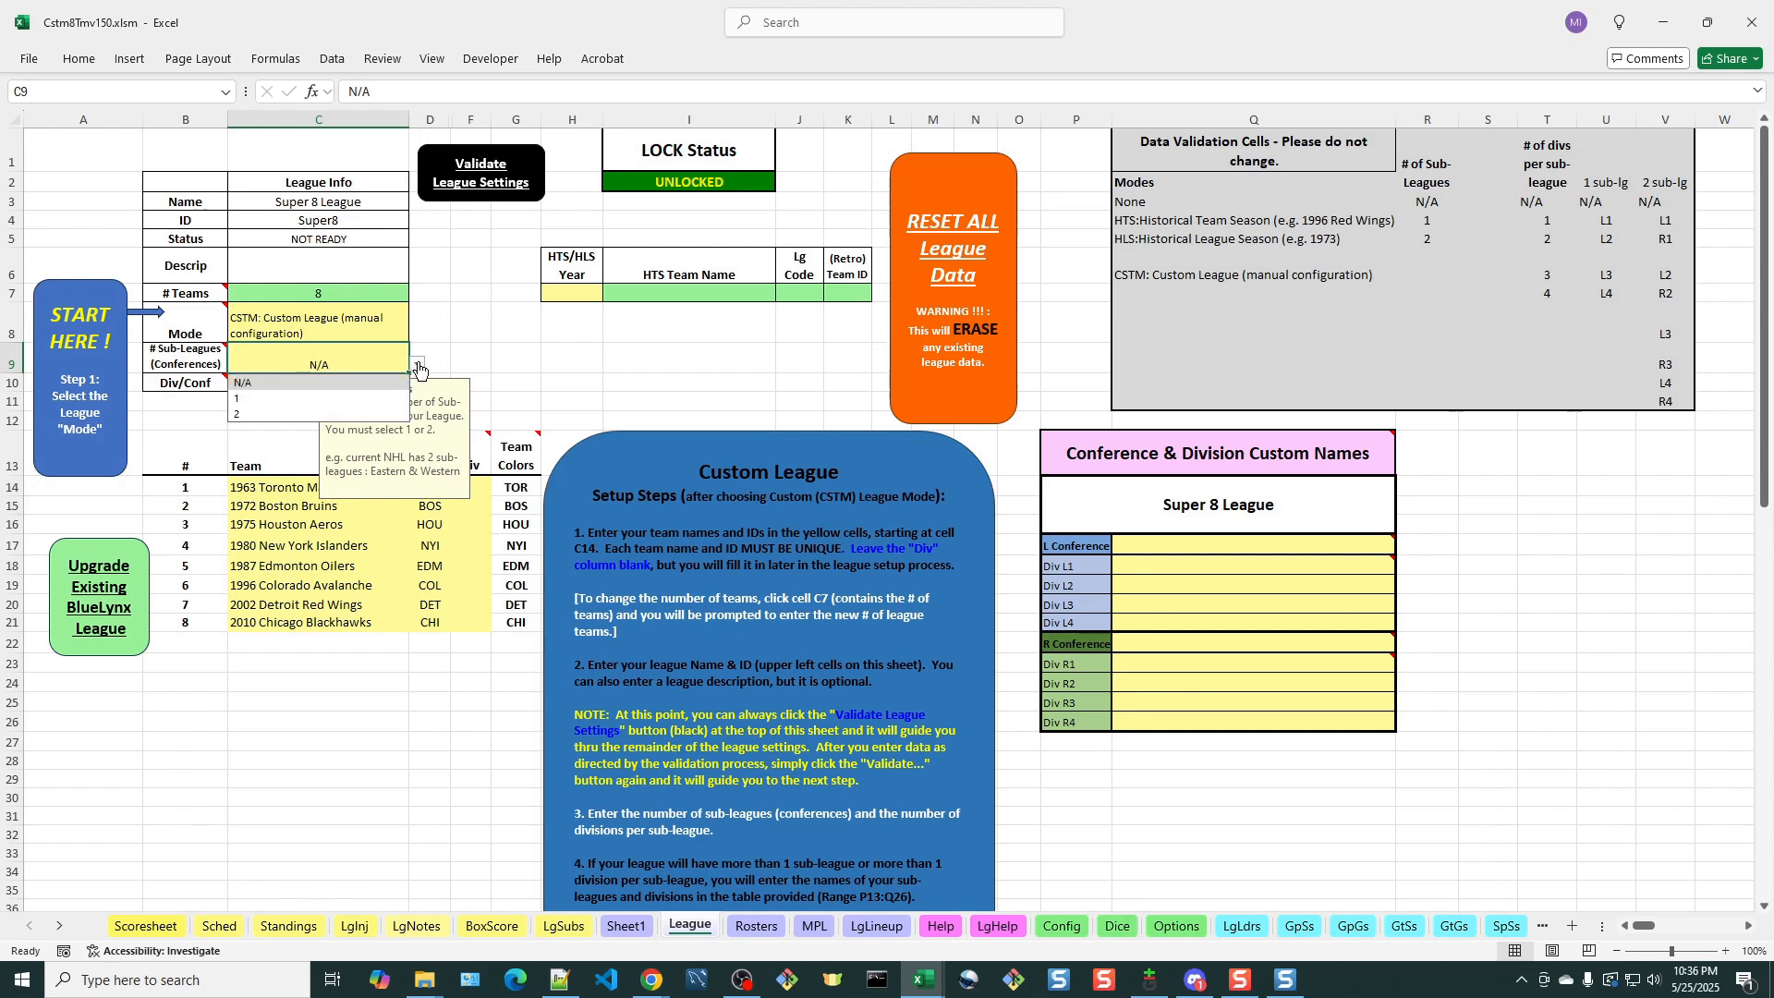
{"action": "left_click", "coordinate": [272, 416]}
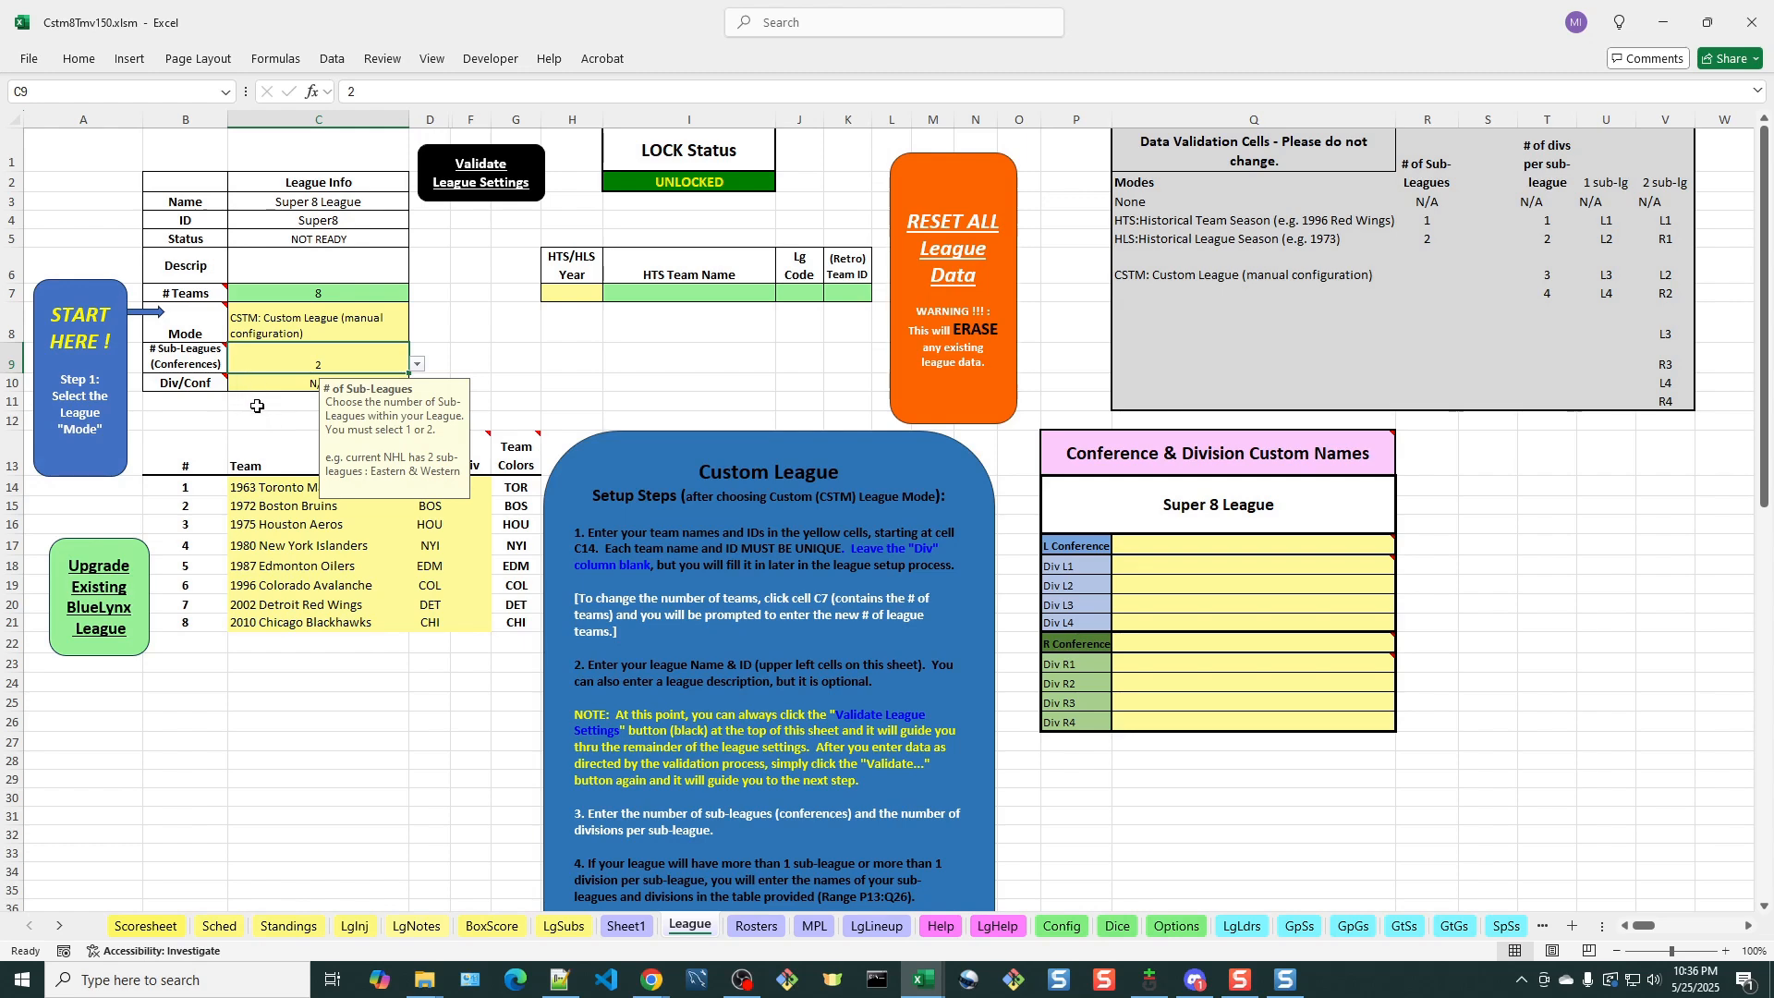
{"action": "left_click", "coordinate": [257, 407]}
Set the number of divisions per conference to 1, checking the planned league layout on Sheet1
{"action": "mouse_move", "coordinate": [199, 385]}
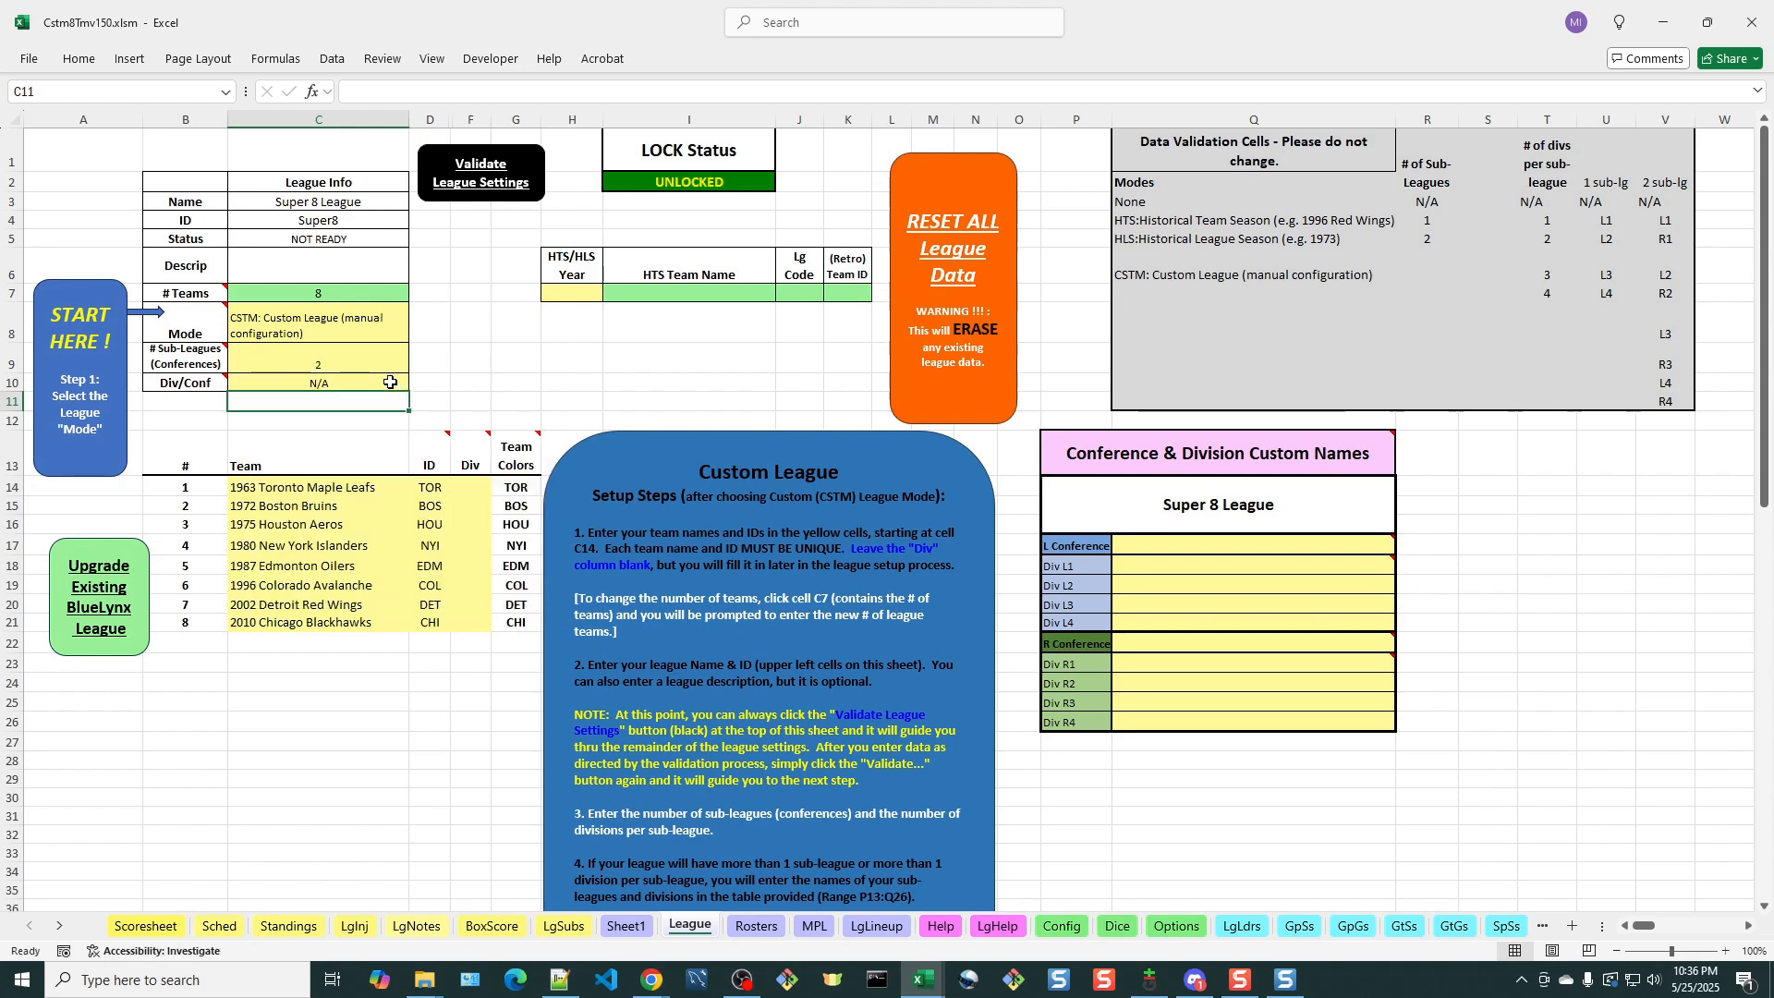
{"action": "left_click", "coordinate": [627, 925]}
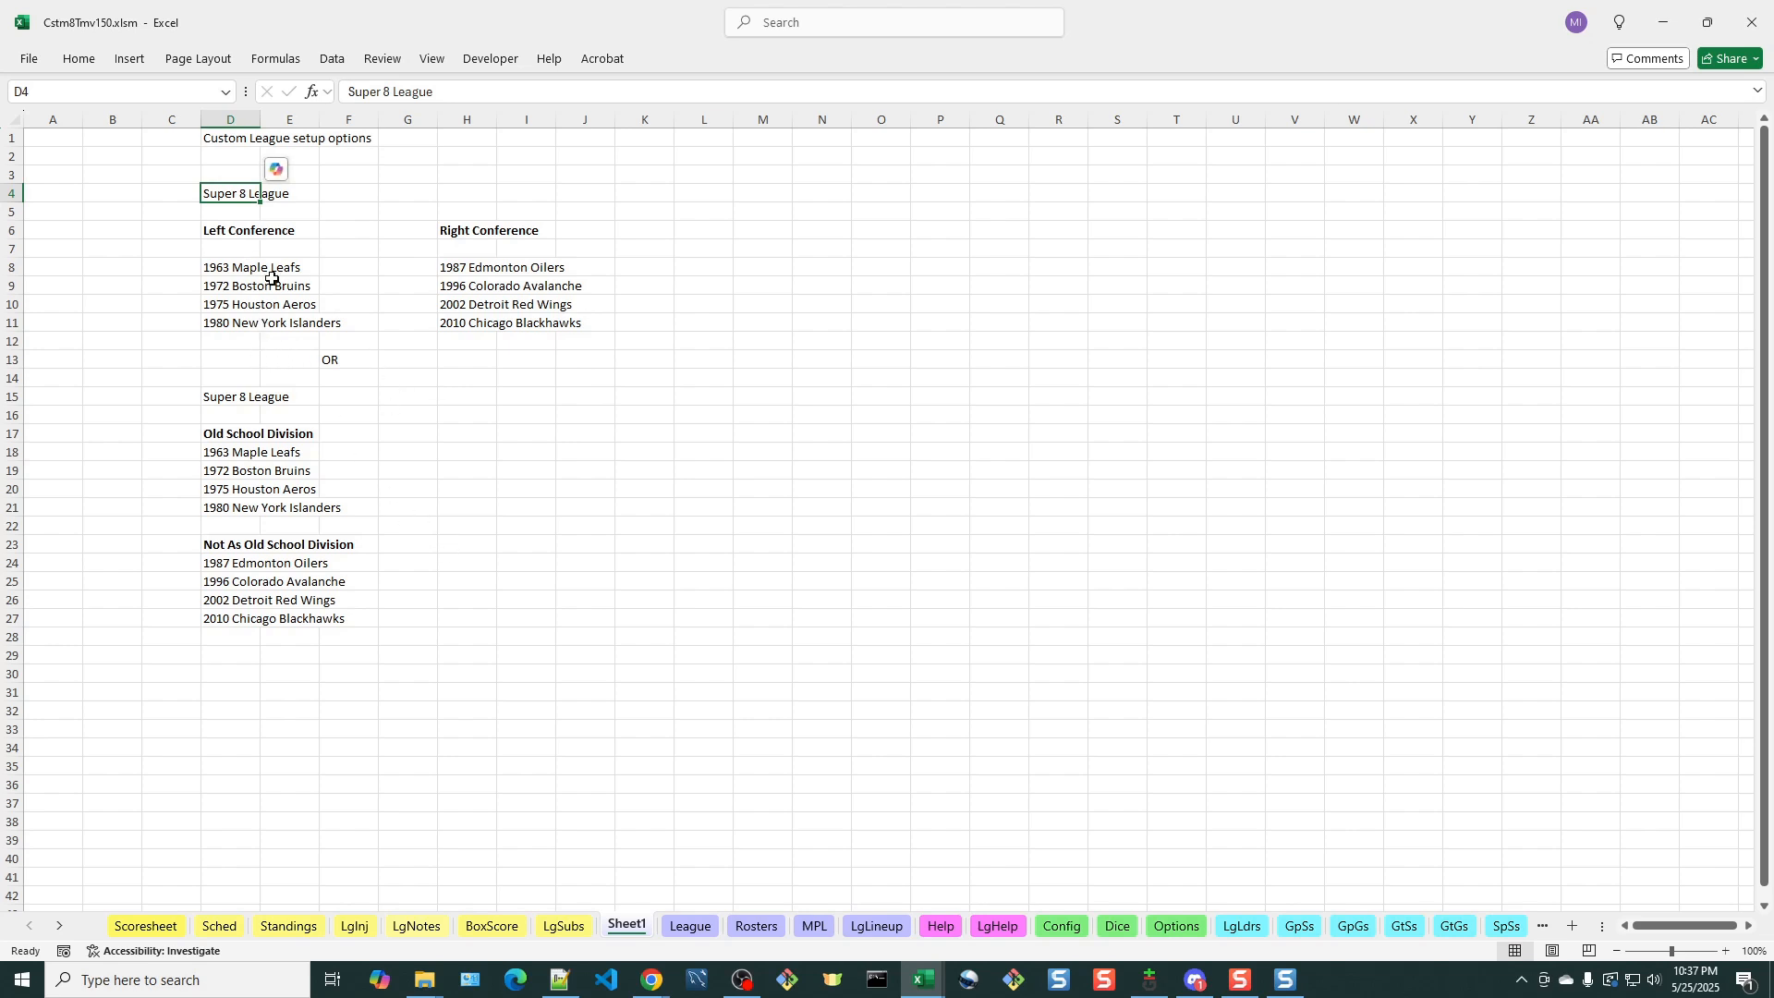
{"action": "left_click", "coordinate": [686, 928]}
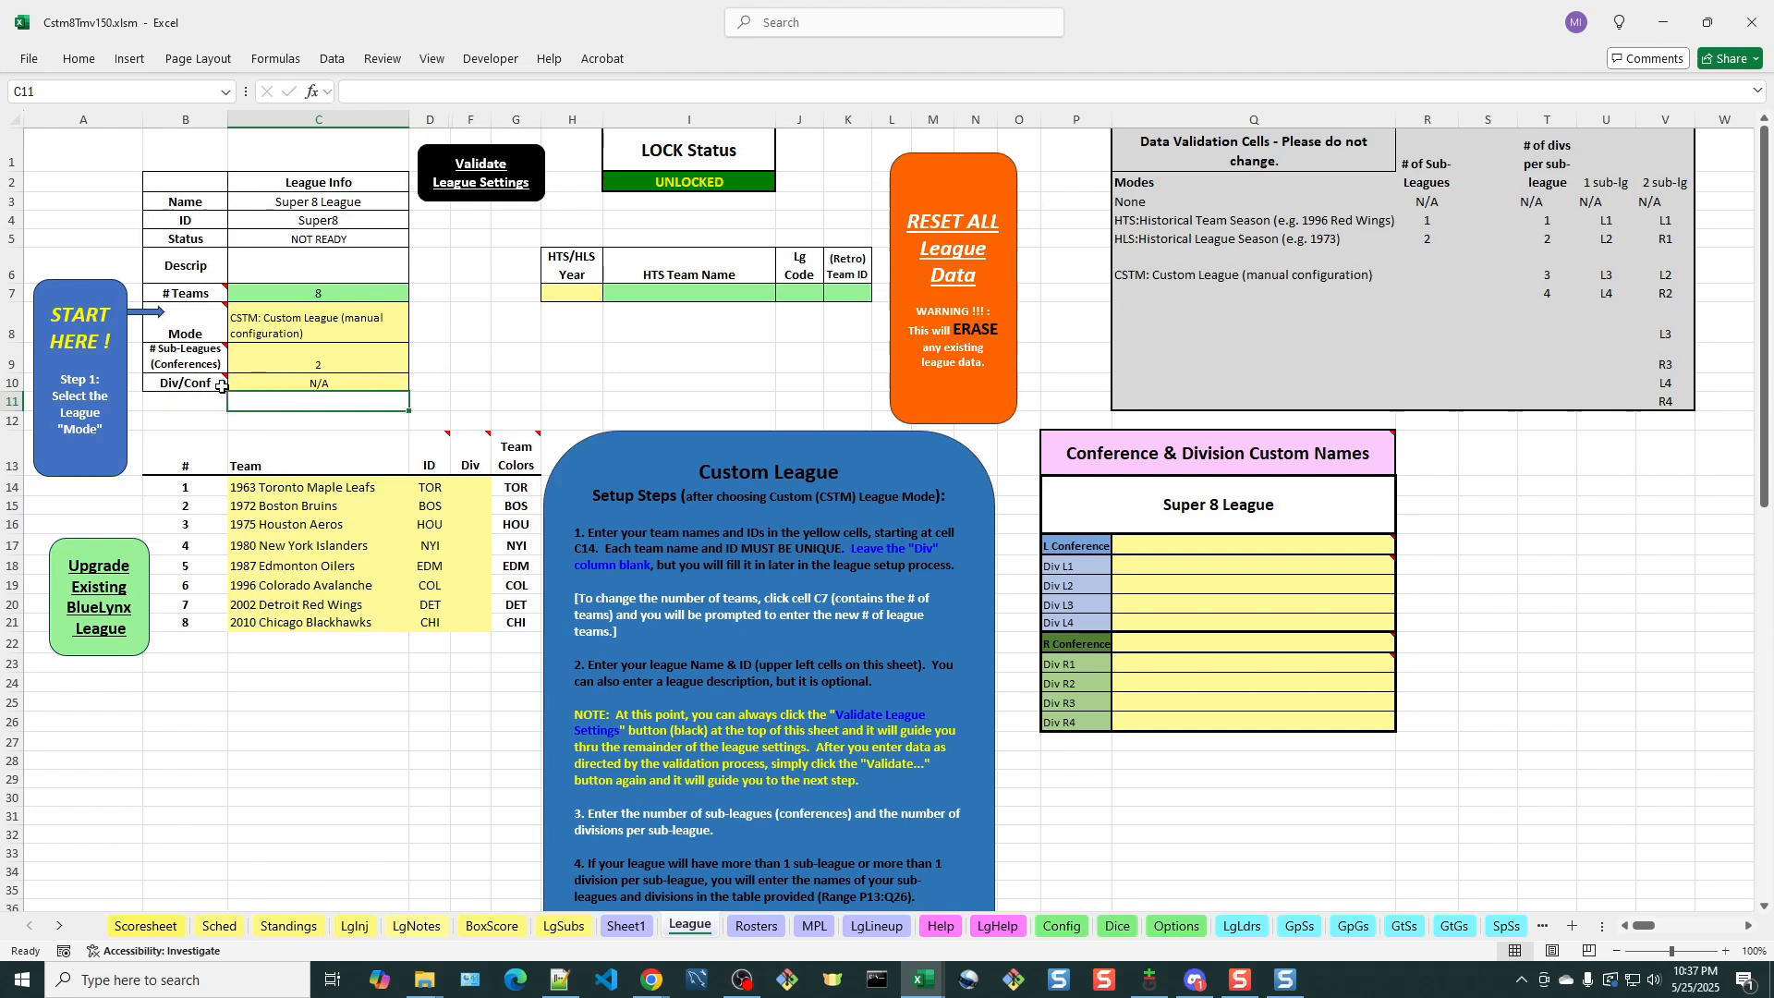
{"action": "mouse_move", "coordinate": [205, 382]}
{"action": "left_click", "coordinate": [325, 382]}
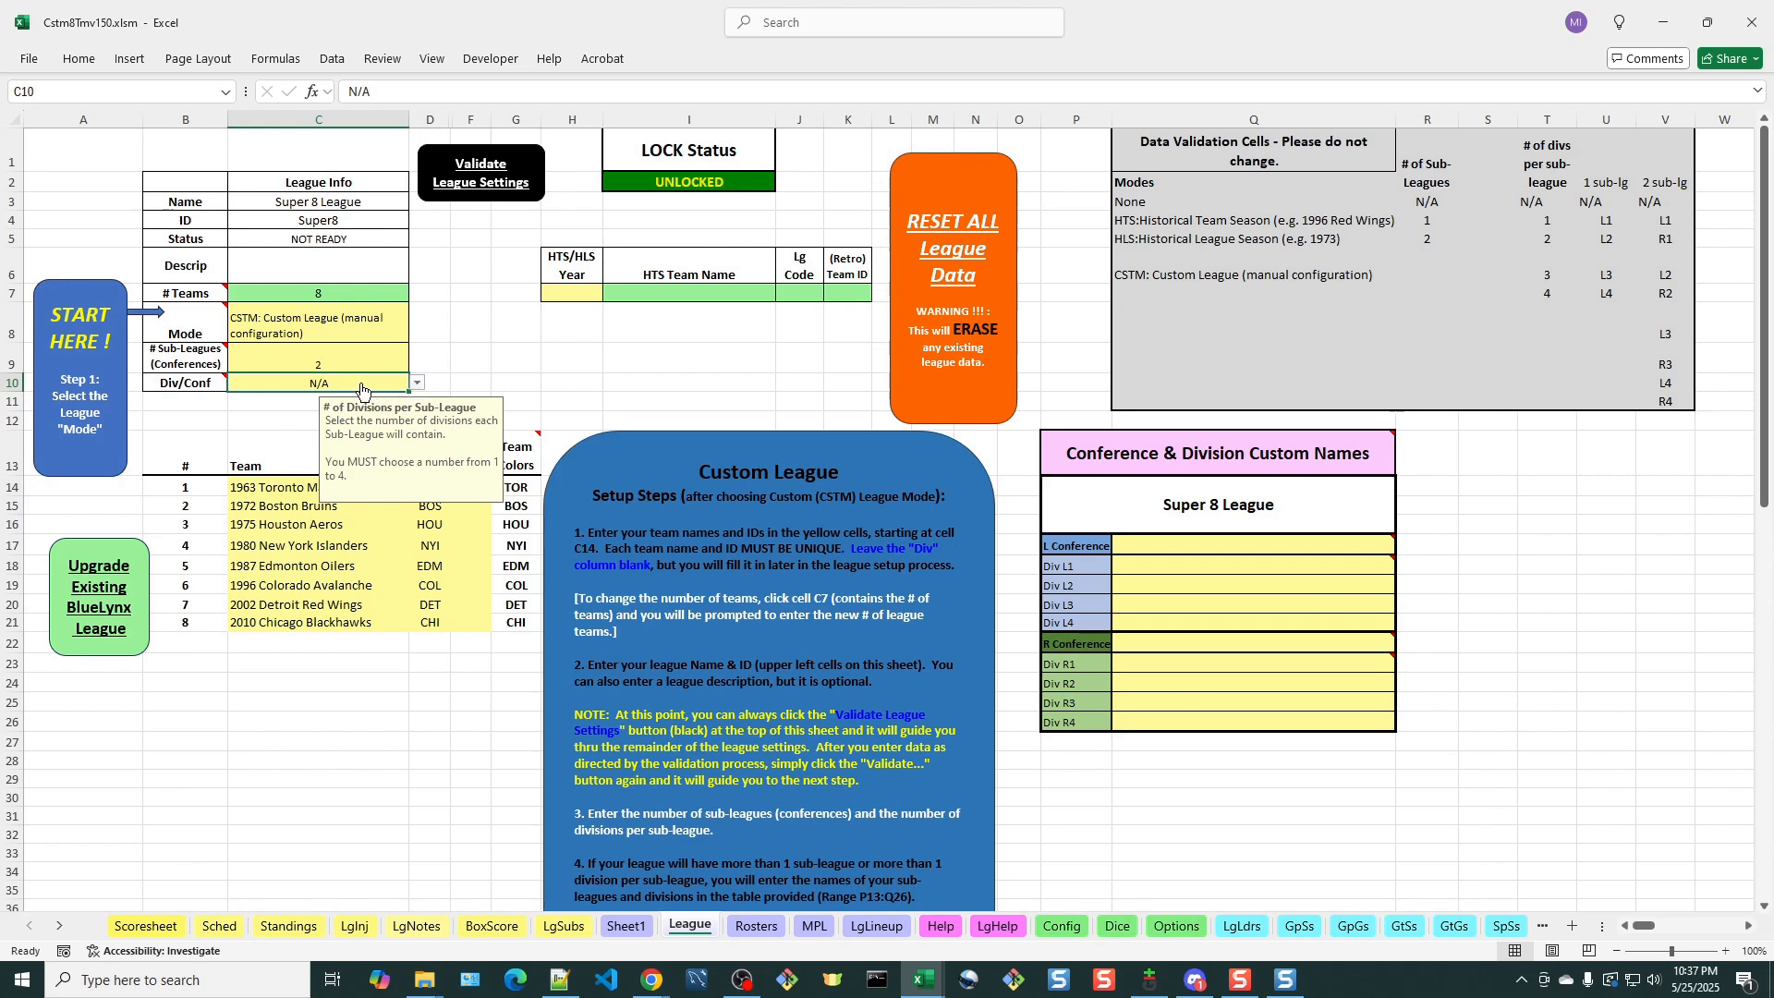
{"action": "left_click", "coordinate": [418, 381]}
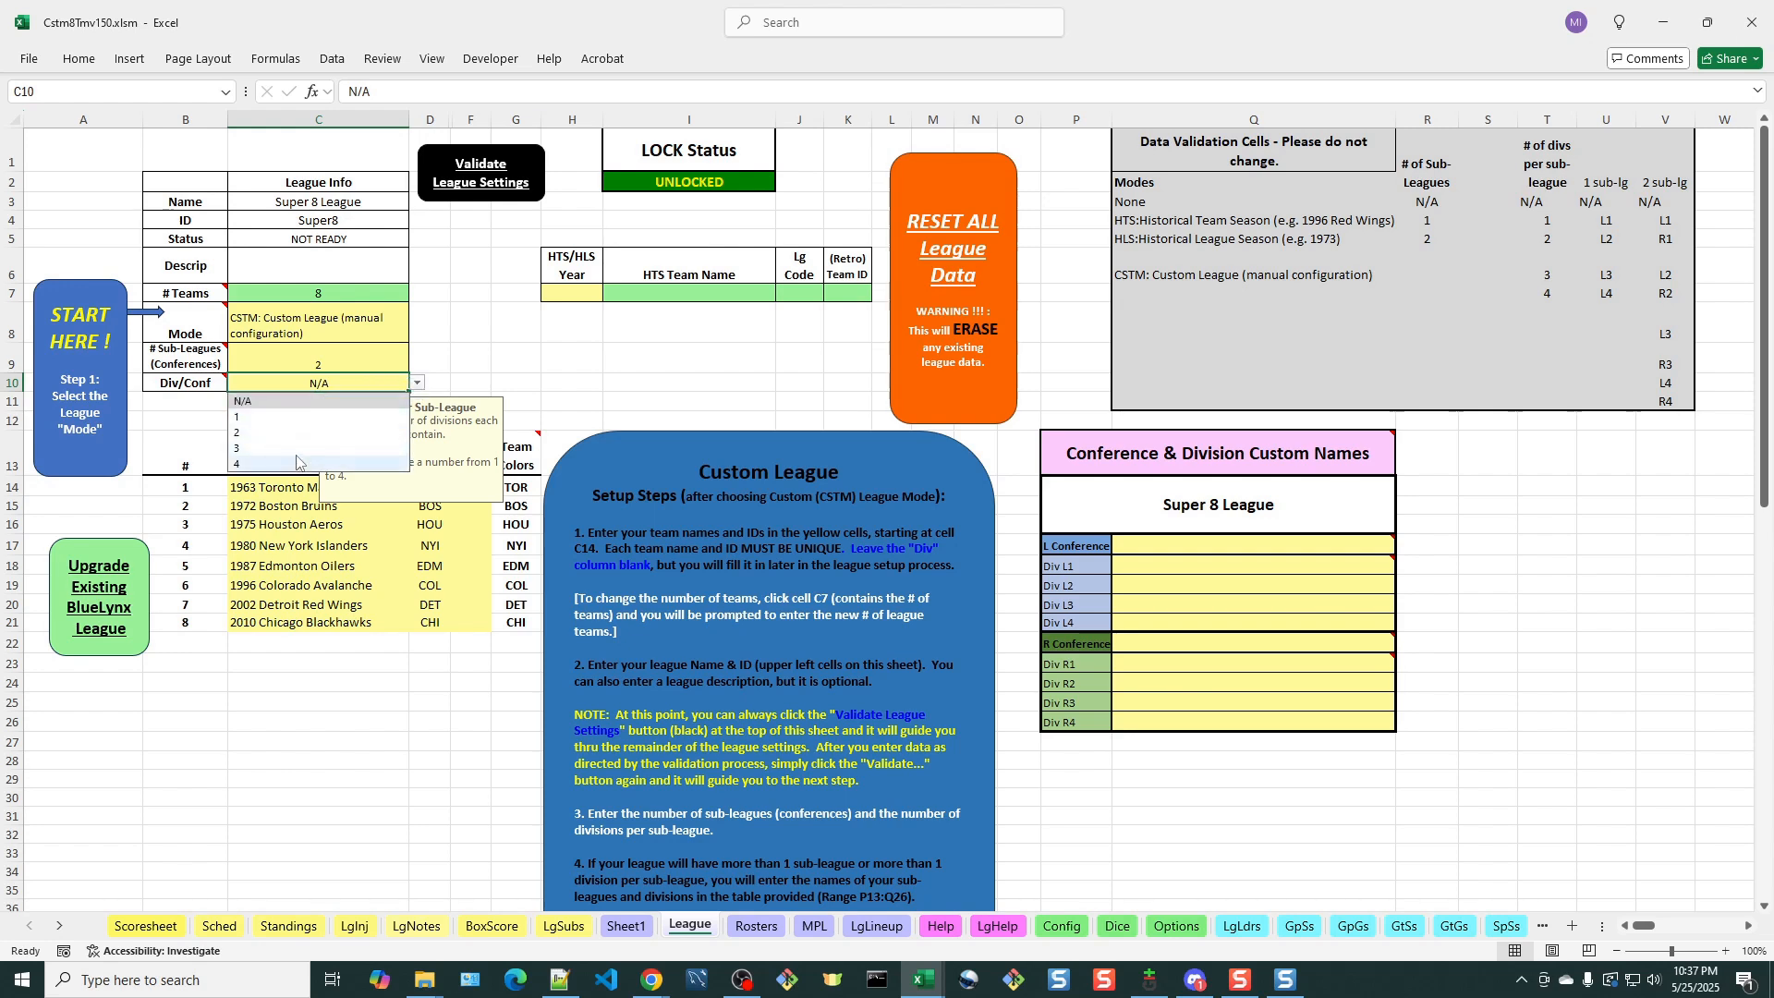
{"action": "left_click", "coordinate": [418, 382]}
{"action": "left_click", "coordinate": [417, 381]}
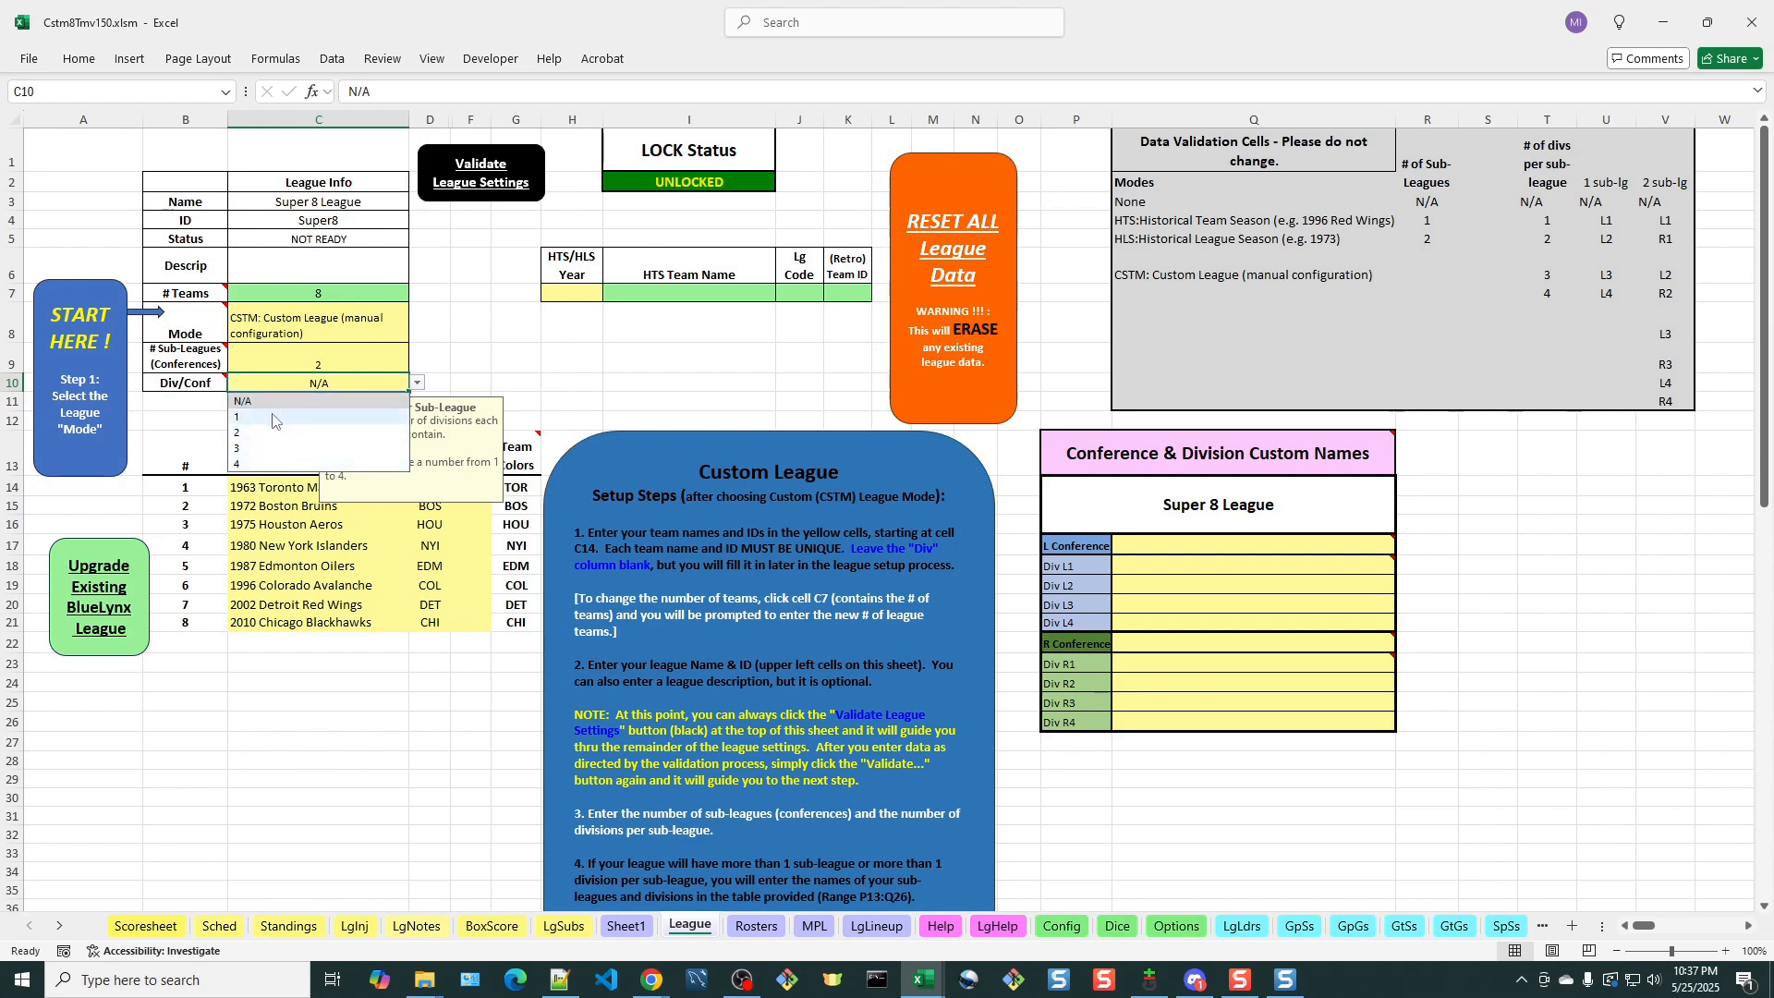
{"action": "left_click", "coordinate": [272, 417]}
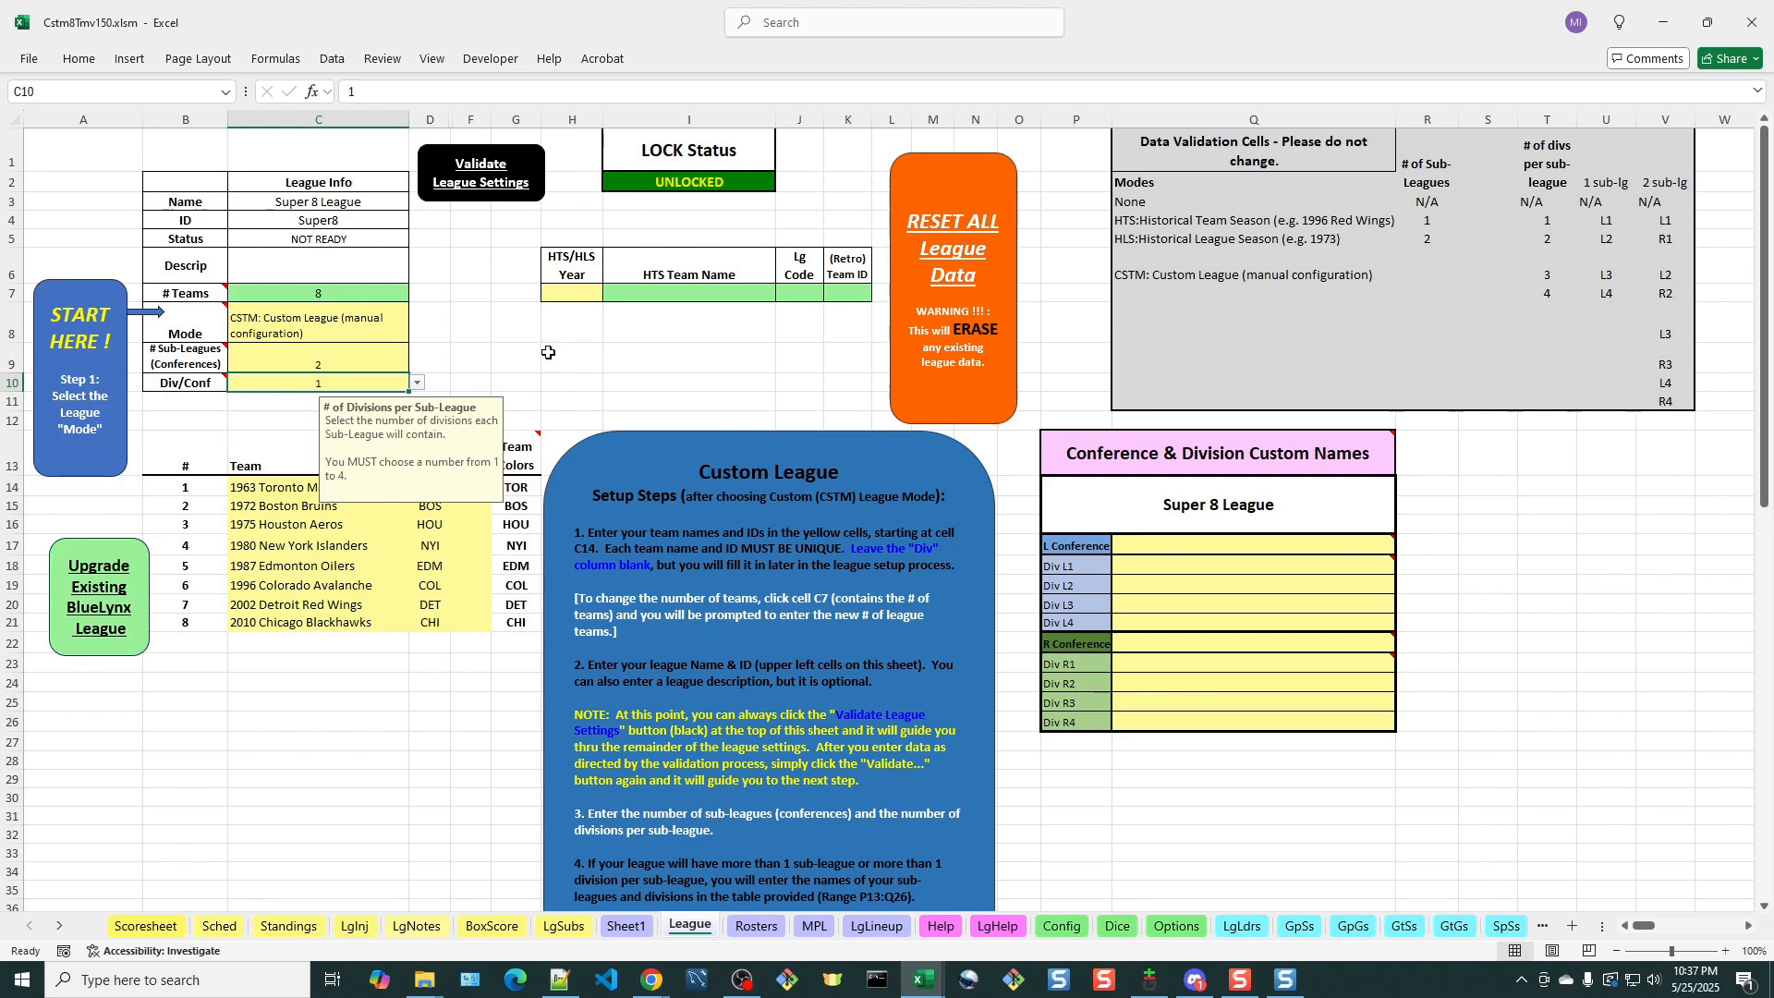
Validate the league settings and acknowledge the message about the sub-league names
{"action": "left_click", "coordinate": [480, 359]}
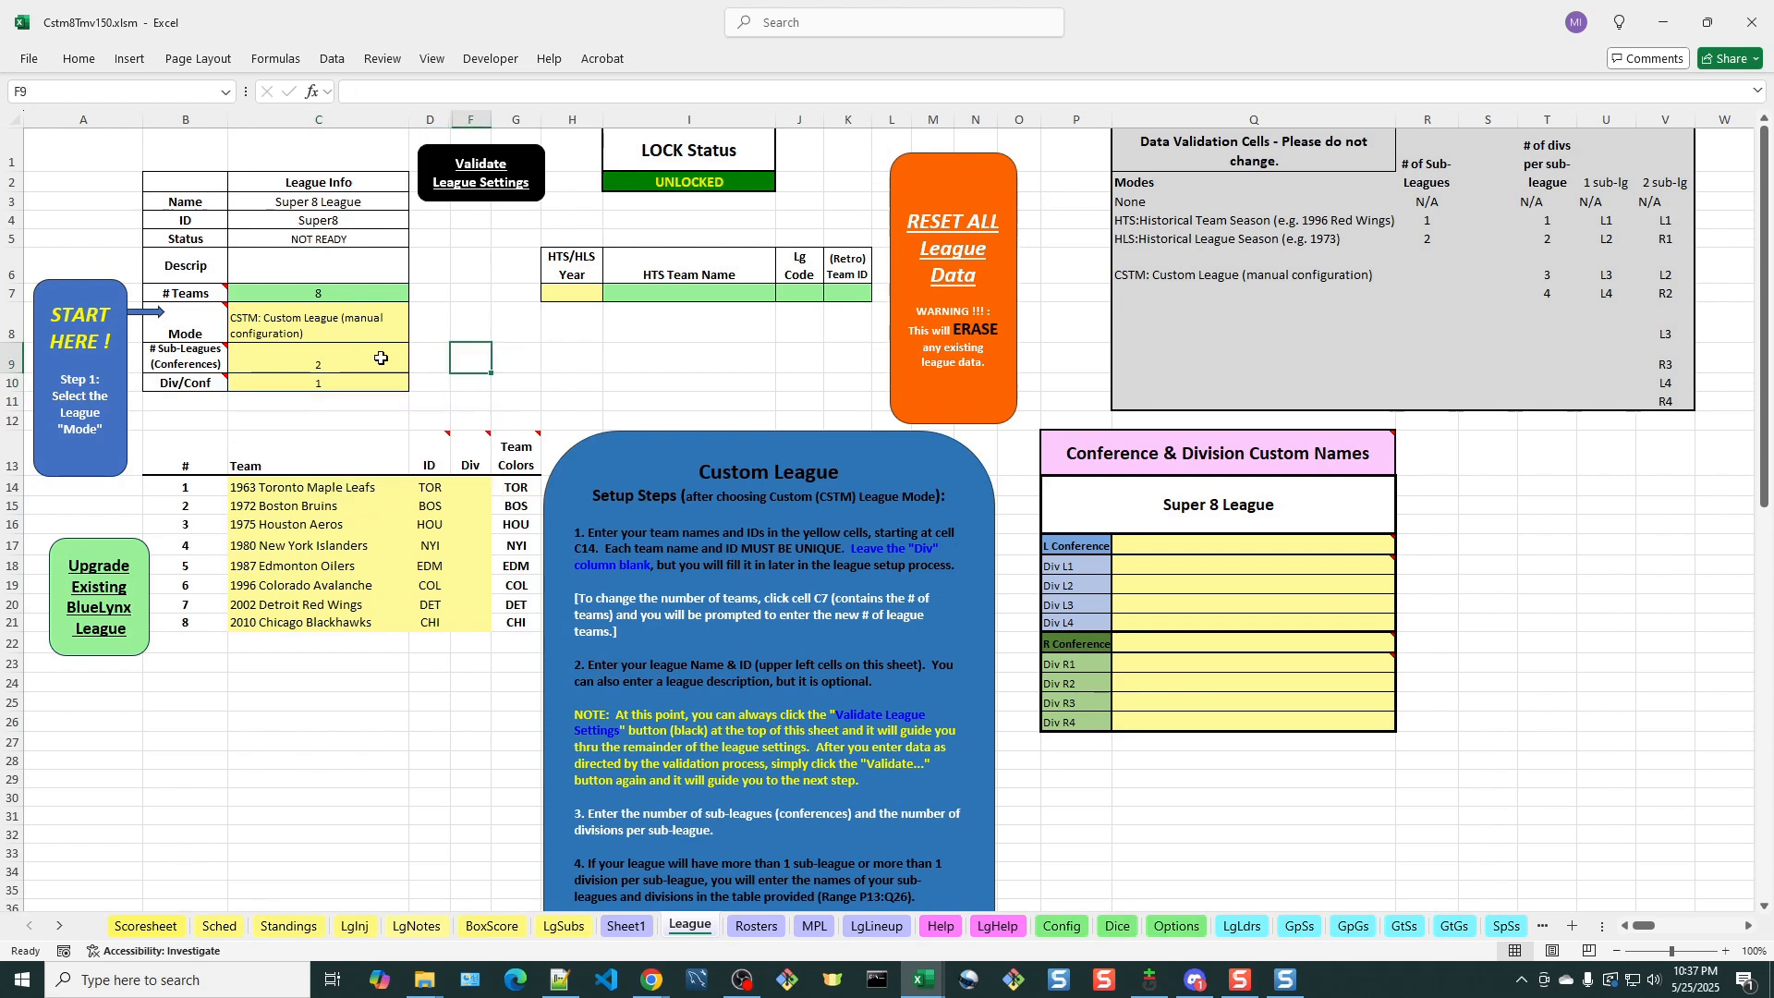
{"action": "left_click", "coordinate": [487, 186]}
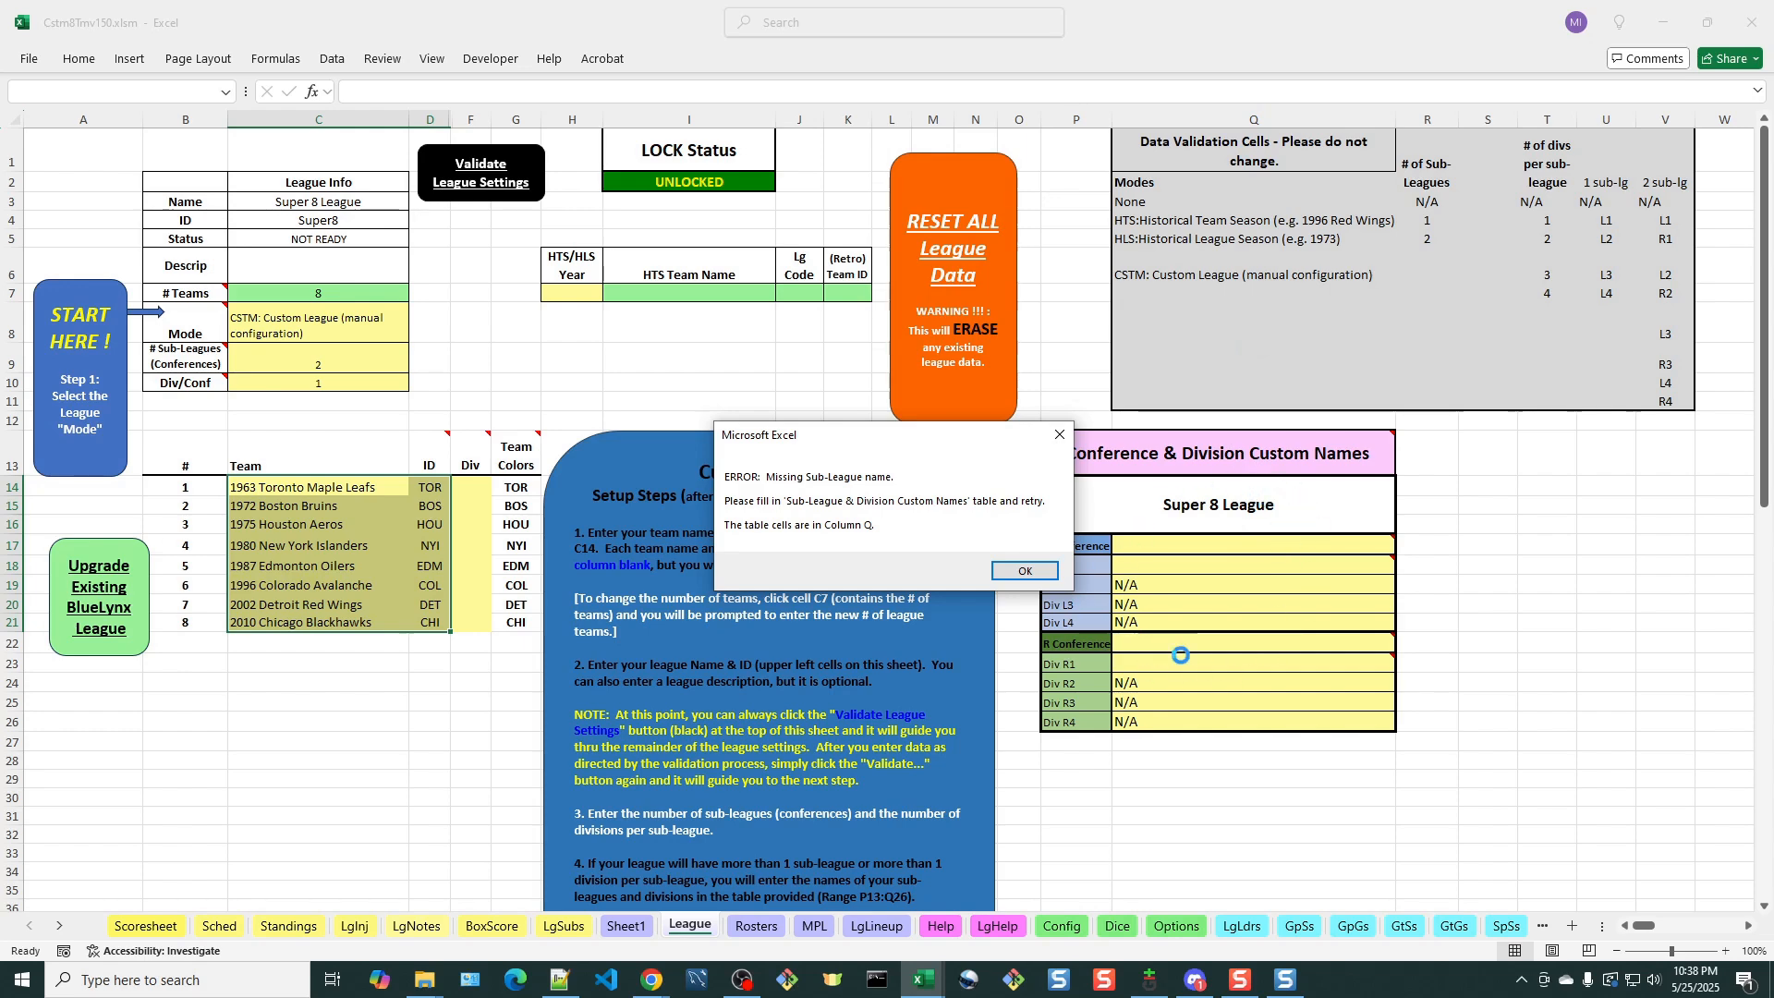
{"action": "left_click", "coordinate": [1037, 572]}
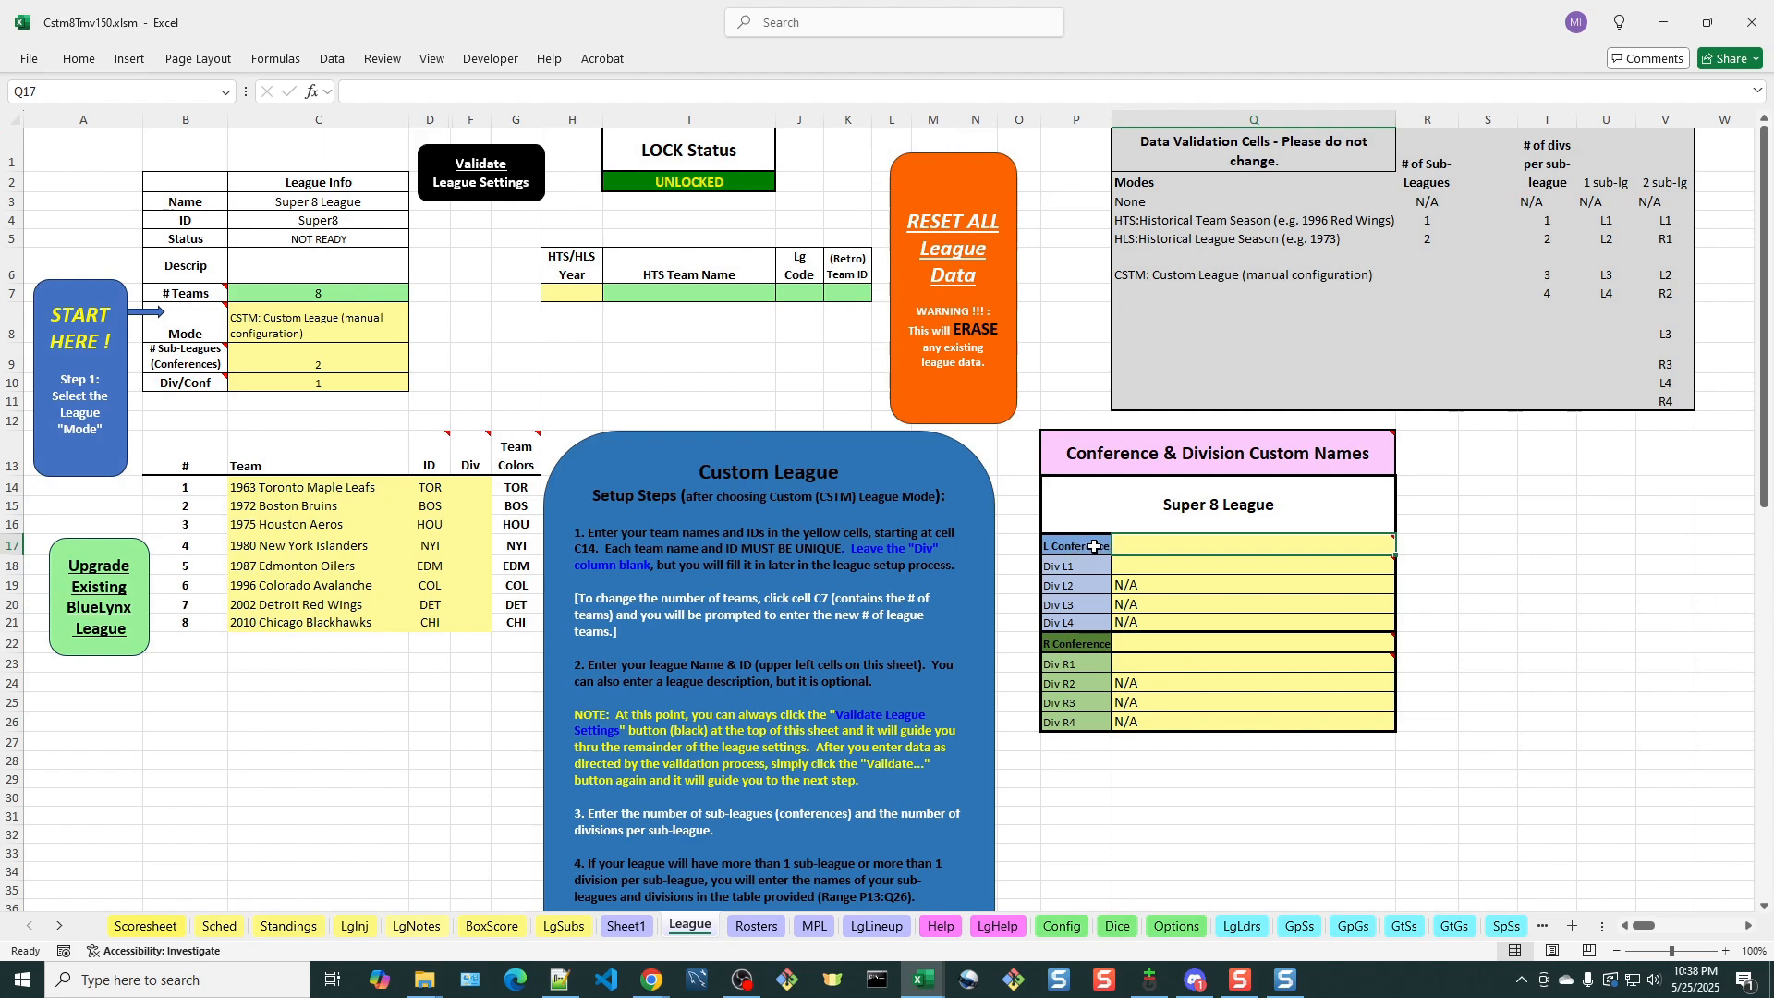
Name the L conference Zamboni and its L1 division Team in the custom names table
{"action": "mouse_move", "coordinate": [1170, 542]}
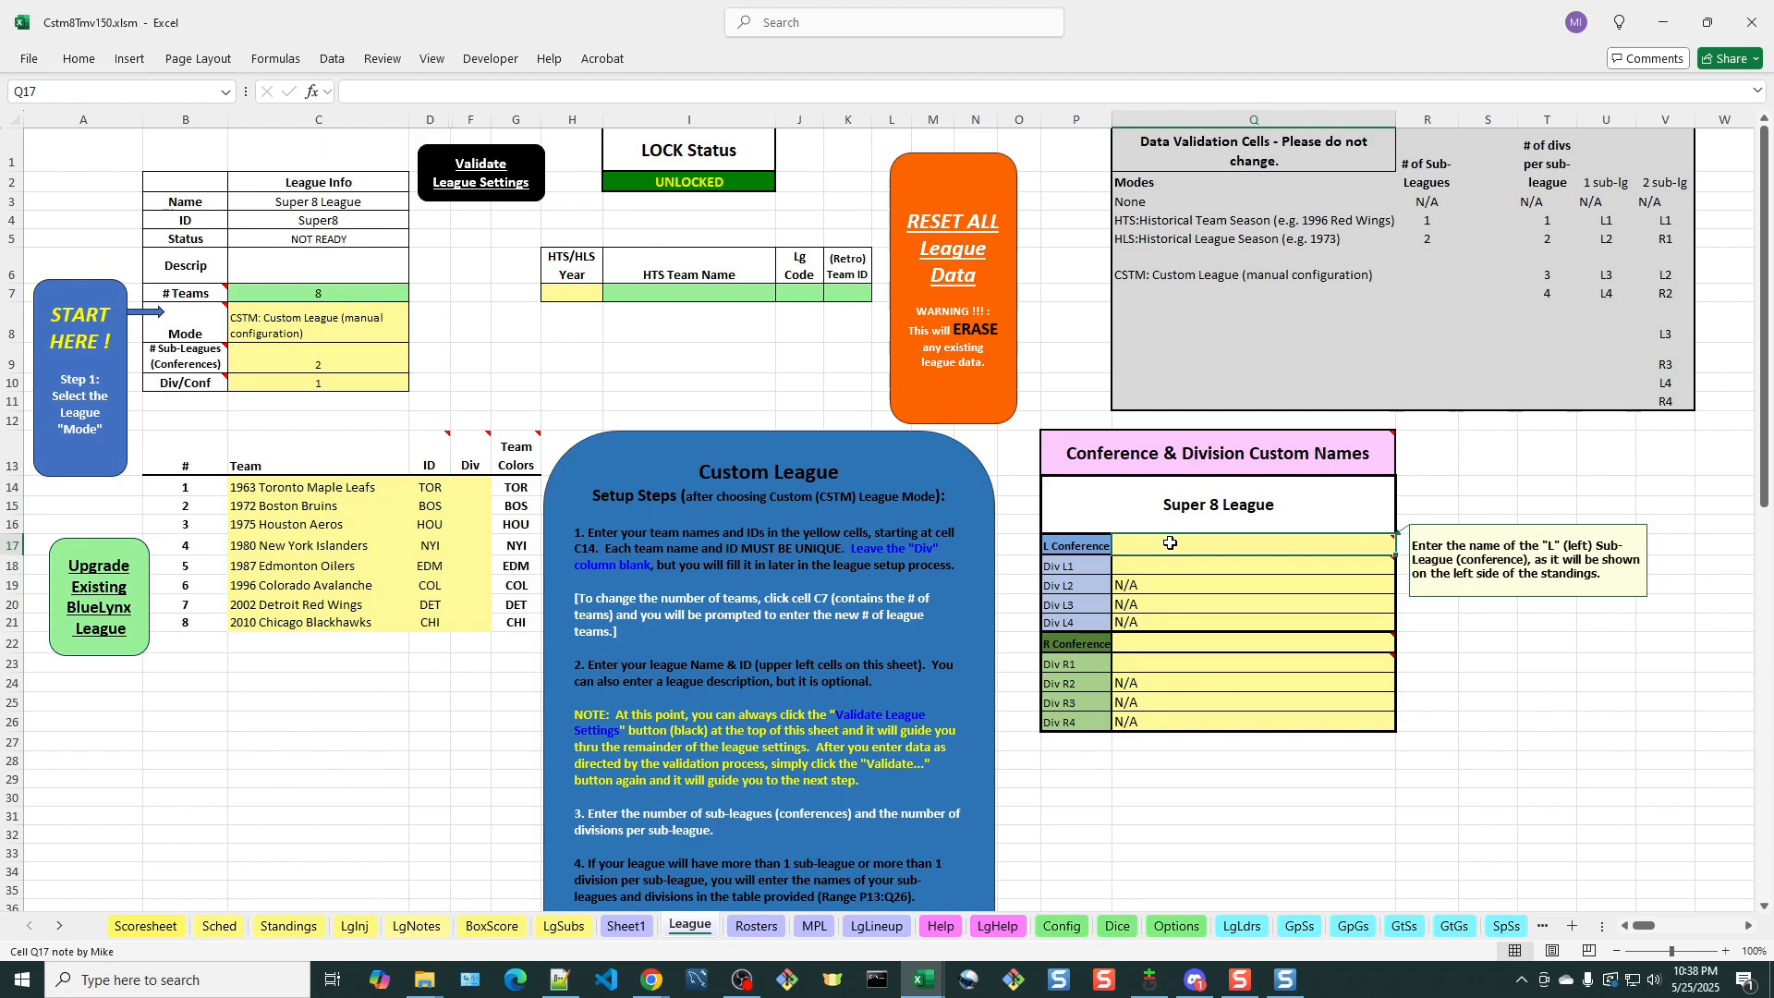
{"action": "type", "text": "Zamboni"}
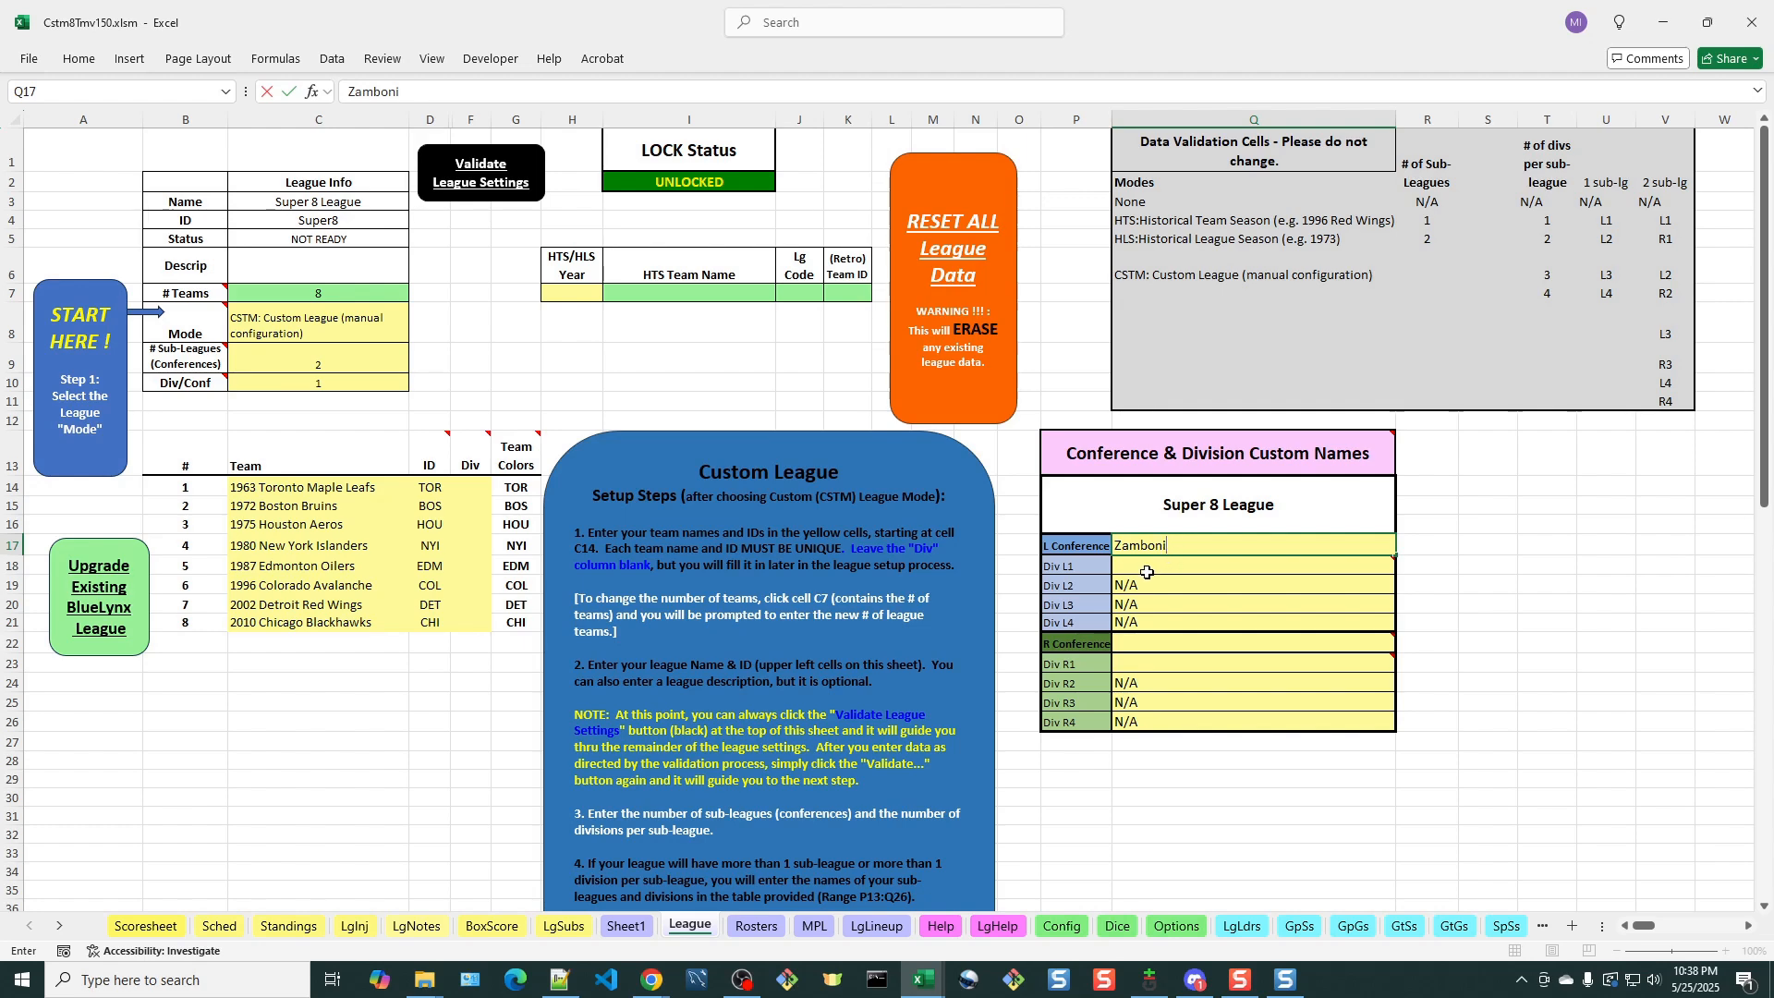
{"action": "left_click", "coordinate": [1146, 567]}
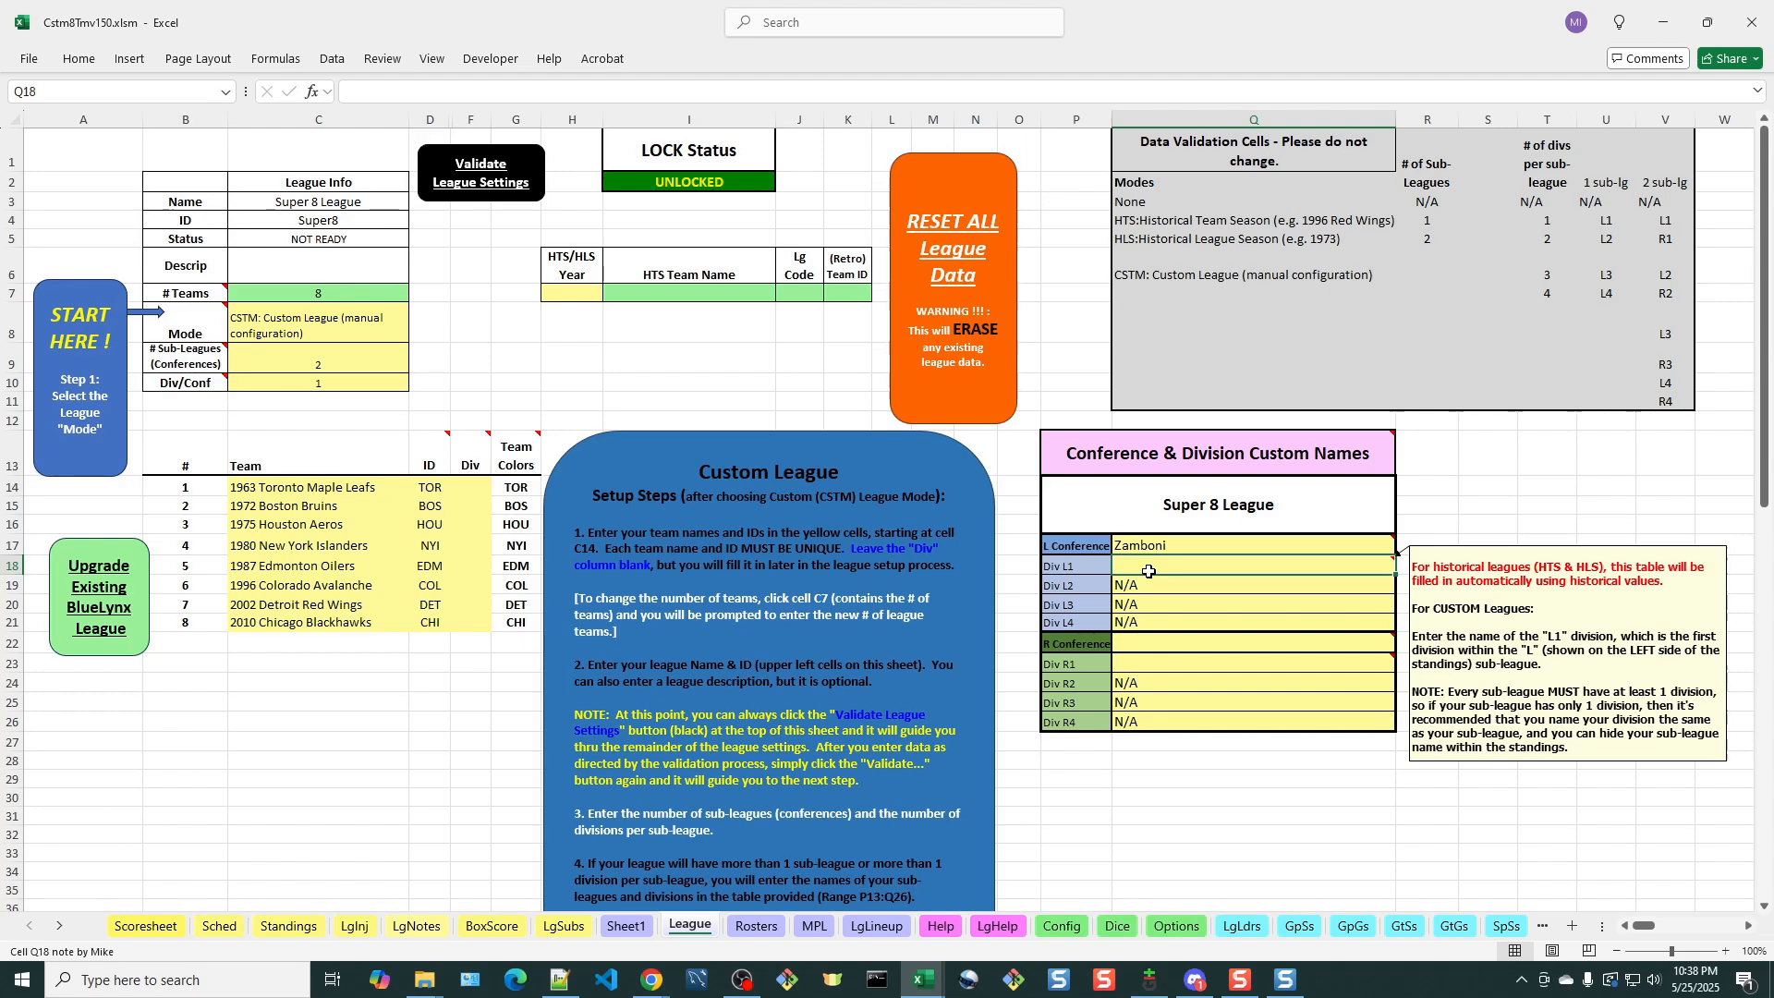
{"action": "type", "text": "T"}
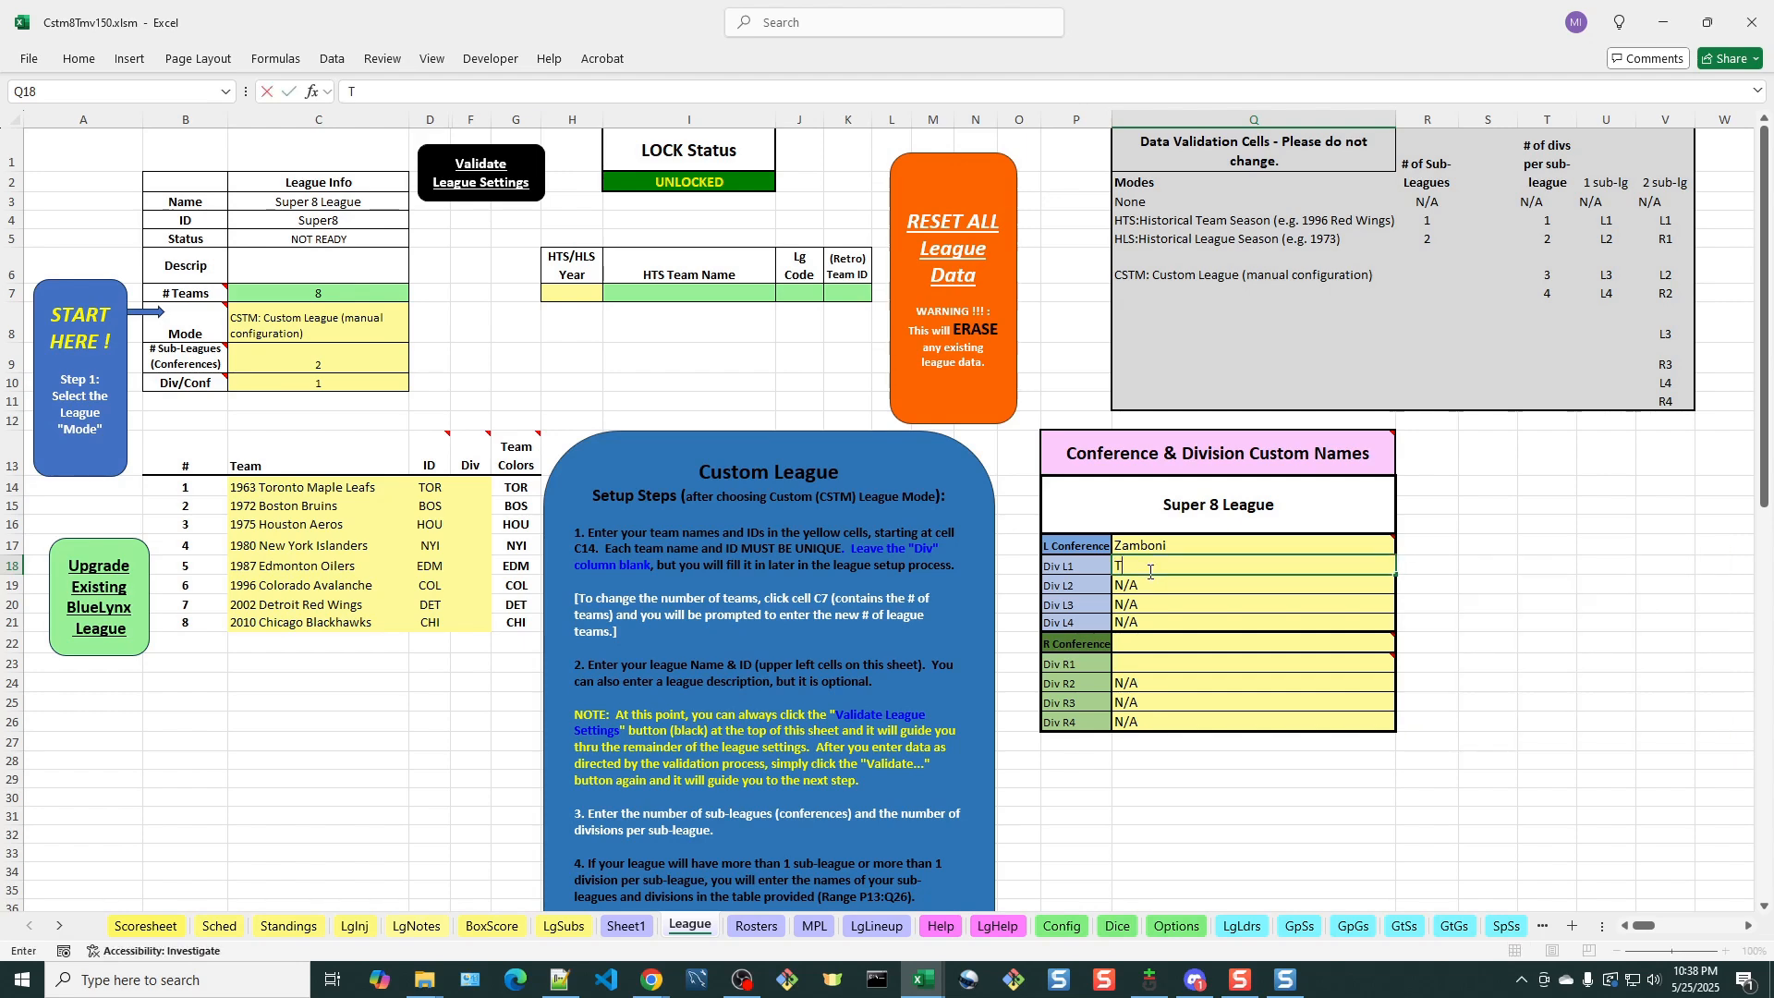
{"action": "type", "text": "eam"}
Name the R conference Top Shelf and its R1 division Team in the custom names table
{"action": "left_click", "coordinate": [1155, 642]}
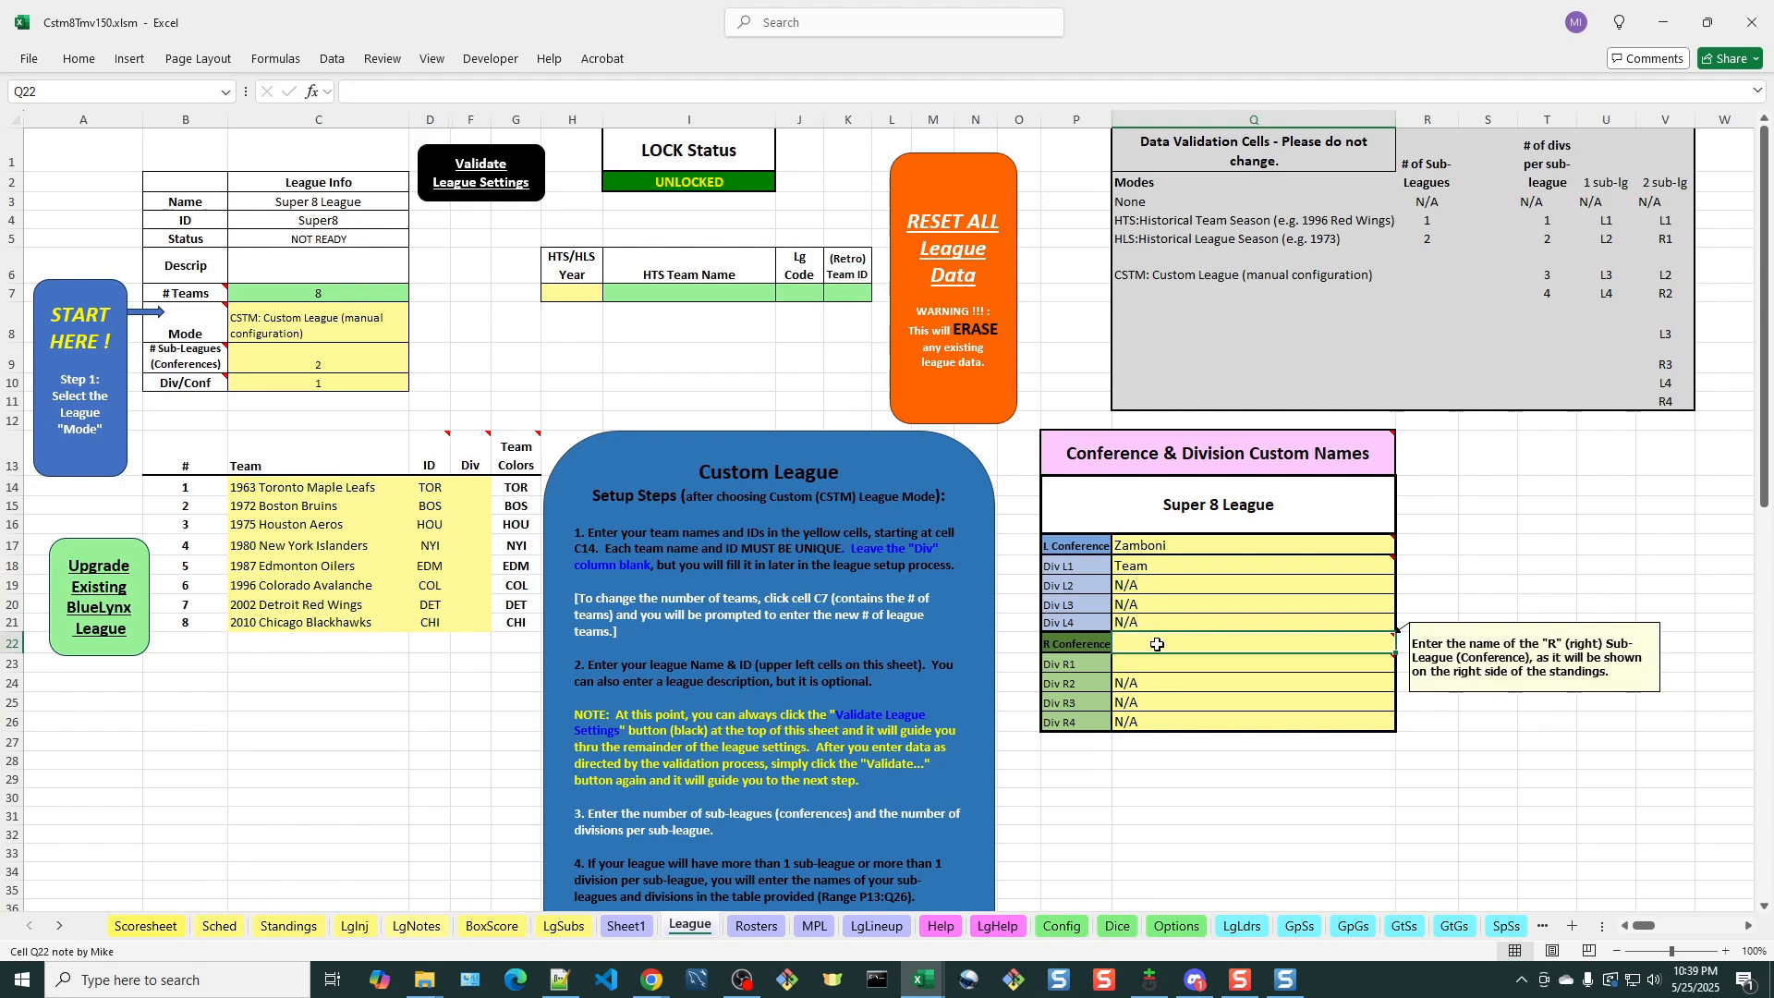
{"action": "type", "text": "Top S"}
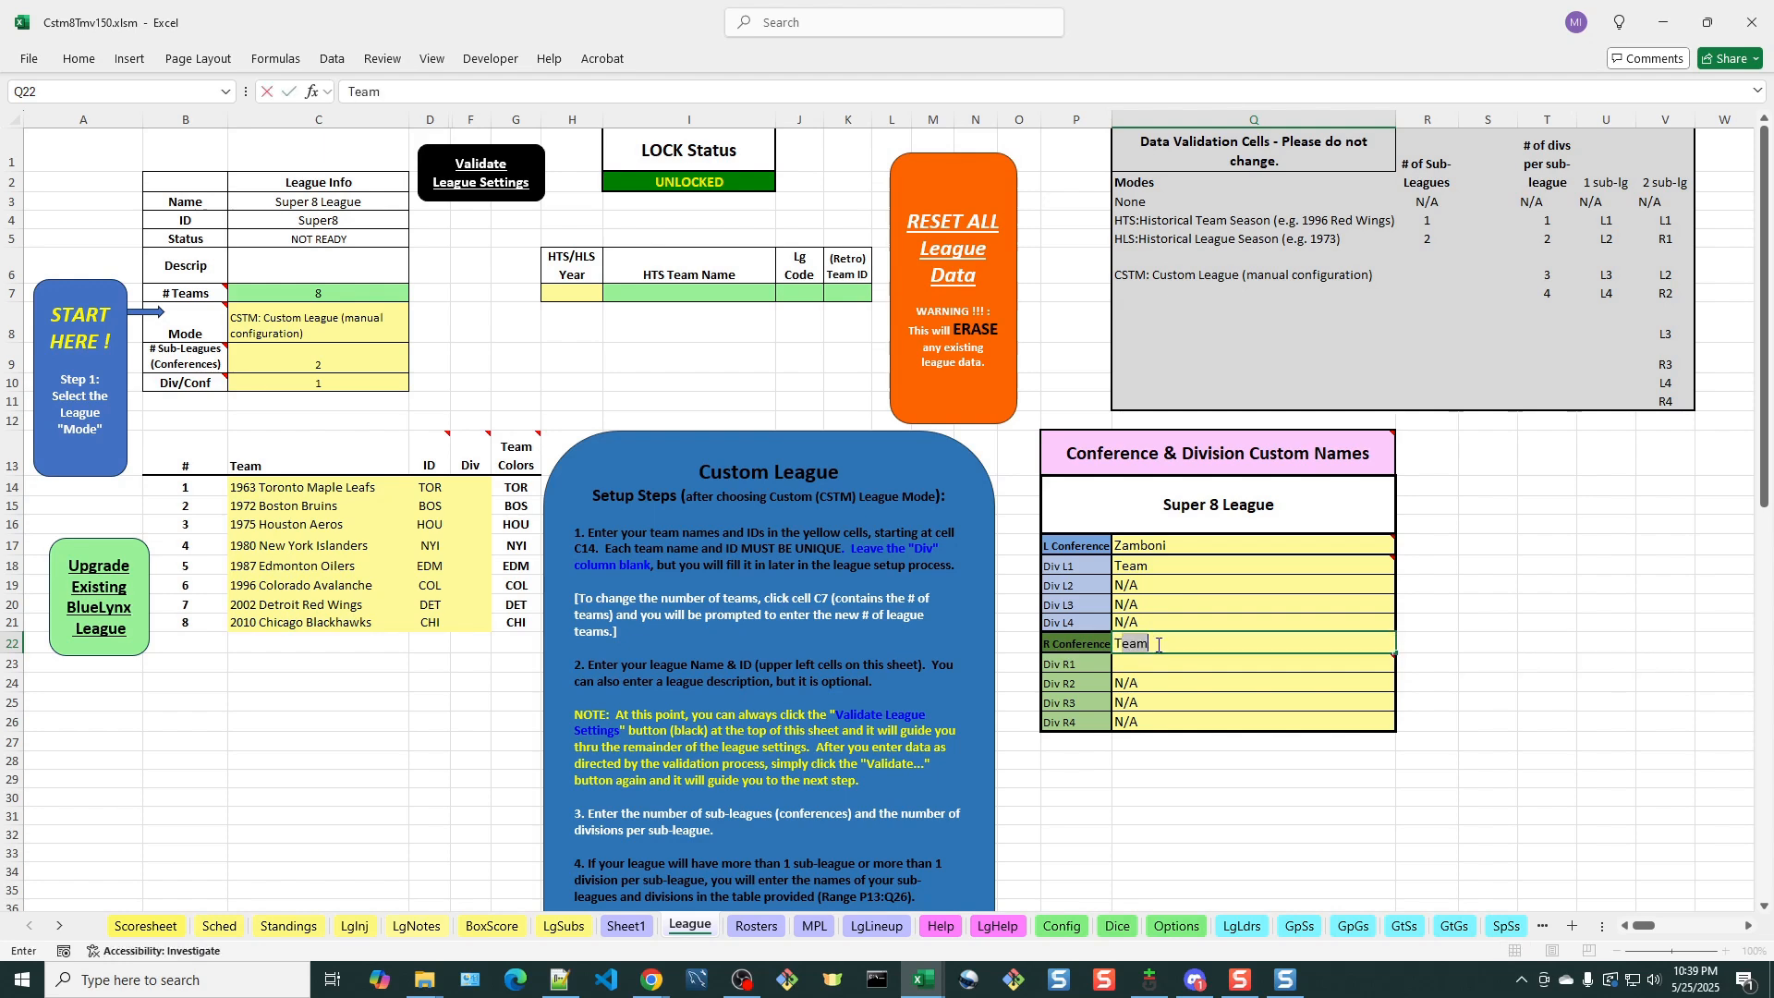
{"action": "type", "text": "helf"}
{"action": "left_click", "coordinate": [1149, 662]}
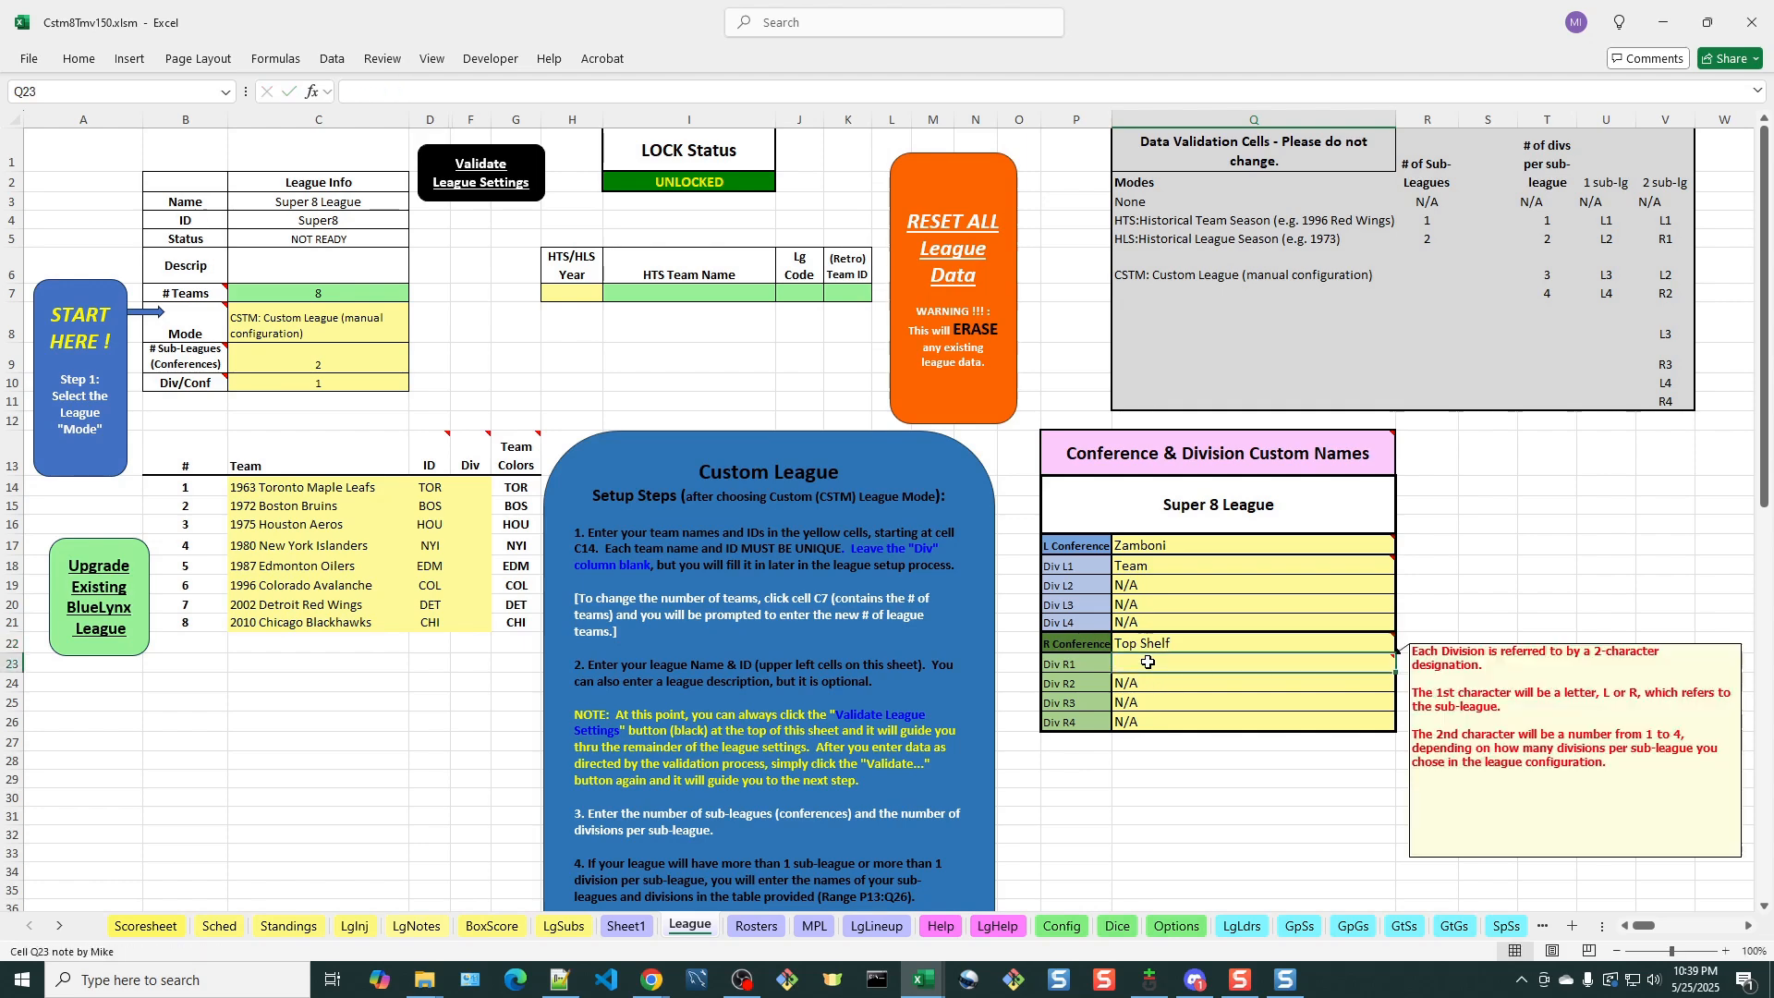
{"action": "type", "text": "Team"}
{"action": "key", "text": "Return"}
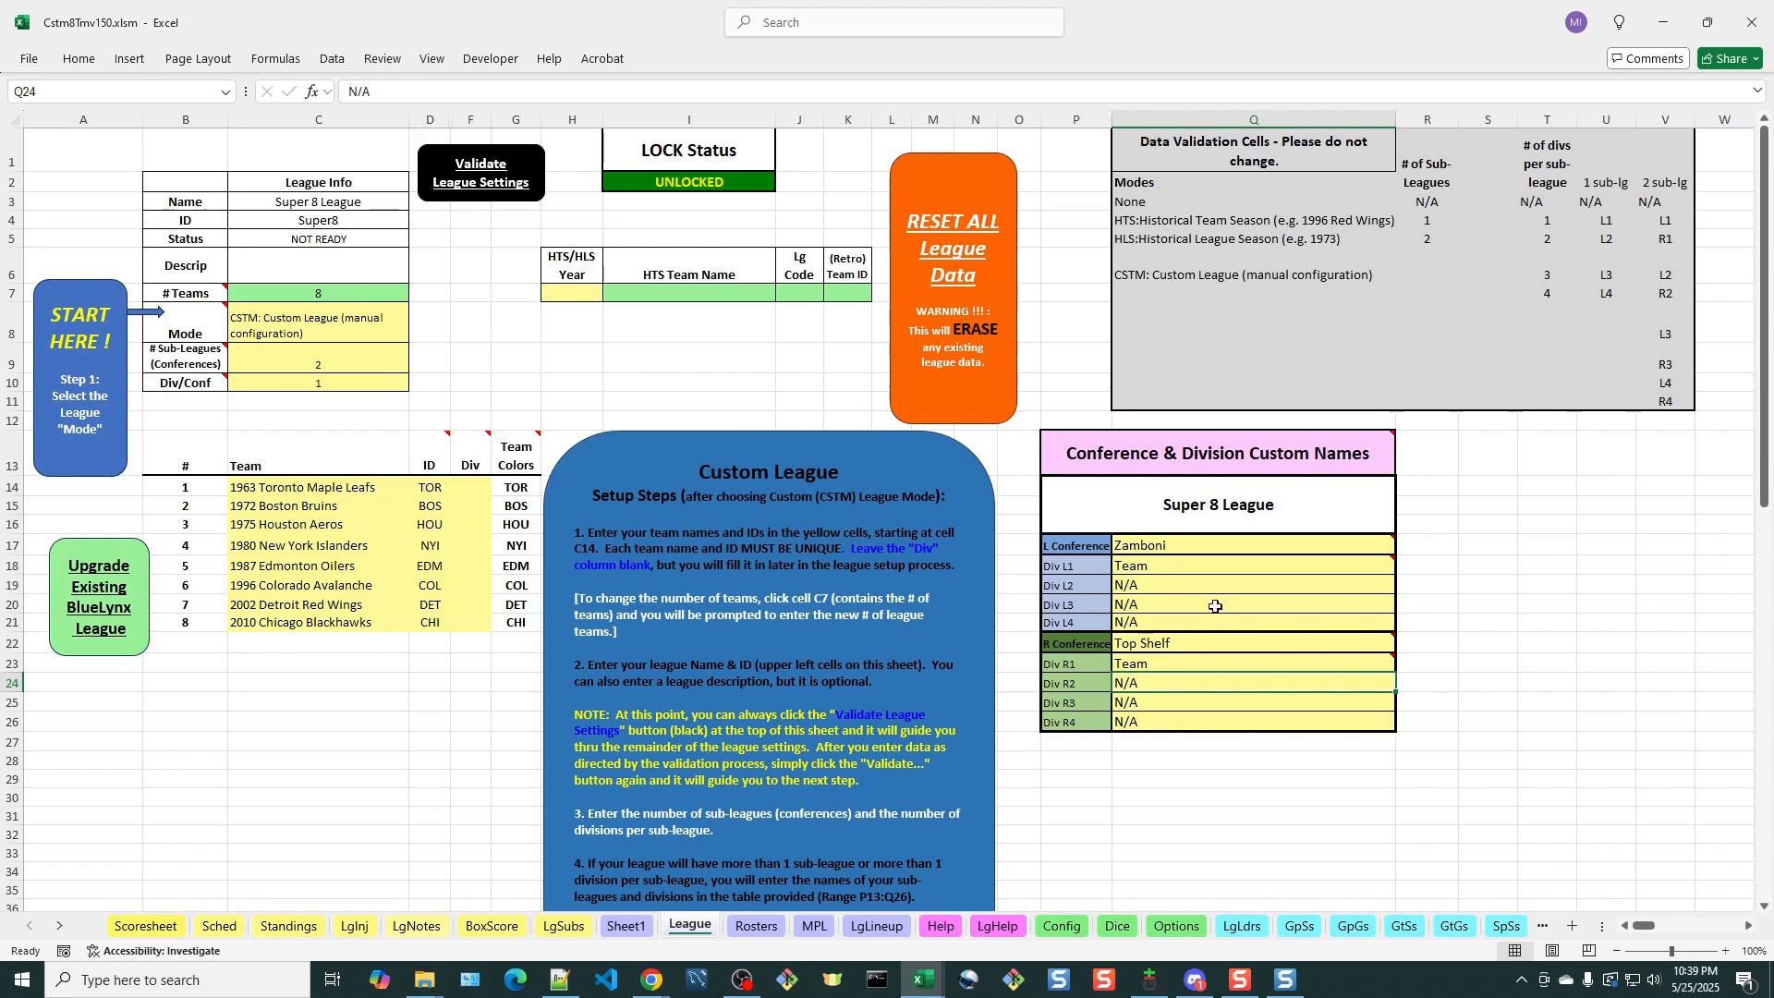
Validate the league settings again, acknowledge the division message, and check the planned conference layout on Sheet1
{"action": "left_click", "coordinate": [494, 184]}
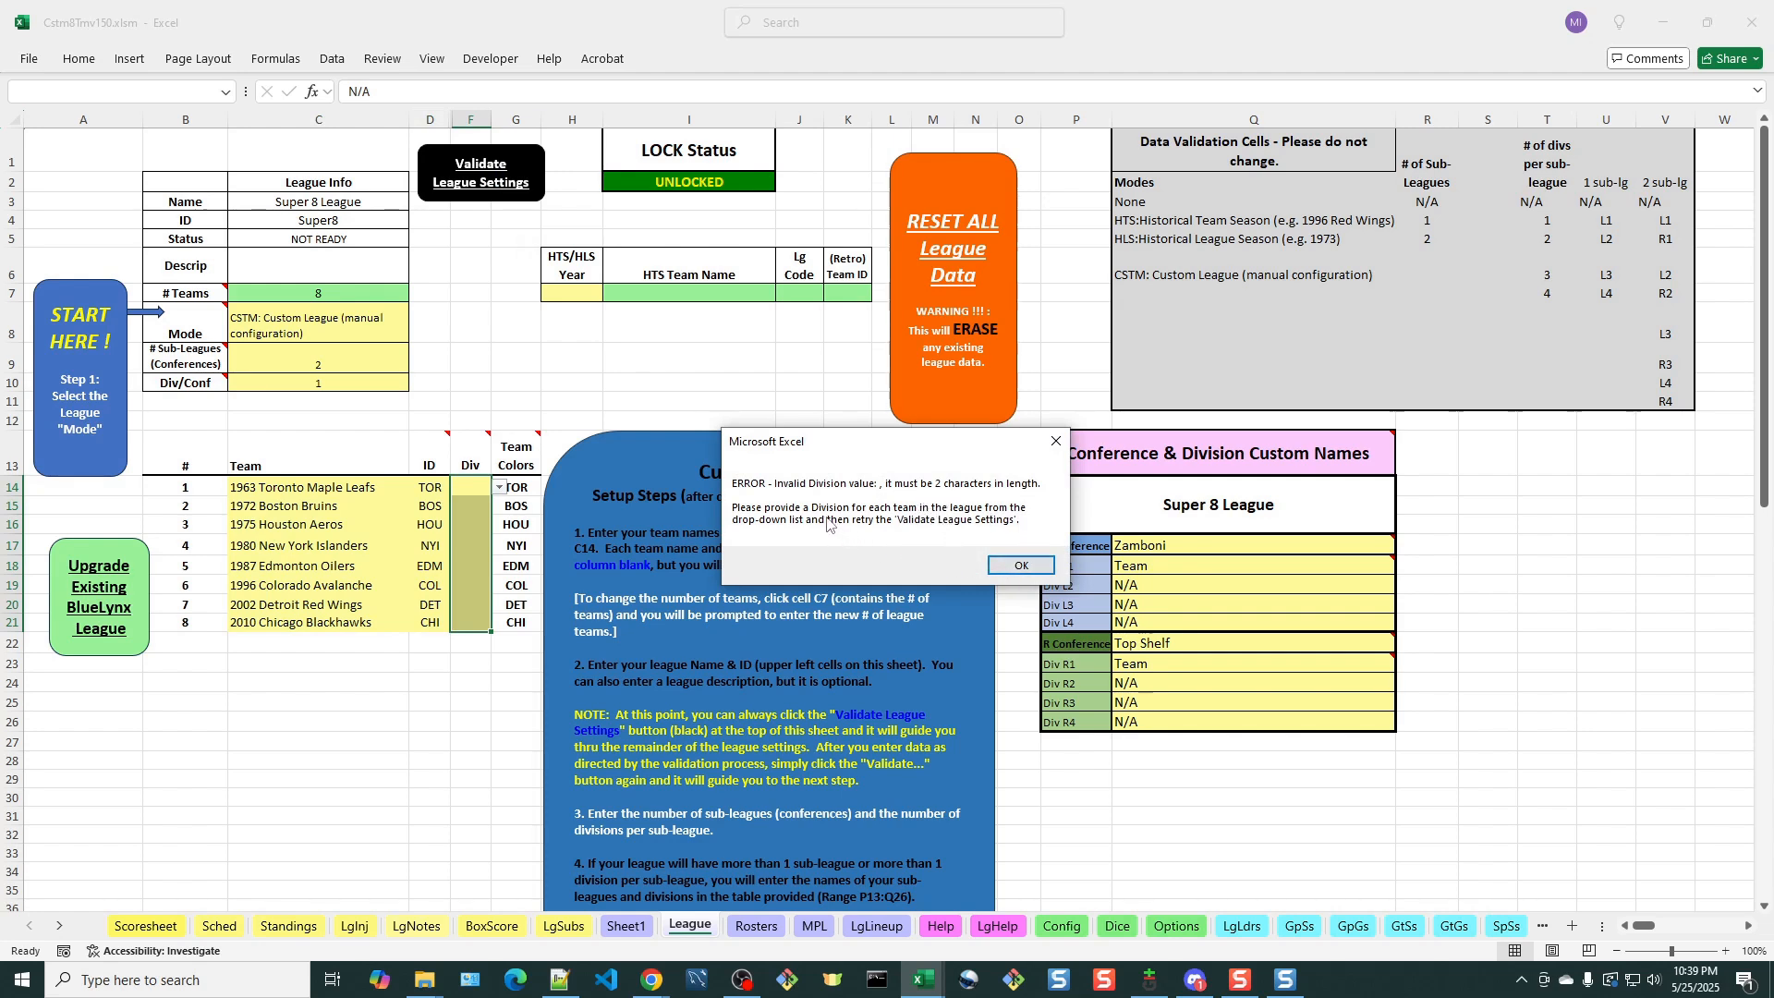
{"action": "left_click", "coordinate": [1021, 566]}
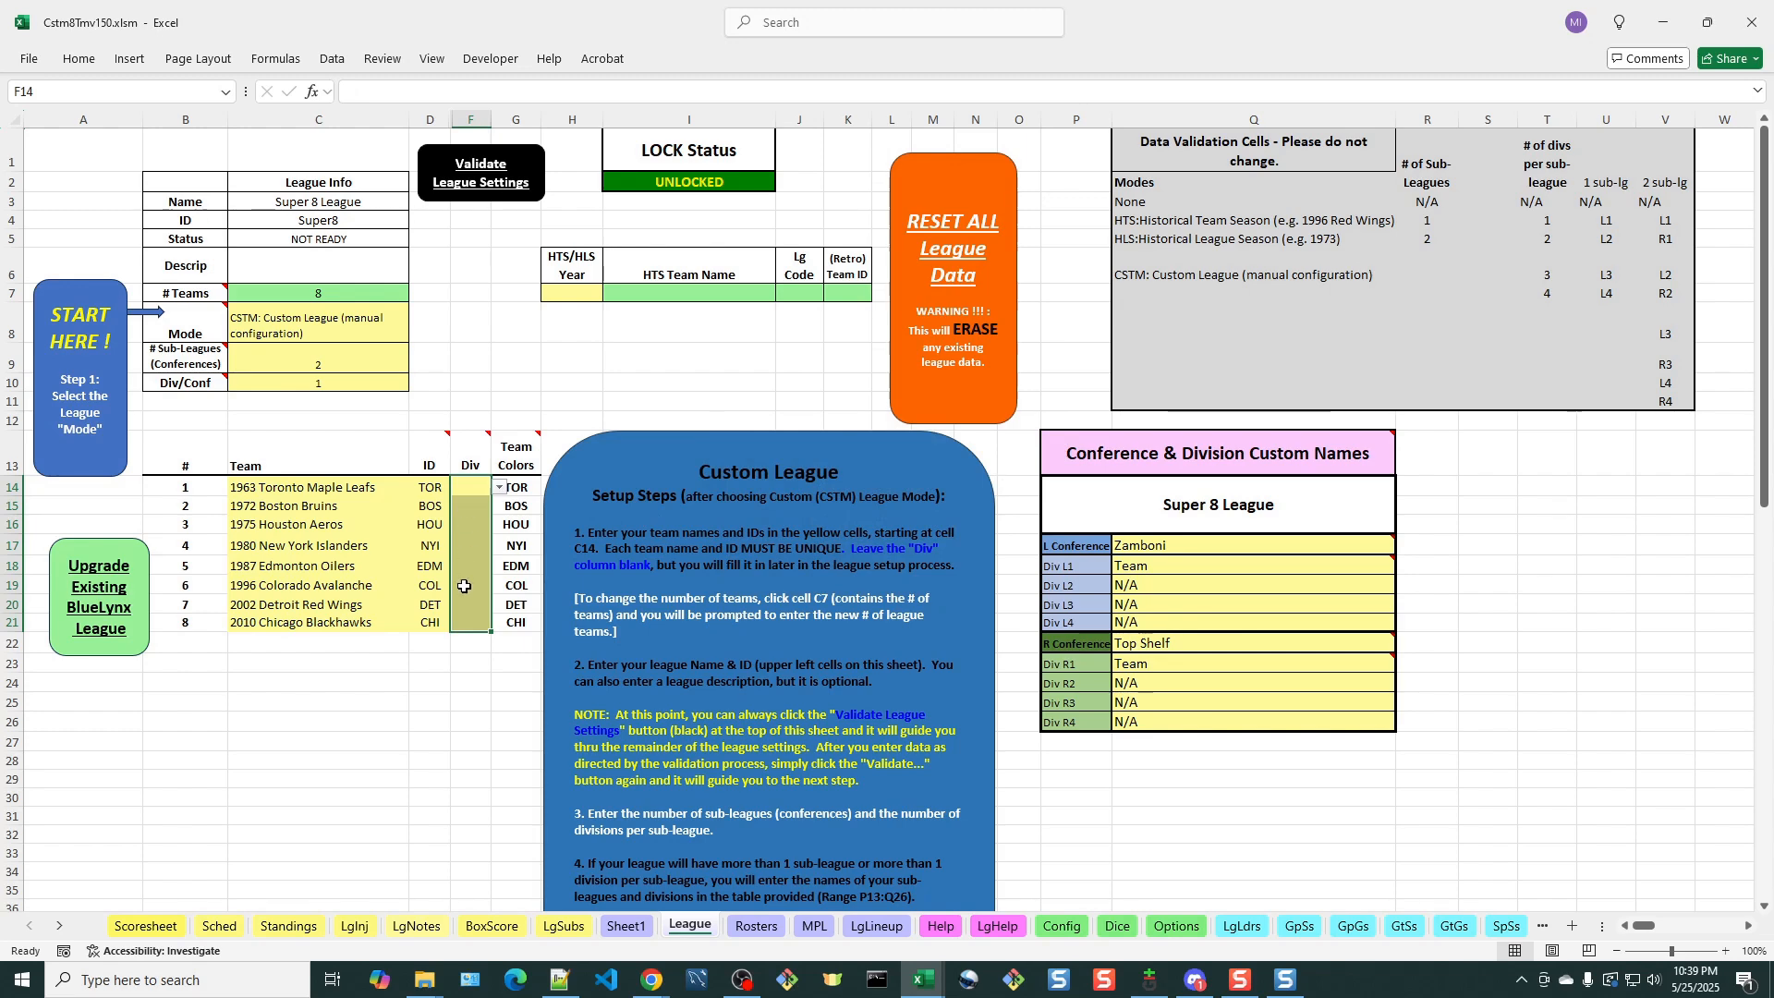
{"action": "mouse_move", "coordinate": [1112, 570]}
{"action": "mouse_move", "coordinate": [1136, 667]}
{"action": "left_click", "coordinate": [628, 926]}
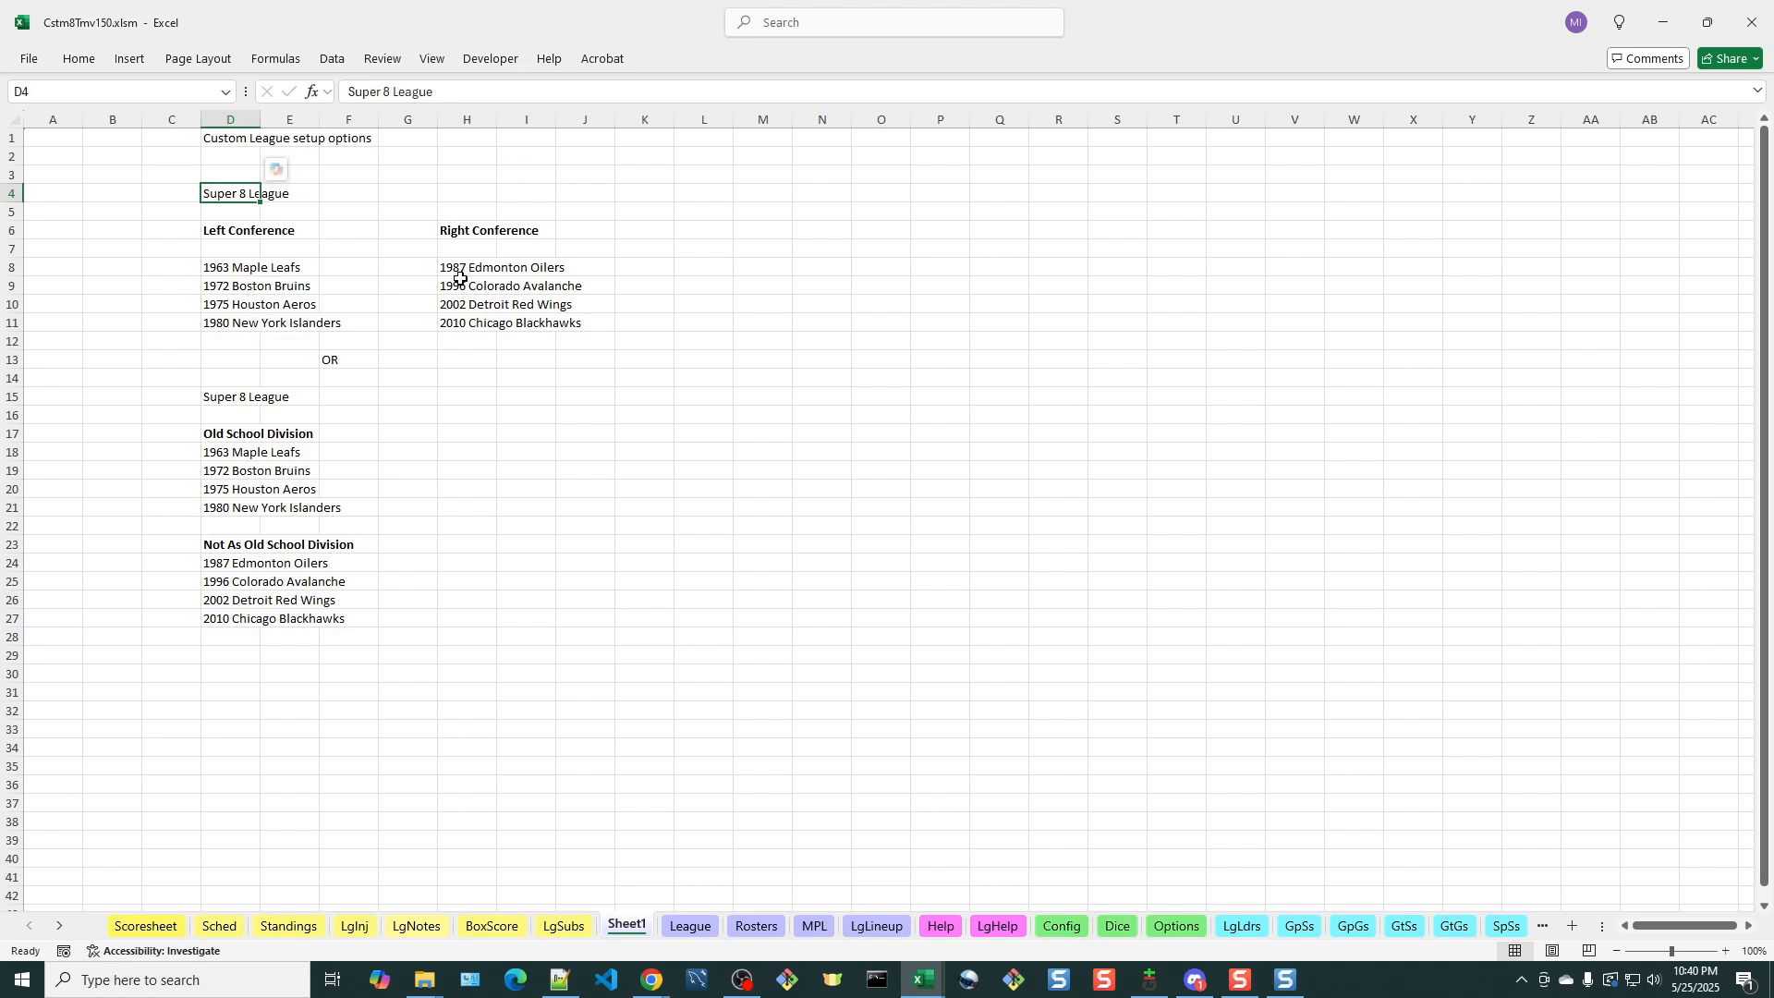
{"action": "left_click", "coordinate": [679, 927]}
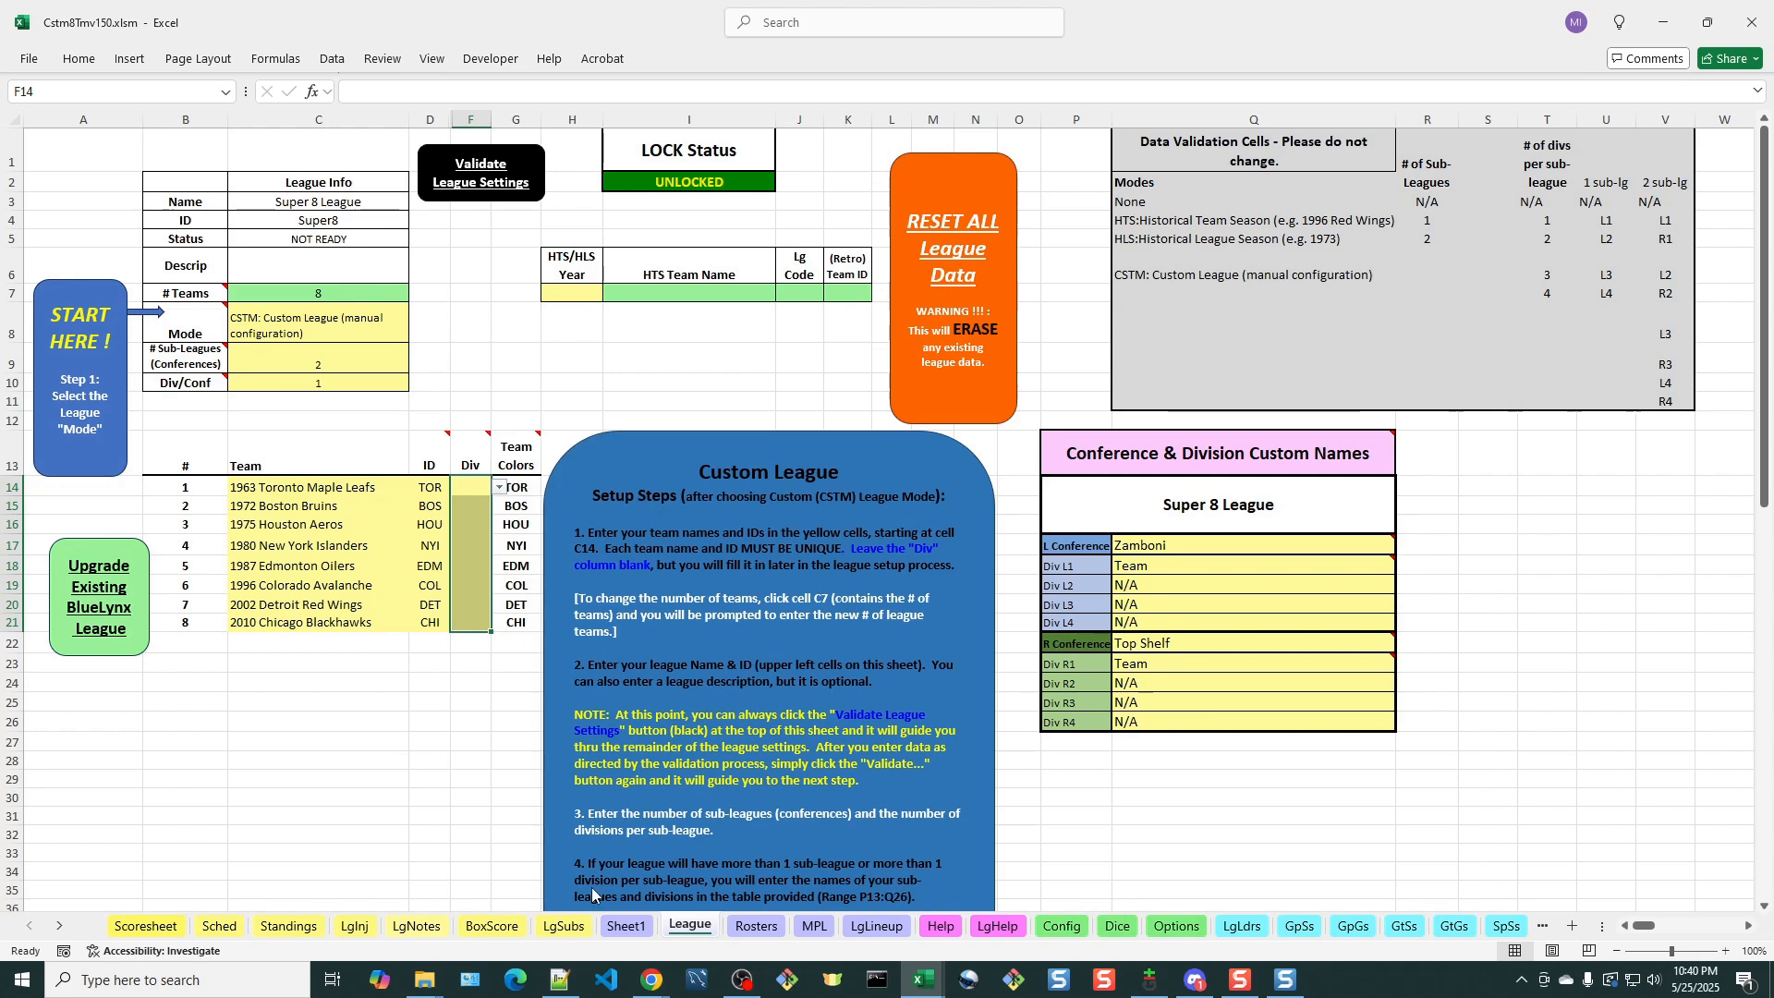
{"action": "left_click", "coordinate": [628, 926]}
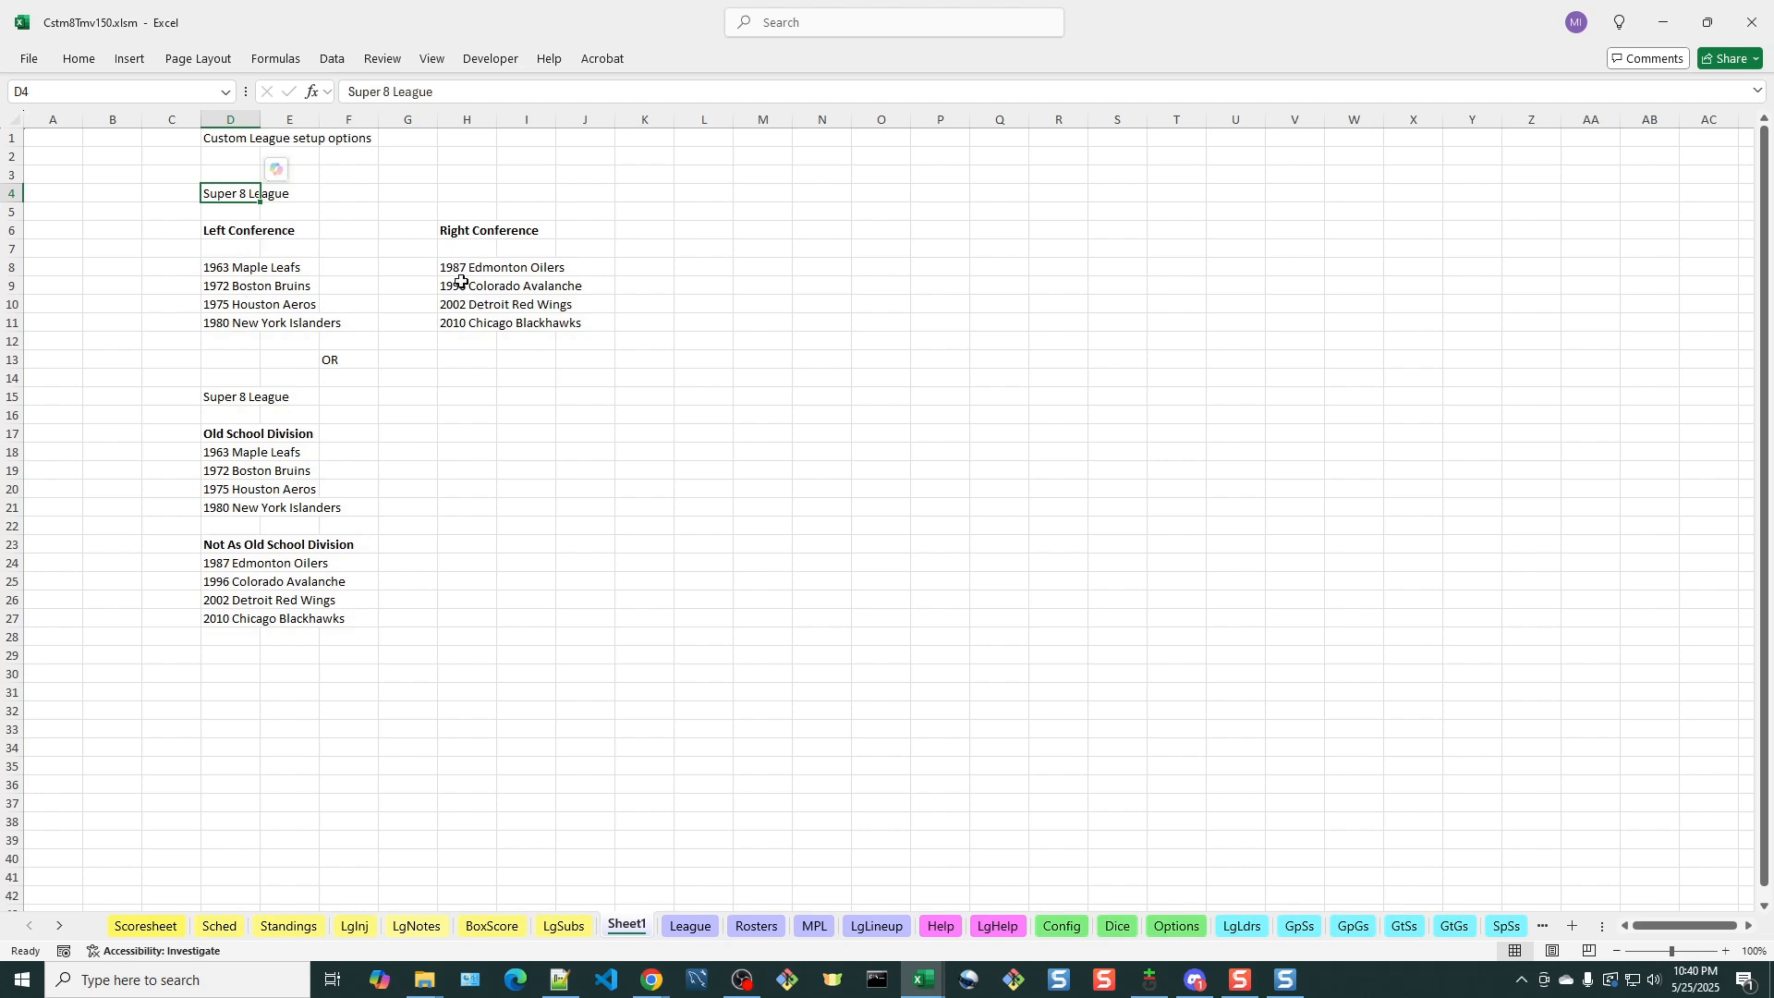
{"action": "left_click", "coordinate": [688, 927]}
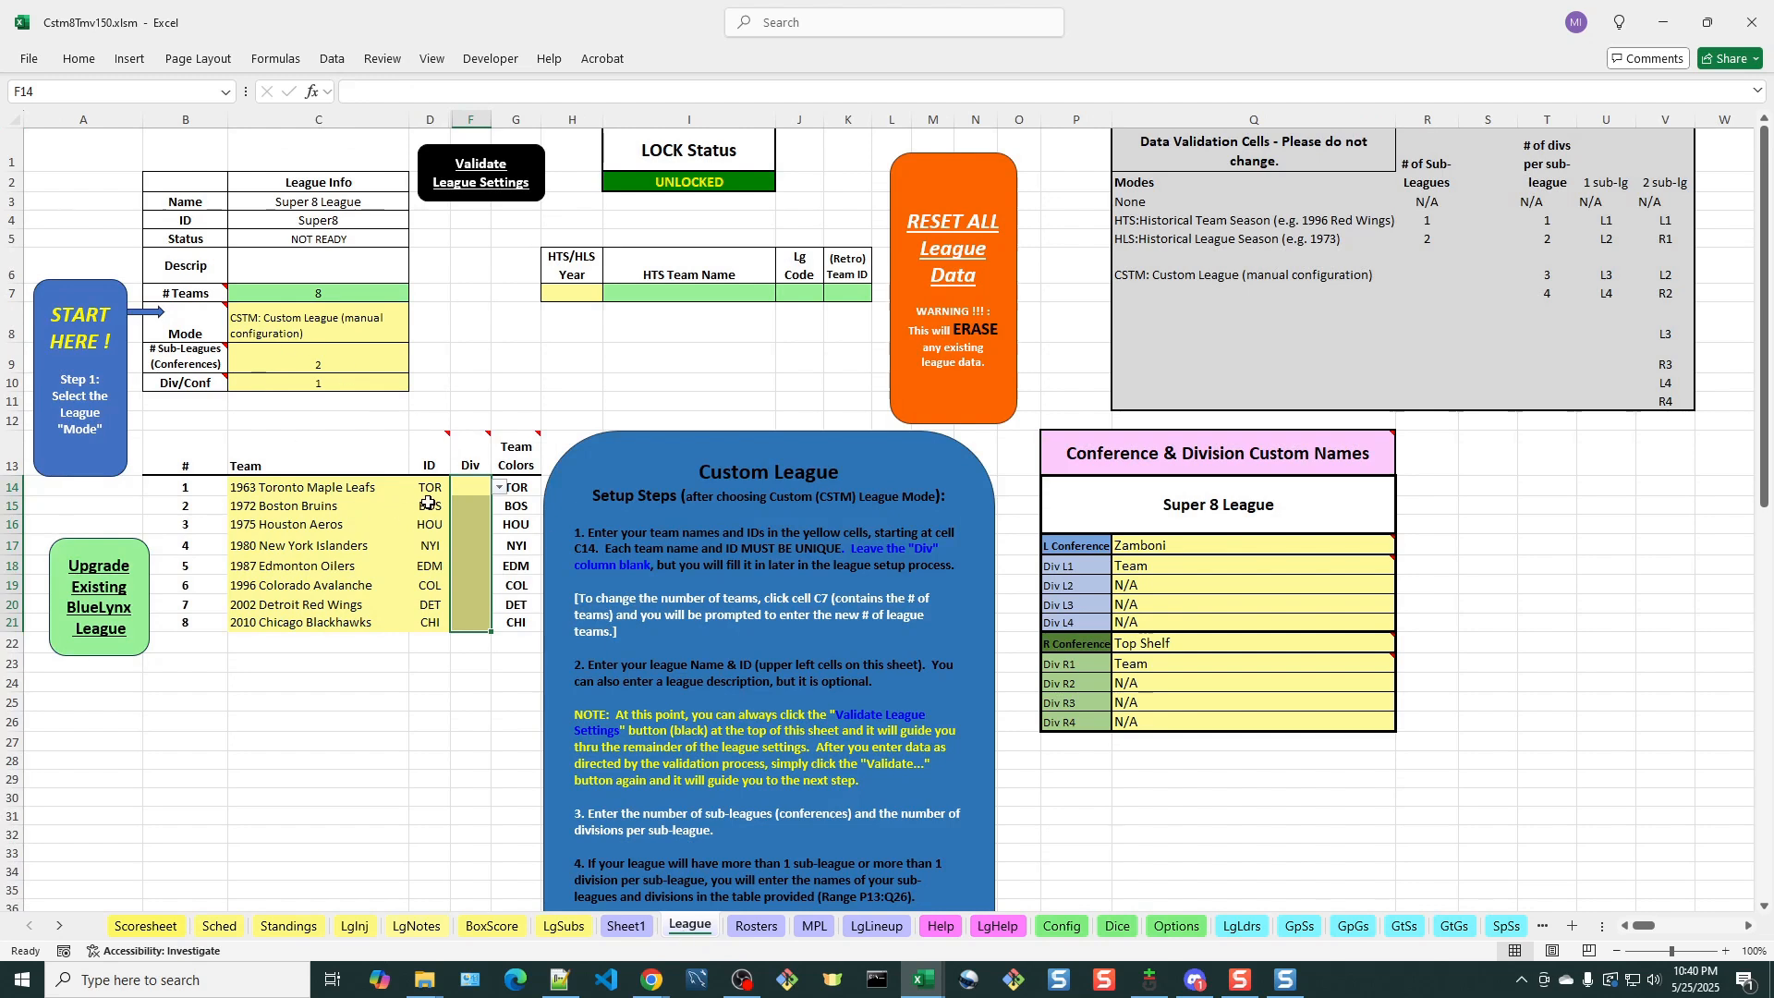
Assign division L1 to the Maple Leafs, Bruins, Aeros and Islanders
{"action": "left_click", "coordinate": [499, 487]}
{"action": "left_click", "coordinate": [466, 506]}
{"action": "left_click", "coordinate": [471, 507]}
{"action": "left_click", "coordinate": [499, 506]}
{"action": "left_click", "coordinate": [475, 524]}
{"action": "left_click", "coordinate": [471, 525]}
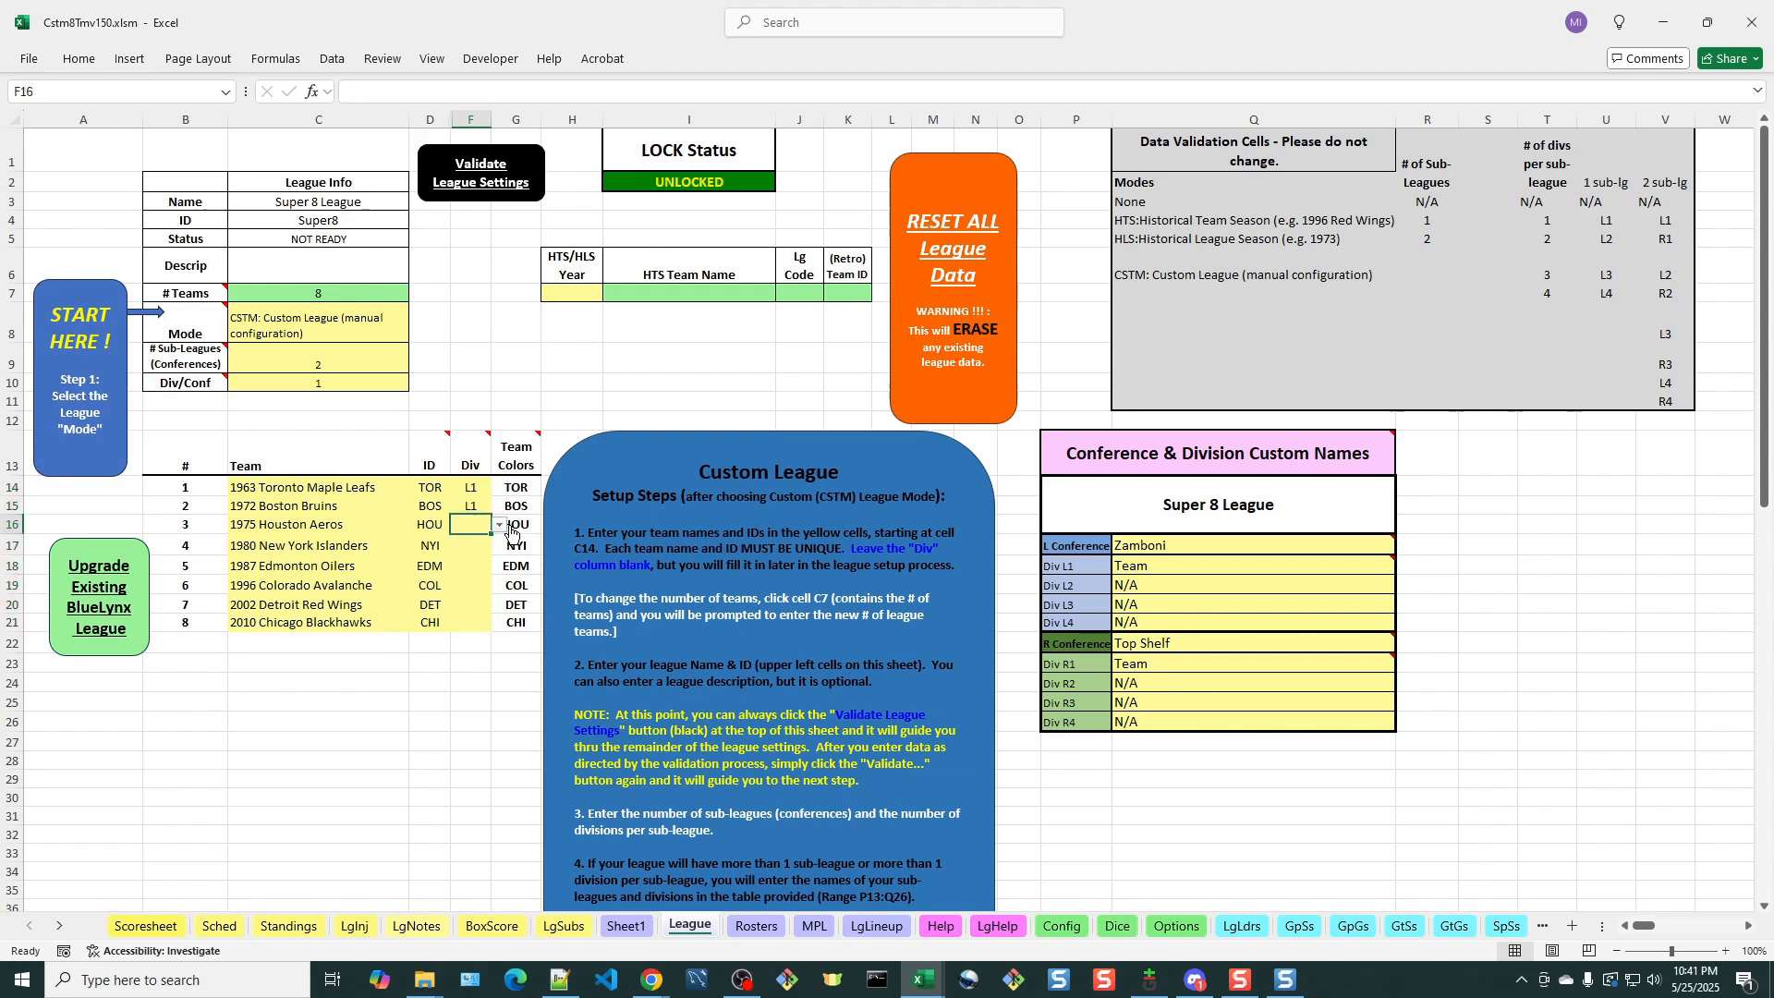
{"action": "left_click", "coordinate": [499, 525]}
{"action": "left_click", "coordinate": [477, 545]}
{"action": "left_click", "coordinate": [471, 545]}
{"action": "left_click", "coordinate": [499, 545]}
{"action": "left_click", "coordinate": [477, 563]}
Assign division R1 to the Oilers, Avalanche, Red Wings and Blackhawks
{"action": "left_click", "coordinate": [475, 564]}
{"action": "left_click", "coordinate": [498, 566]}
{"action": "left_click", "coordinate": [476, 592]}
{"action": "left_click", "coordinate": [476, 588]}
{"action": "left_click", "coordinate": [499, 585]}
{"action": "left_click", "coordinate": [478, 608]}
{"action": "left_click", "coordinate": [478, 605]}
{"action": "left_click", "coordinate": [499, 605]}
{"action": "left_click", "coordinate": [474, 626]}
{"action": "left_click", "coordinate": [474, 623]}
{"action": "left_click", "coordinate": [499, 622]}
{"action": "left_click", "coordinate": [469, 653]}
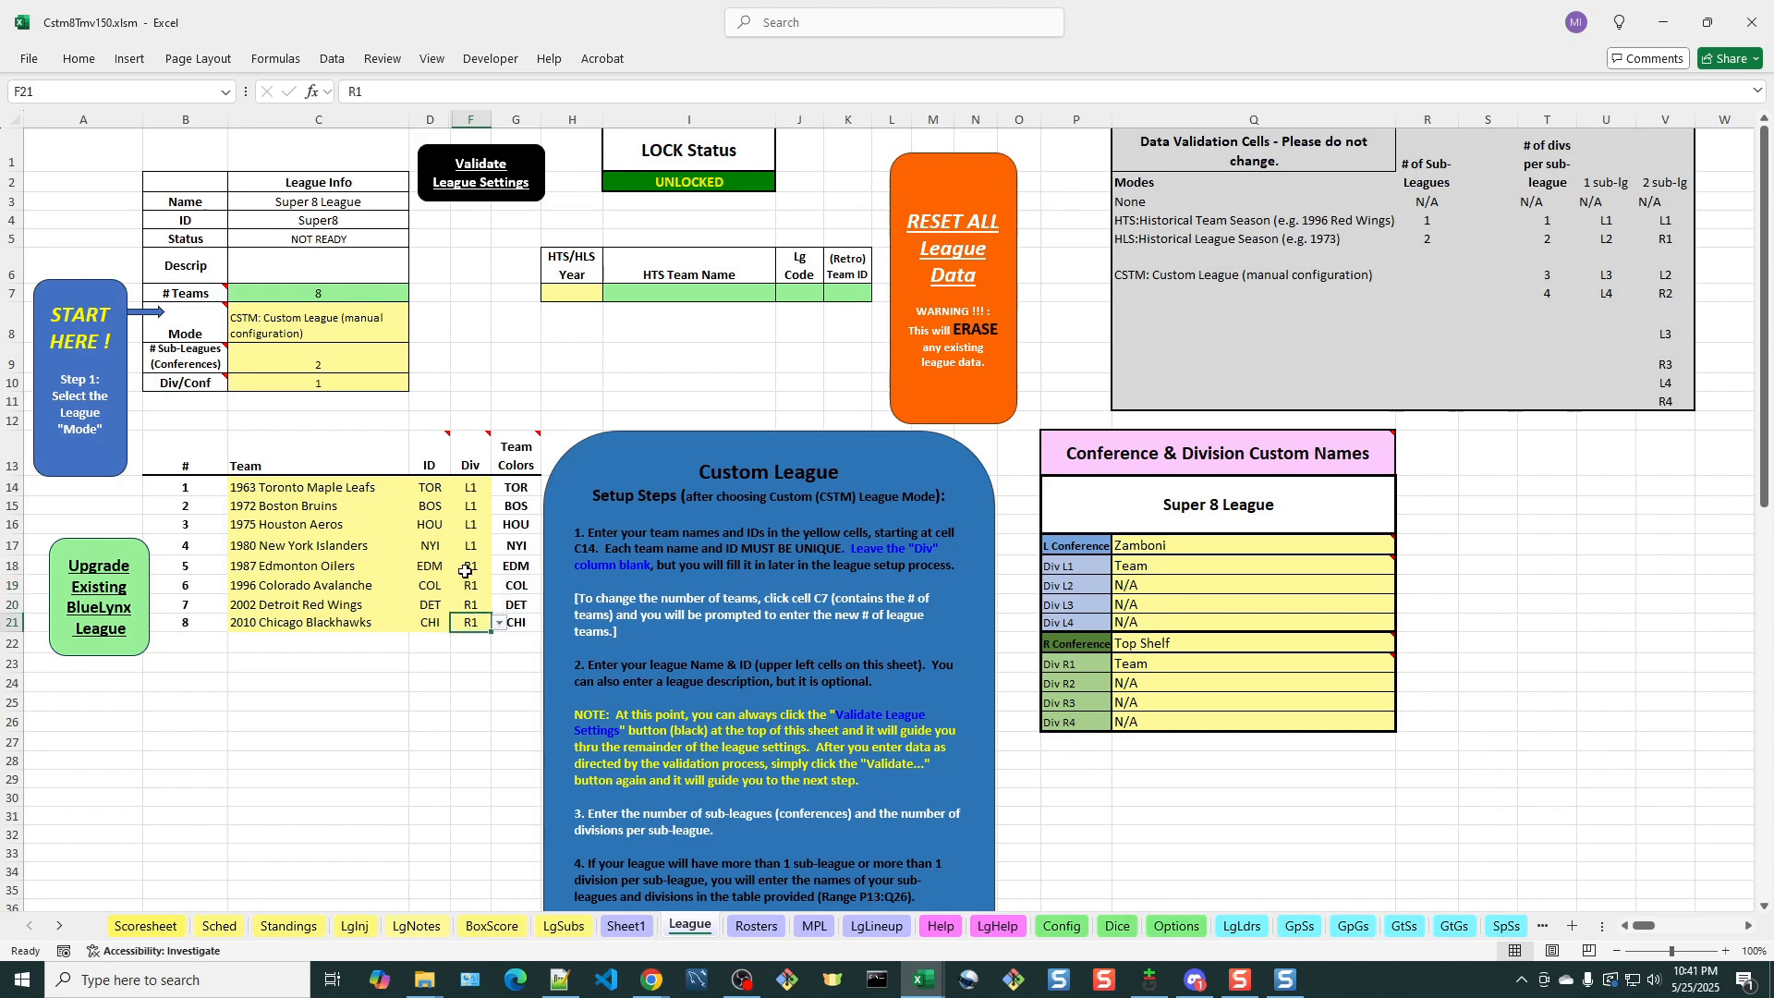
Validate the completed league settings and acknowledge the roster data message
{"action": "left_click", "coordinate": [429, 724]}
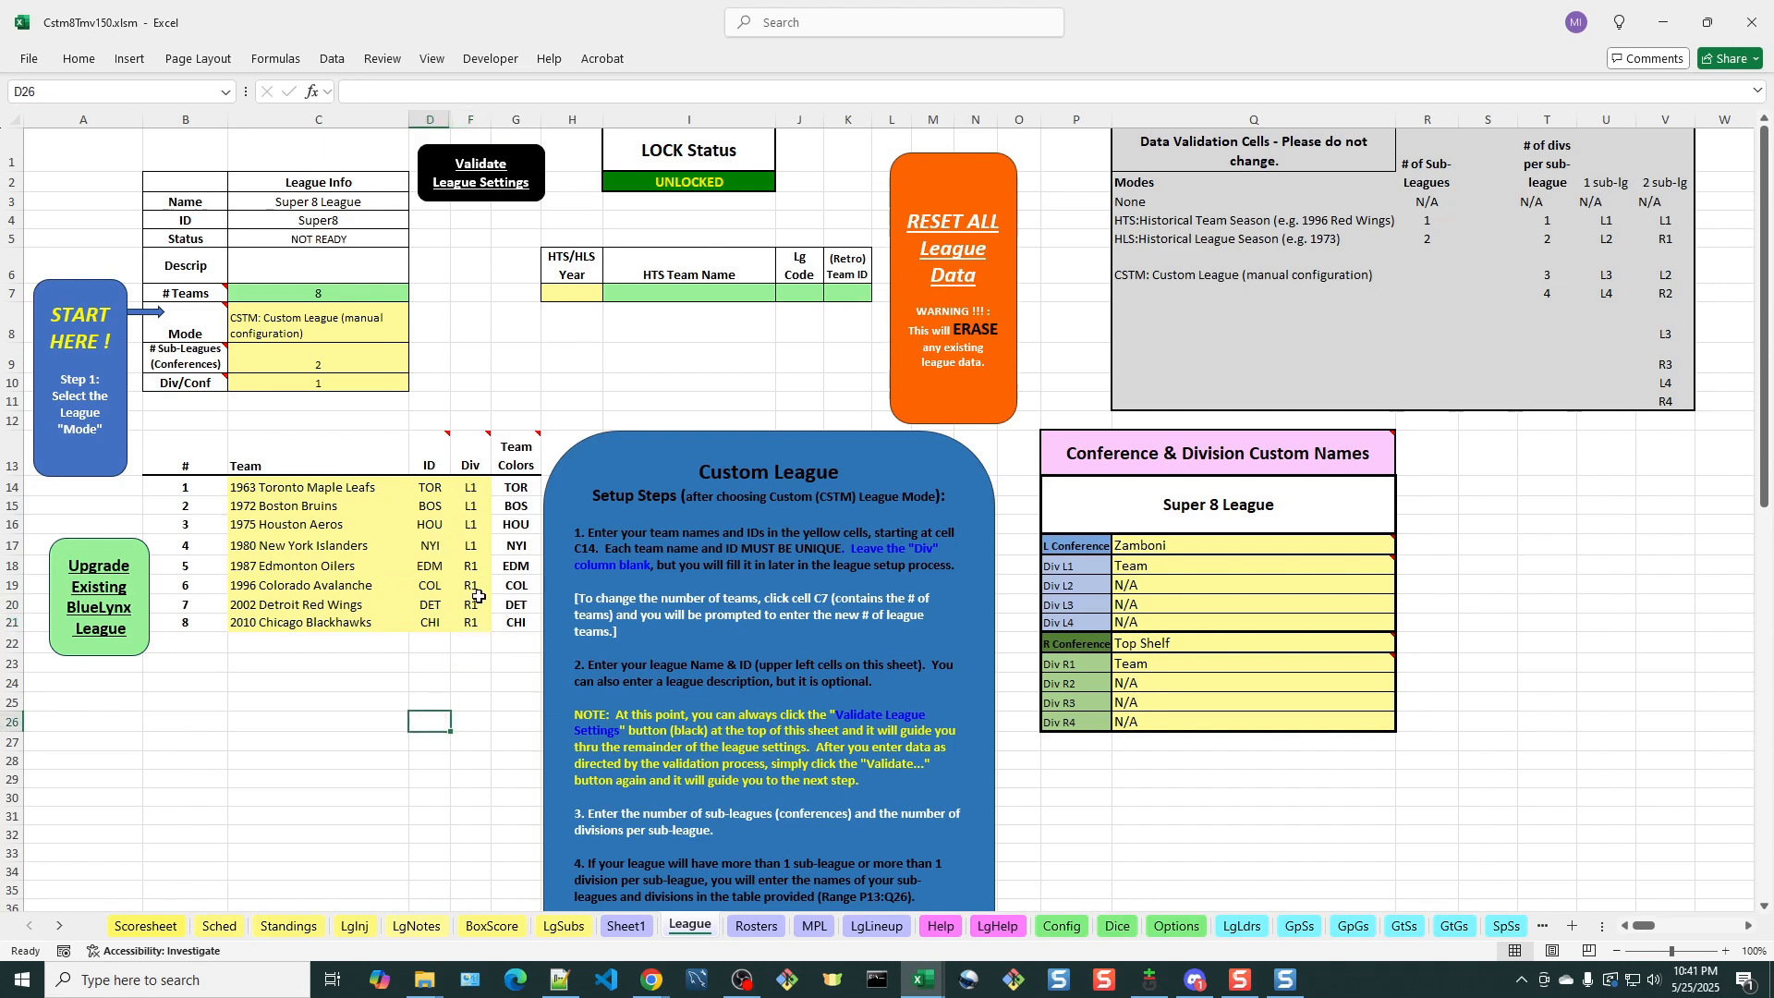
{"action": "left_click", "coordinate": [484, 185]}
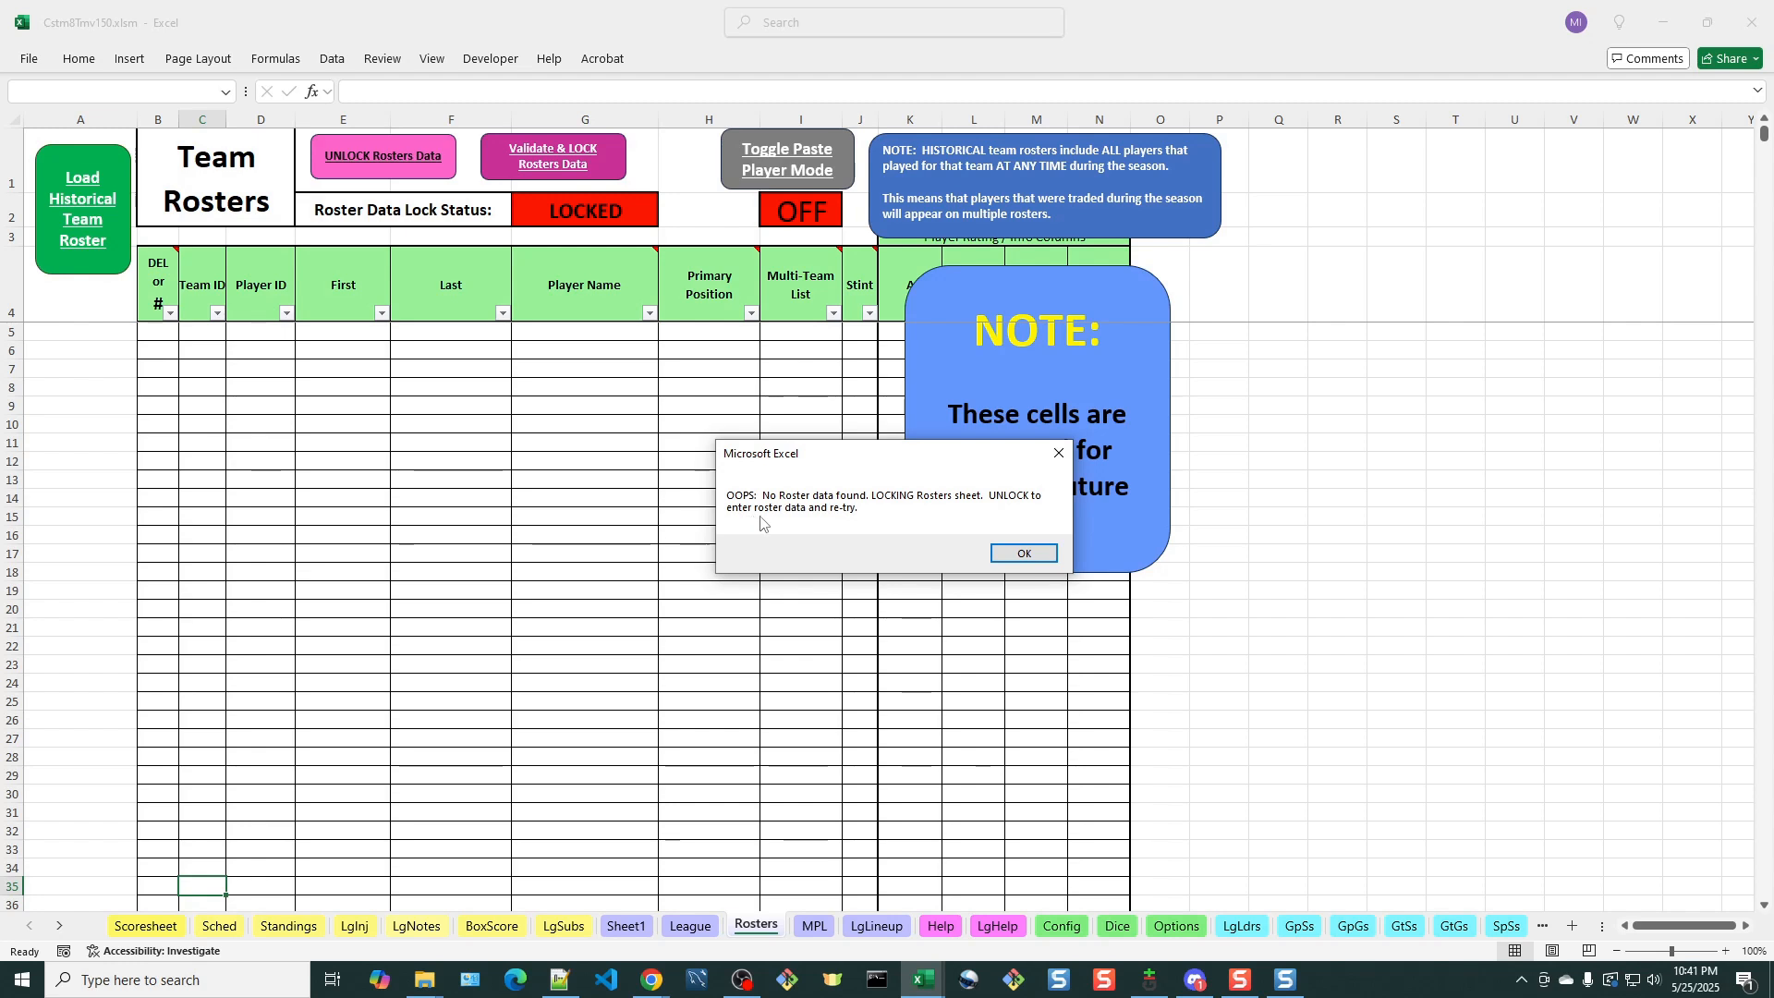
{"action": "left_click", "coordinate": [1026, 554]}
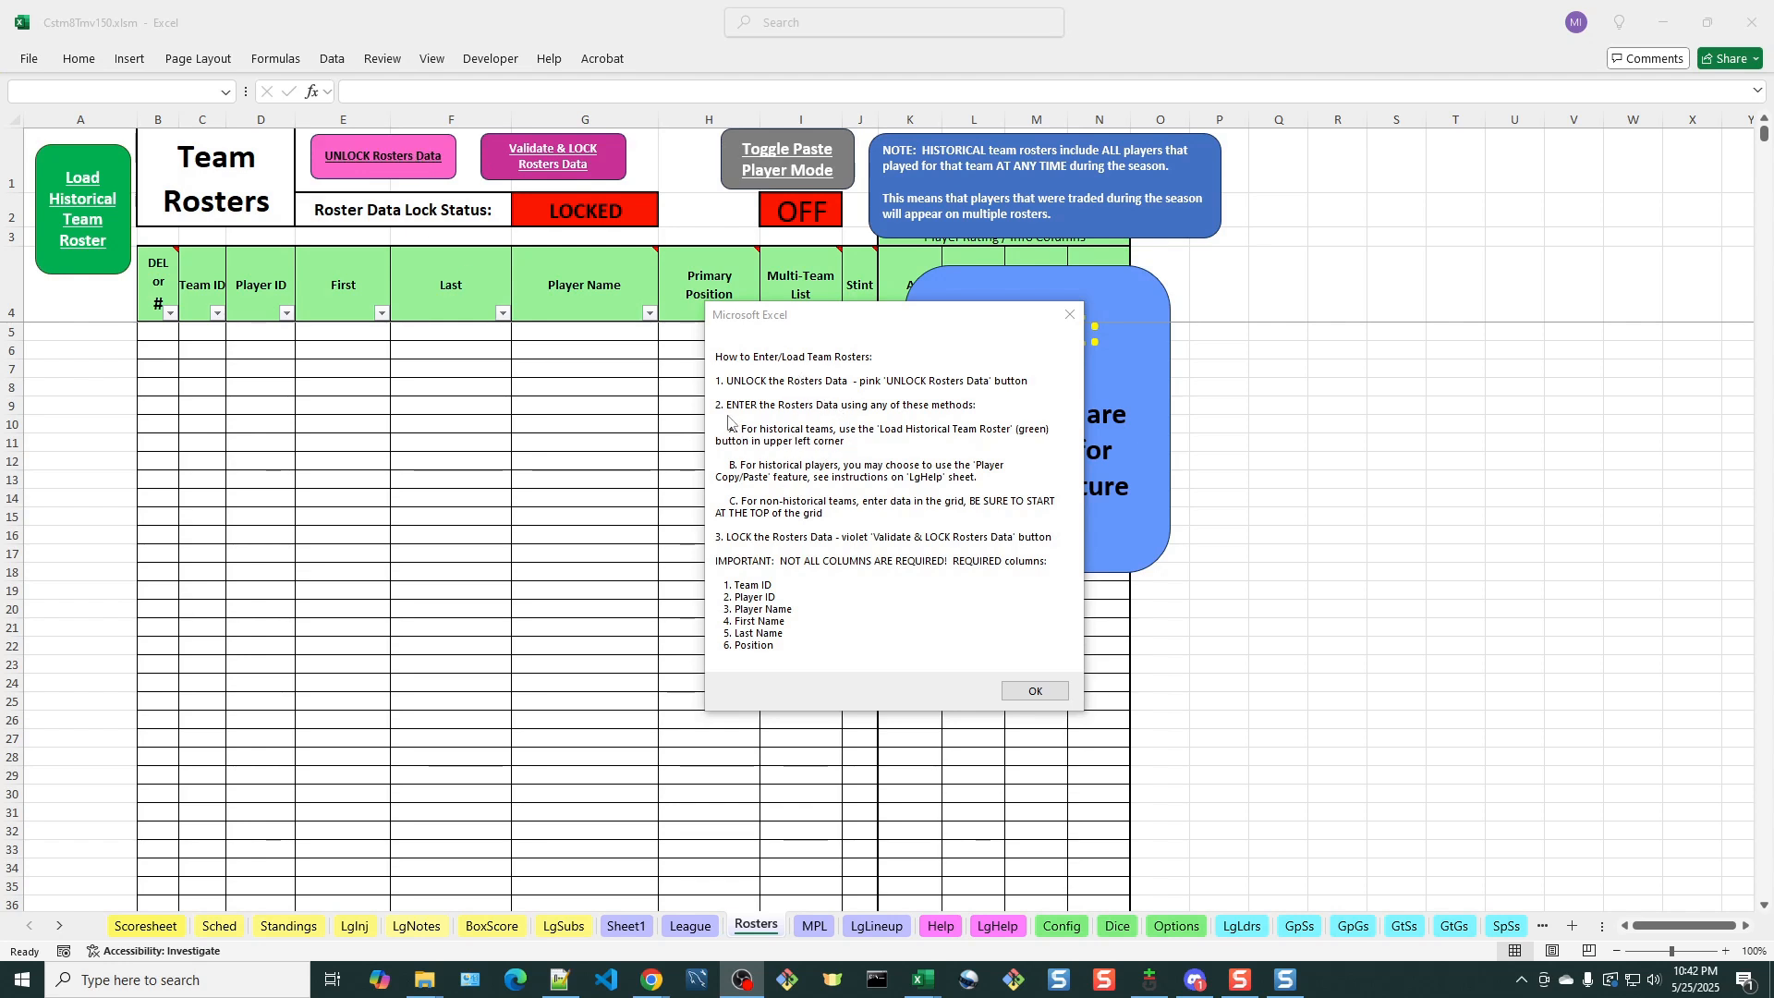
Read through the instructions for entering or loading team rosters and dismiss them
{"action": "left_click", "coordinate": [367, 166]}
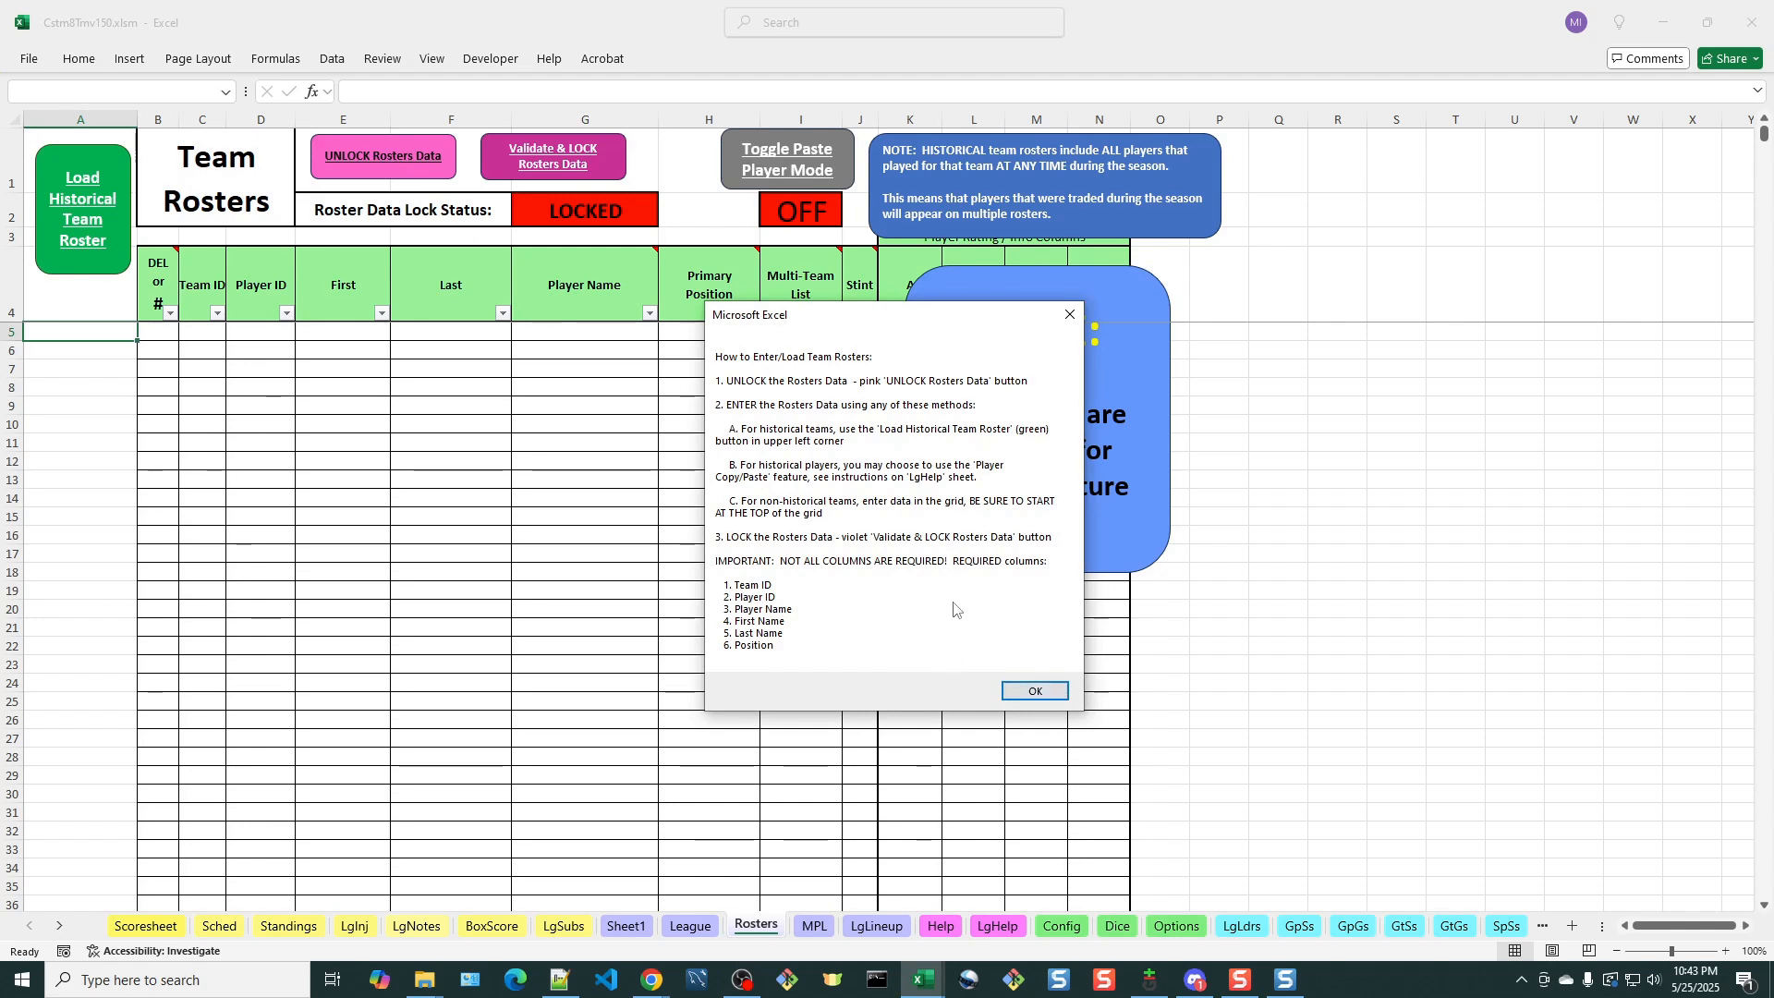
{"action": "left_click_drag", "start_coordinate": [842, 327], "coordinate": [994, 290]}
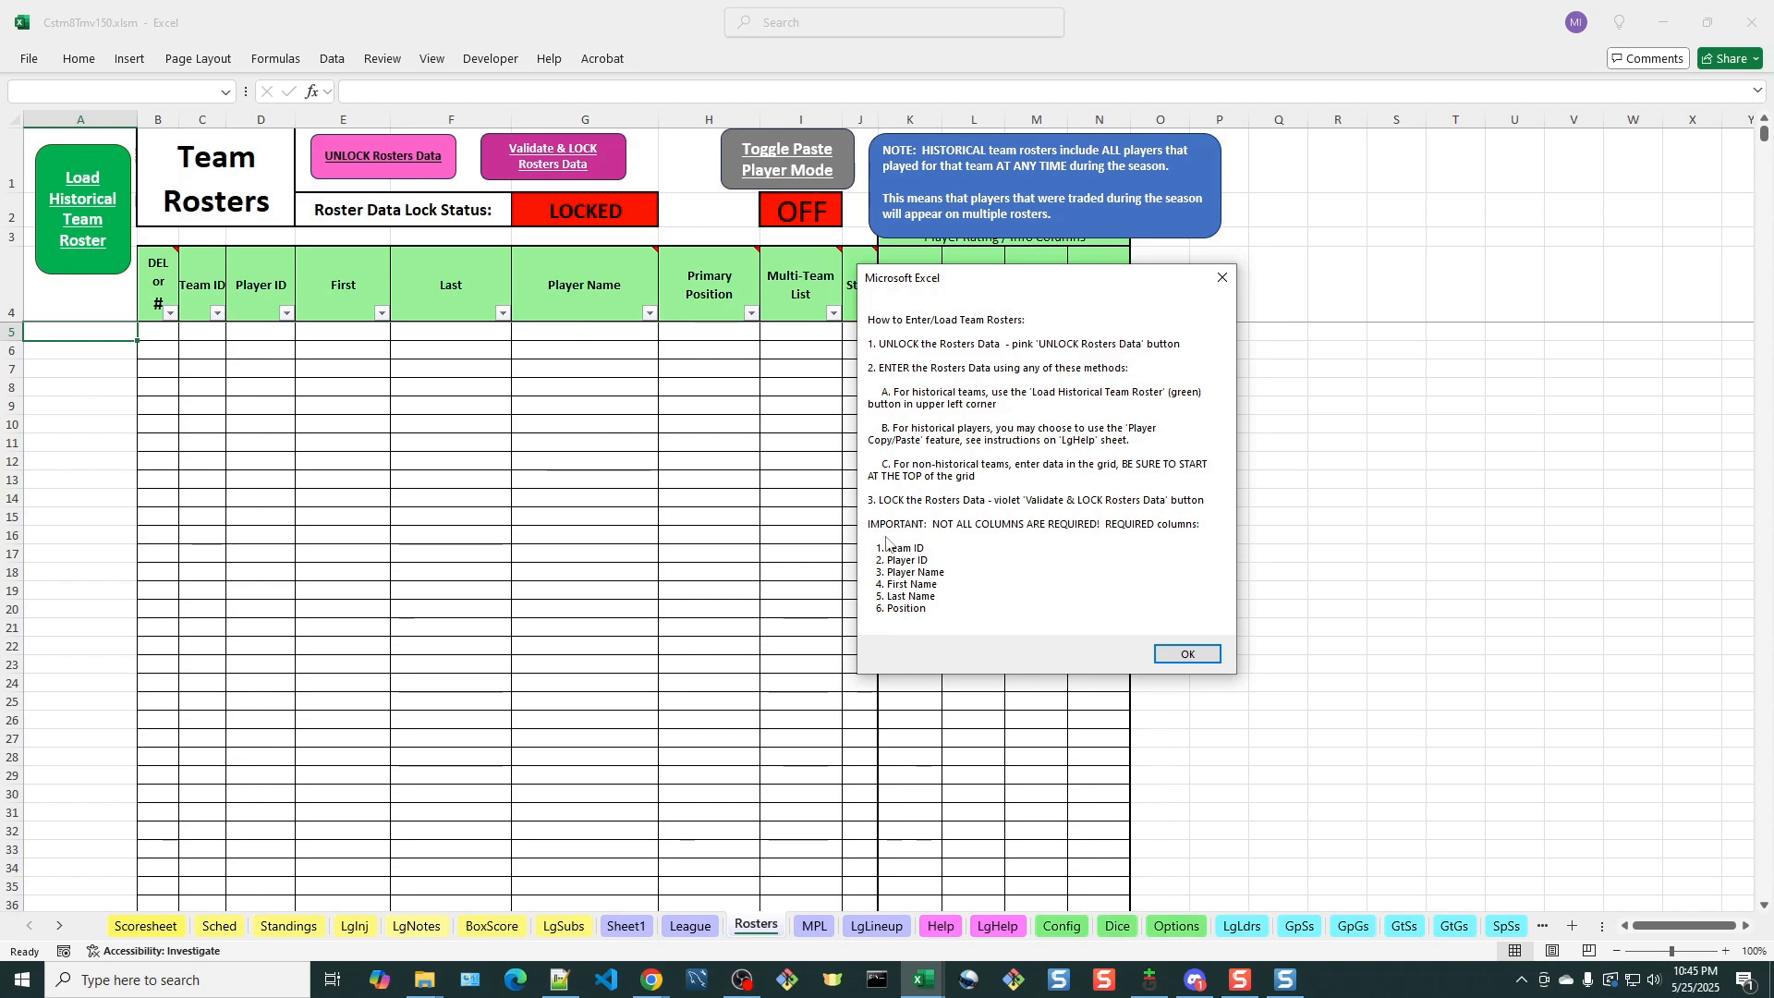
{"action": "left_click", "coordinate": [1188, 653]}
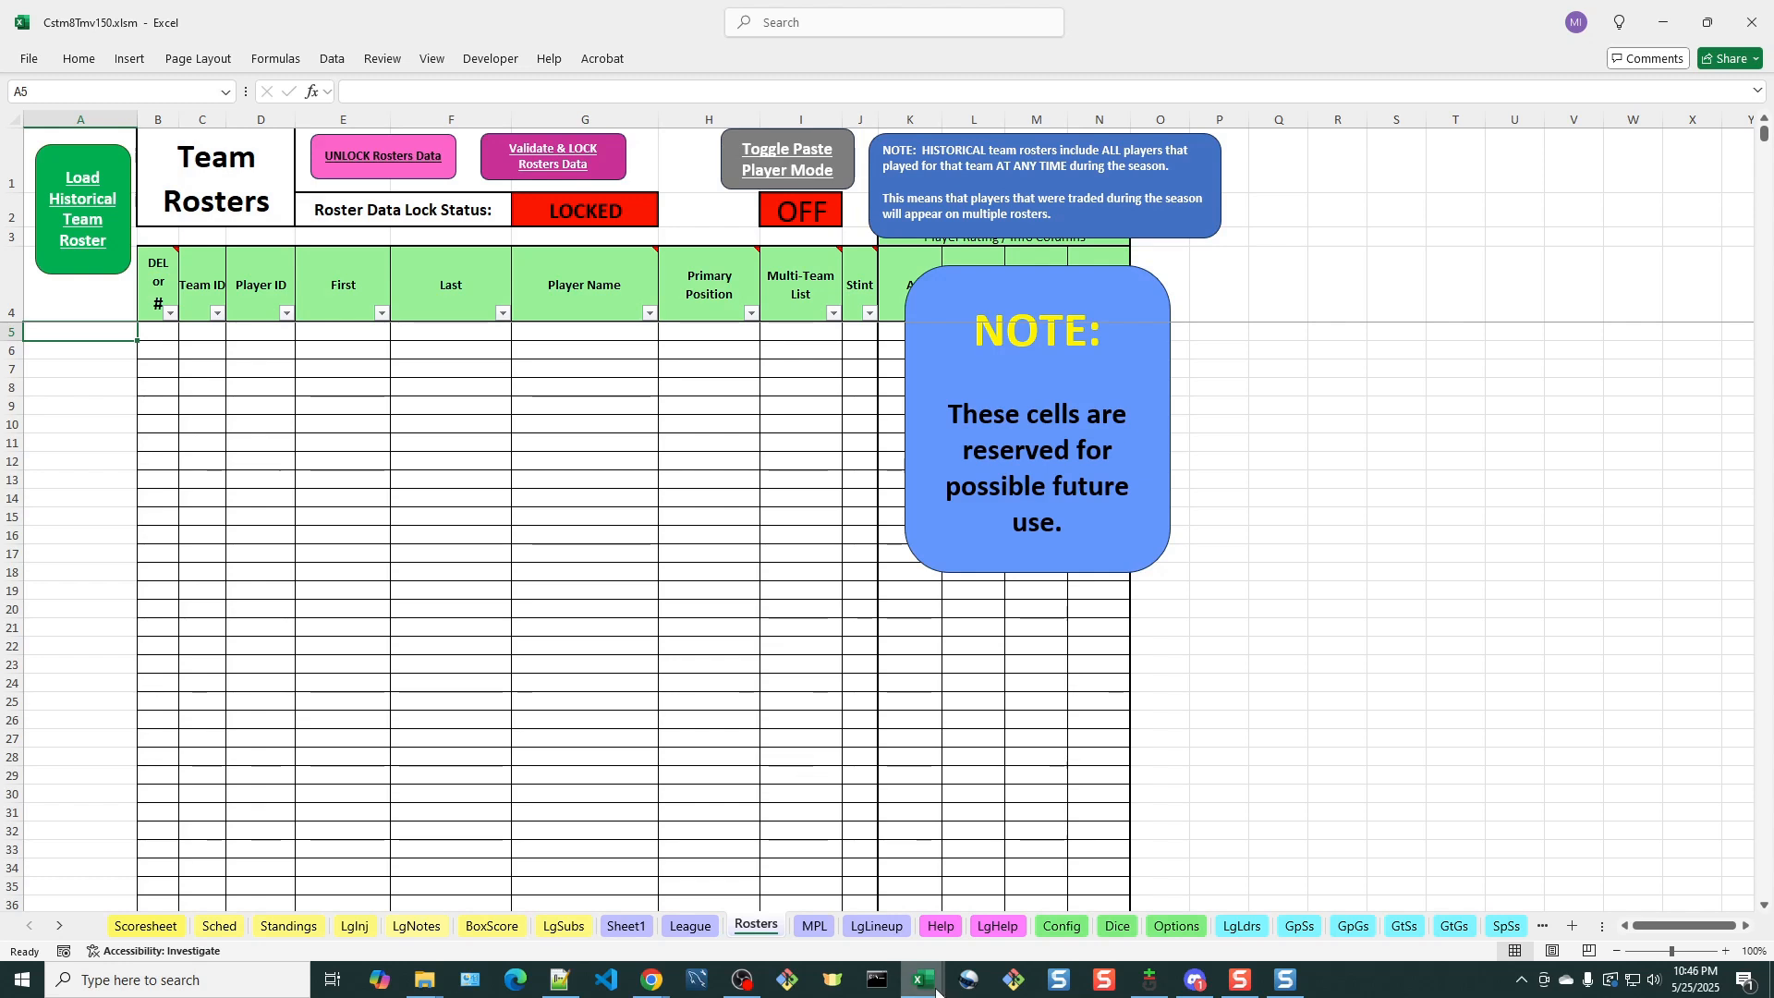
Switch to the bl_hockeyref_data1.xlsm workbook, examine the historical seasons and teams on hrYrTeam, and open the historical rosters on hrRoster
{"action": "mouse_move", "coordinate": [928, 988]}
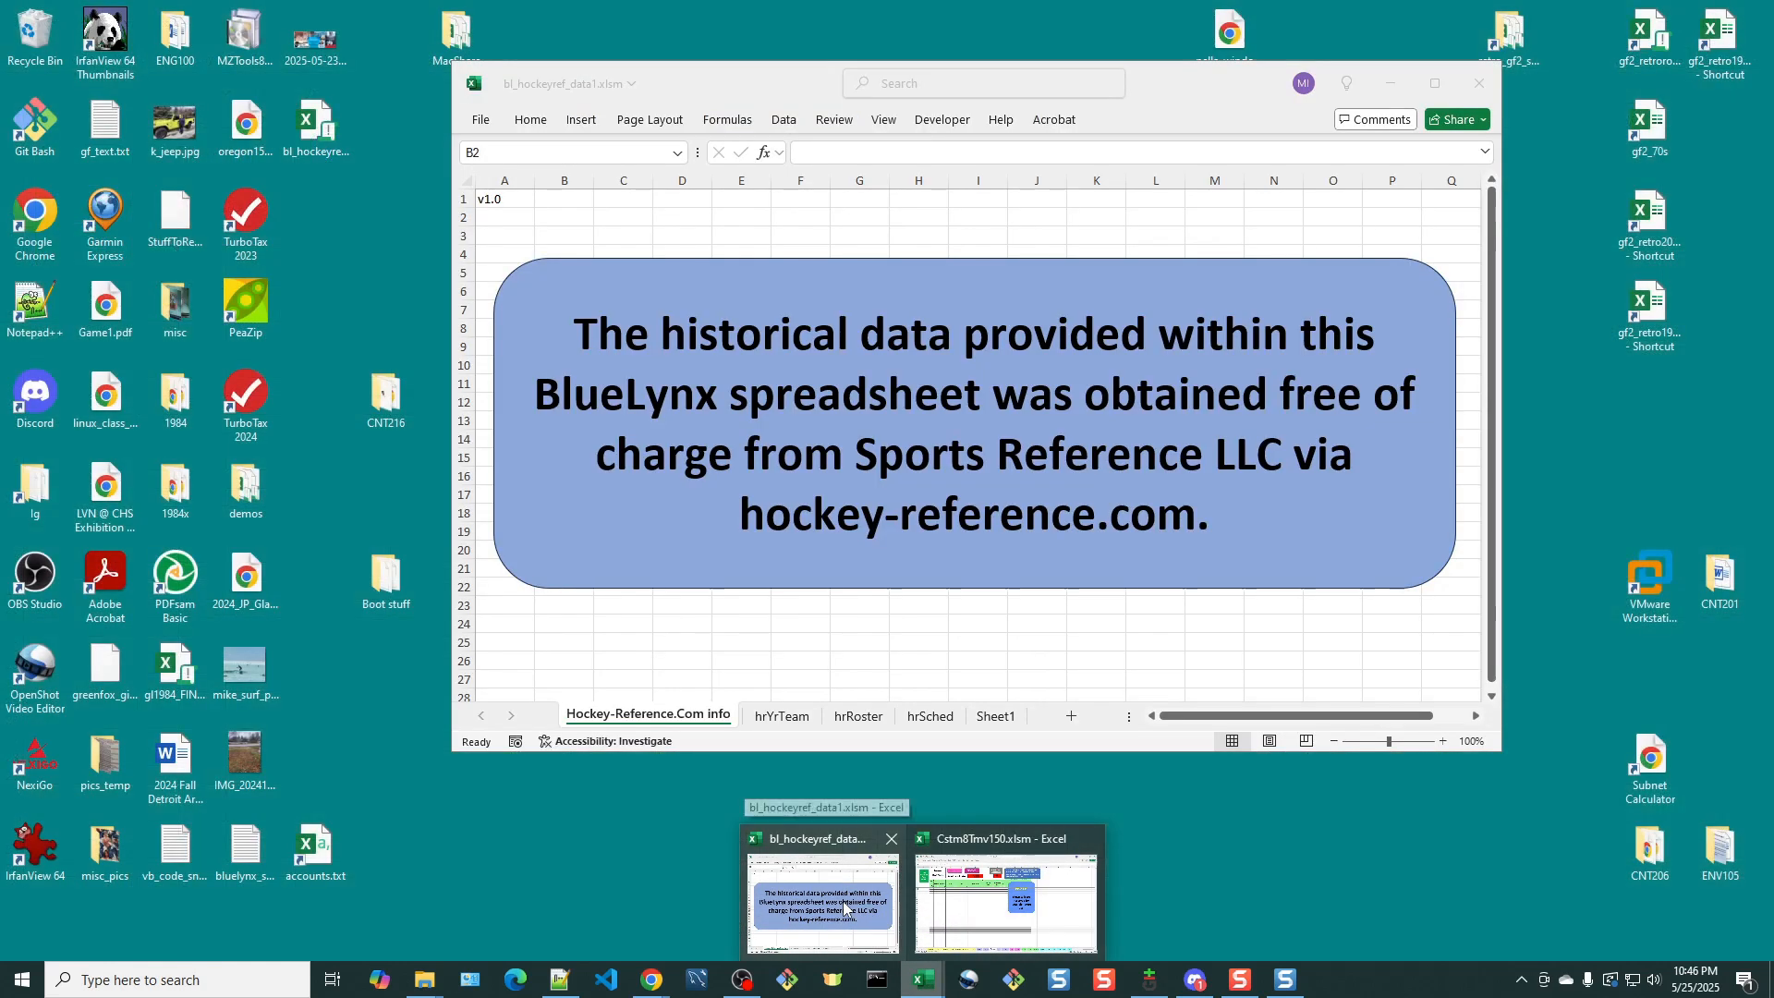
{"action": "left_click", "coordinate": [844, 908]}
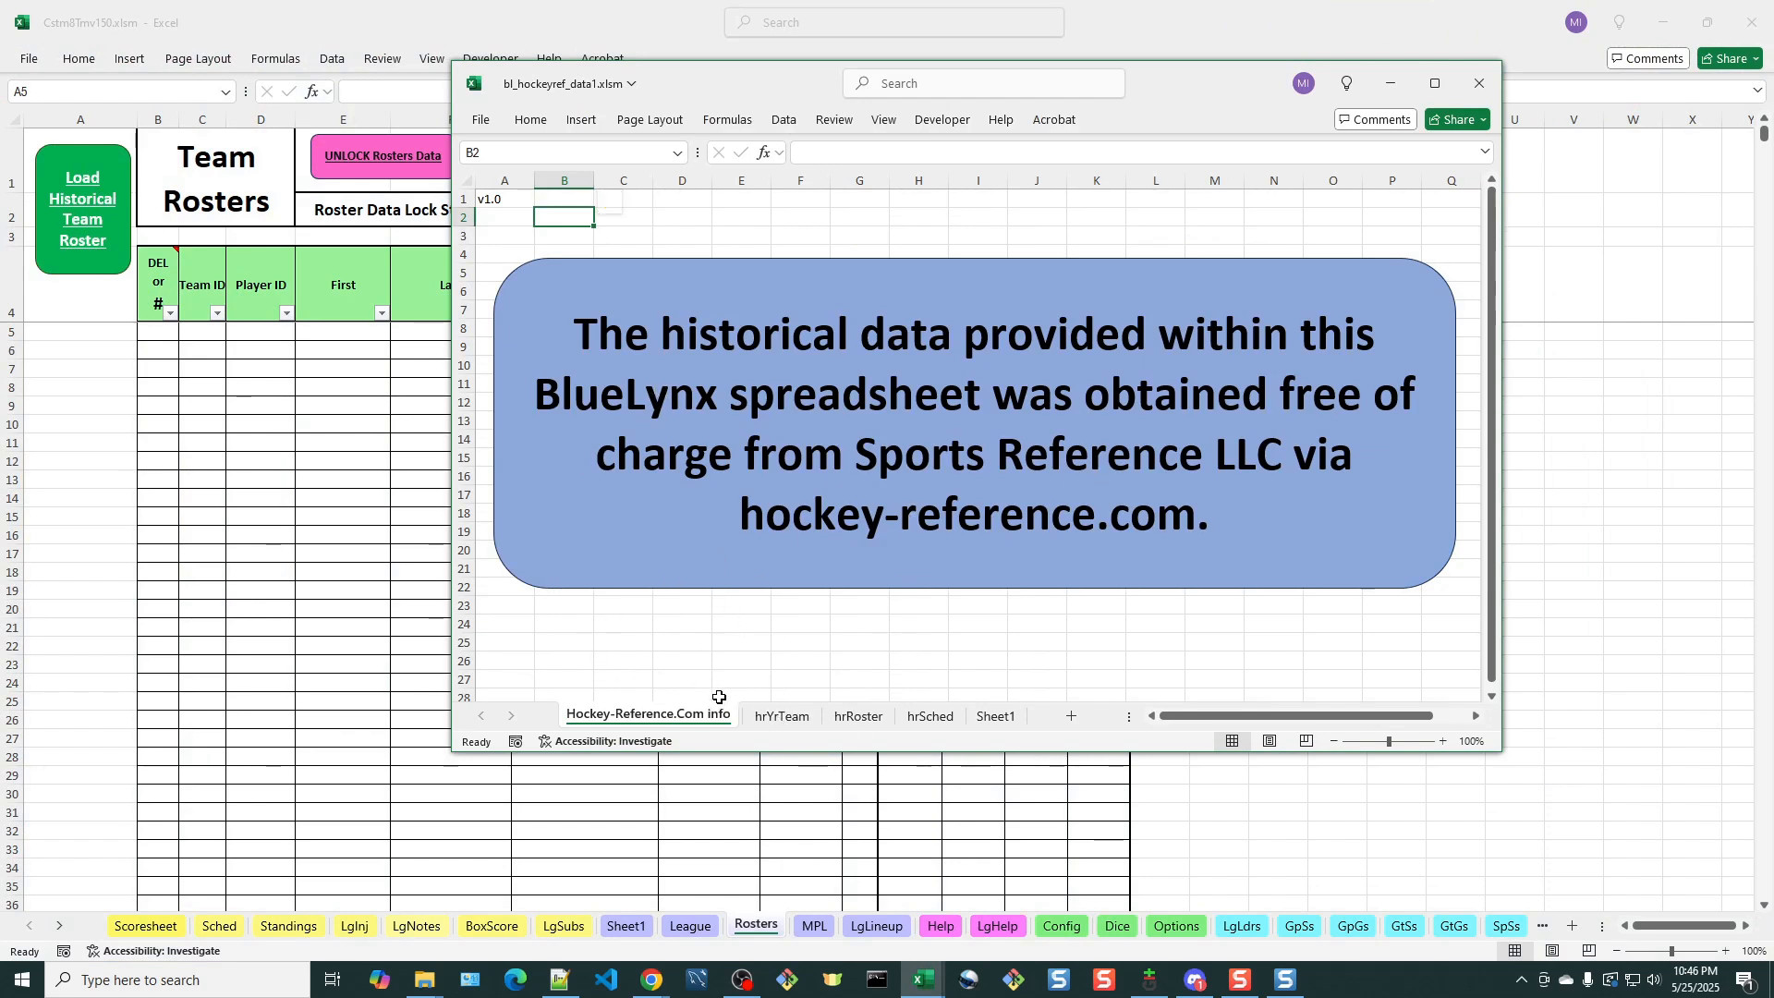
{"action": "left_click", "coordinate": [783, 717]}
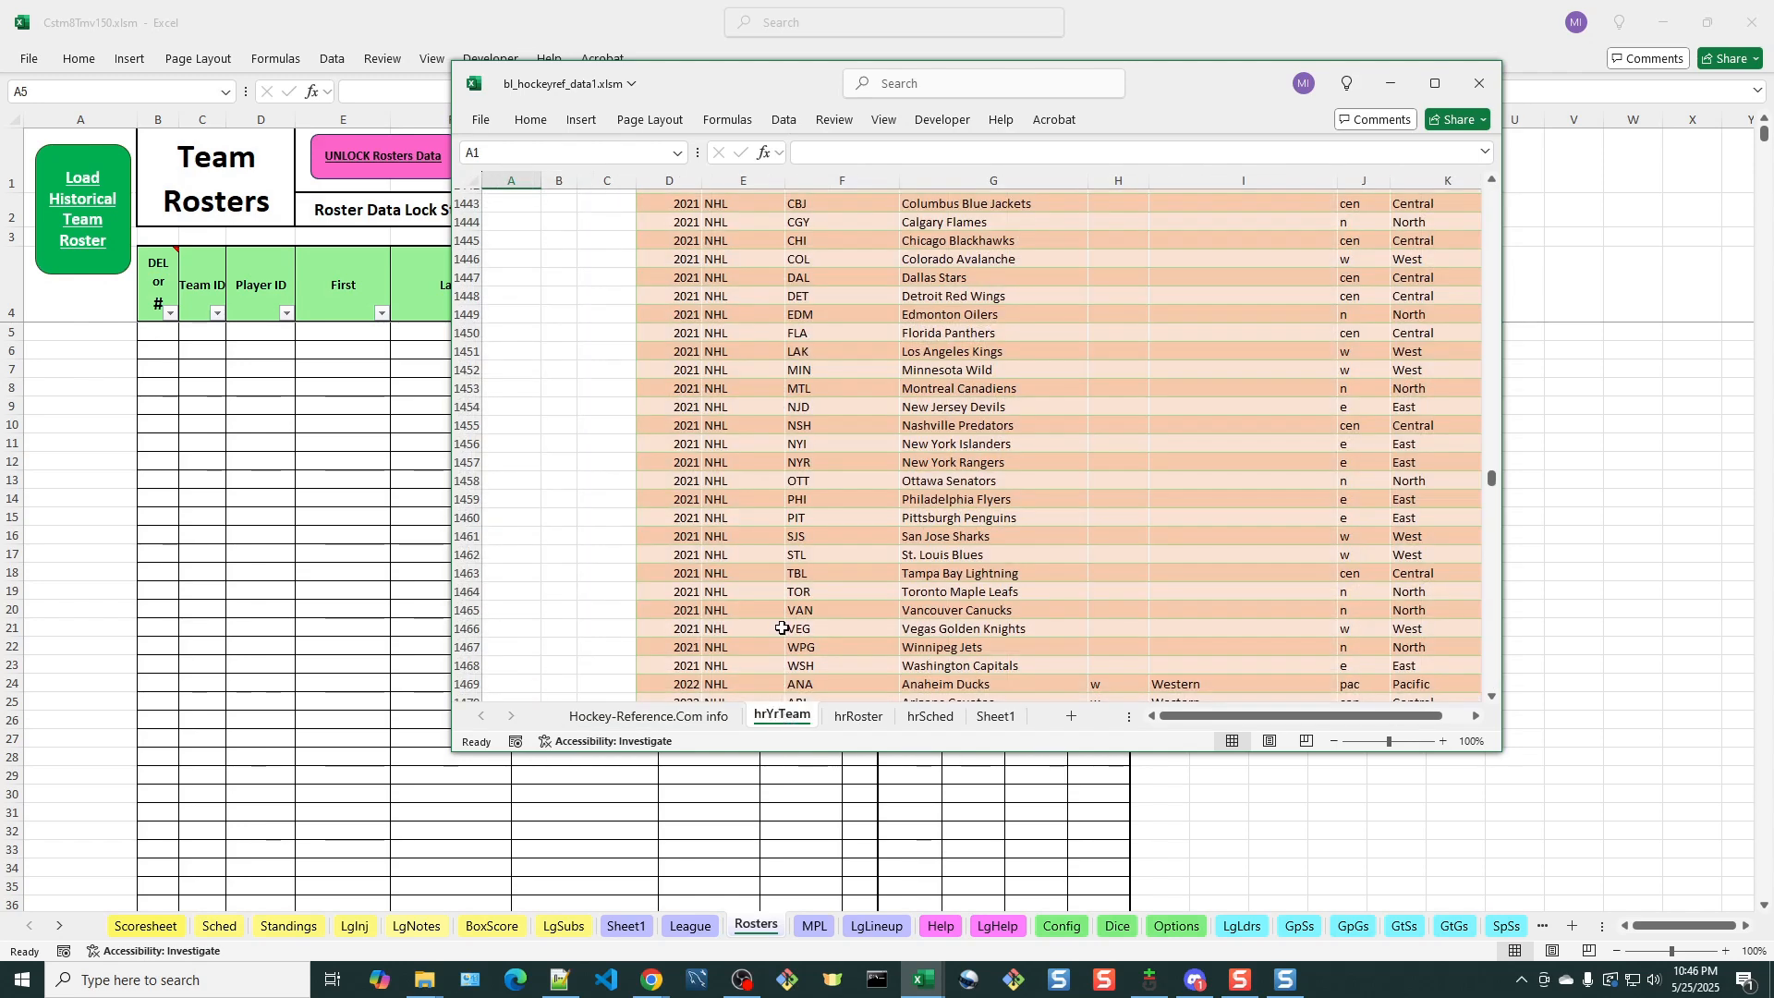
{"action": "scroll", "coordinate": [799, 560], "scroll_direction": "up", "scroll_amount": 5}
{"action": "scroll", "coordinate": [799, 561], "scroll_direction": "up", "scroll_amount": 19}
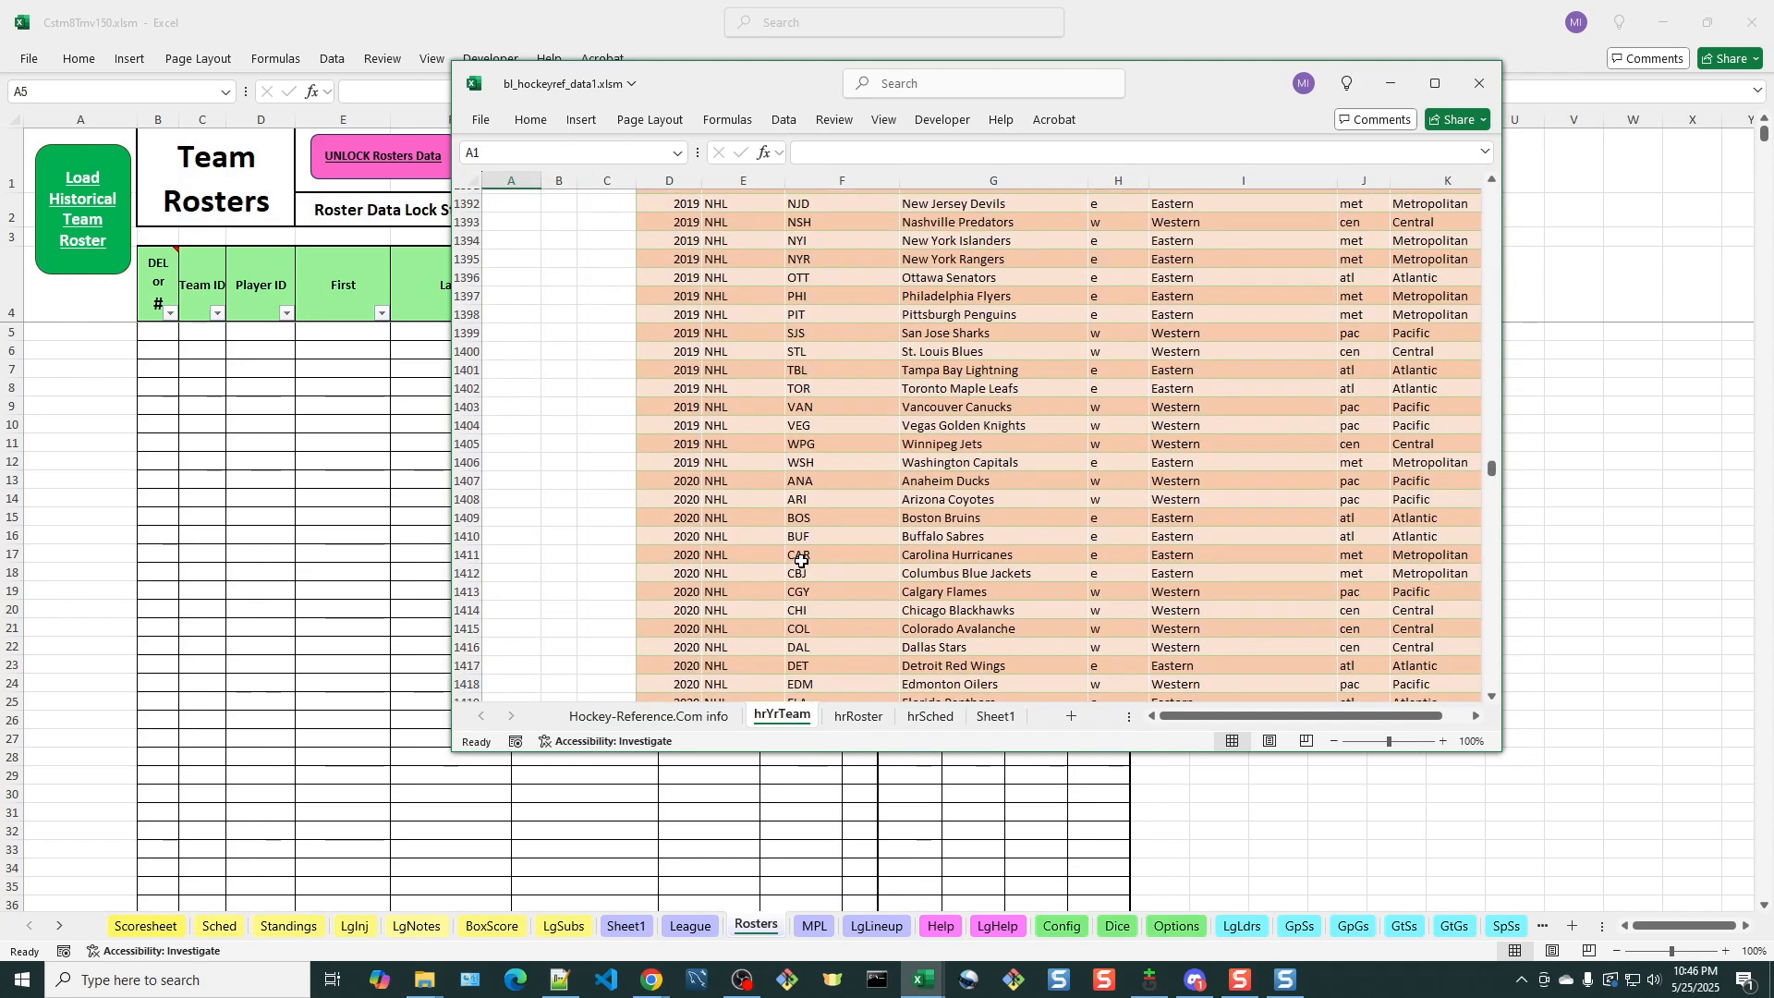
{"action": "left_click_drag", "start_coordinate": [1496, 474], "coordinate": [1463, 197]}
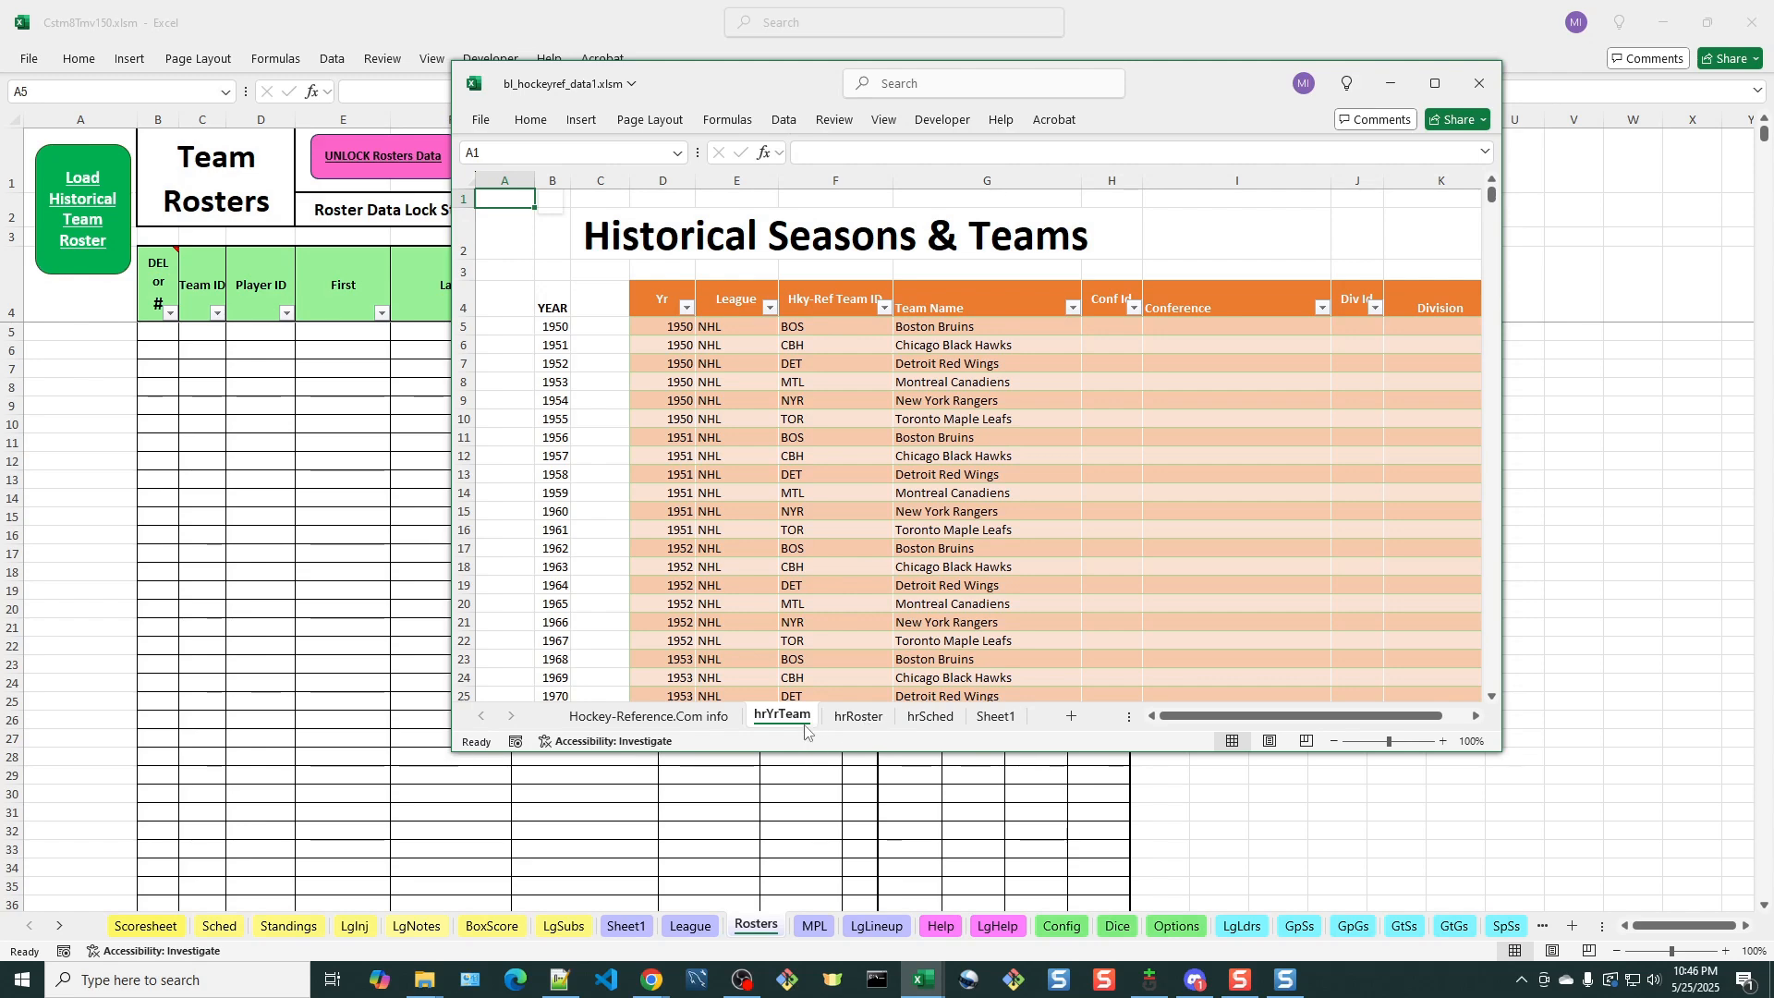
{"action": "scroll", "coordinate": [928, 587], "scroll_direction": "down", "scroll_amount": 11}
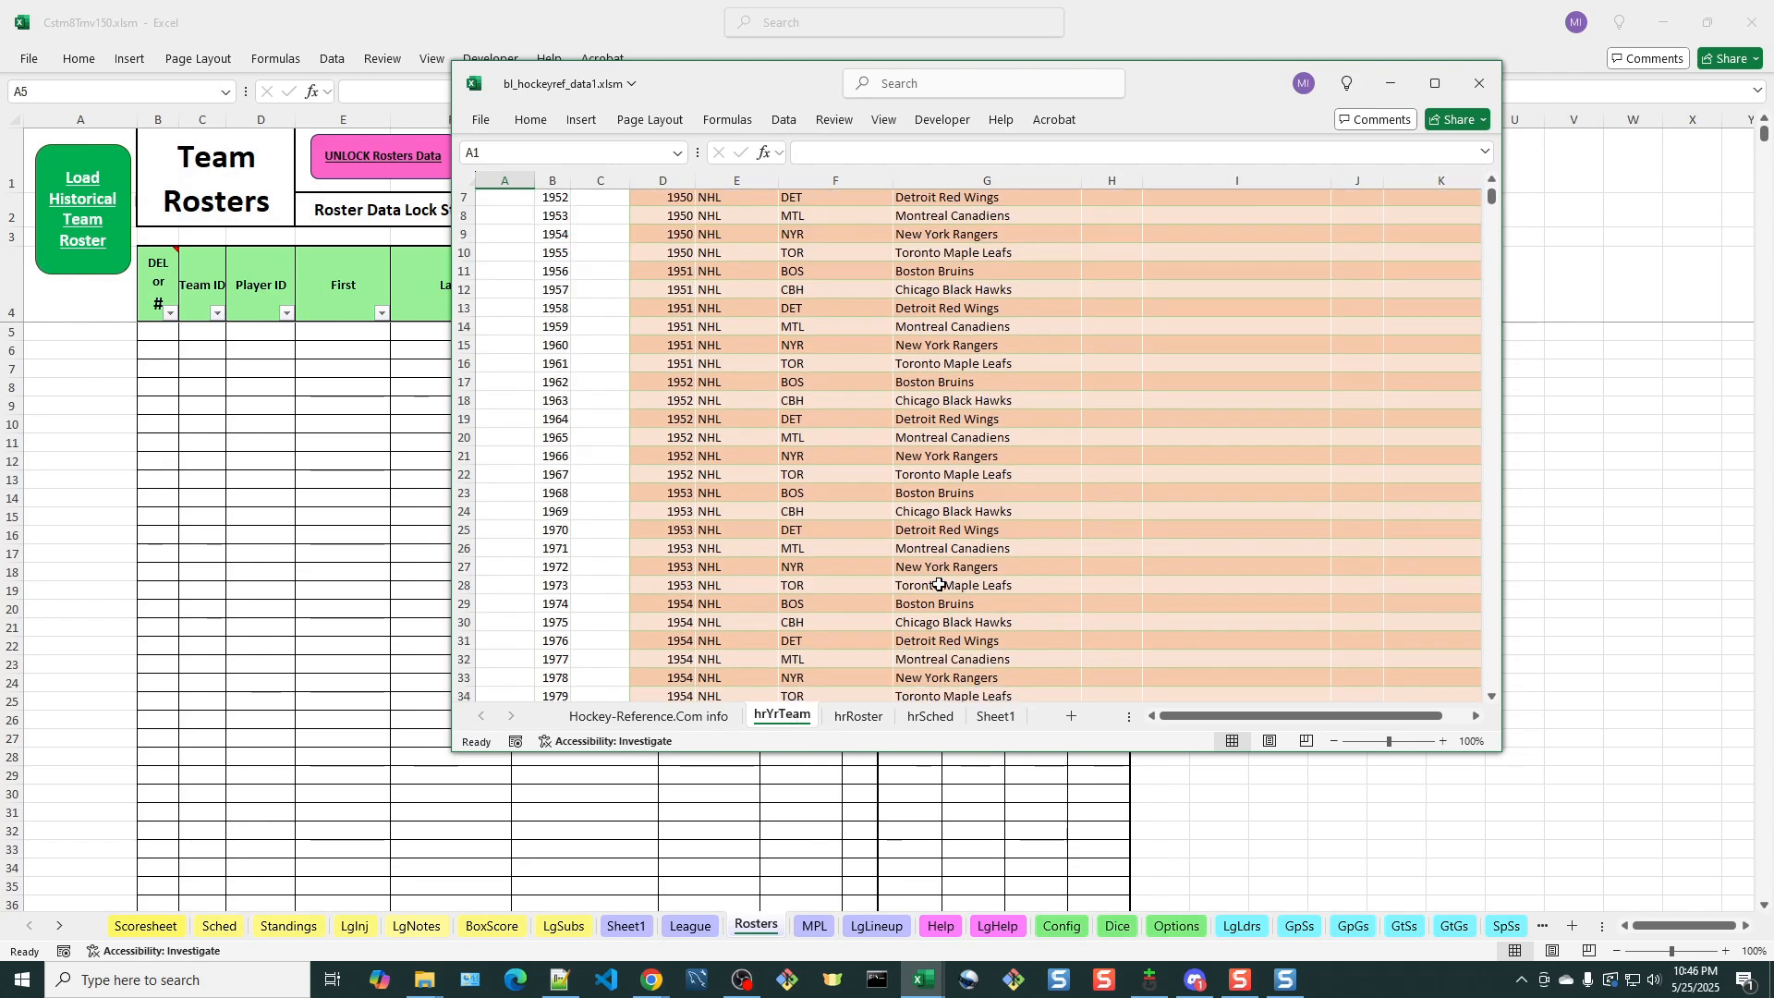
{"action": "scroll", "coordinate": [1138, 524], "scroll_direction": "down", "scroll_amount": 20}
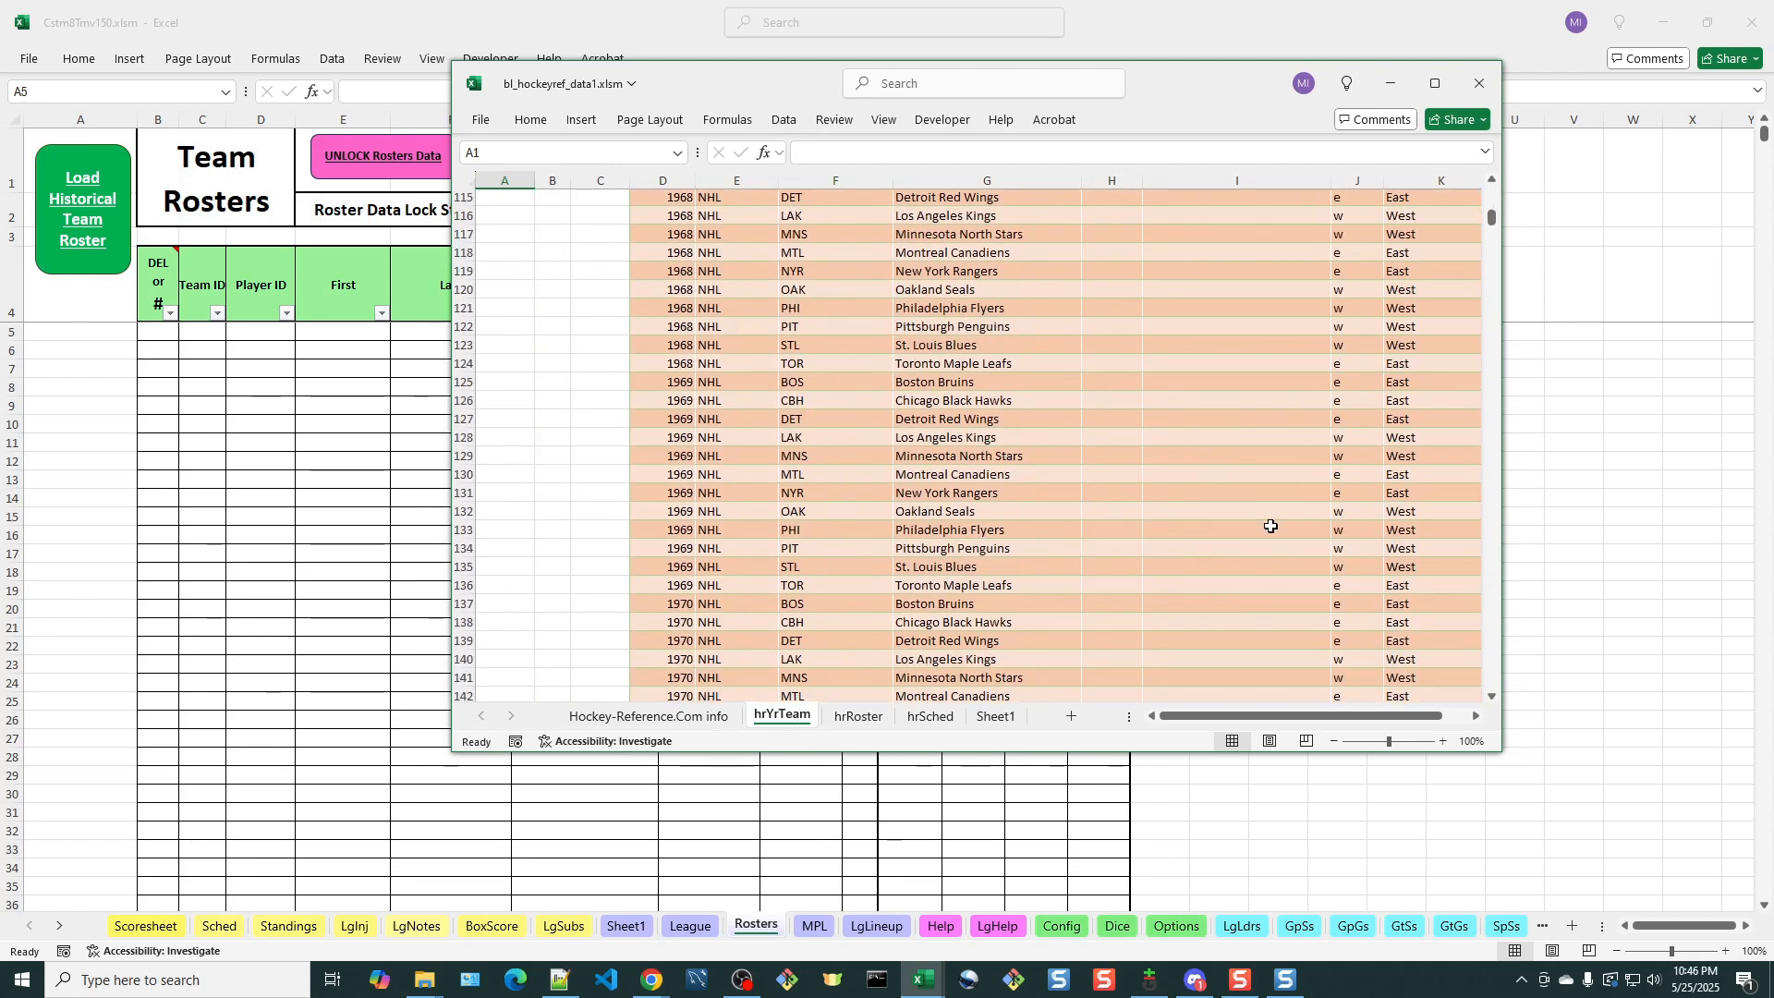
{"action": "scroll", "coordinate": [1279, 521], "scroll_direction": "down", "scroll_amount": 20}
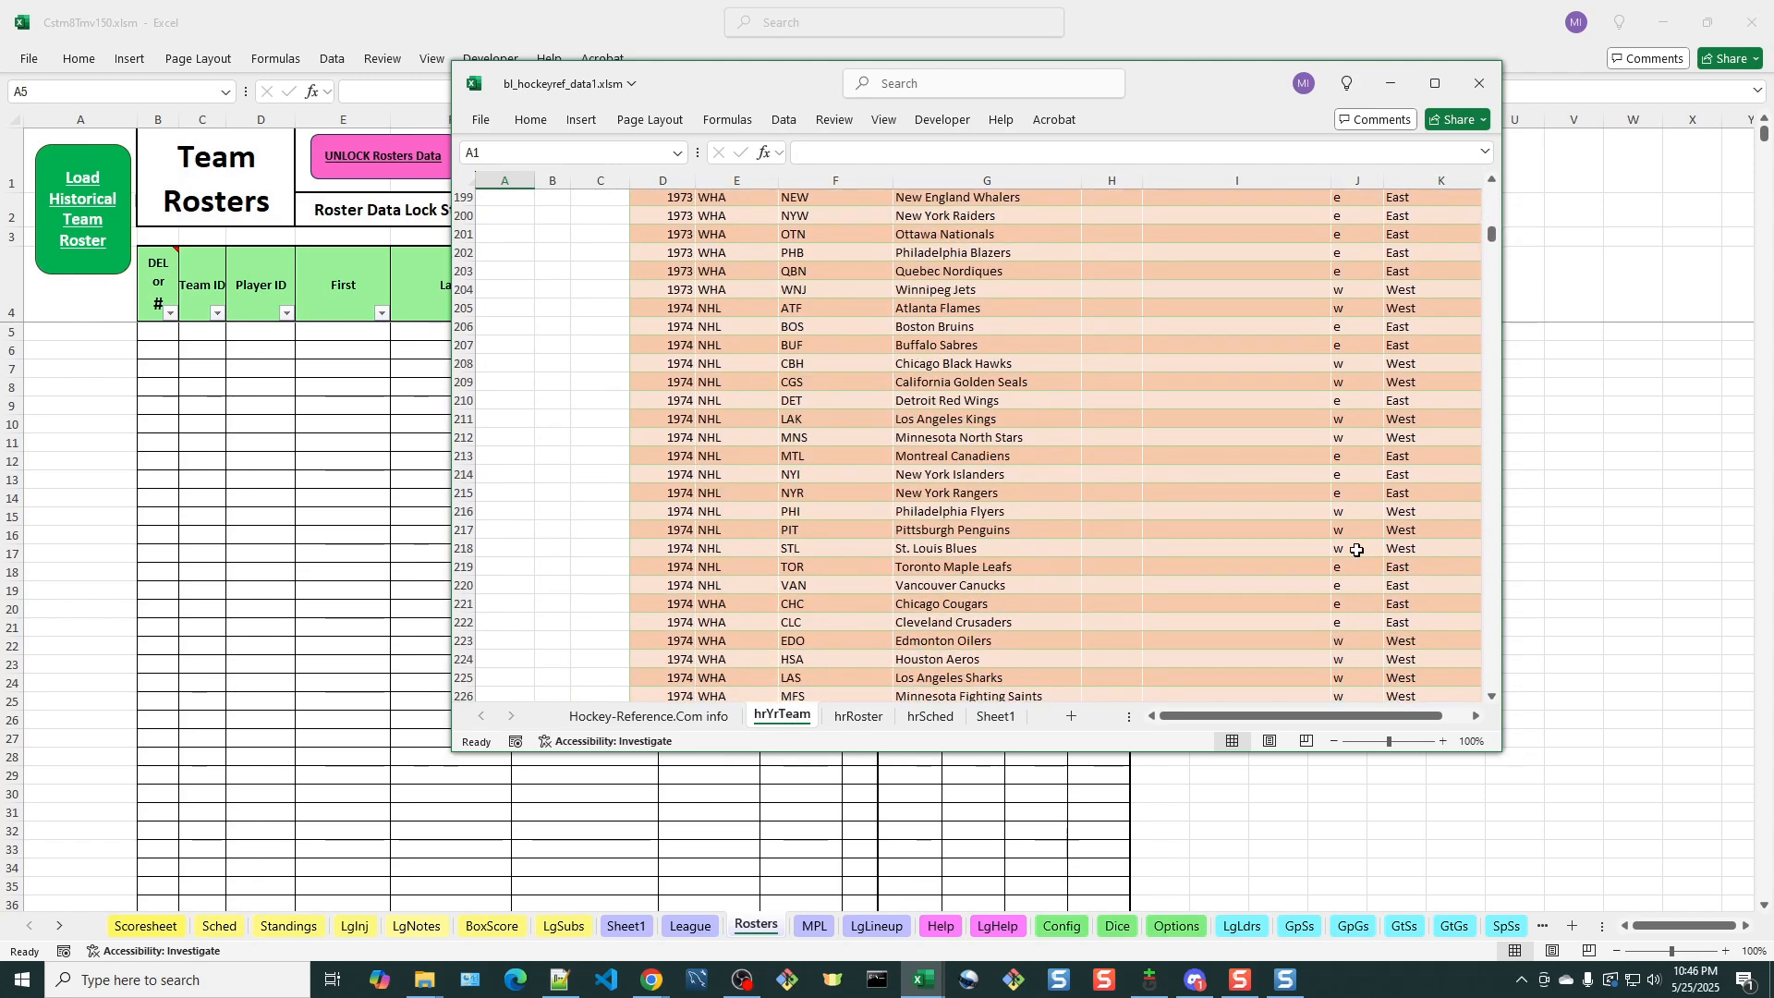
{"action": "scroll", "coordinate": [1356, 550], "scroll_direction": "down", "scroll_amount": 12}
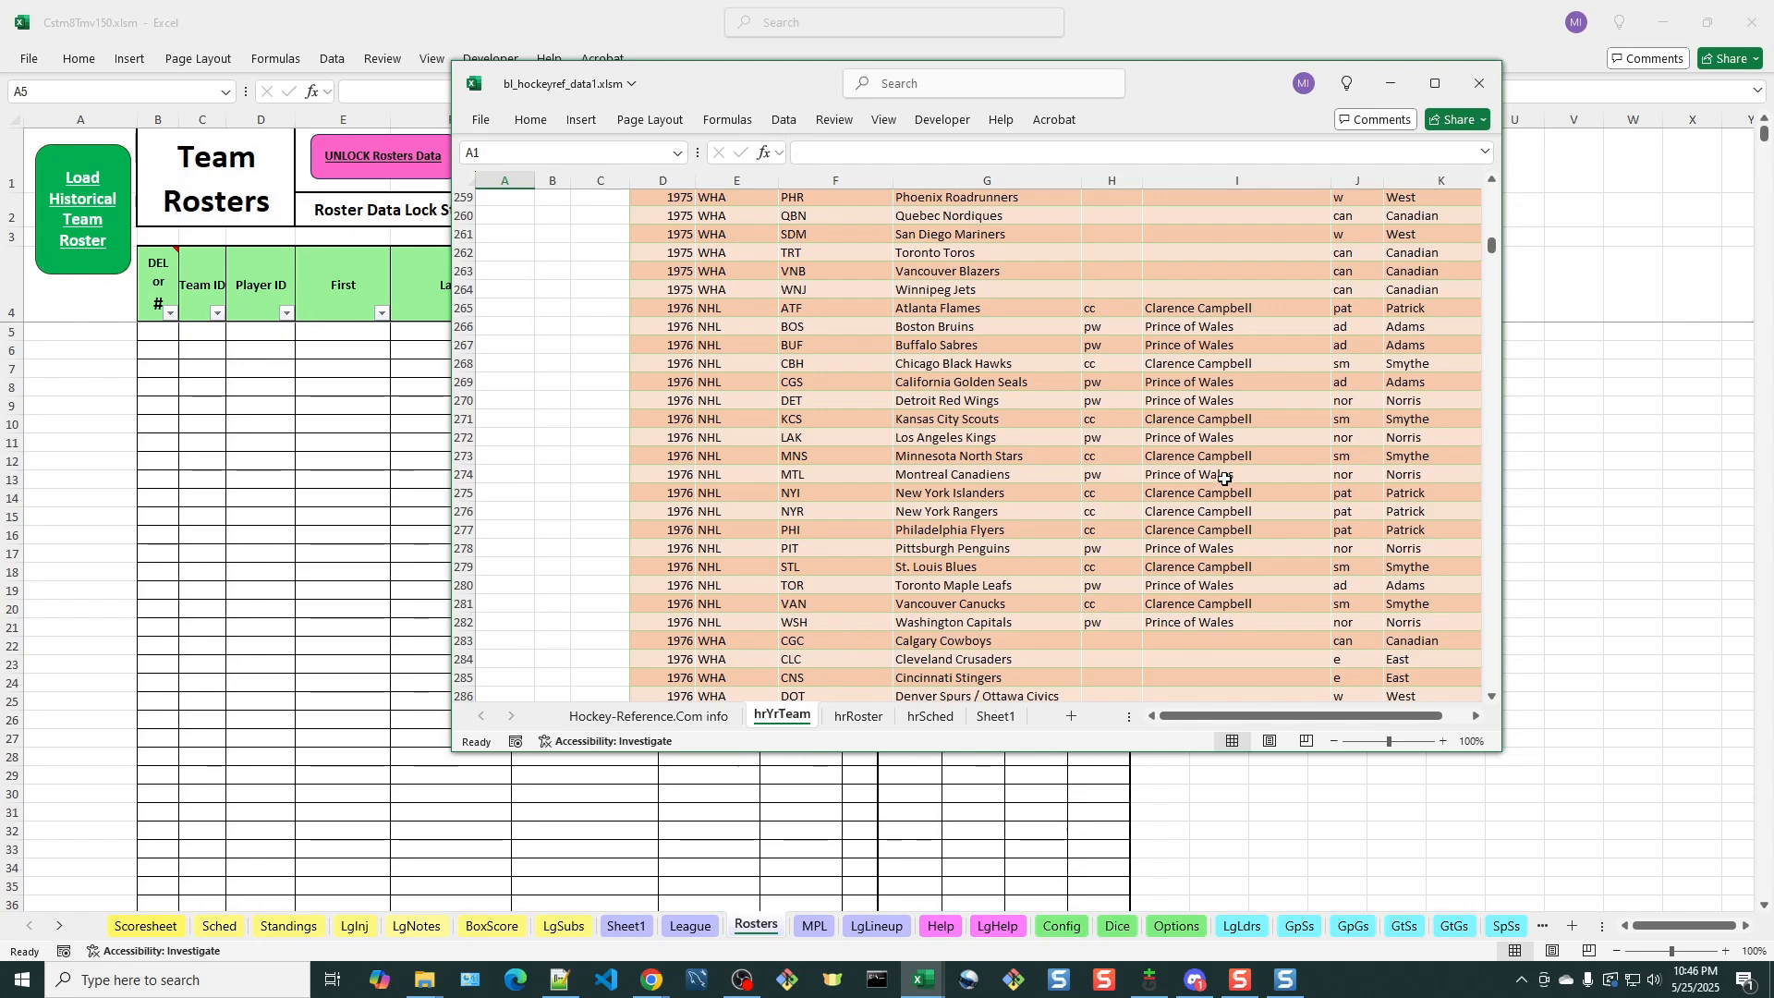
{"action": "left_click", "coordinate": [856, 717]}
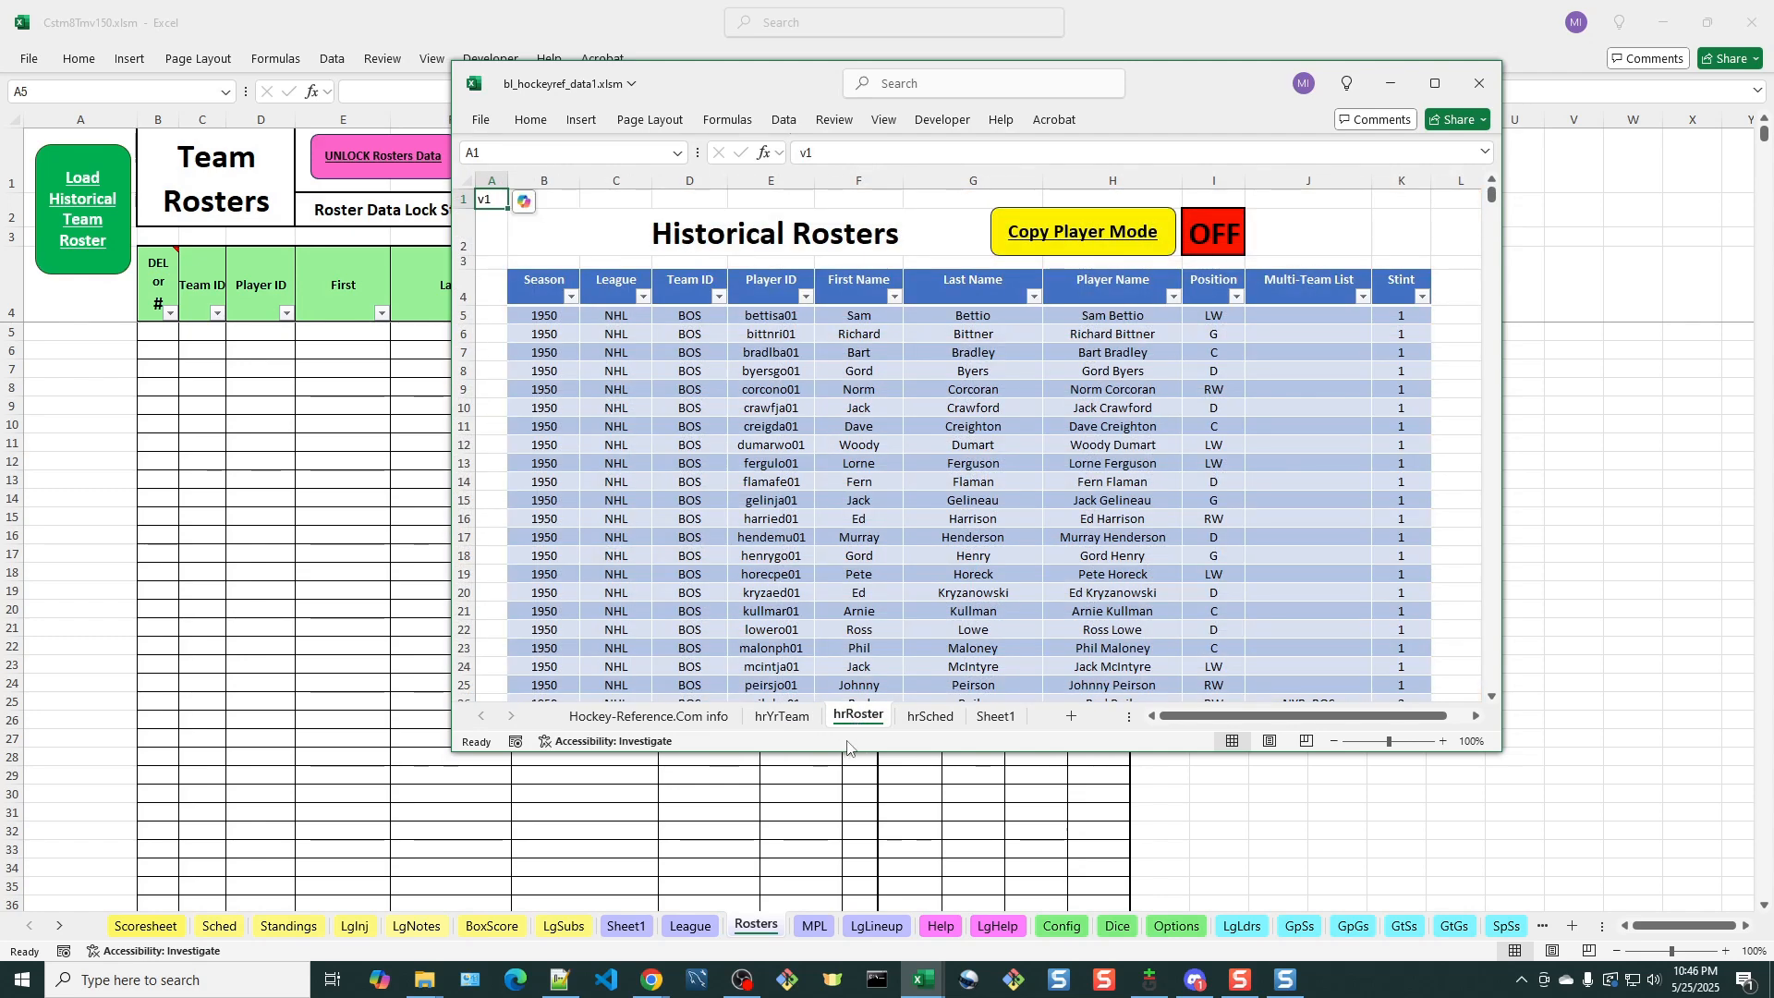
Examine the historical schedules on hrSched and the data source note on Hockey-Reference.Com info, and minimize the bl_hockeyref_data1.xlsm workbook
{"action": "left_click", "coordinate": [933, 720]}
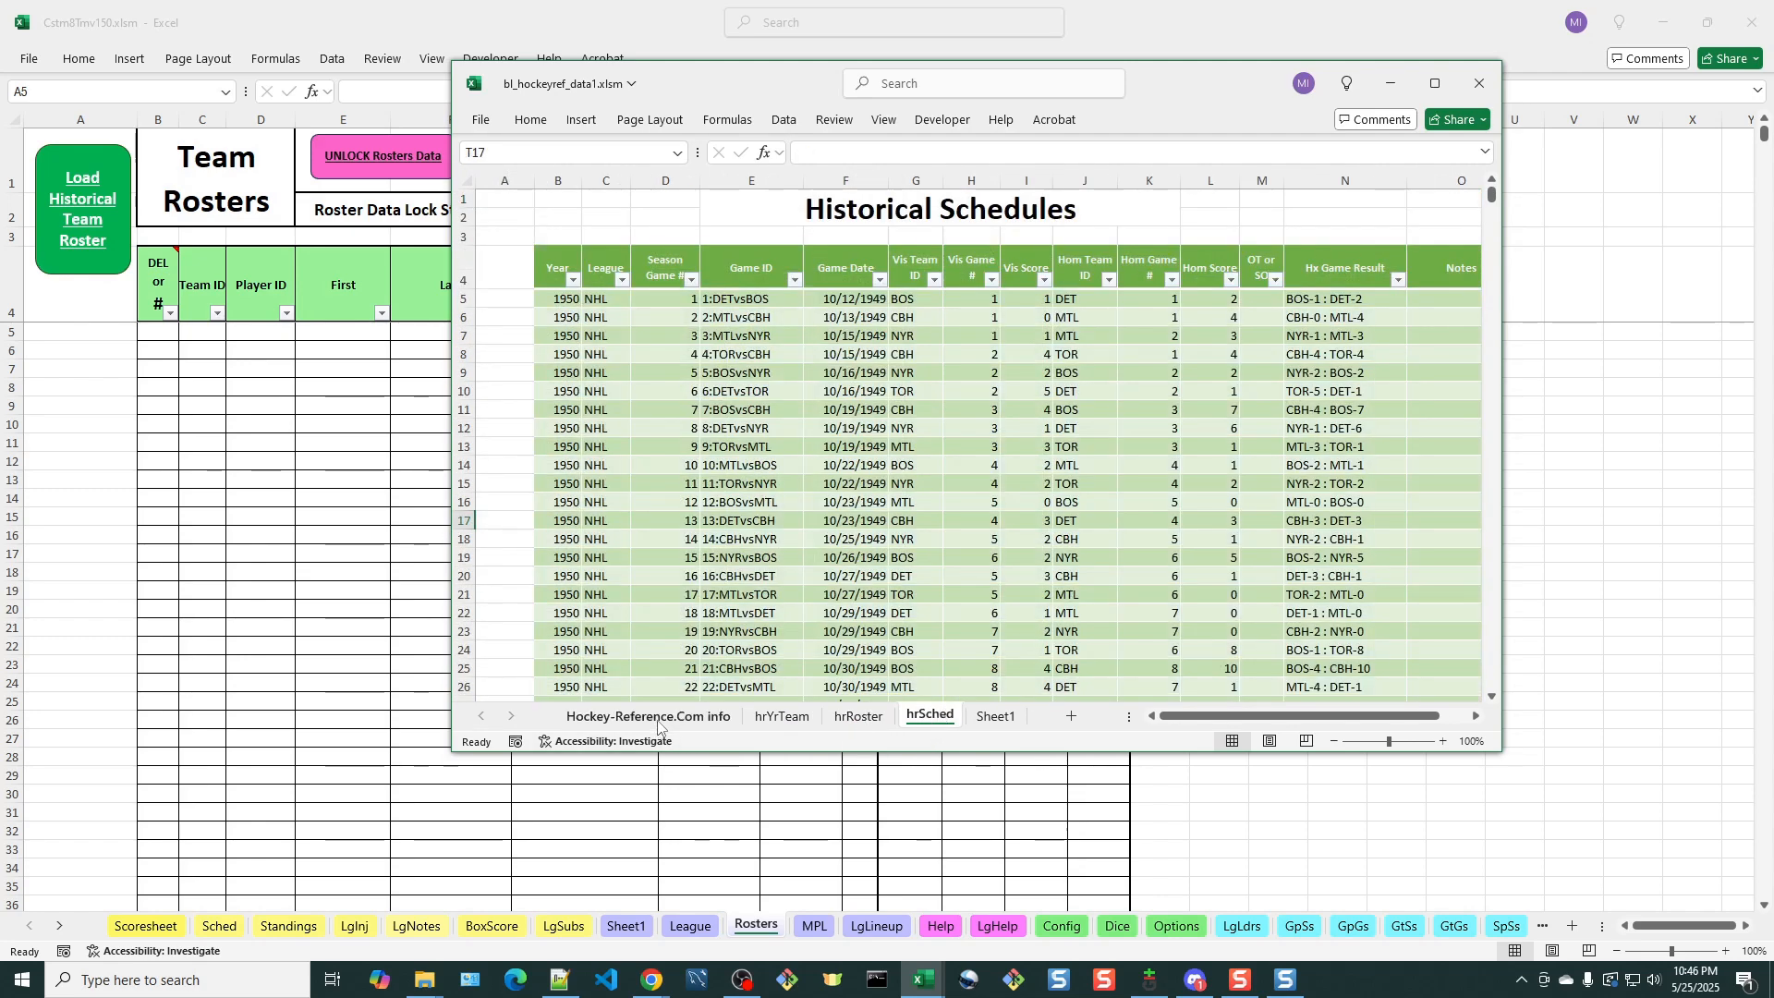
{"action": "left_click", "coordinate": [665, 717]}
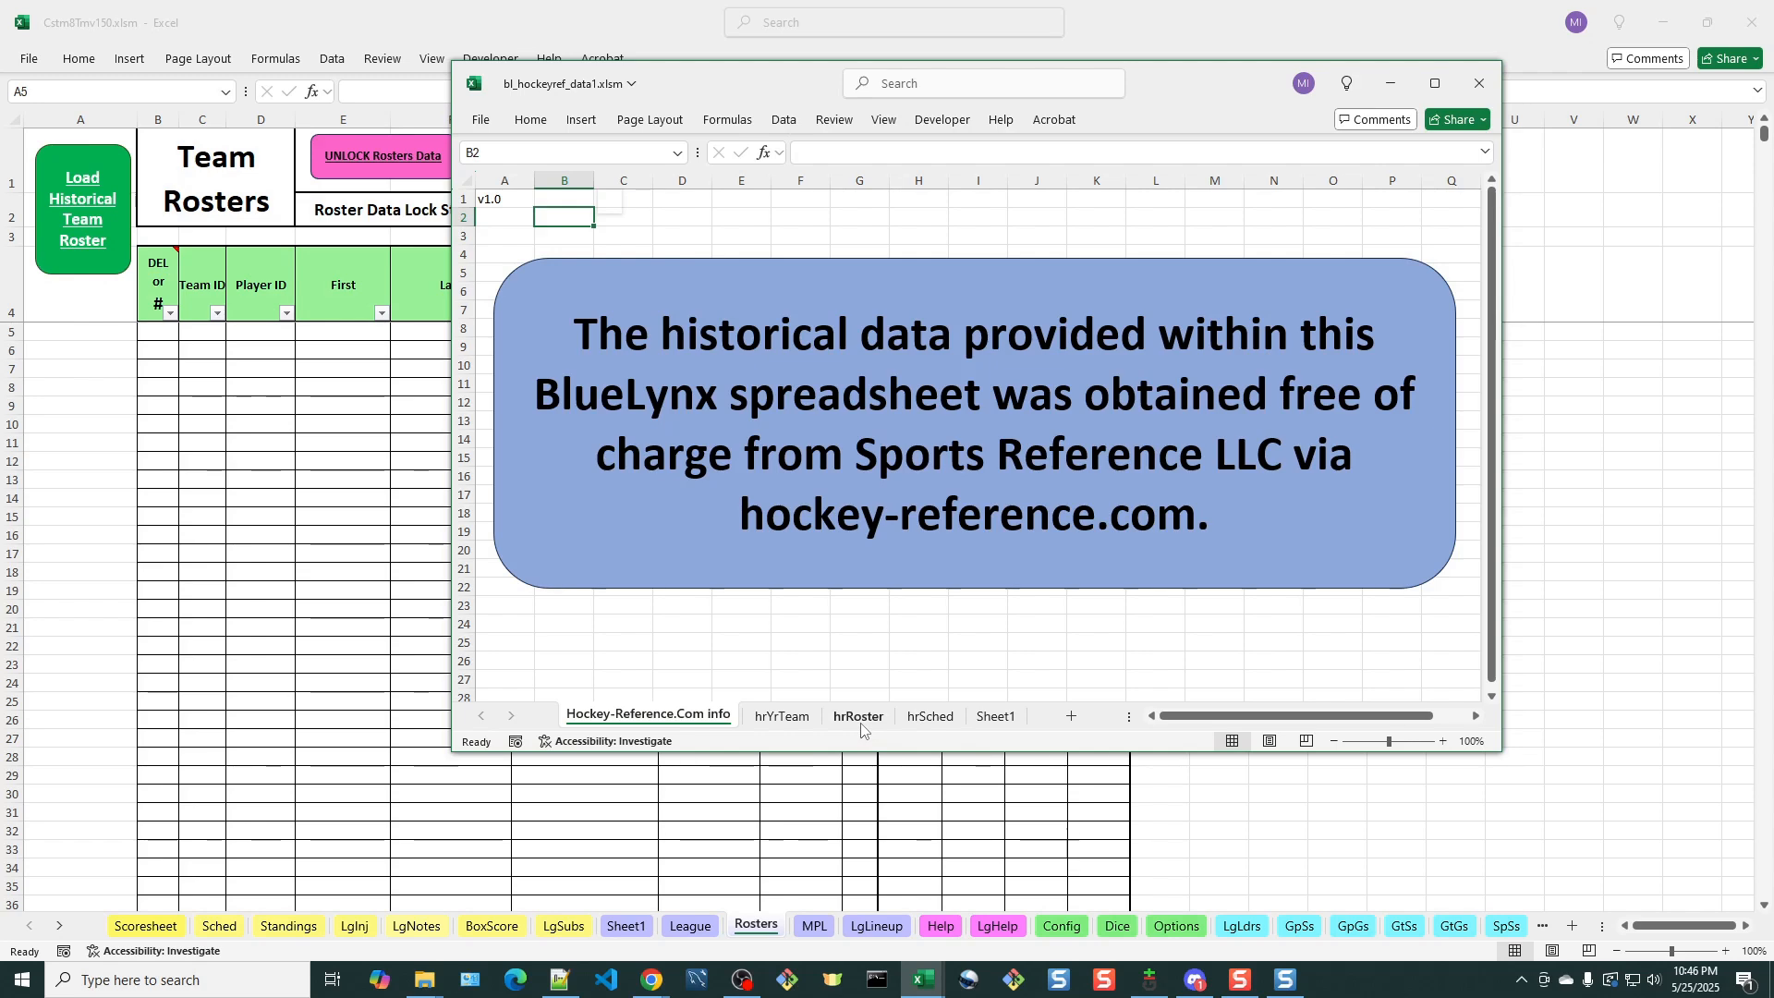
{"action": "left_click", "coordinate": [1388, 85]}
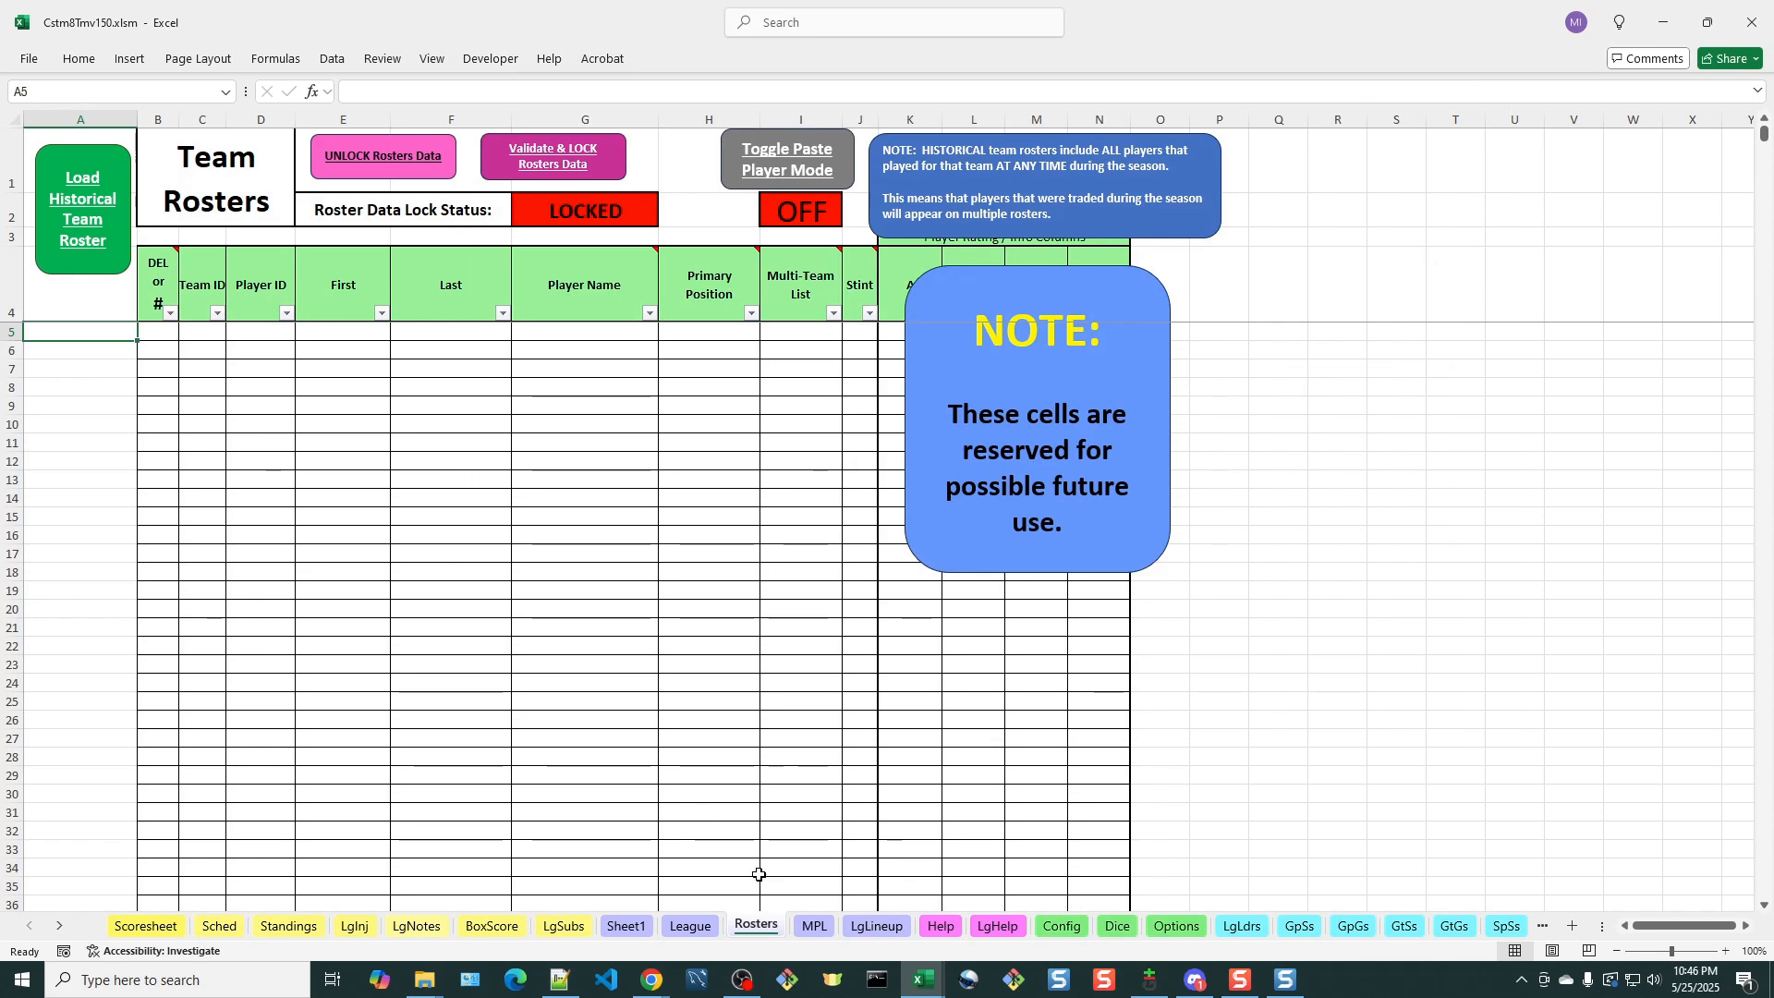
Review the team list on the League sheet, return to the Rosters sheet and unlock its roster data
{"action": "left_click", "coordinate": [694, 928]}
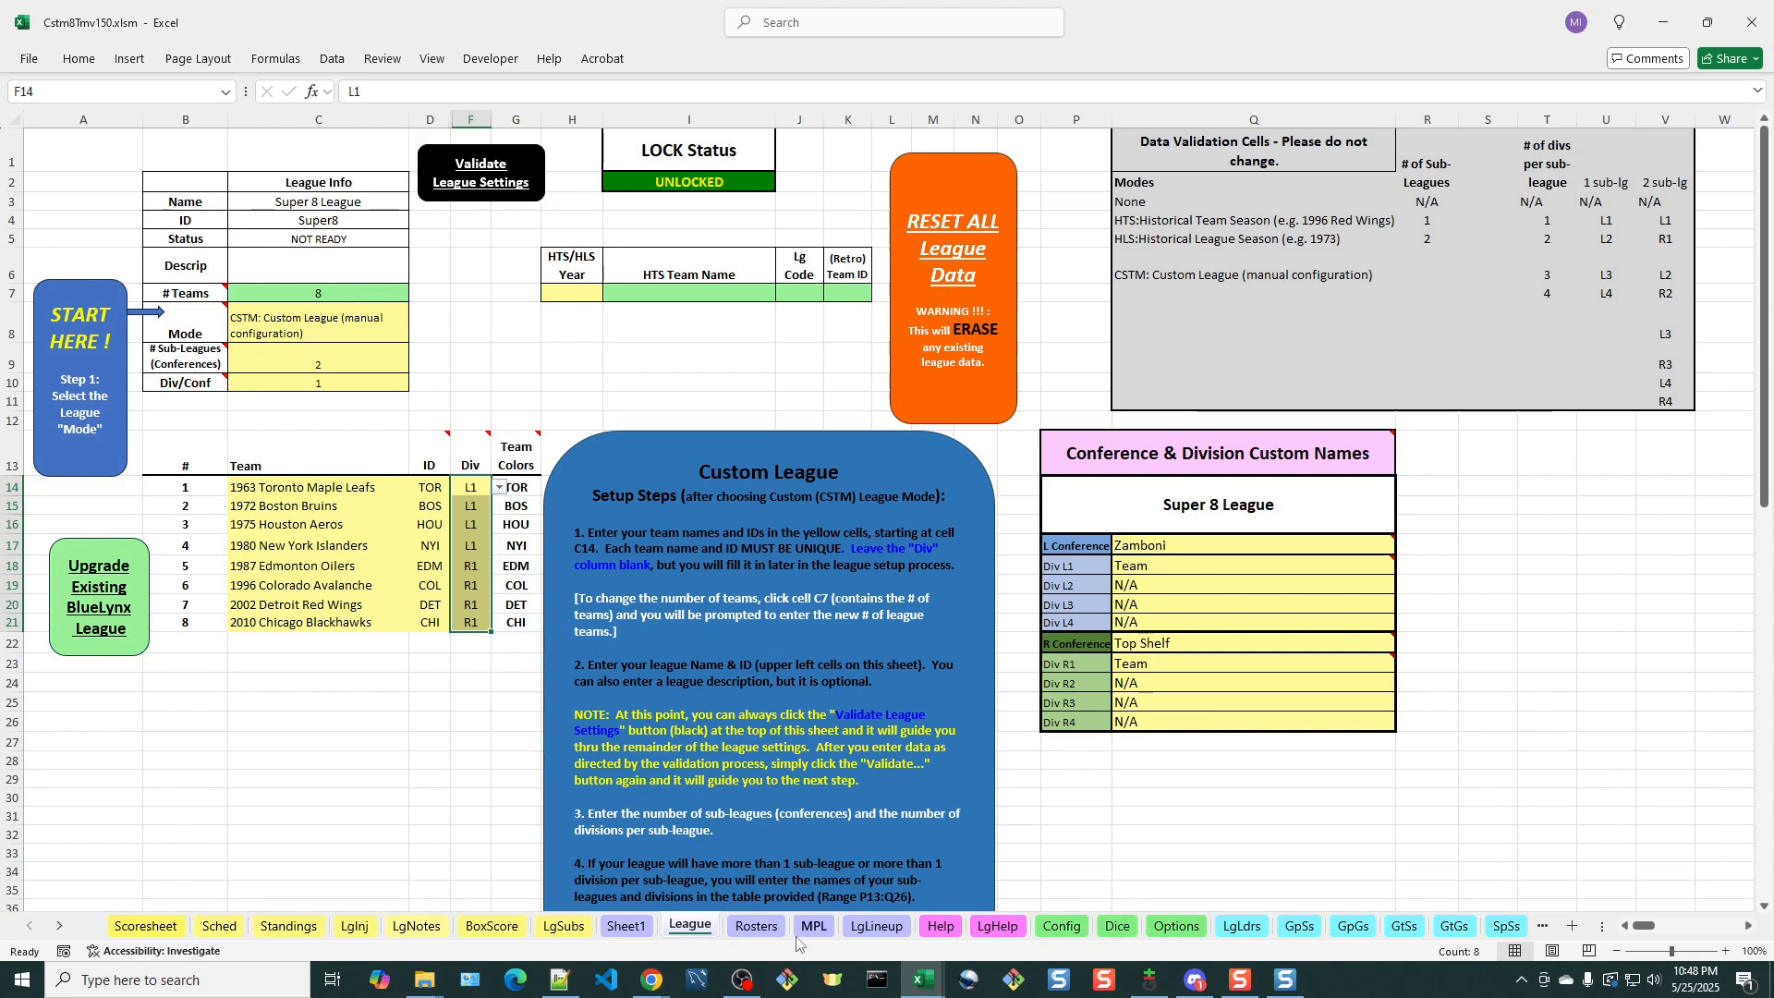
{"action": "left_click", "coordinate": [757, 926]}
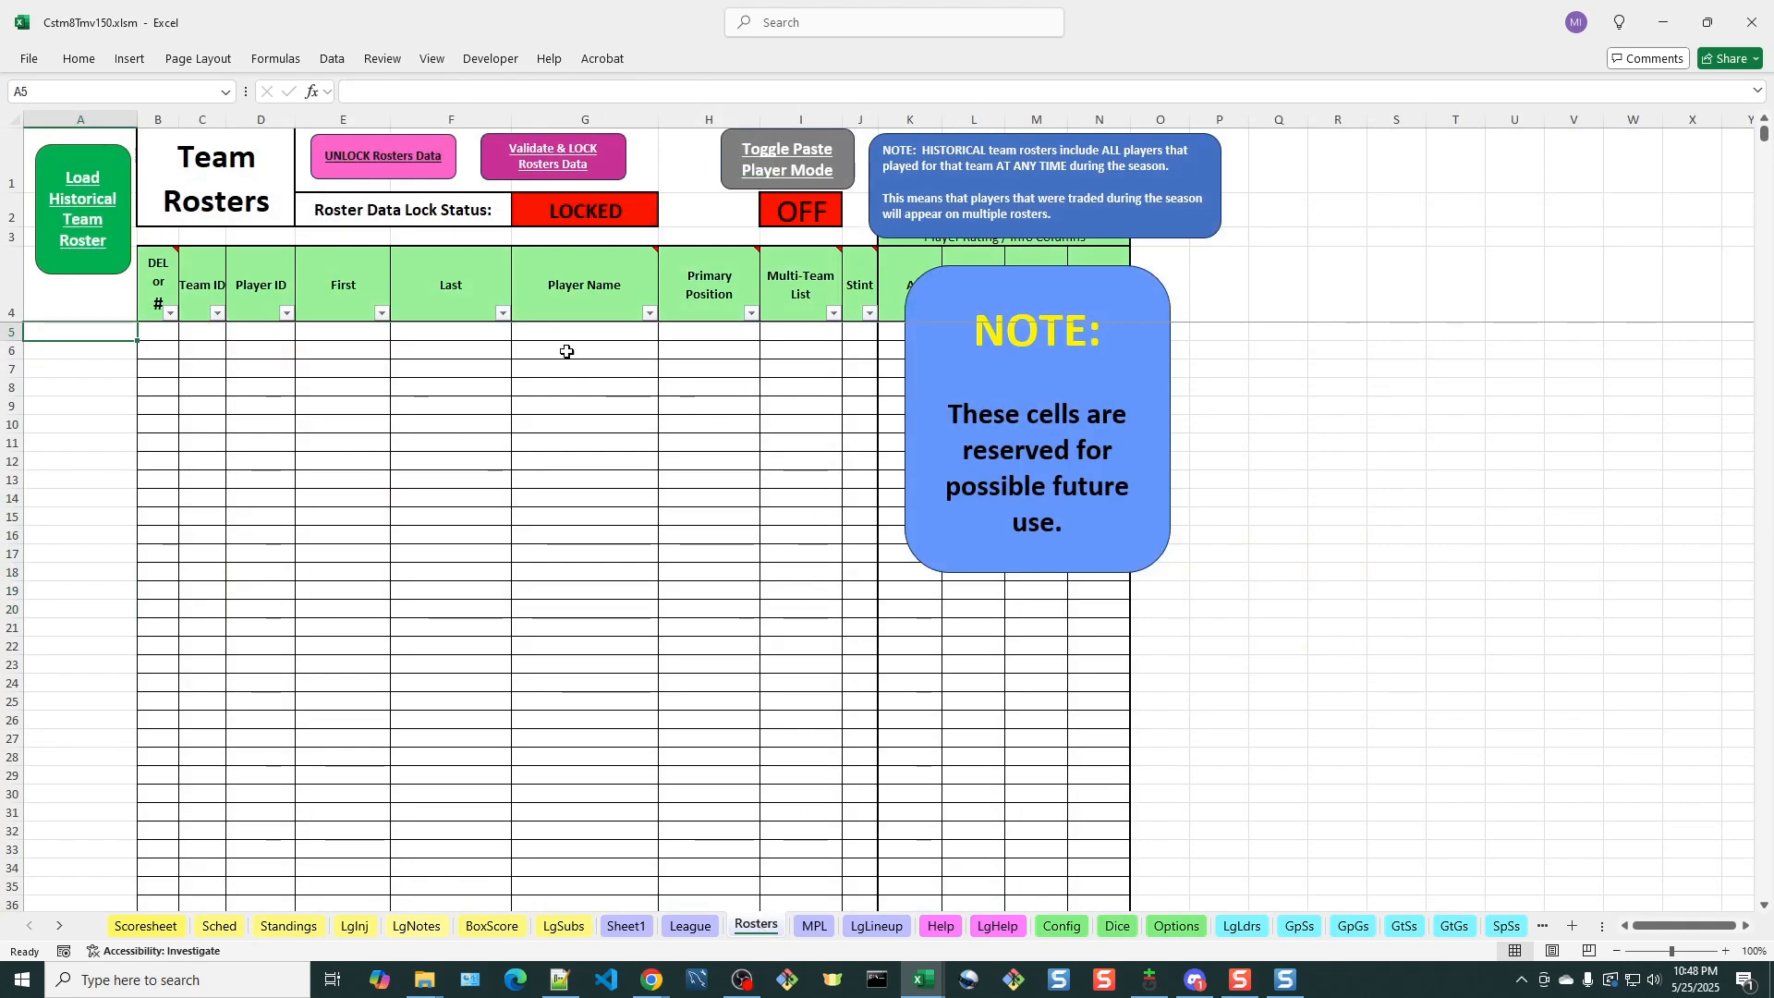
{"action": "left_click", "coordinate": [376, 156]}
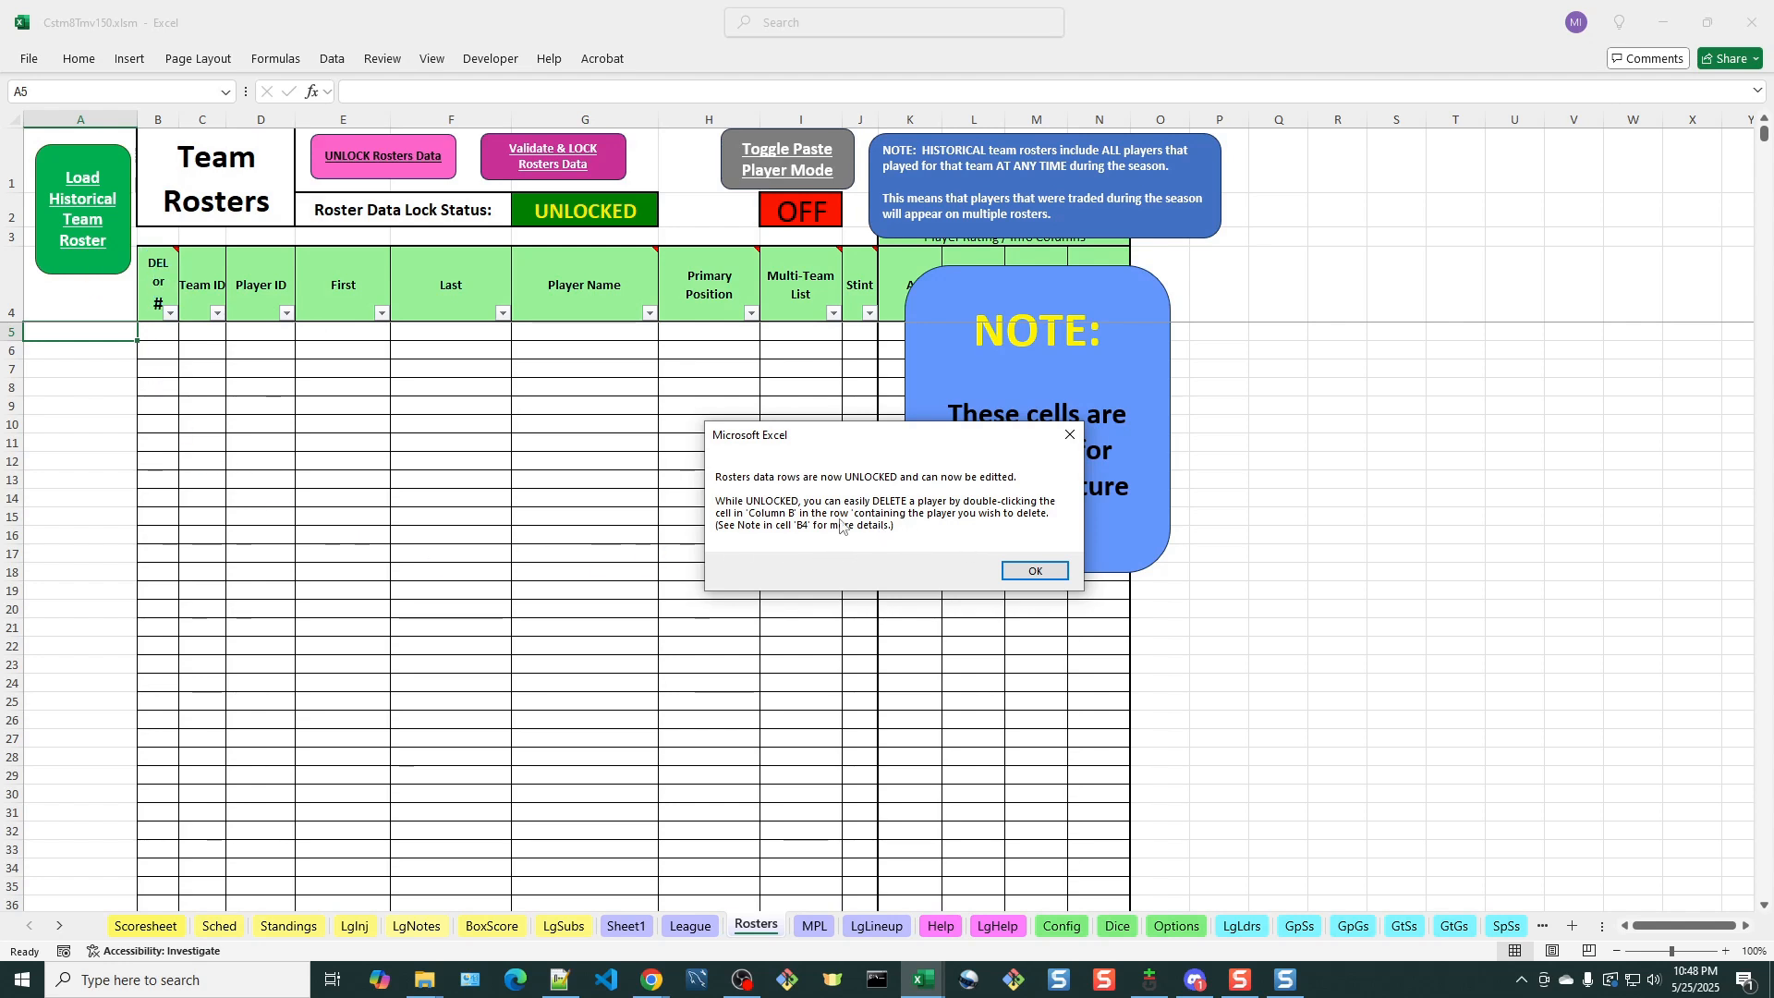
{"action": "left_click", "coordinate": [1052, 574]}
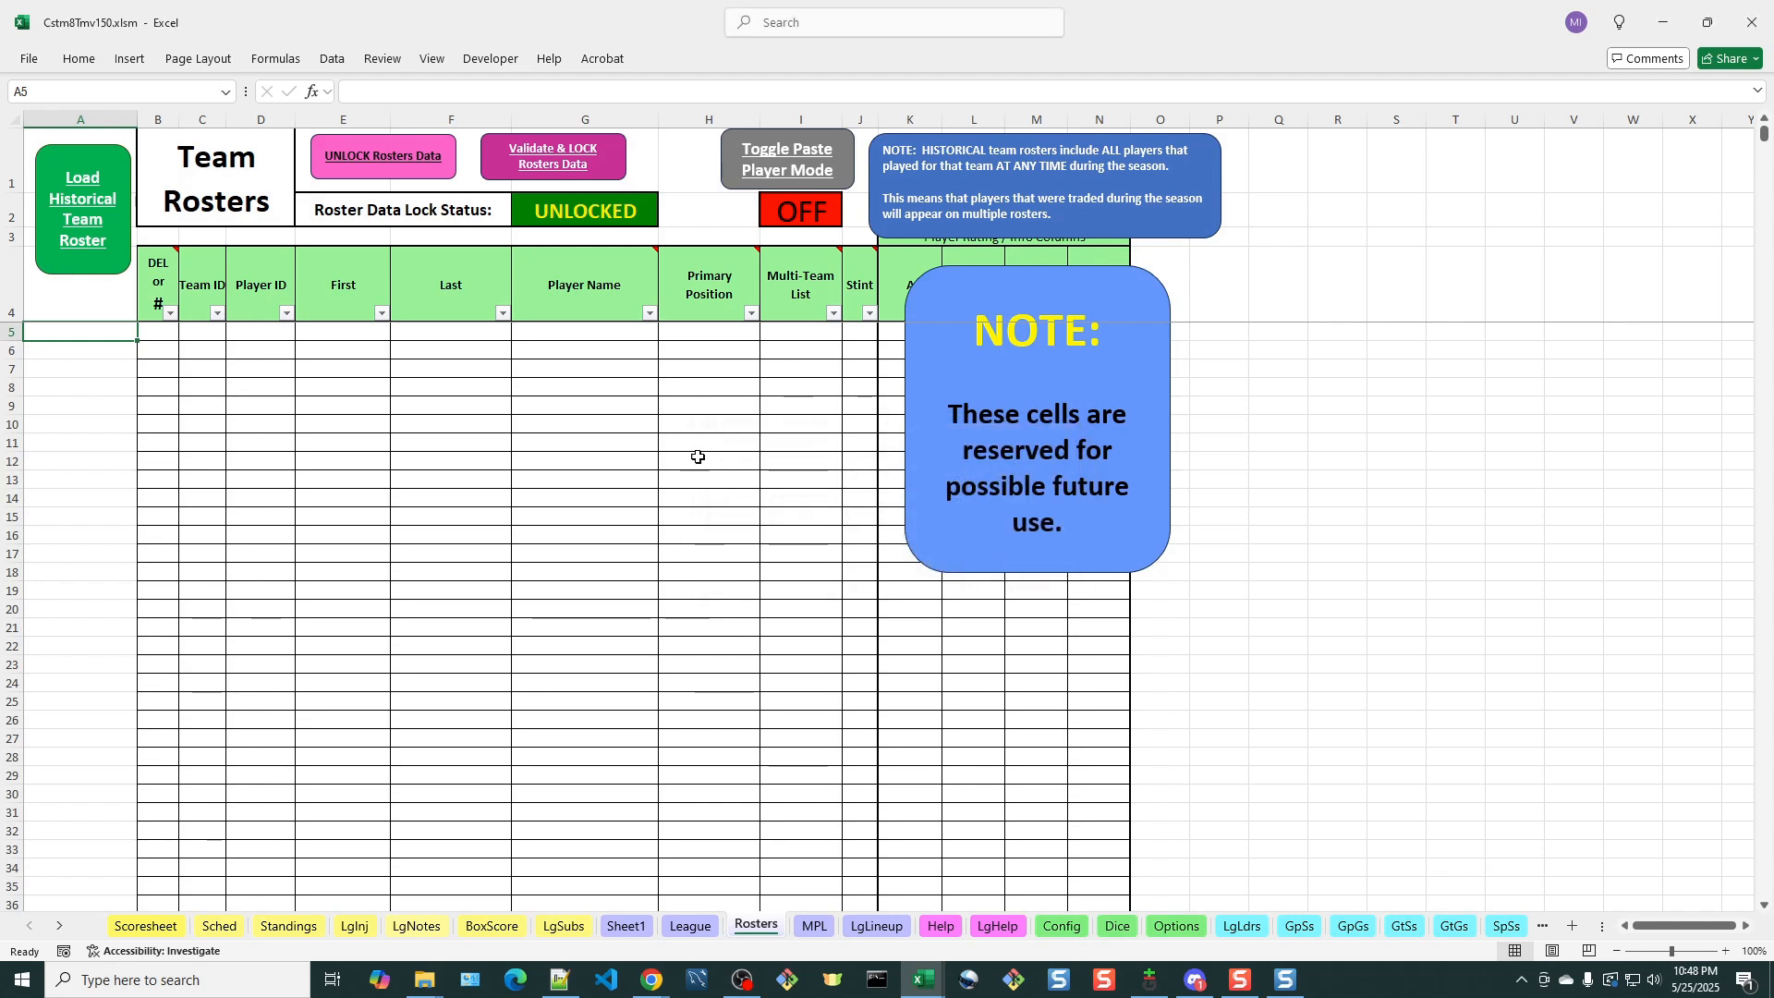
Check the column header notes on Rosters, open the Historical Roster Chooser and move it off the reserved-cells note
{"action": "mouse_move", "coordinate": [161, 276]}
{"action": "mouse_move", "coordinate": [570, 291]}
{"action": "mouse_move", "coordinate": [703, 301]}
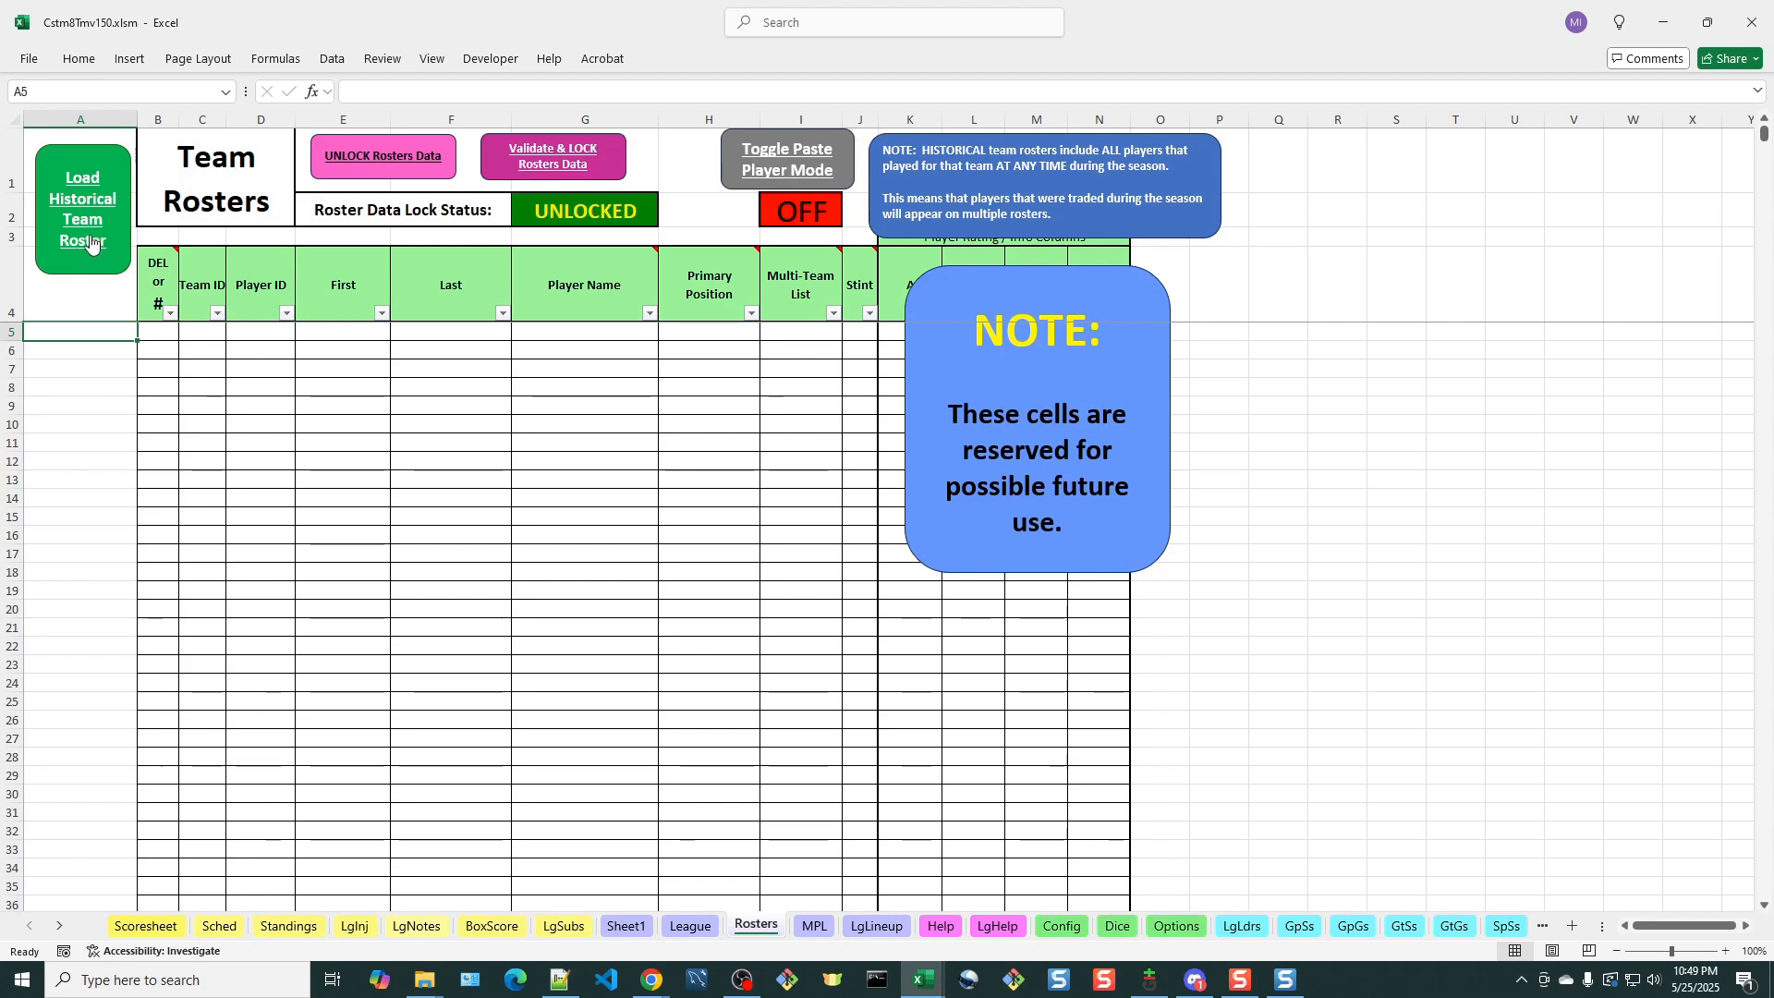
{"action": "left_click", "coordinate": [91, 202]}
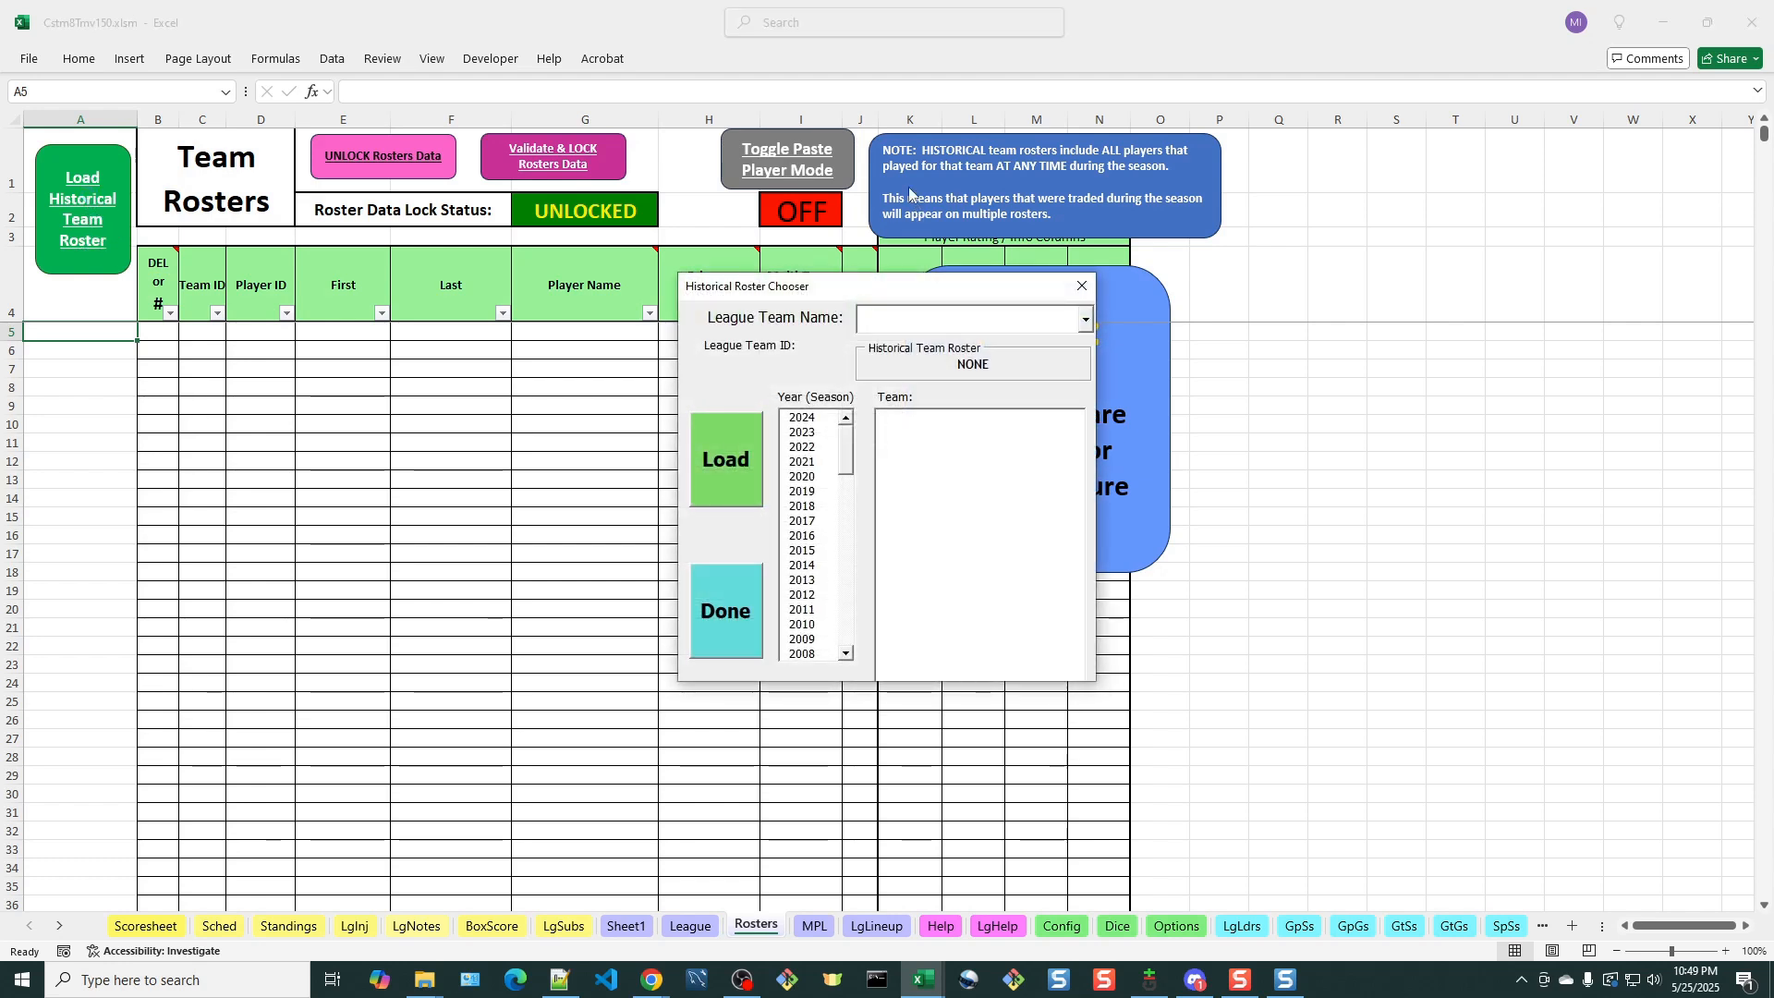
{"action": "left_click_drag", "start_coordinate": [875, 293], "coordinate": [669, 289]}
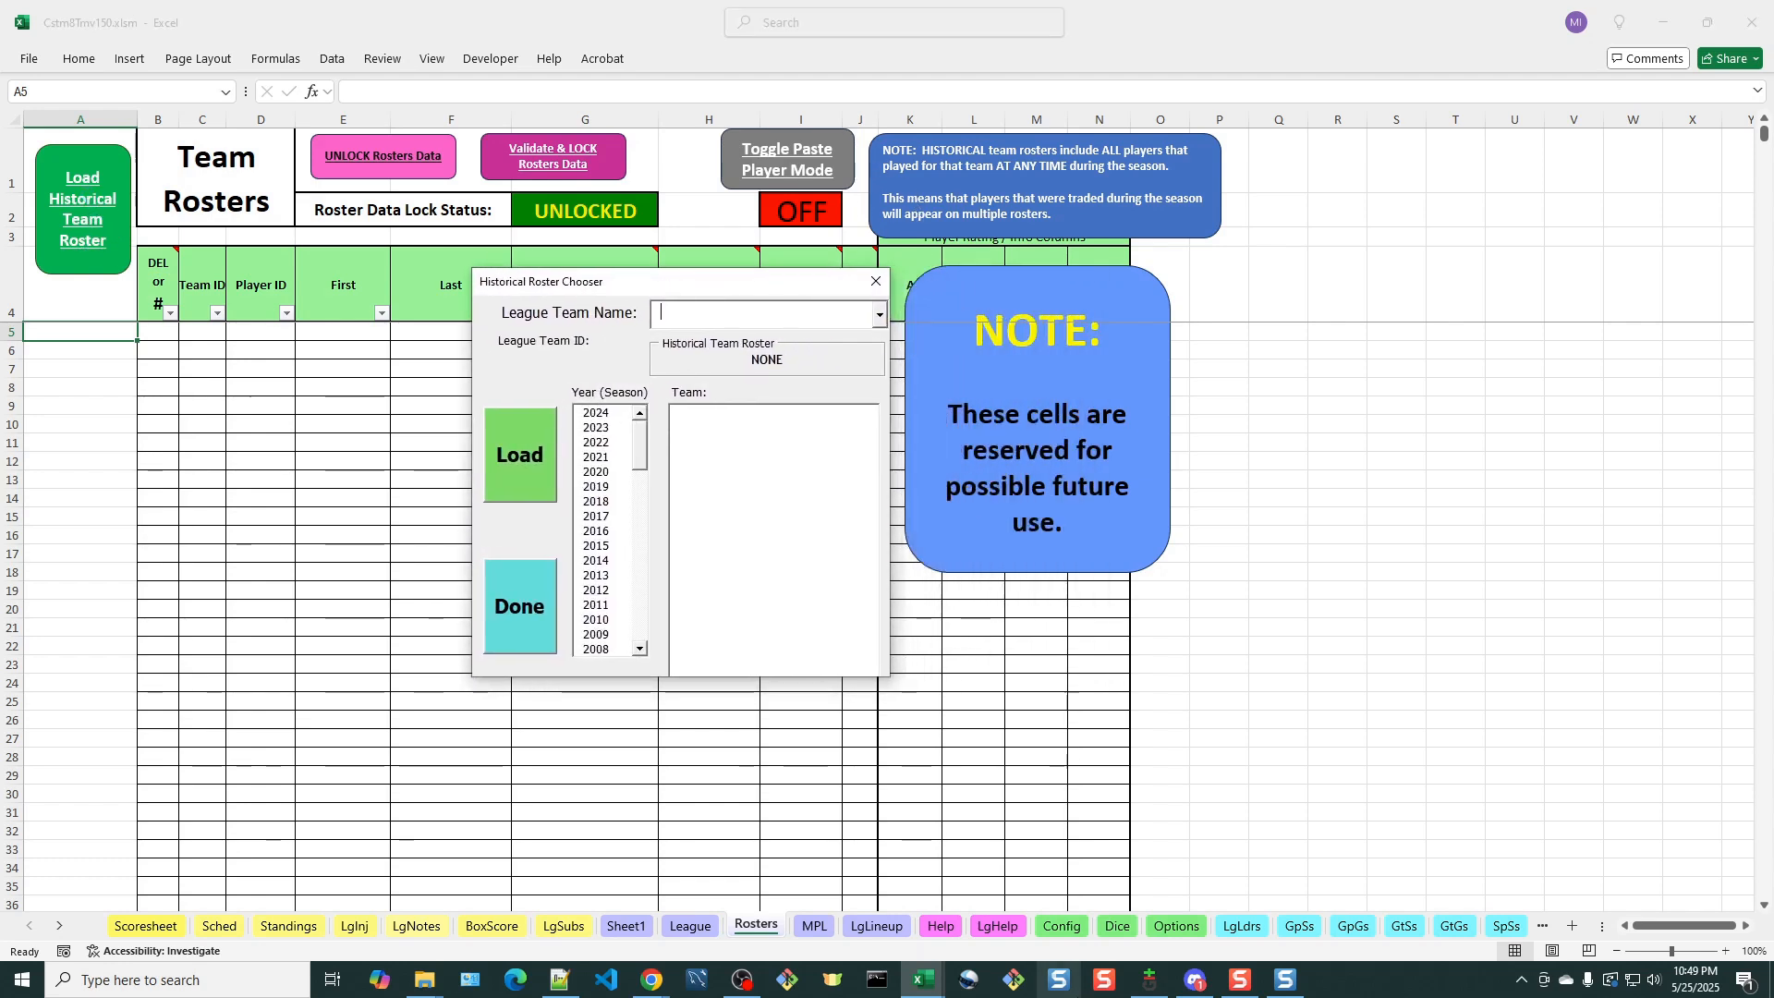
{"action": "mouse_move", "coordinate": [926, 982]}
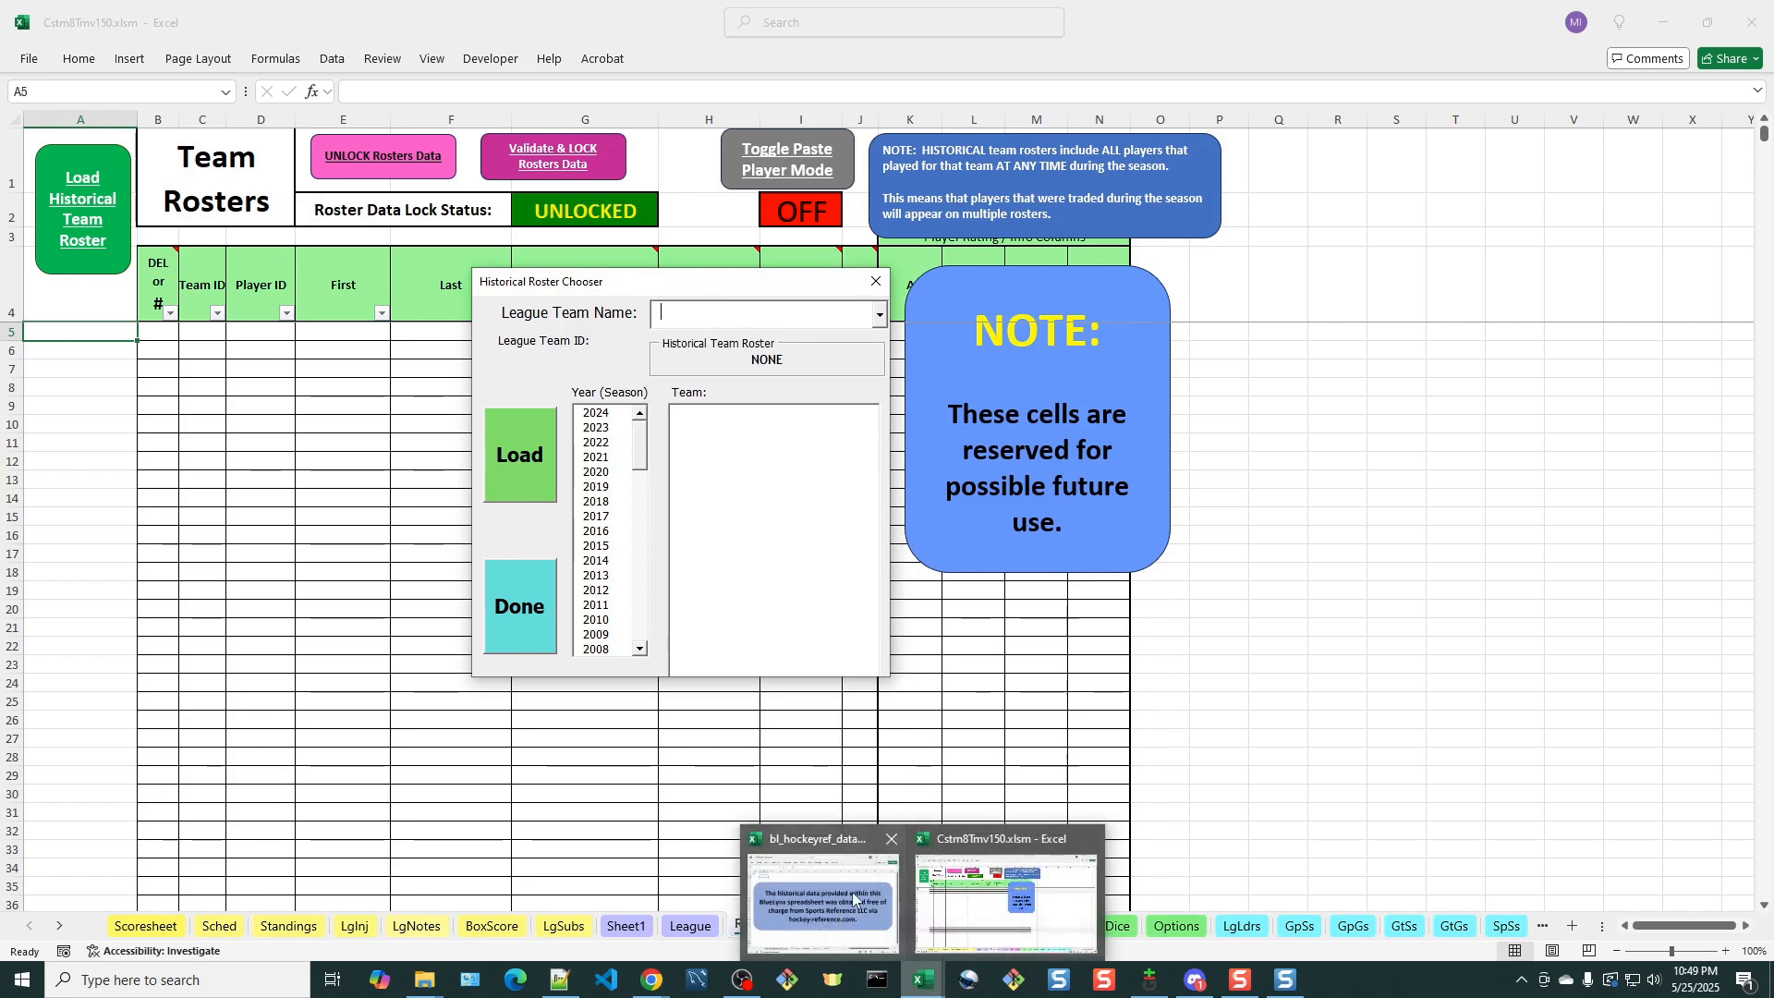
{"action": "mouse_move", "coordinate": [856, 903]}
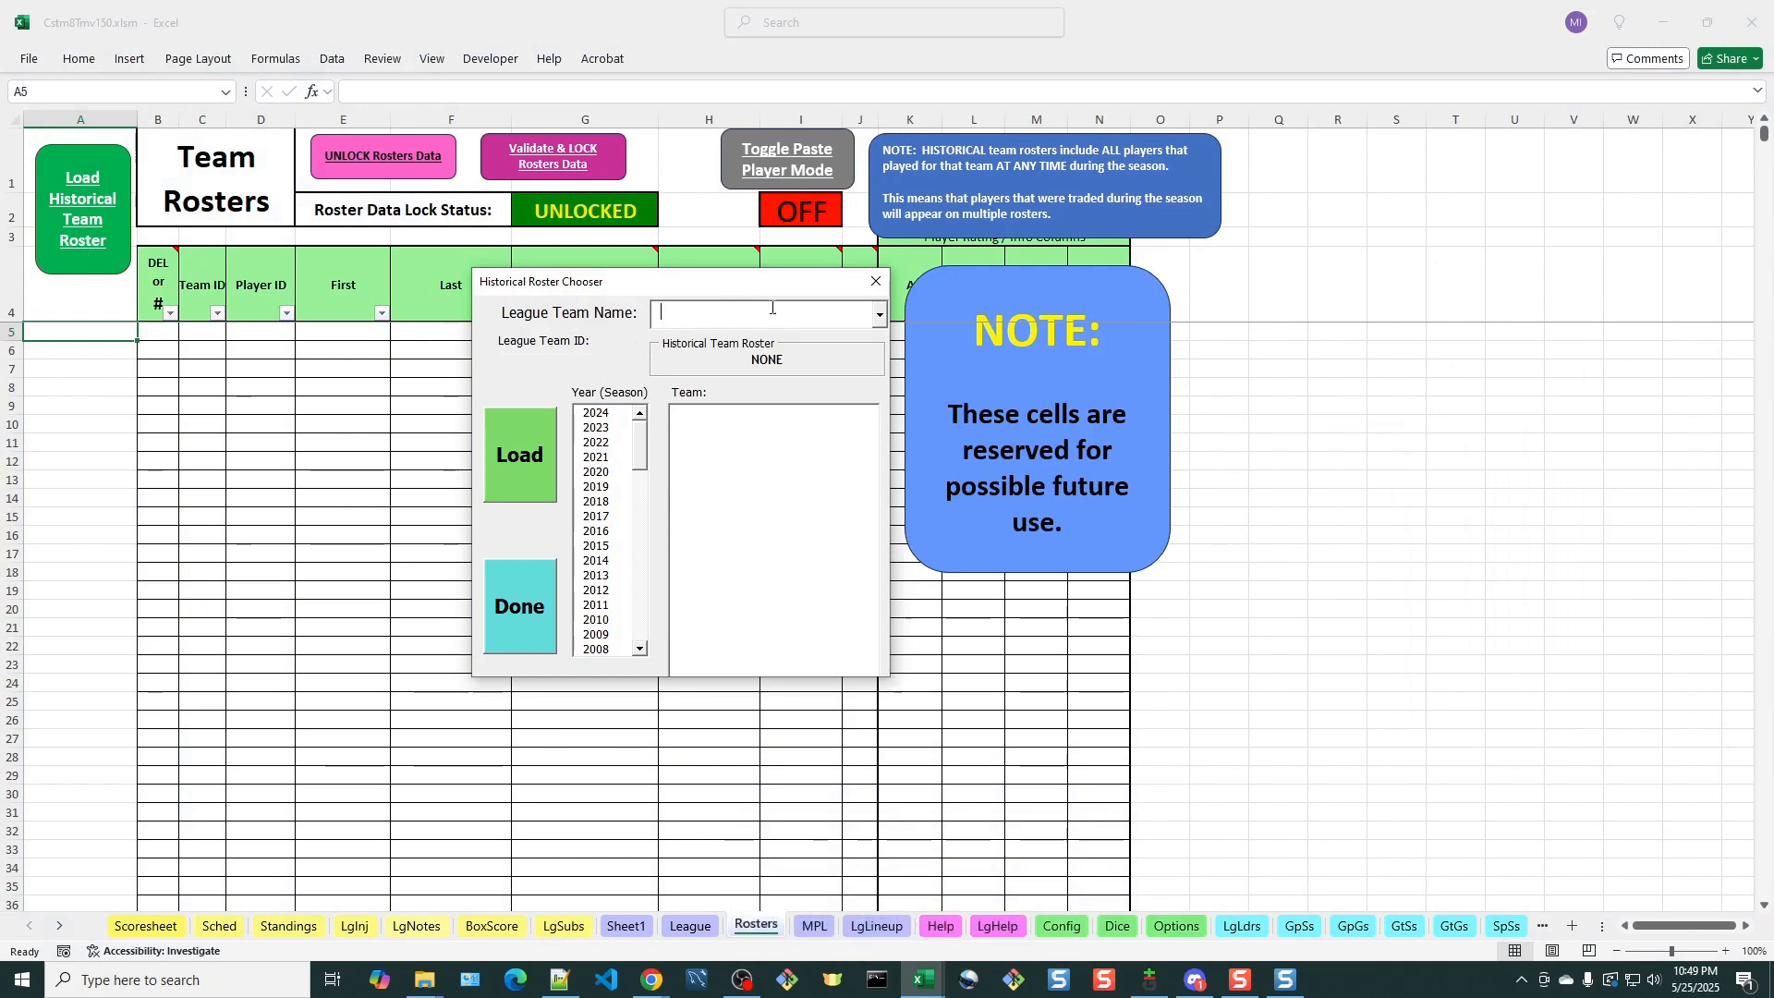
Load the 1963 Toronto Maple Leafs historical roster for the league team 1963 Toronto Maple Leafs and acknowledge the result
{"action": "left_click", "coordinate": [879, 315]}
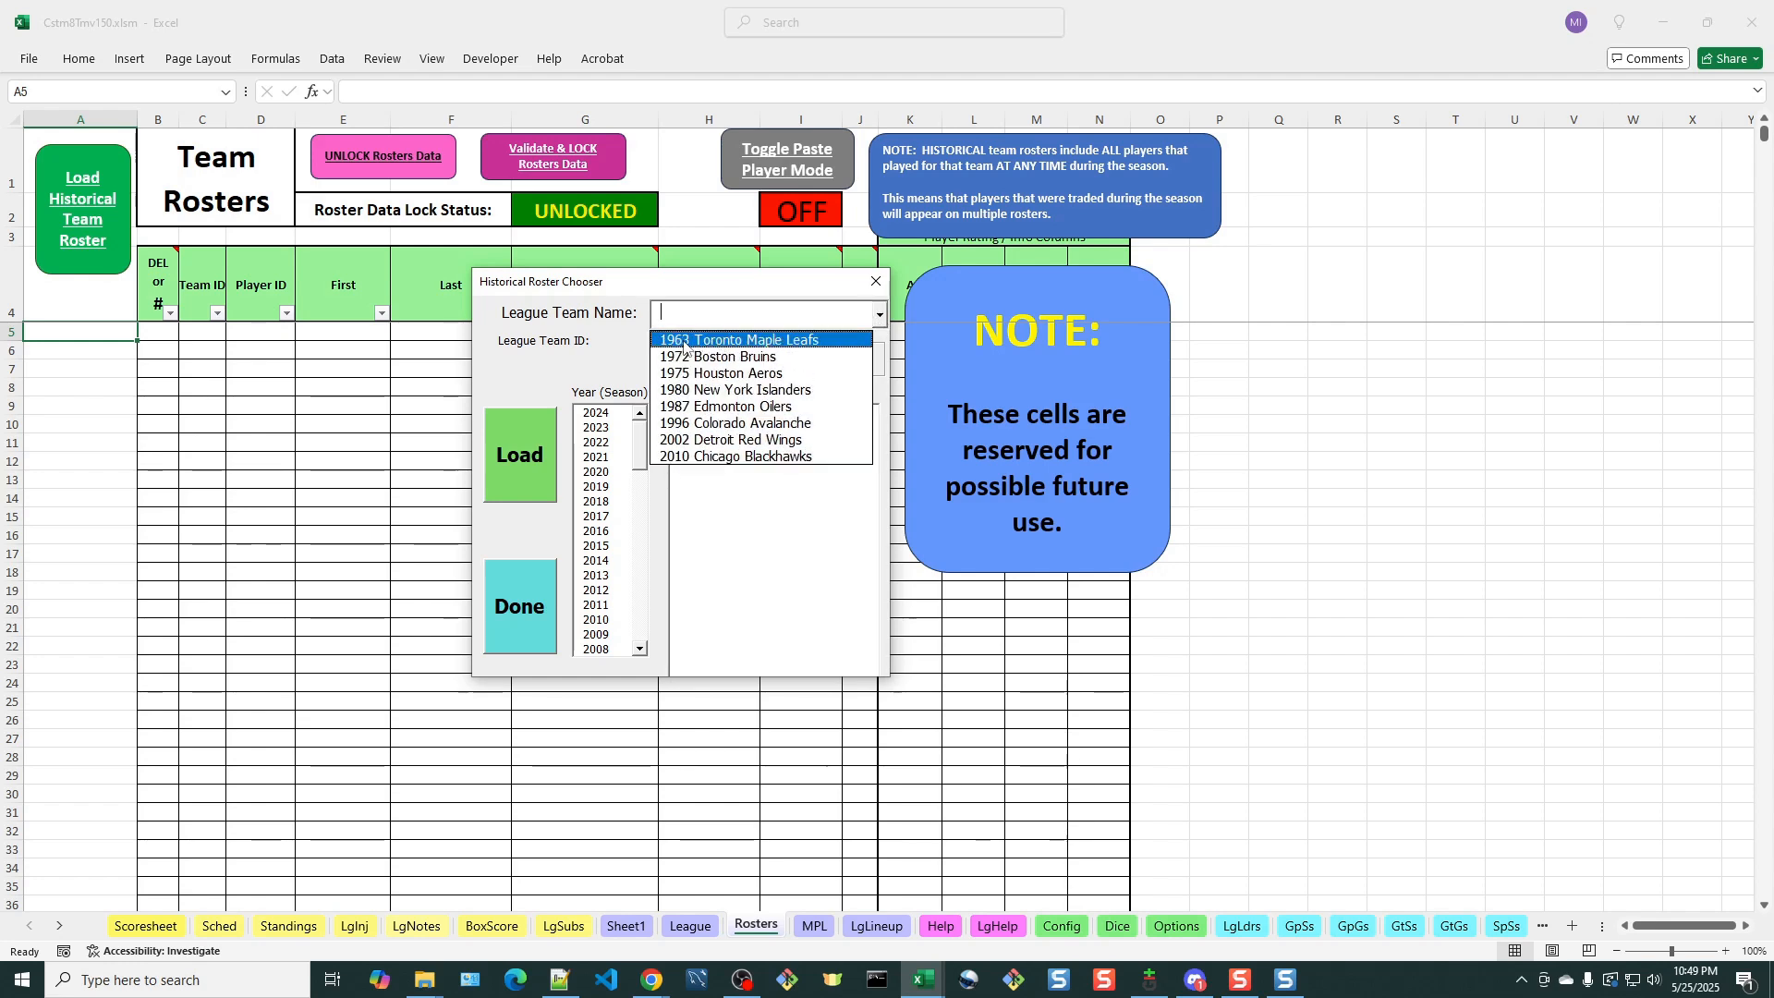
{"action": "left_click", "coordinate": [718, 340]}
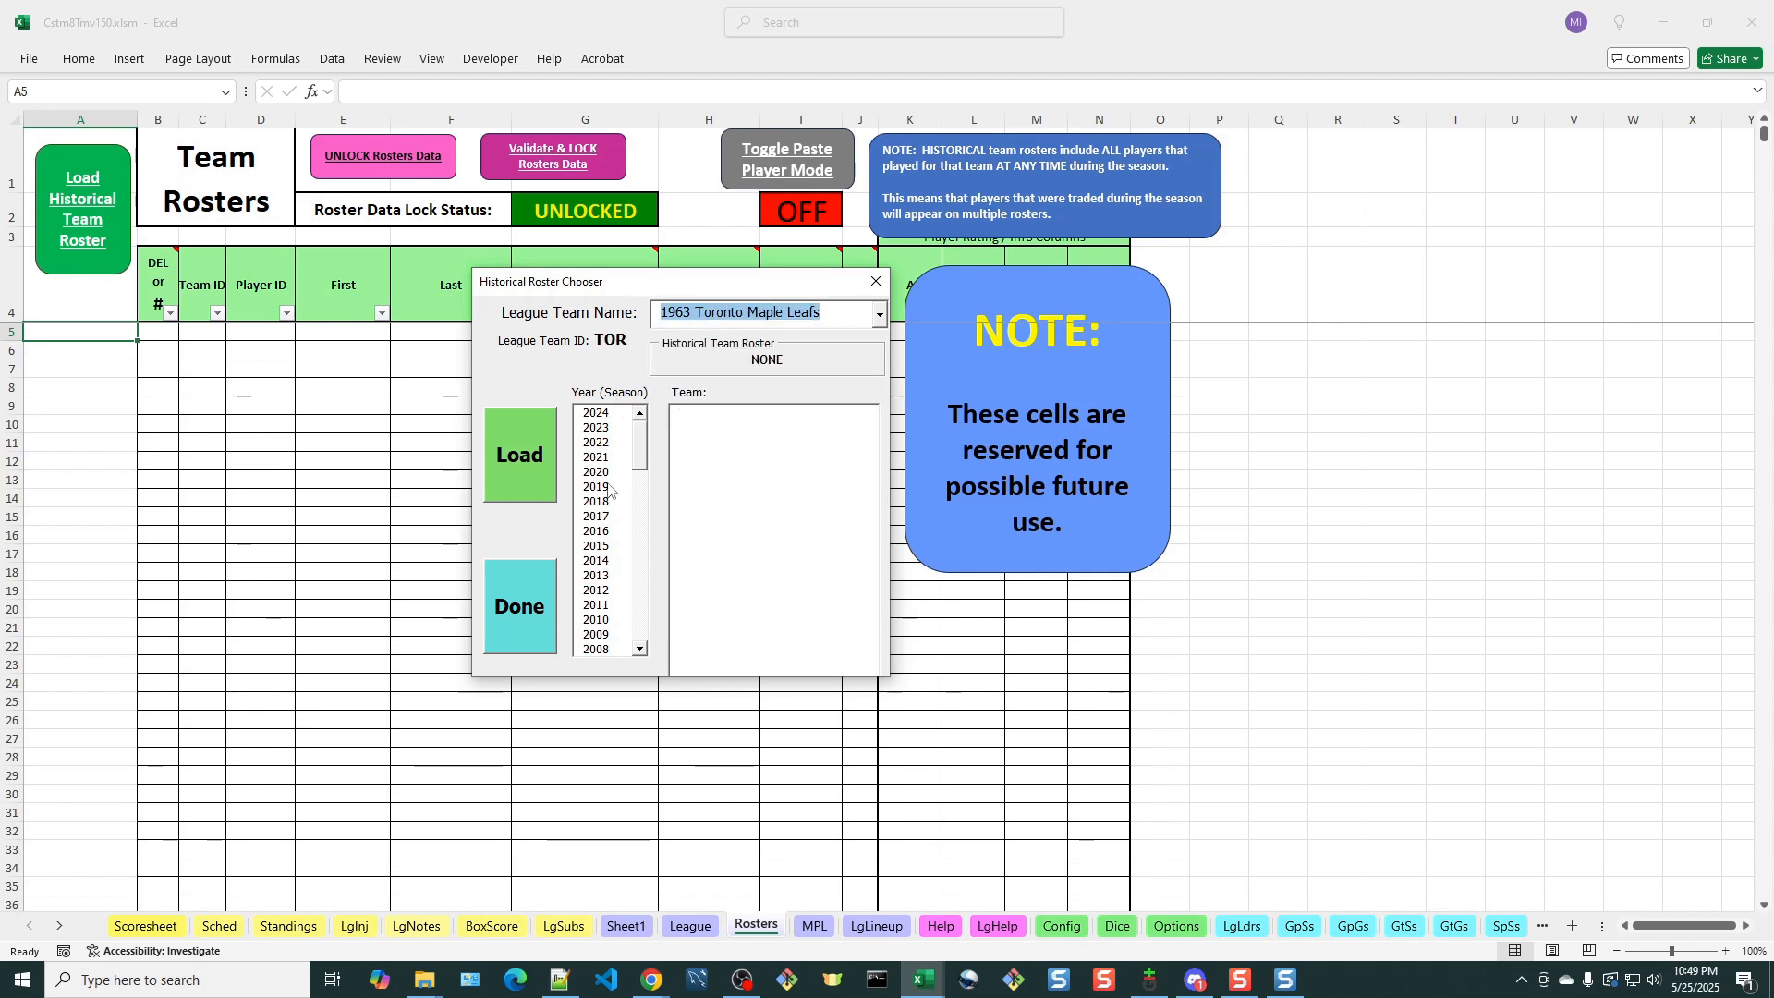
{"action": "left_click_drag", "start_coordinate": [643, 441], "coordinate": [616, 659]}
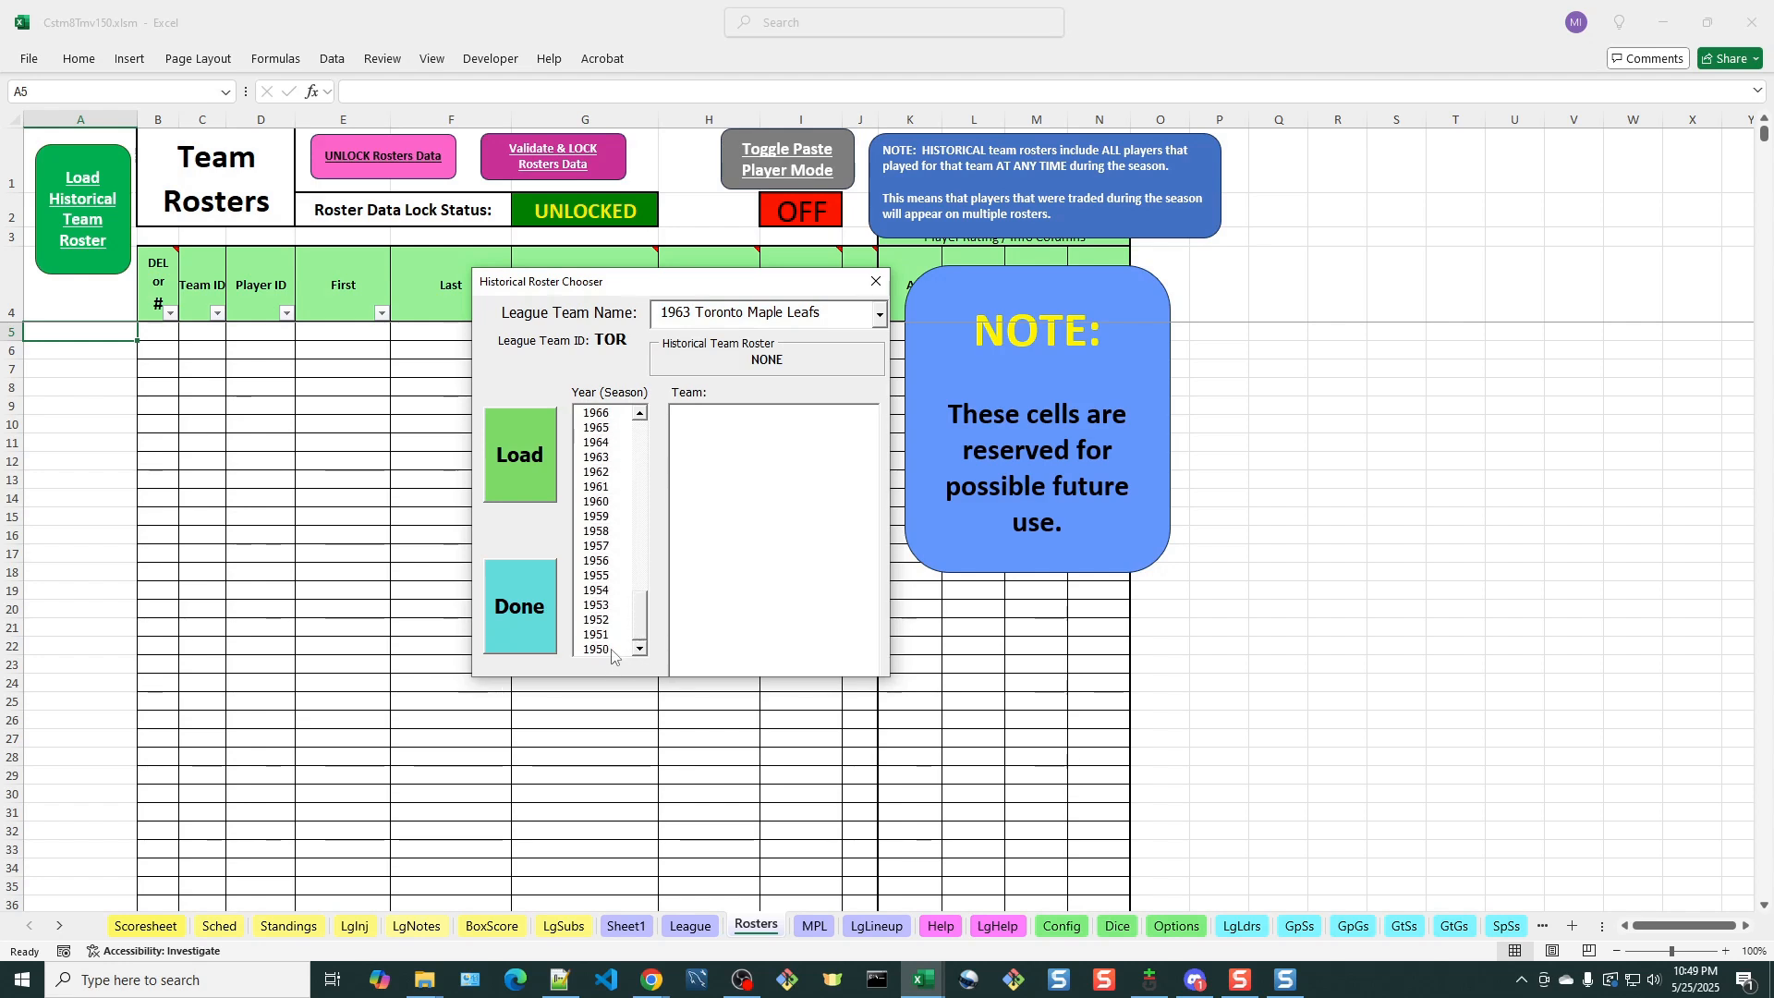
{"action": "left_click", "coordinate": [592, 459]}
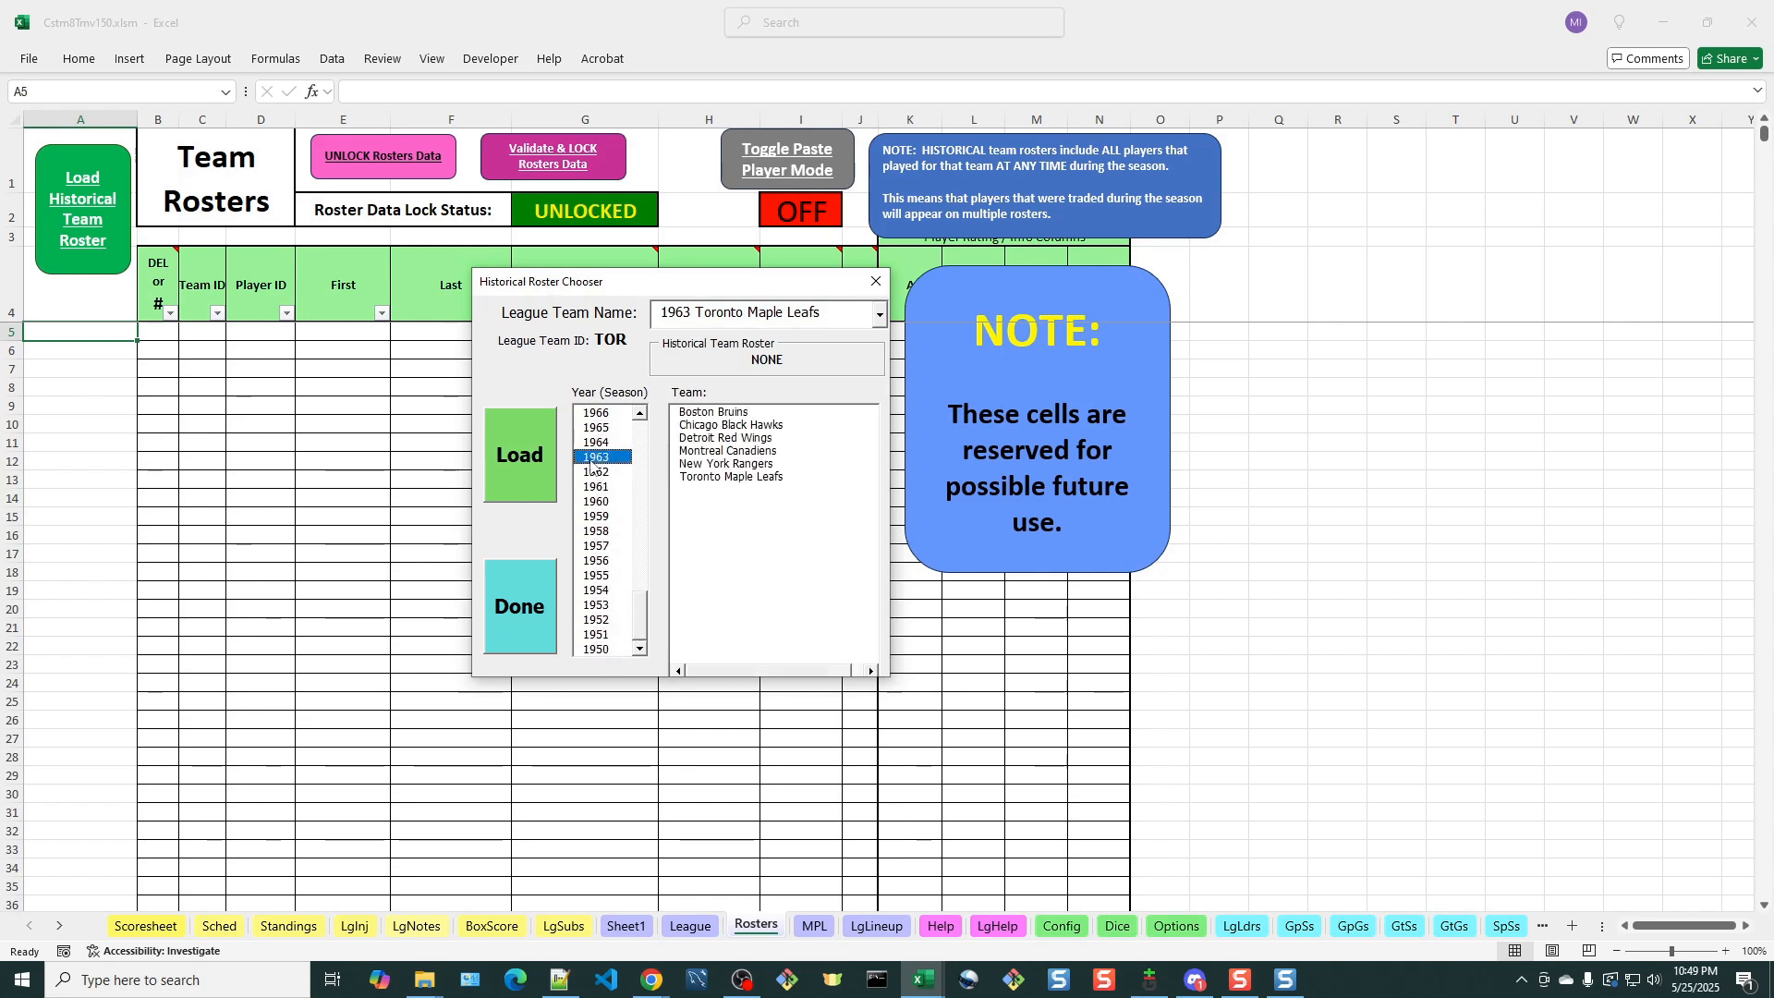
{"action": "left_click", "coordinate": [729, 477]}
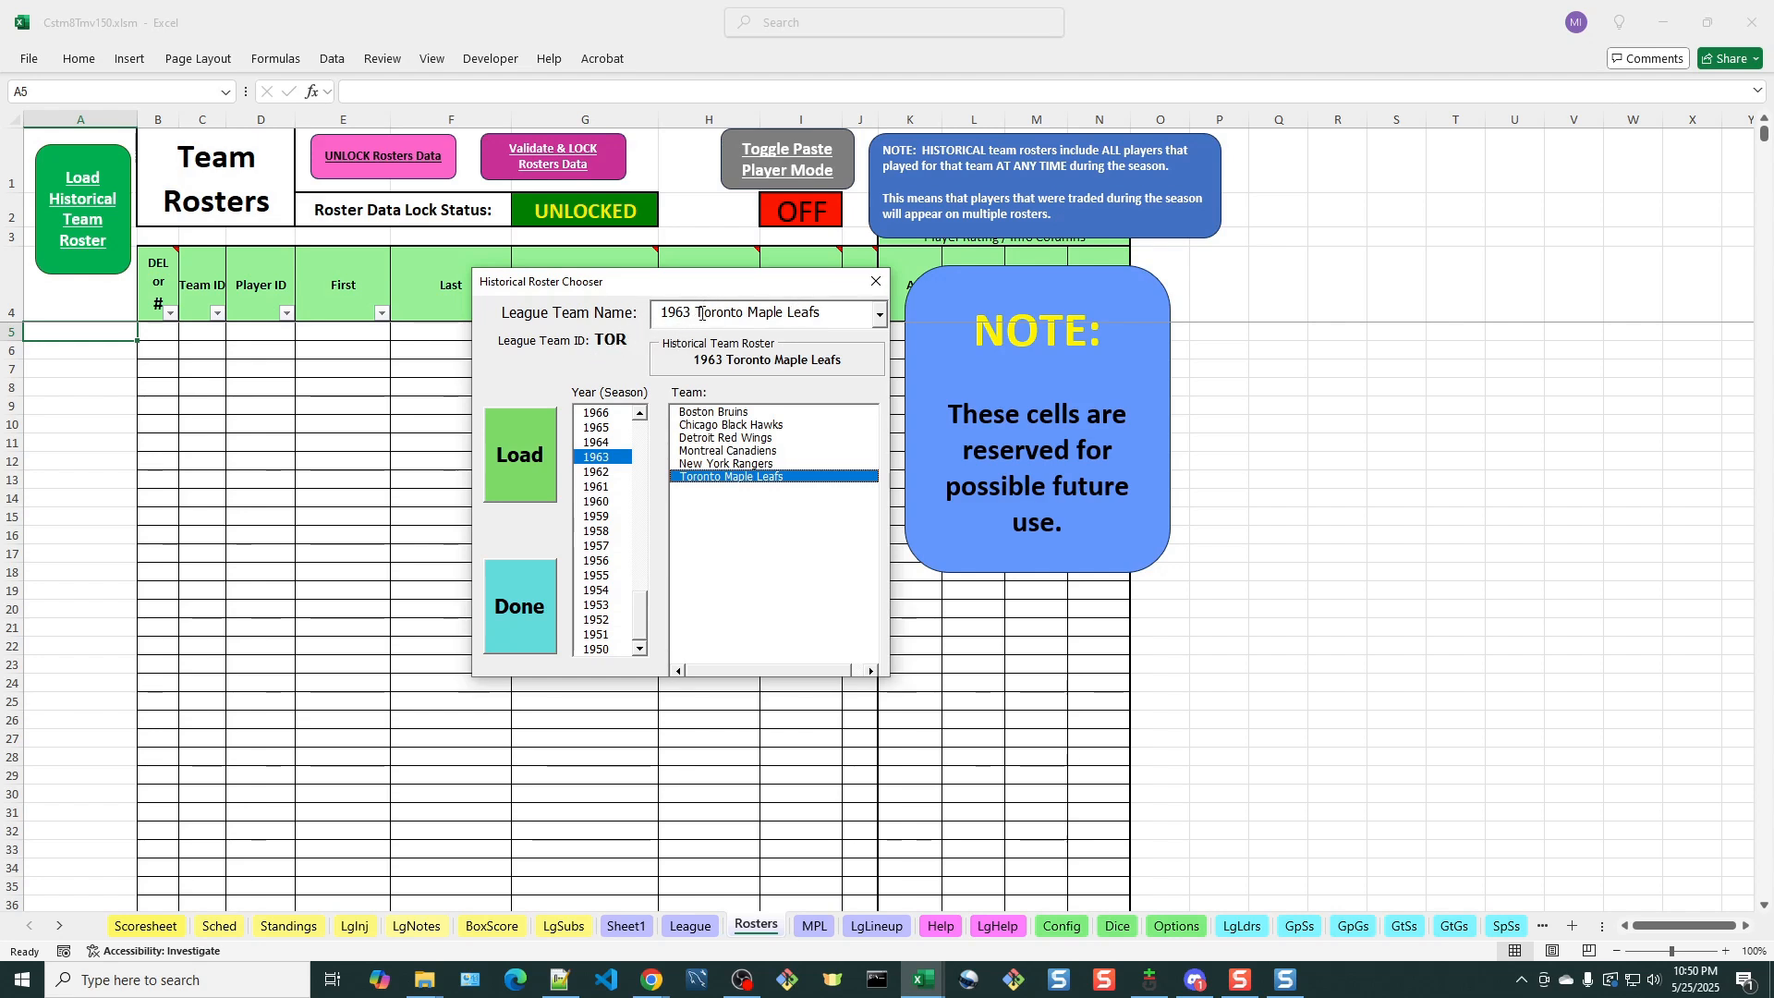
{"action": "left_click", "coordinate": [519, 471]}
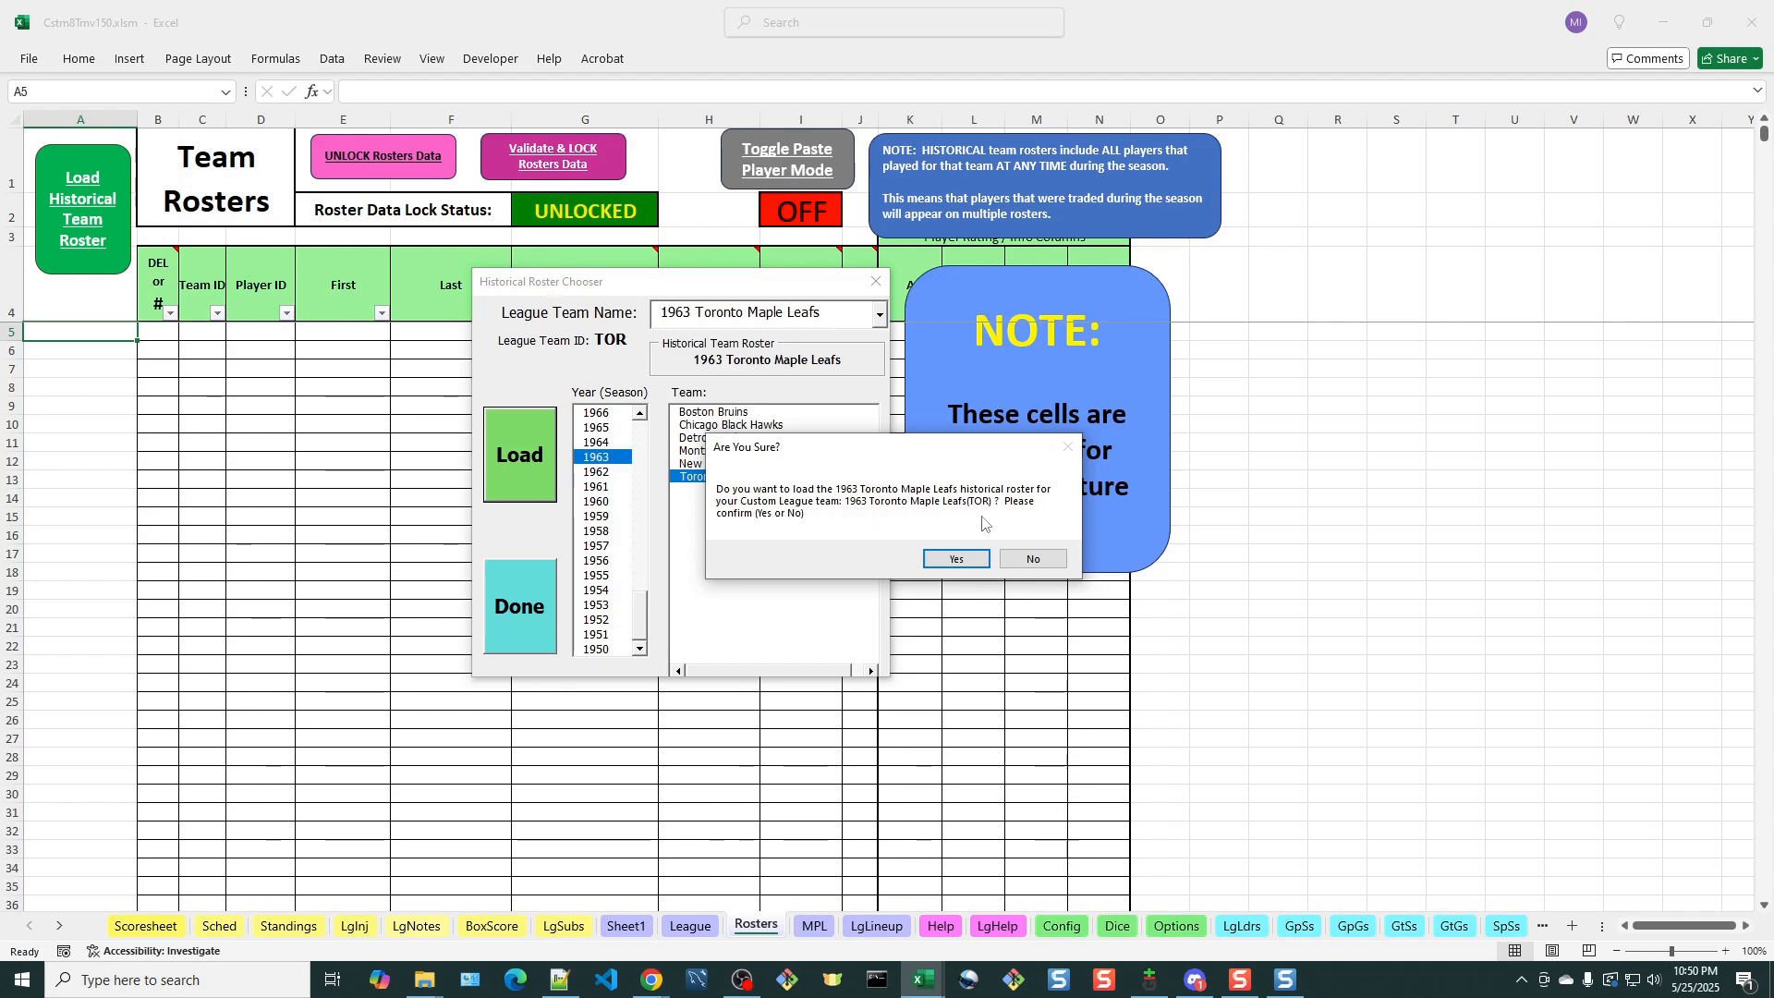
{"action": "left_click", "coordinate": [959, 559]}
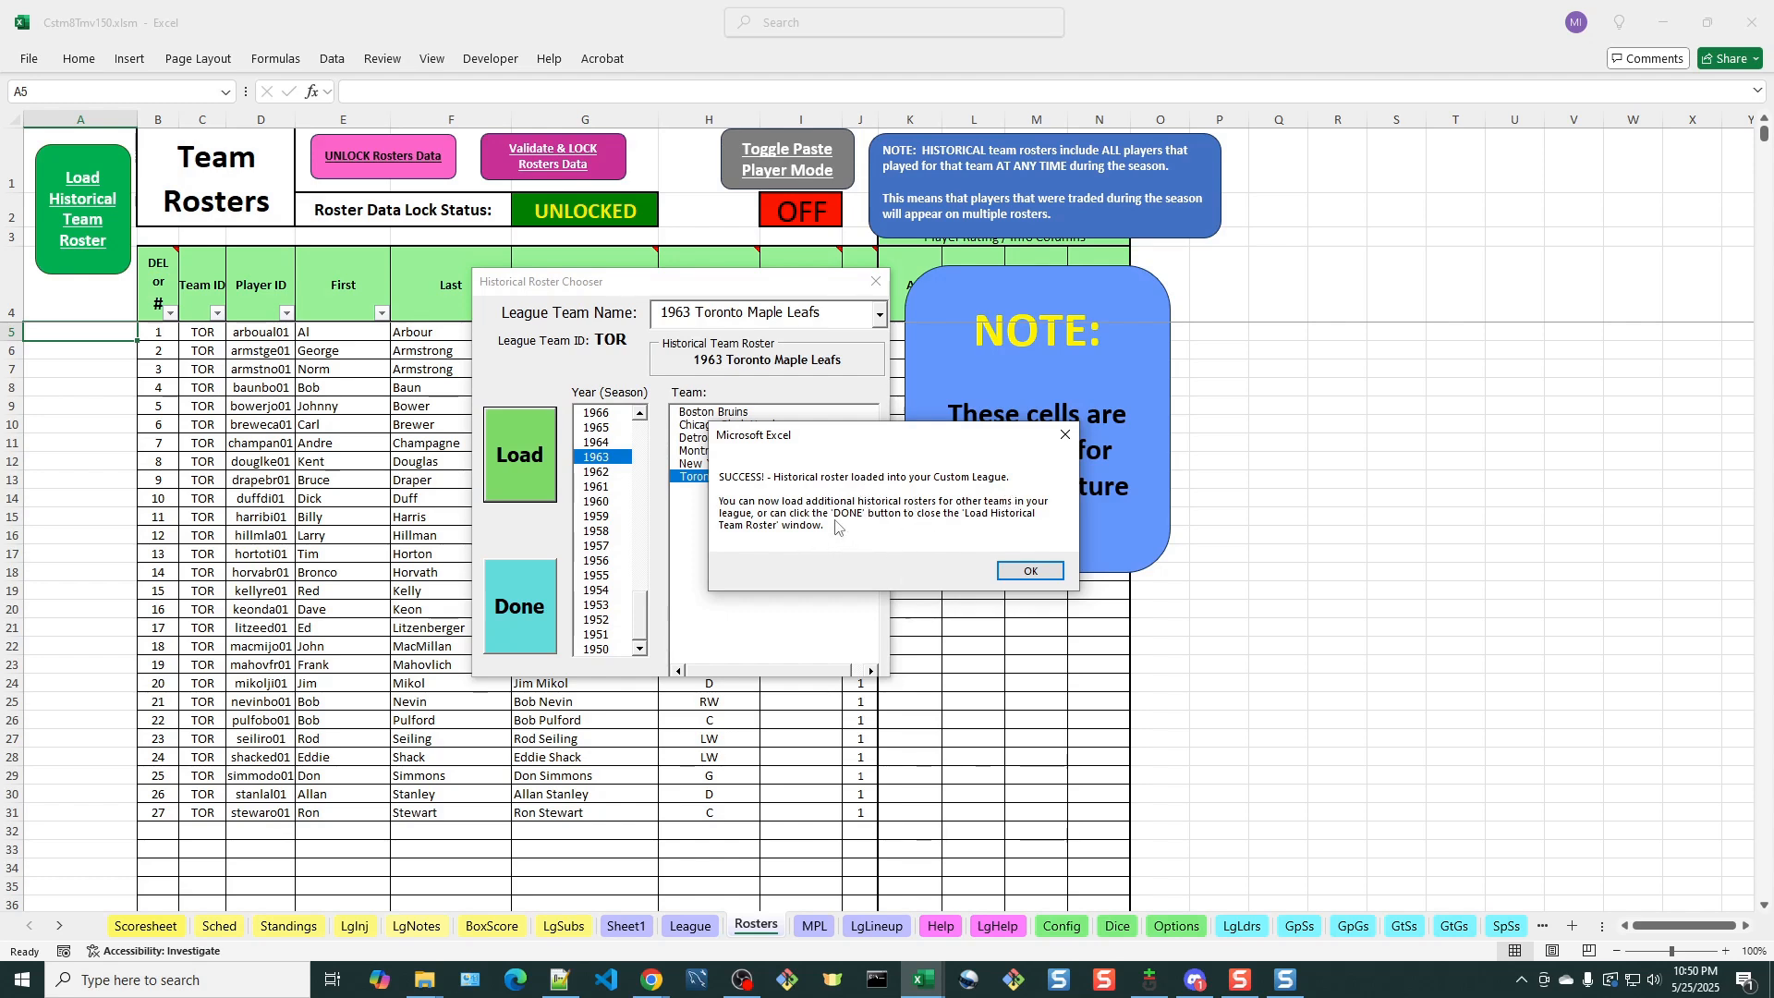
{"action": "left_click", "coordinate": [1058, 572]}
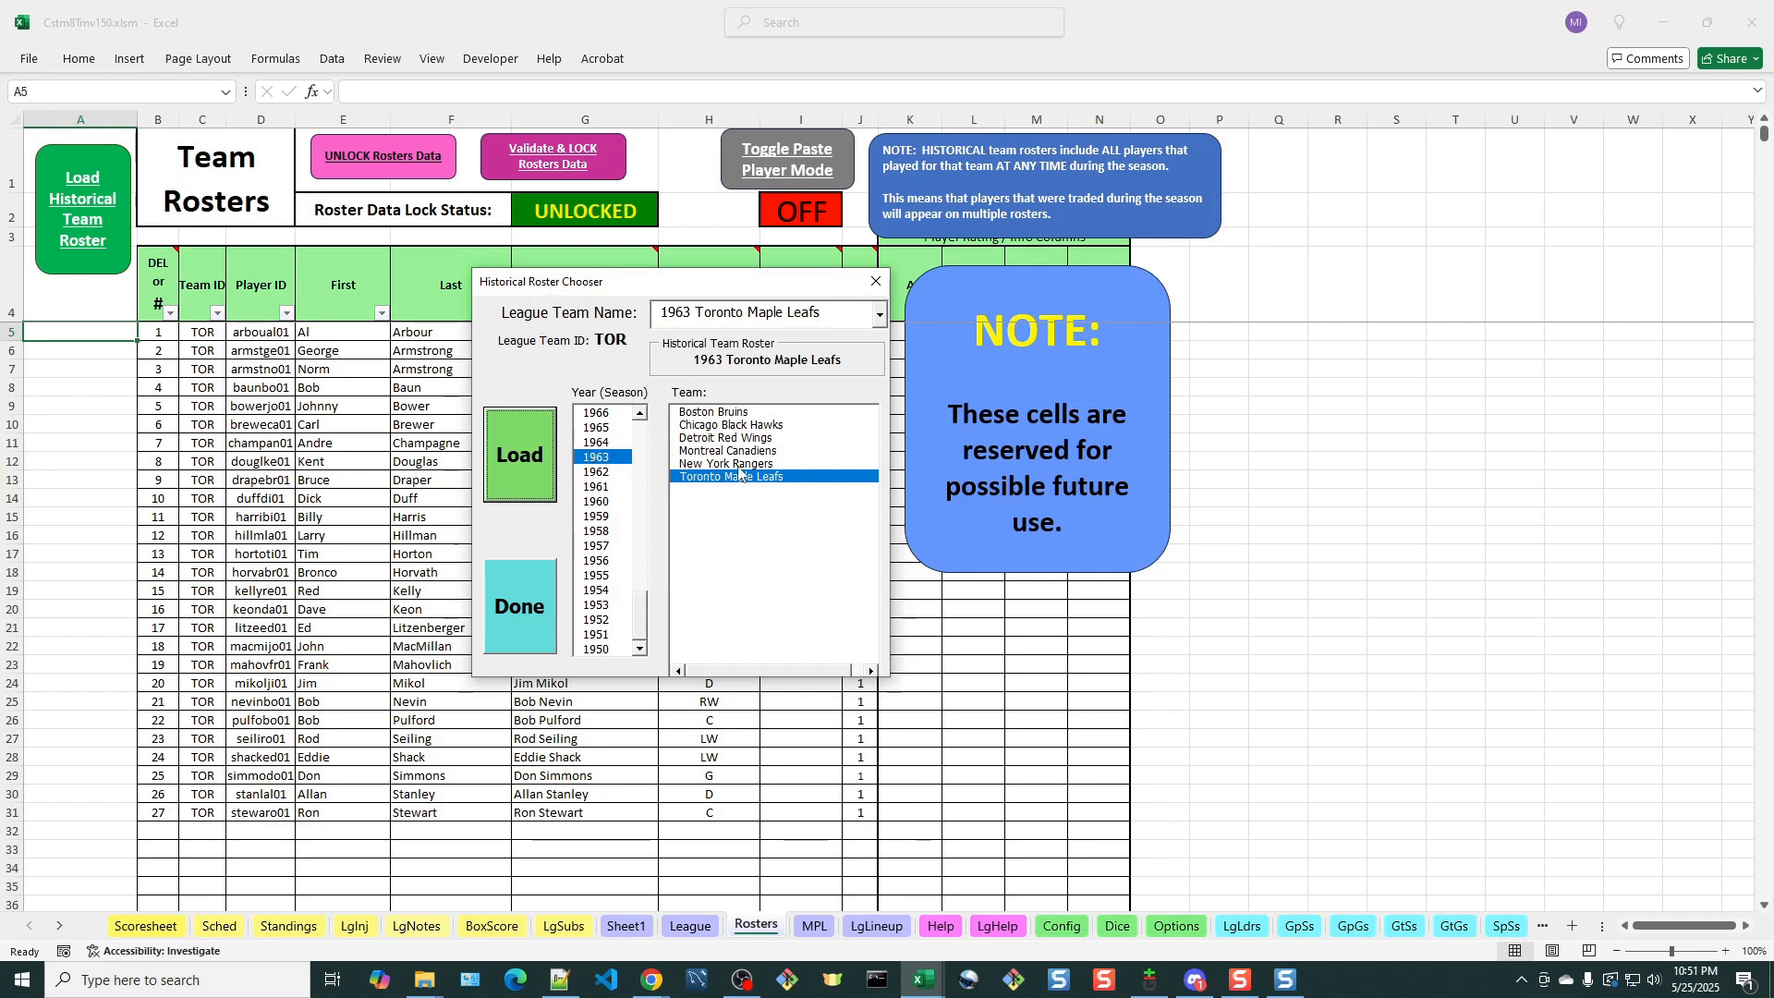
Load the 1972 Boston Bruins historical roster for the league team 1972 Boston Bruins and acknowledge the result
{"action": "left_click", "coordinate": [787, 313]}
{"action": "left_click", "coordinate": [879, 314]}
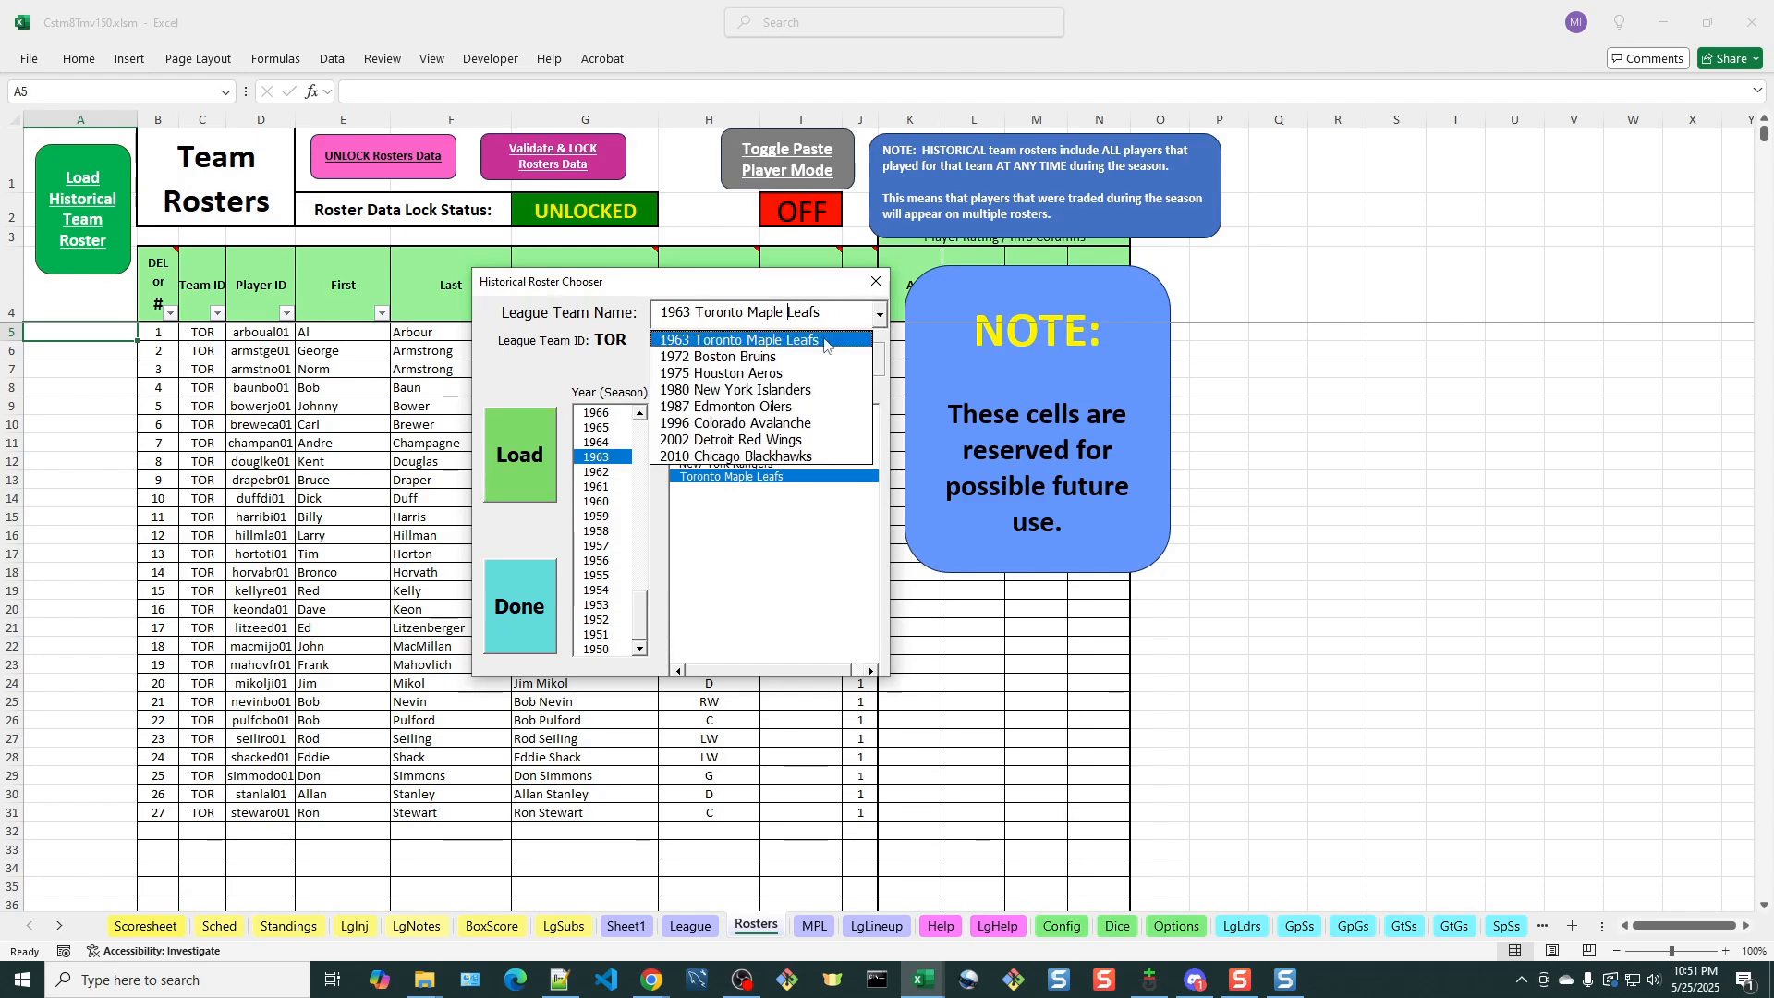
{"action": "left_click", "coordinate": [763, 358]}
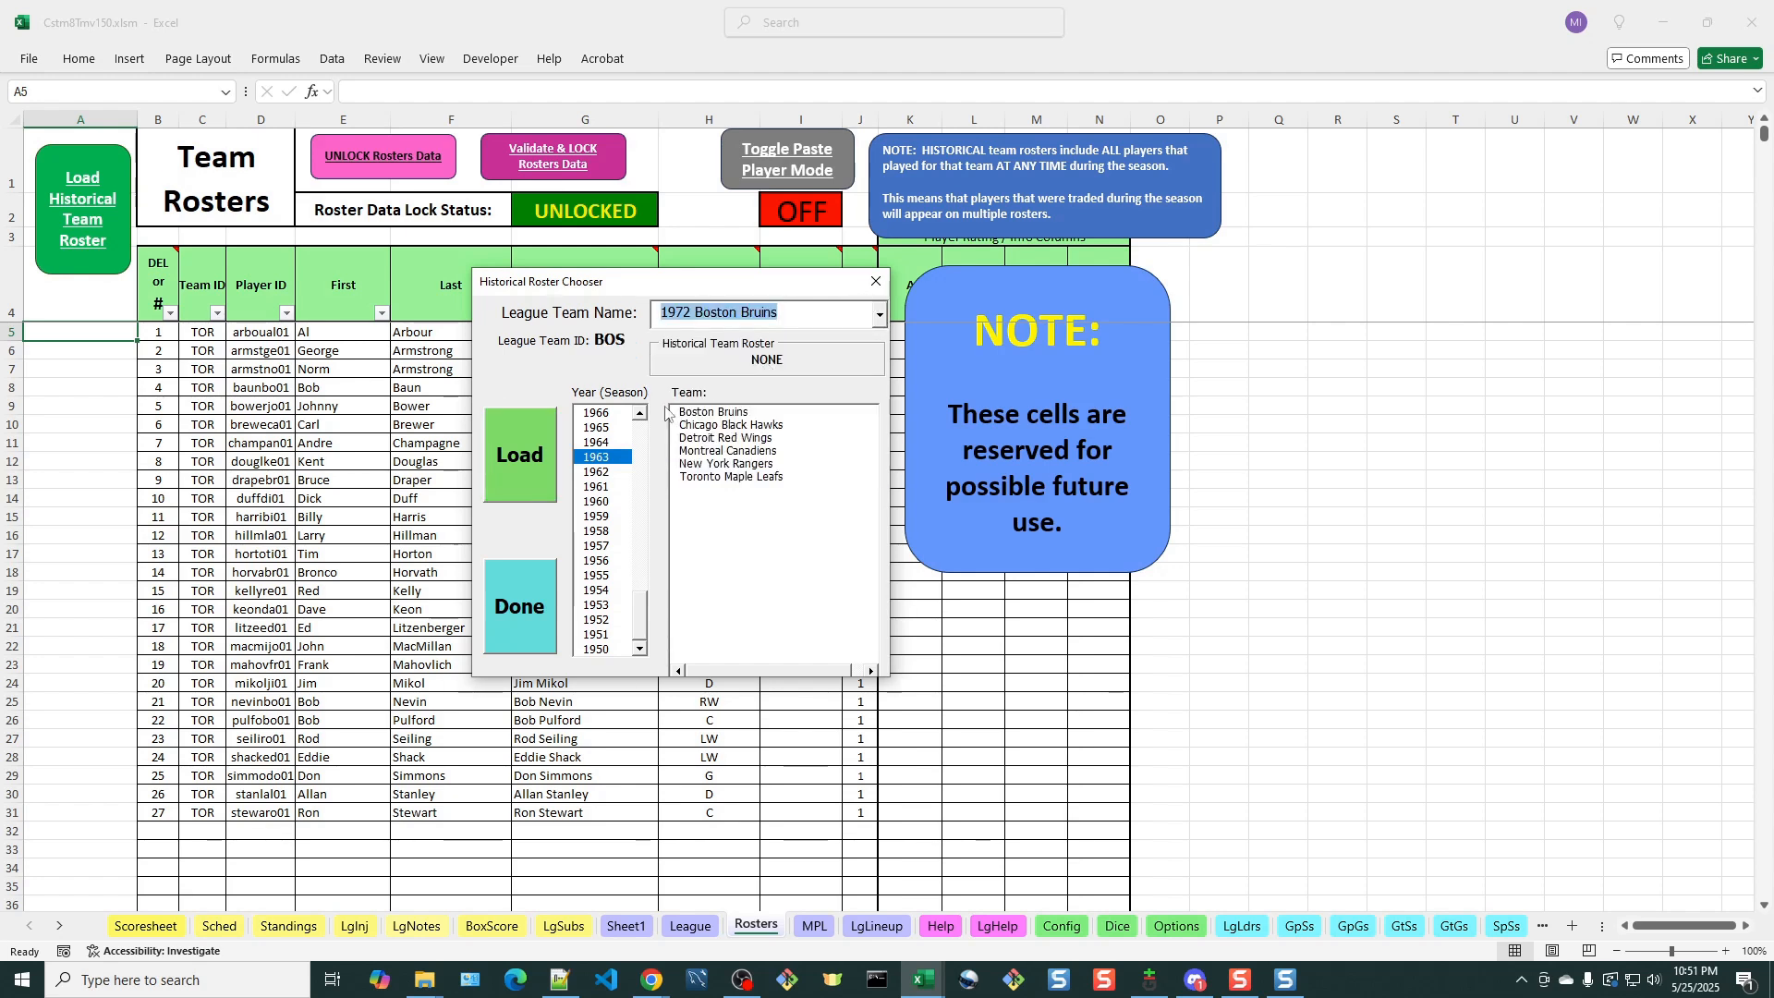
{"action": "left_click_drag", "start_coordinate": [638, 610], "coordinate": [644, 578]}
{"action": "left_click", "coordinate": [602, 487]}
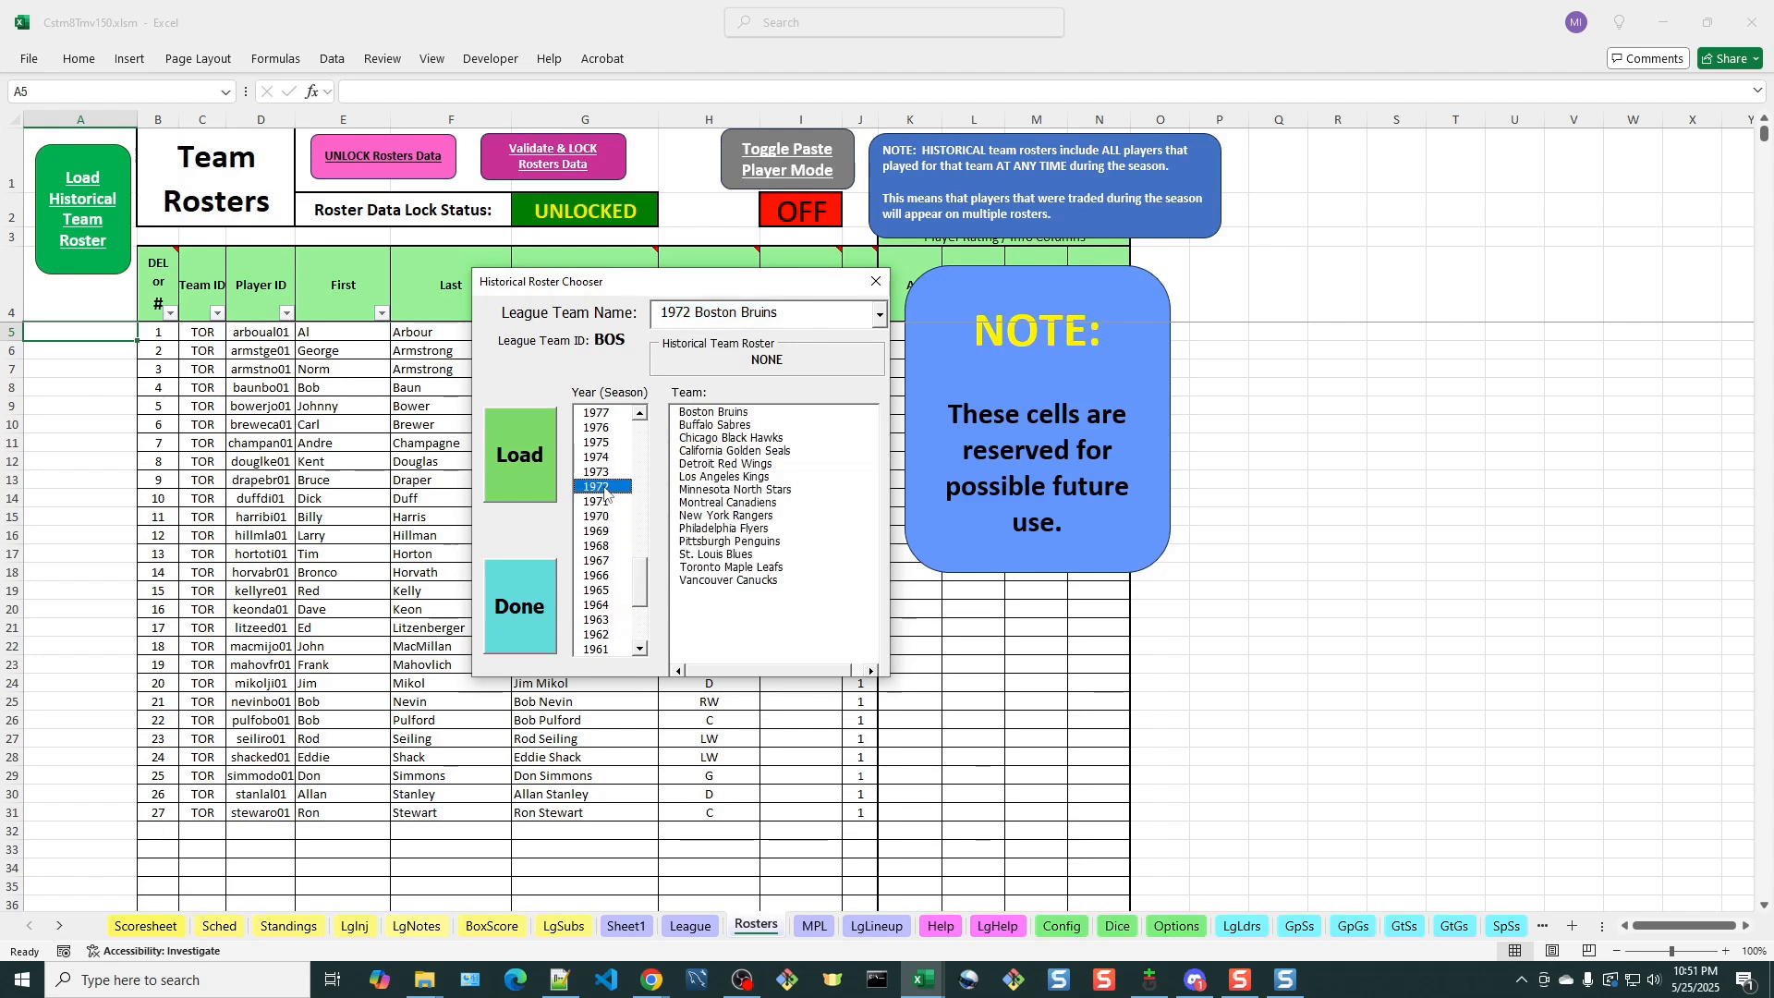
{"action": "left_click", "coordinate": [704, 415]}
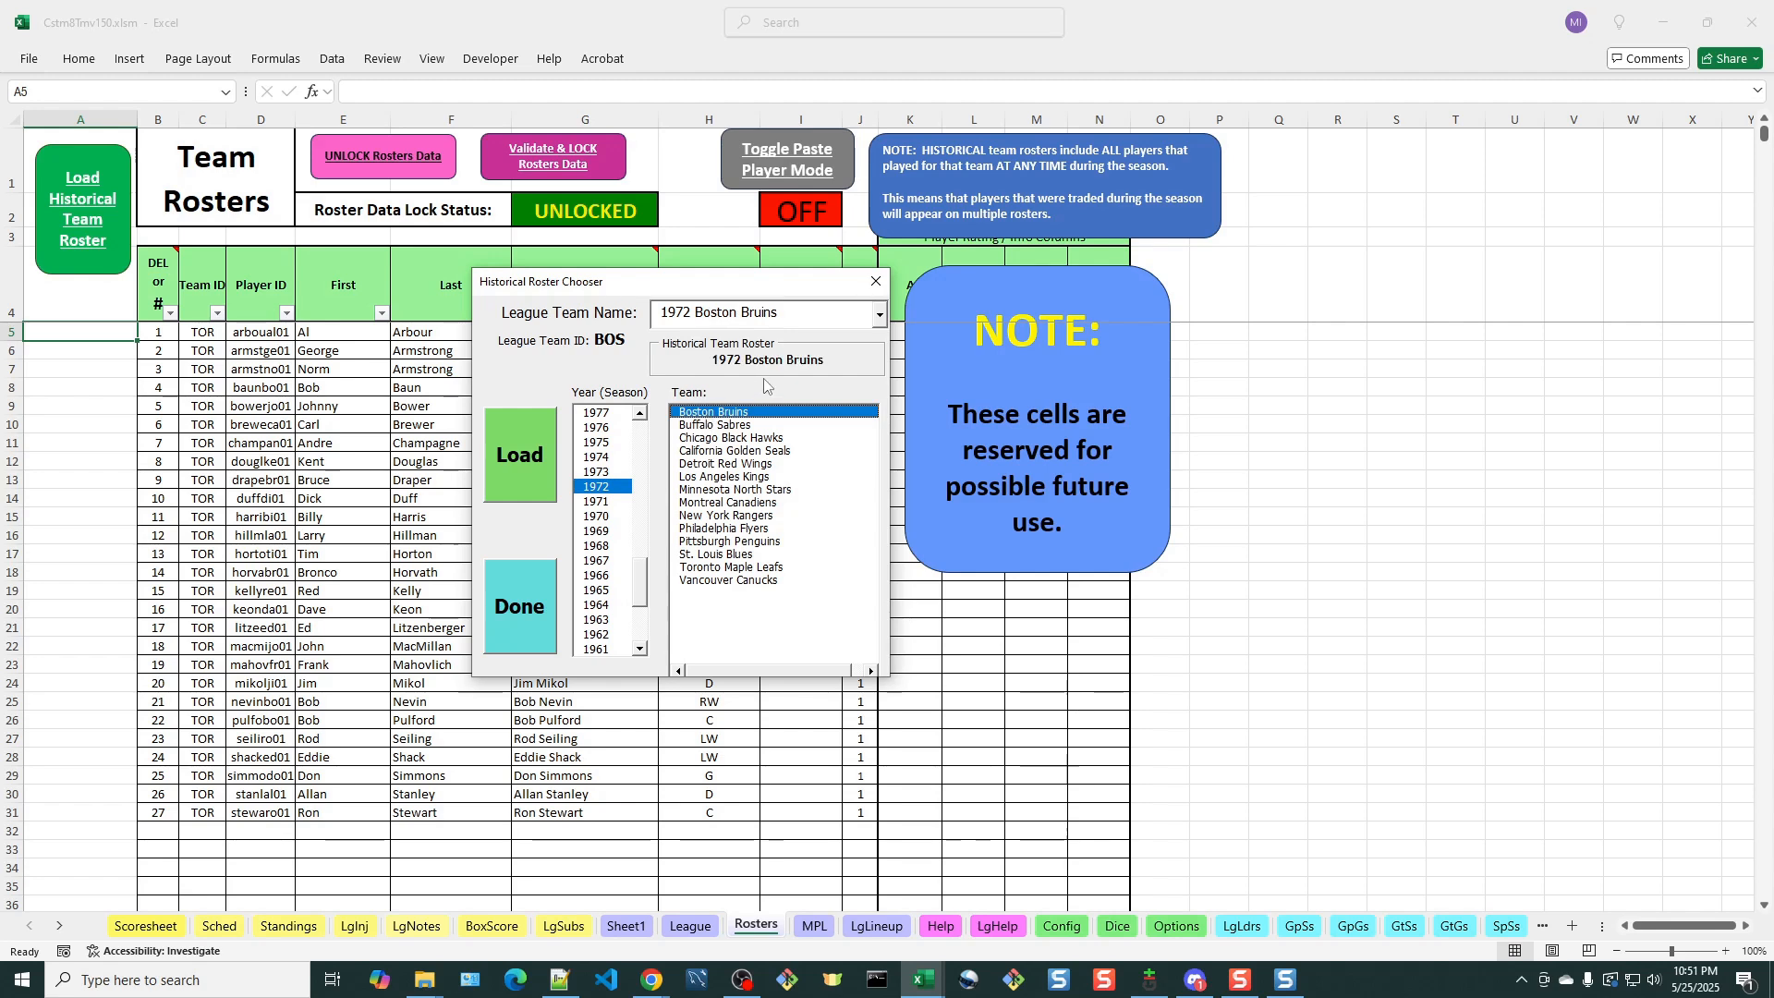
{"action": "left_click", "coordinate": [529, 455]}
{"action": "left_click", "coordinate": [957, 558]}
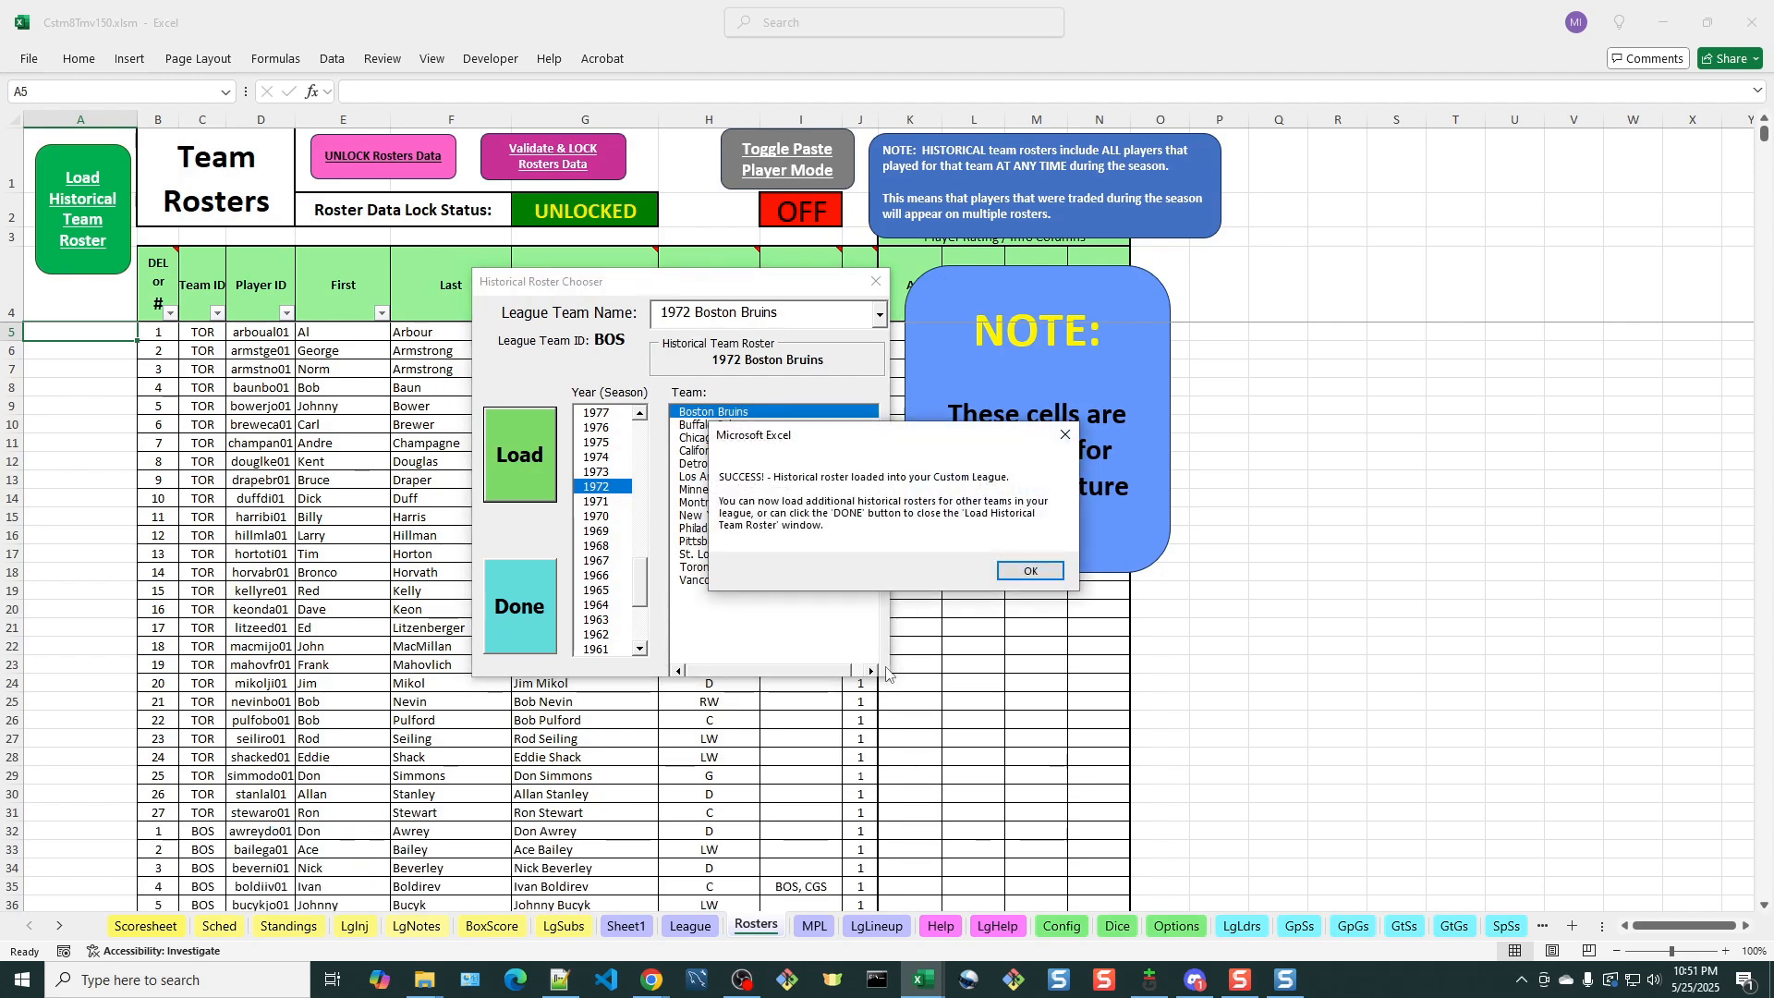
{"action": "left_click", "coordinate": [1027, 570]}
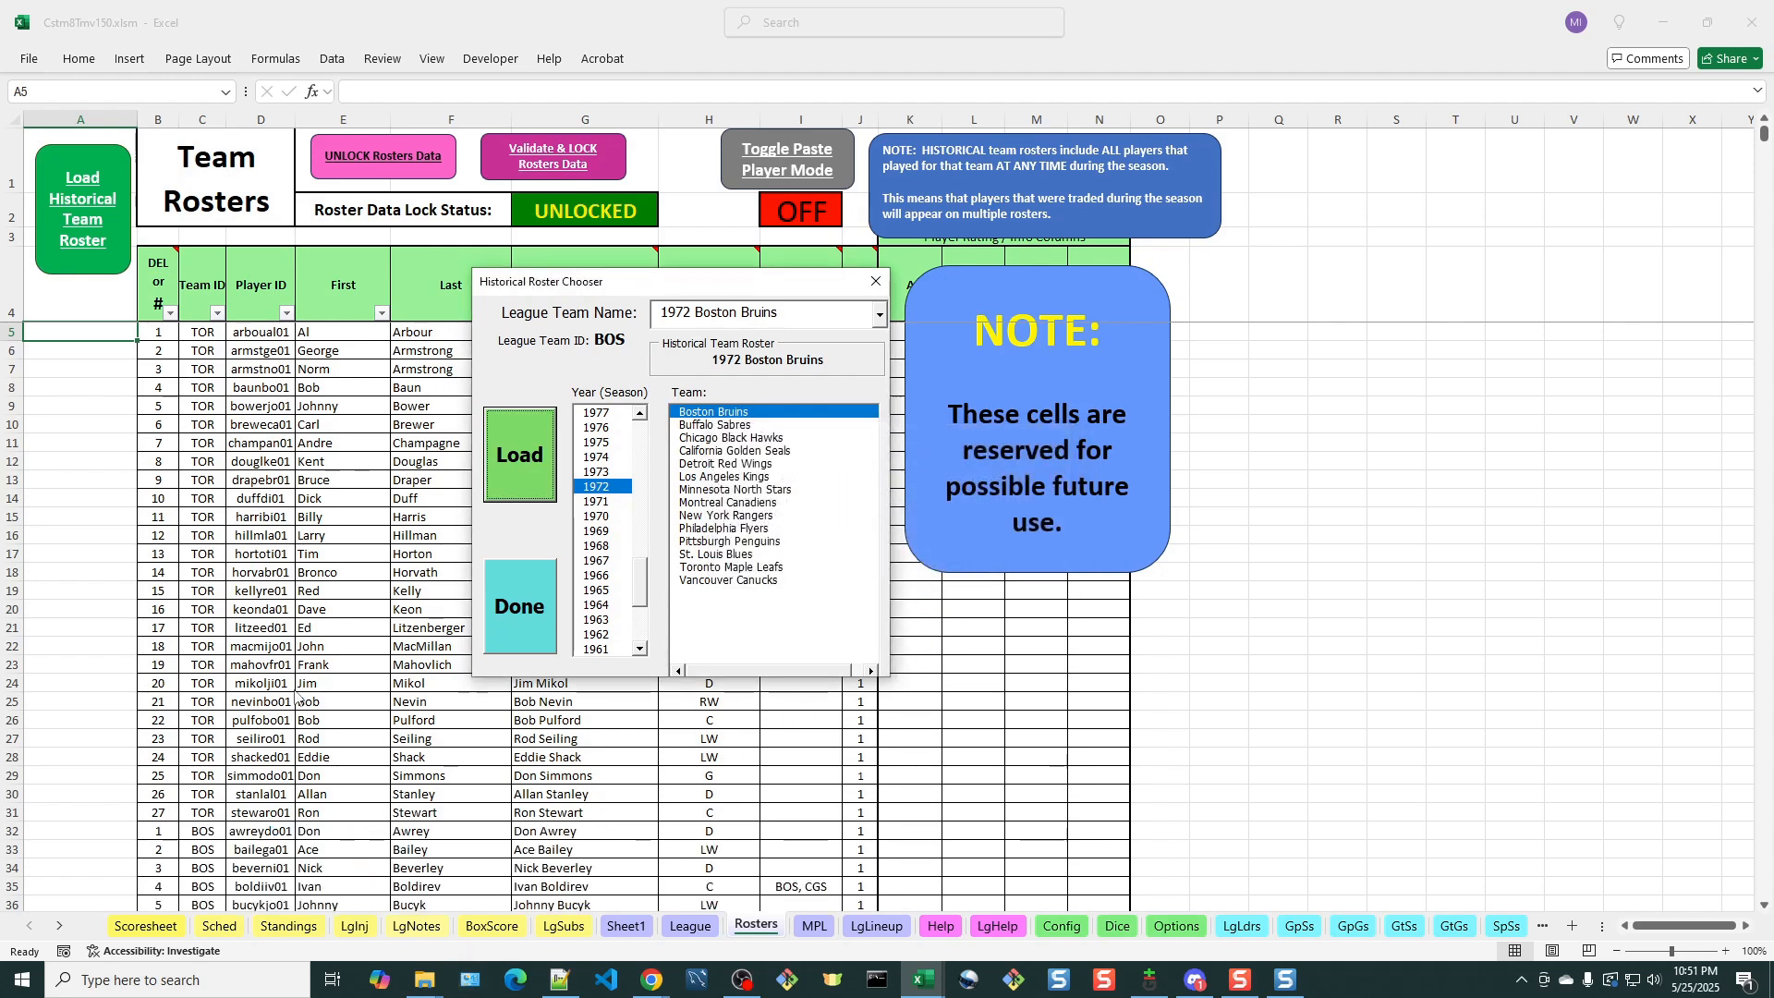
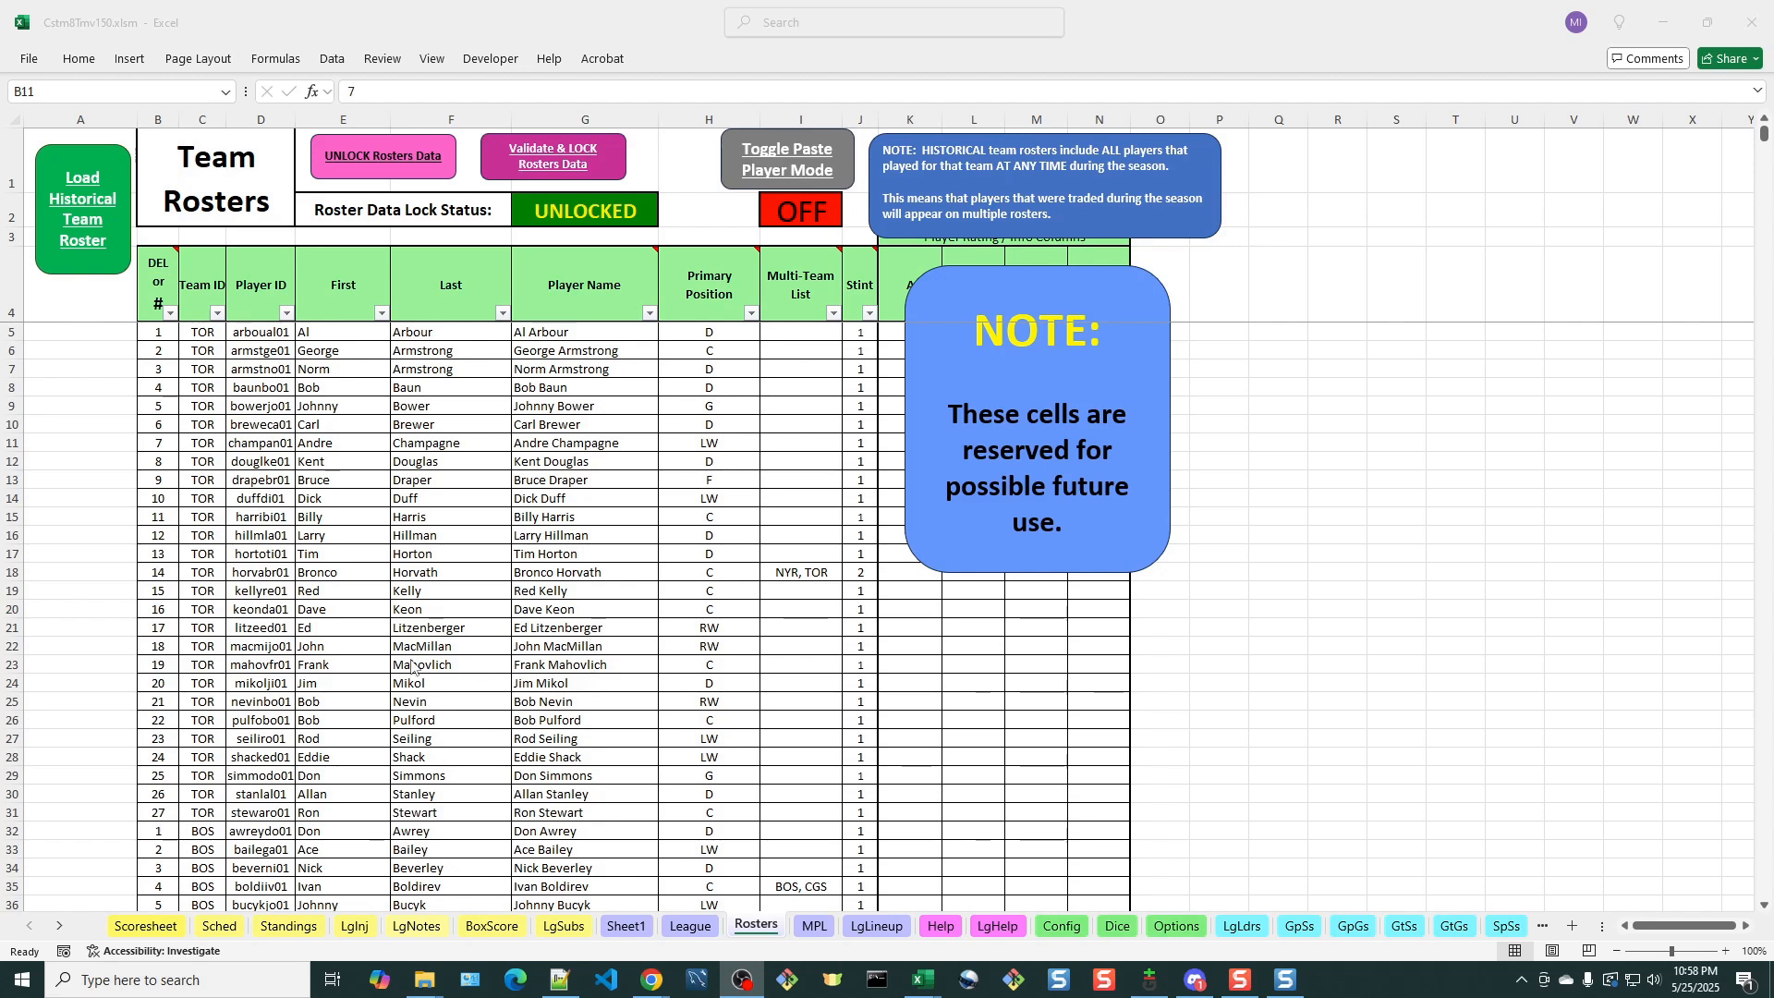
Delete Bruce Draper and Rod Seiling from the Toronto roster and confirm both deletions
{"action": "scroll", "coordinate": [411, 665], "scroll_direction": "down", "scroll_amount": 3}
{"action": "scroll", "coordinate": [411, 665], "scroll_direction": "up", "scroll_amount": 3}
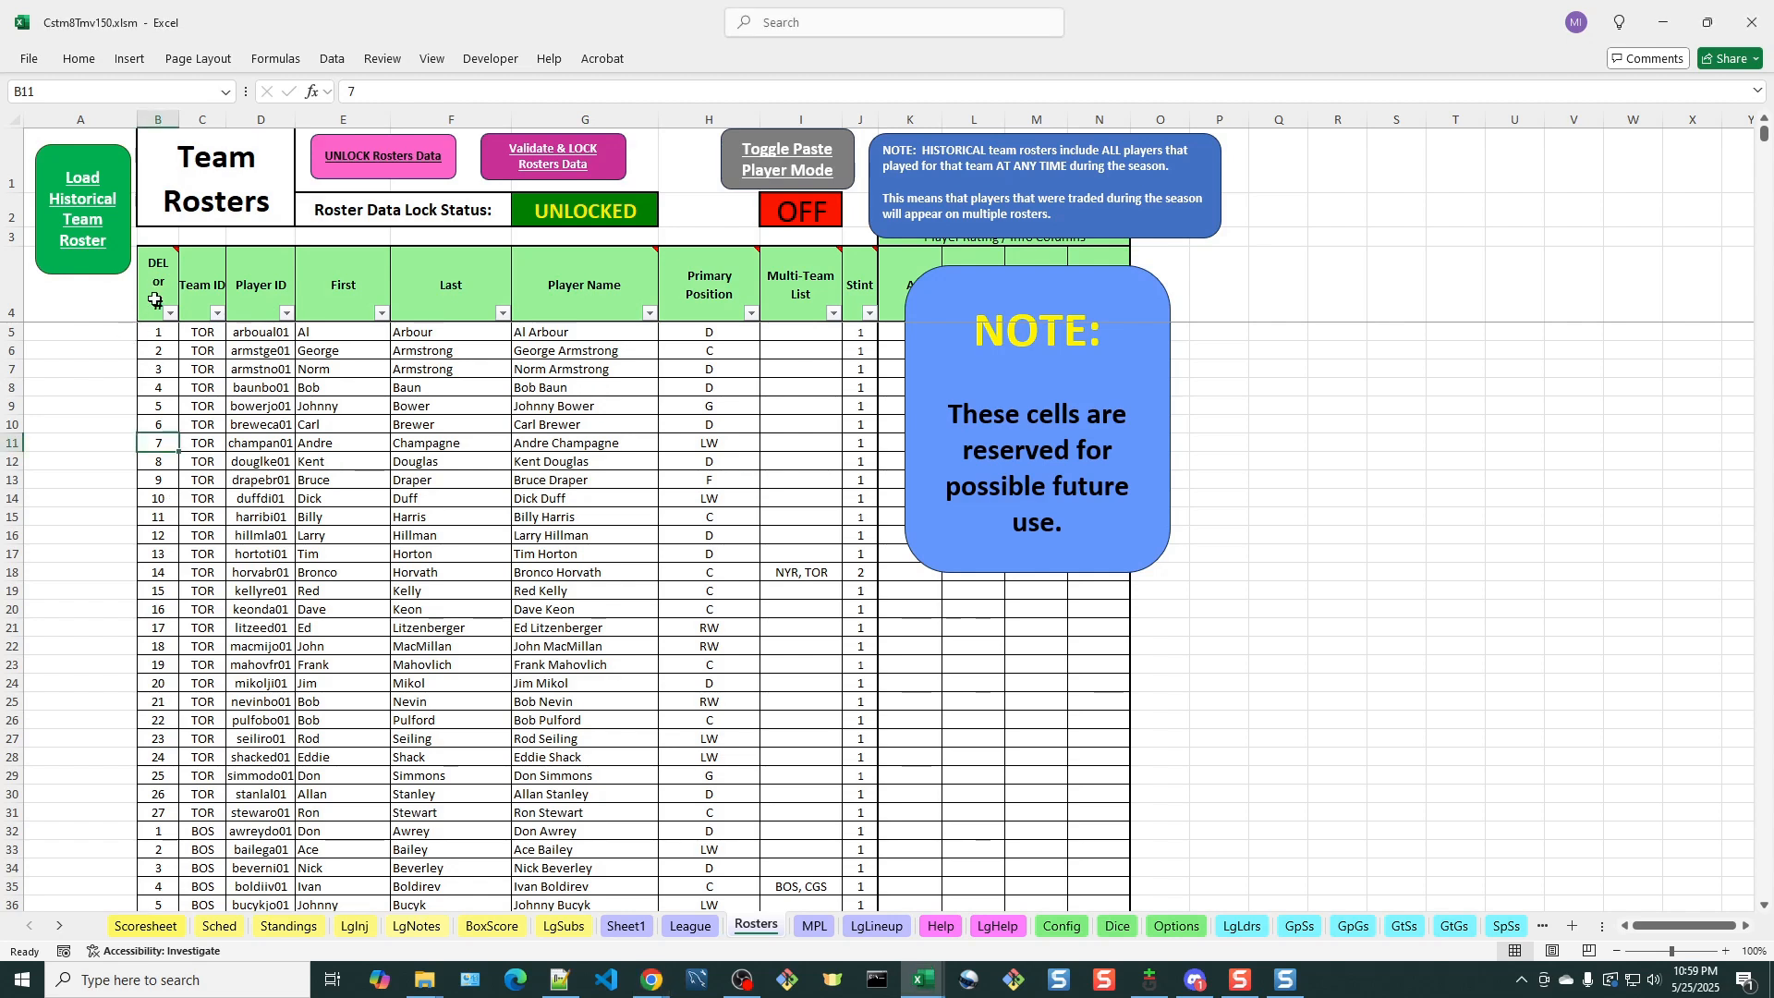
{"action": "mouse_move", "coordinate": [158, 289]}
{"action": "left_click", "coordinate": [150, 479]}
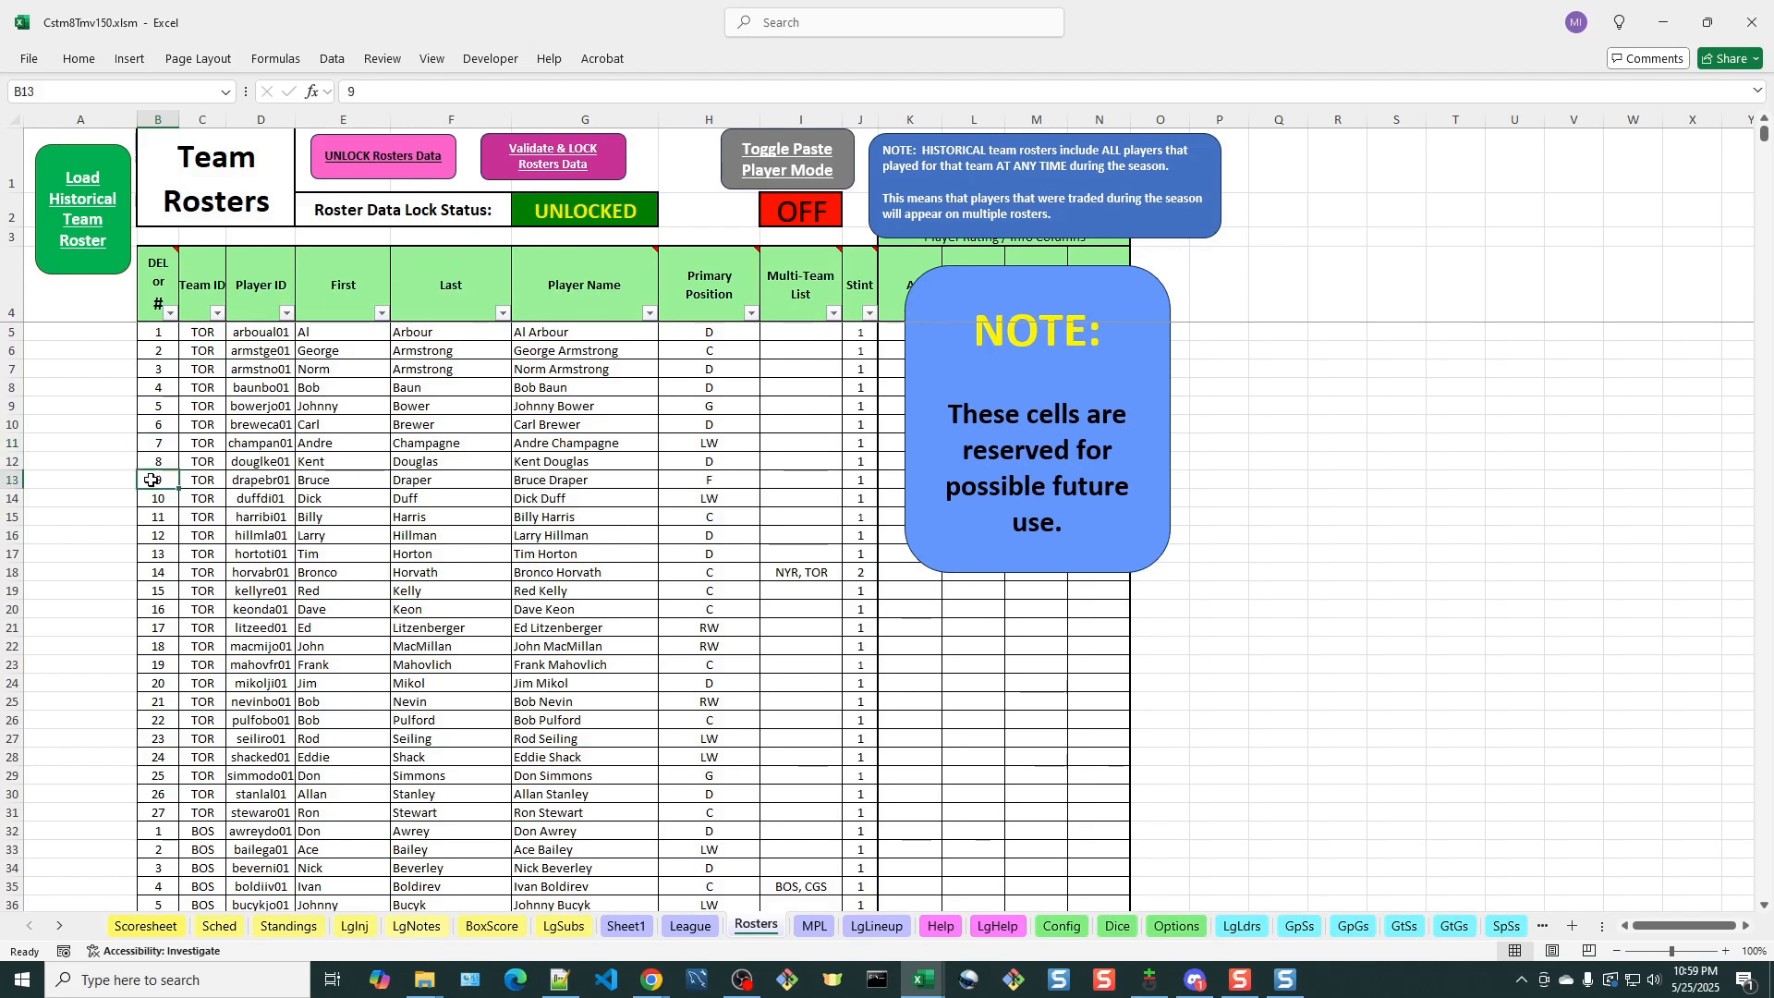
{"action": "double_click", "coordinate": [157, 481]}
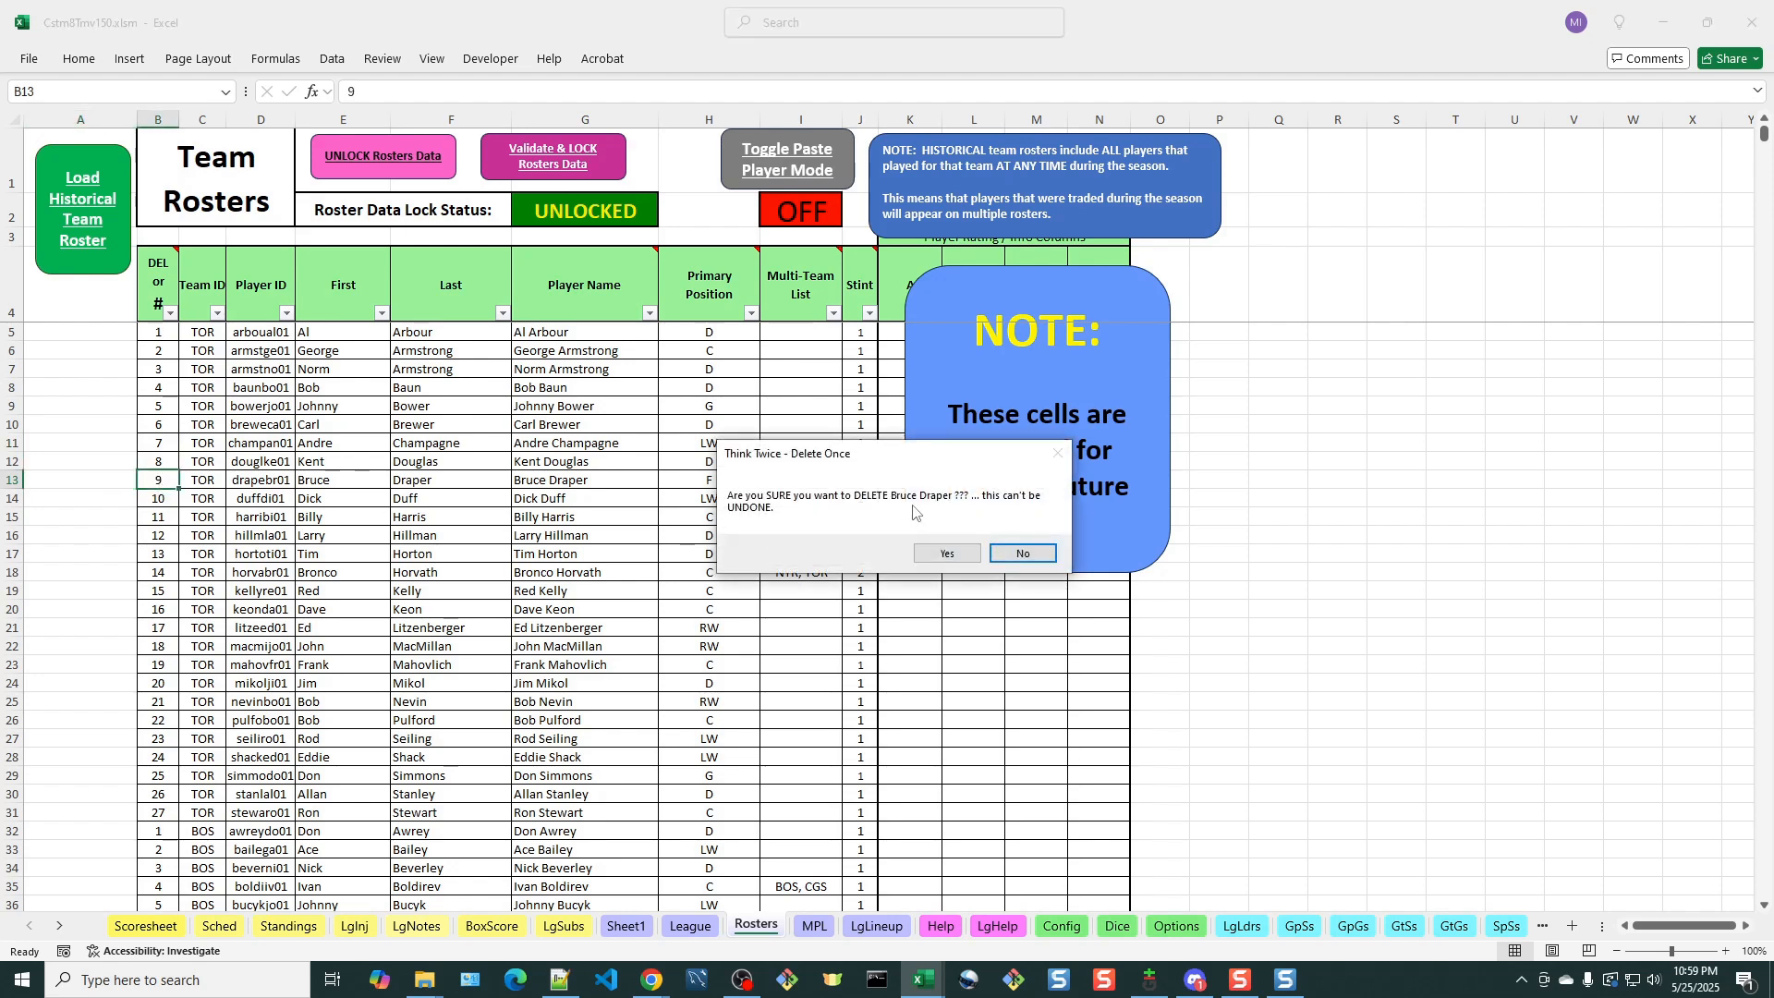
{"action": "left_click", "coordinate": [948, 555]}
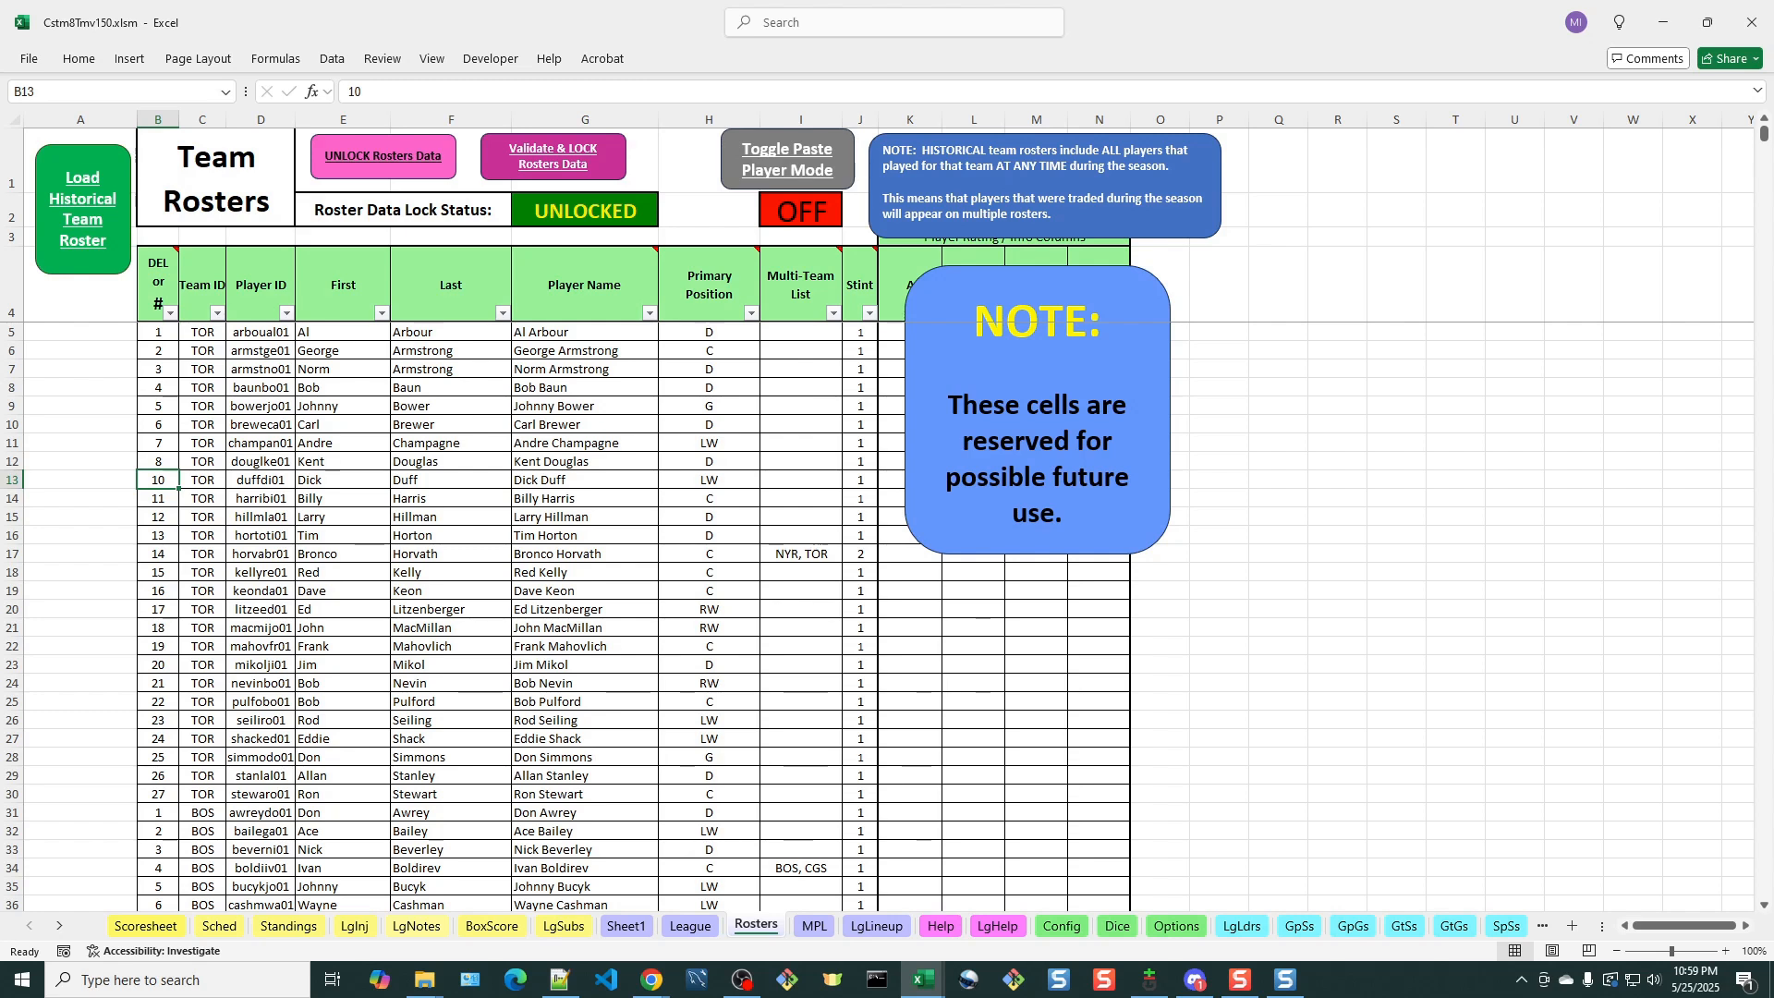
{"action": "double_click", "coordinate": [151, 719]}
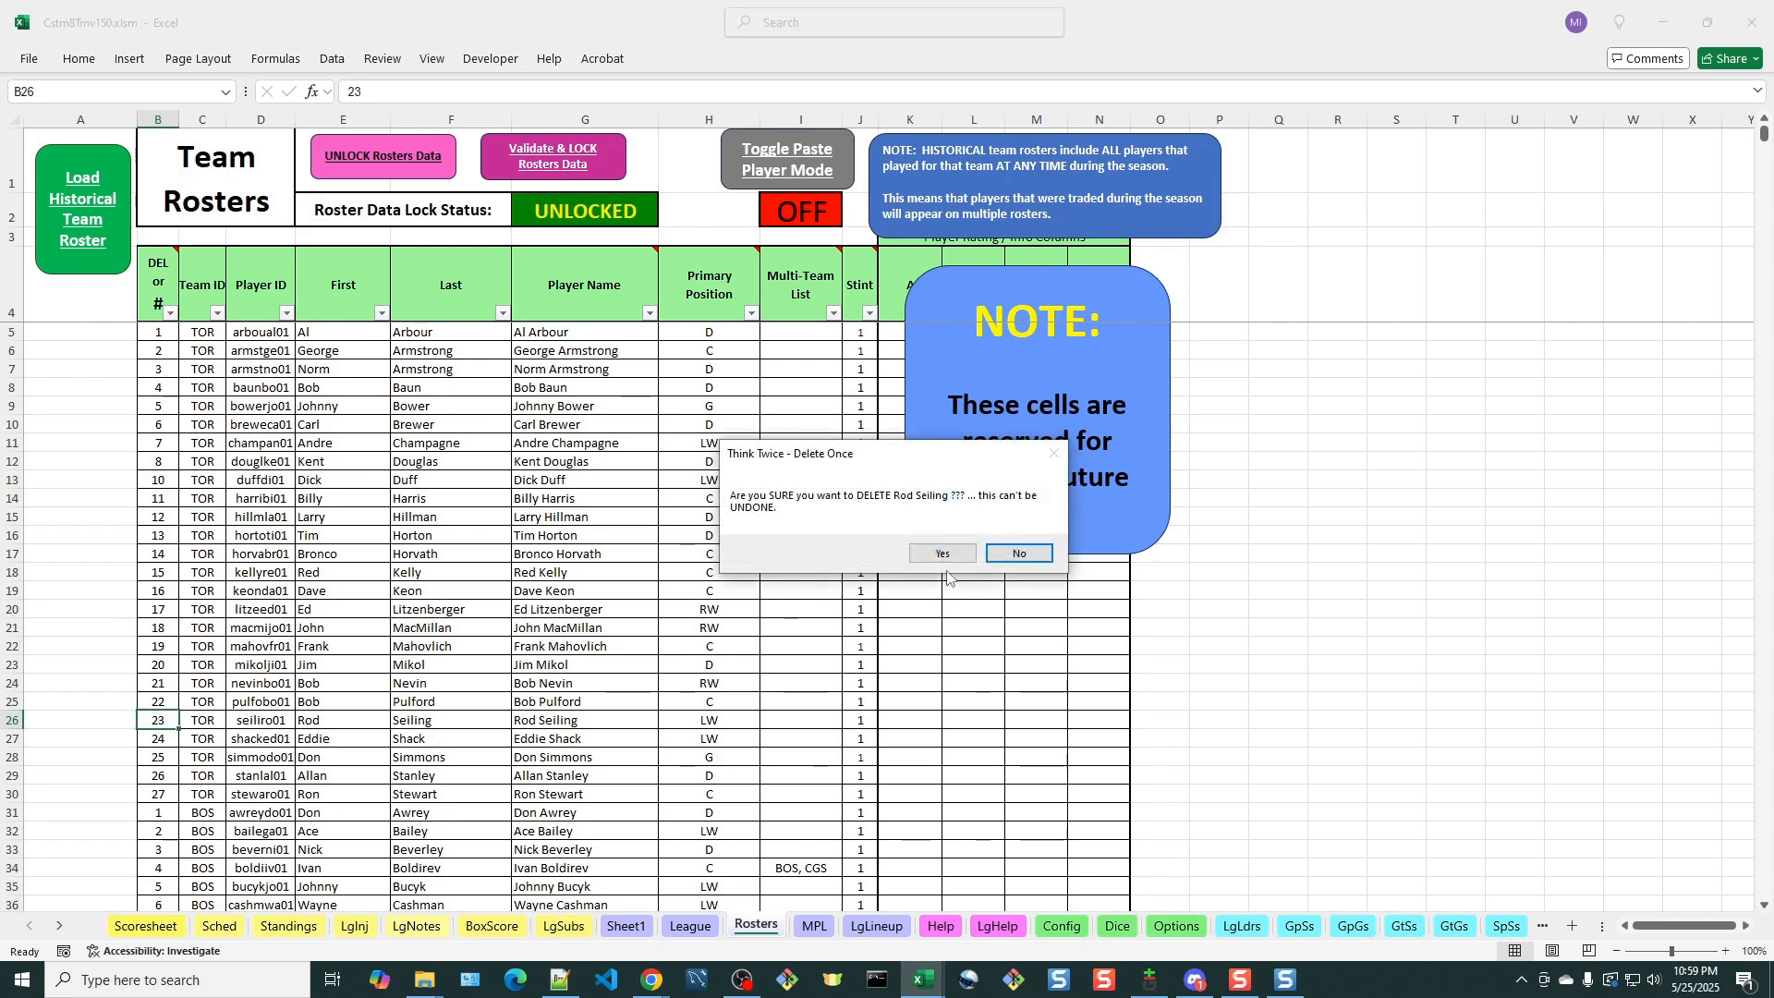
{"action": "left_click", "coordinate": [942, 553]}
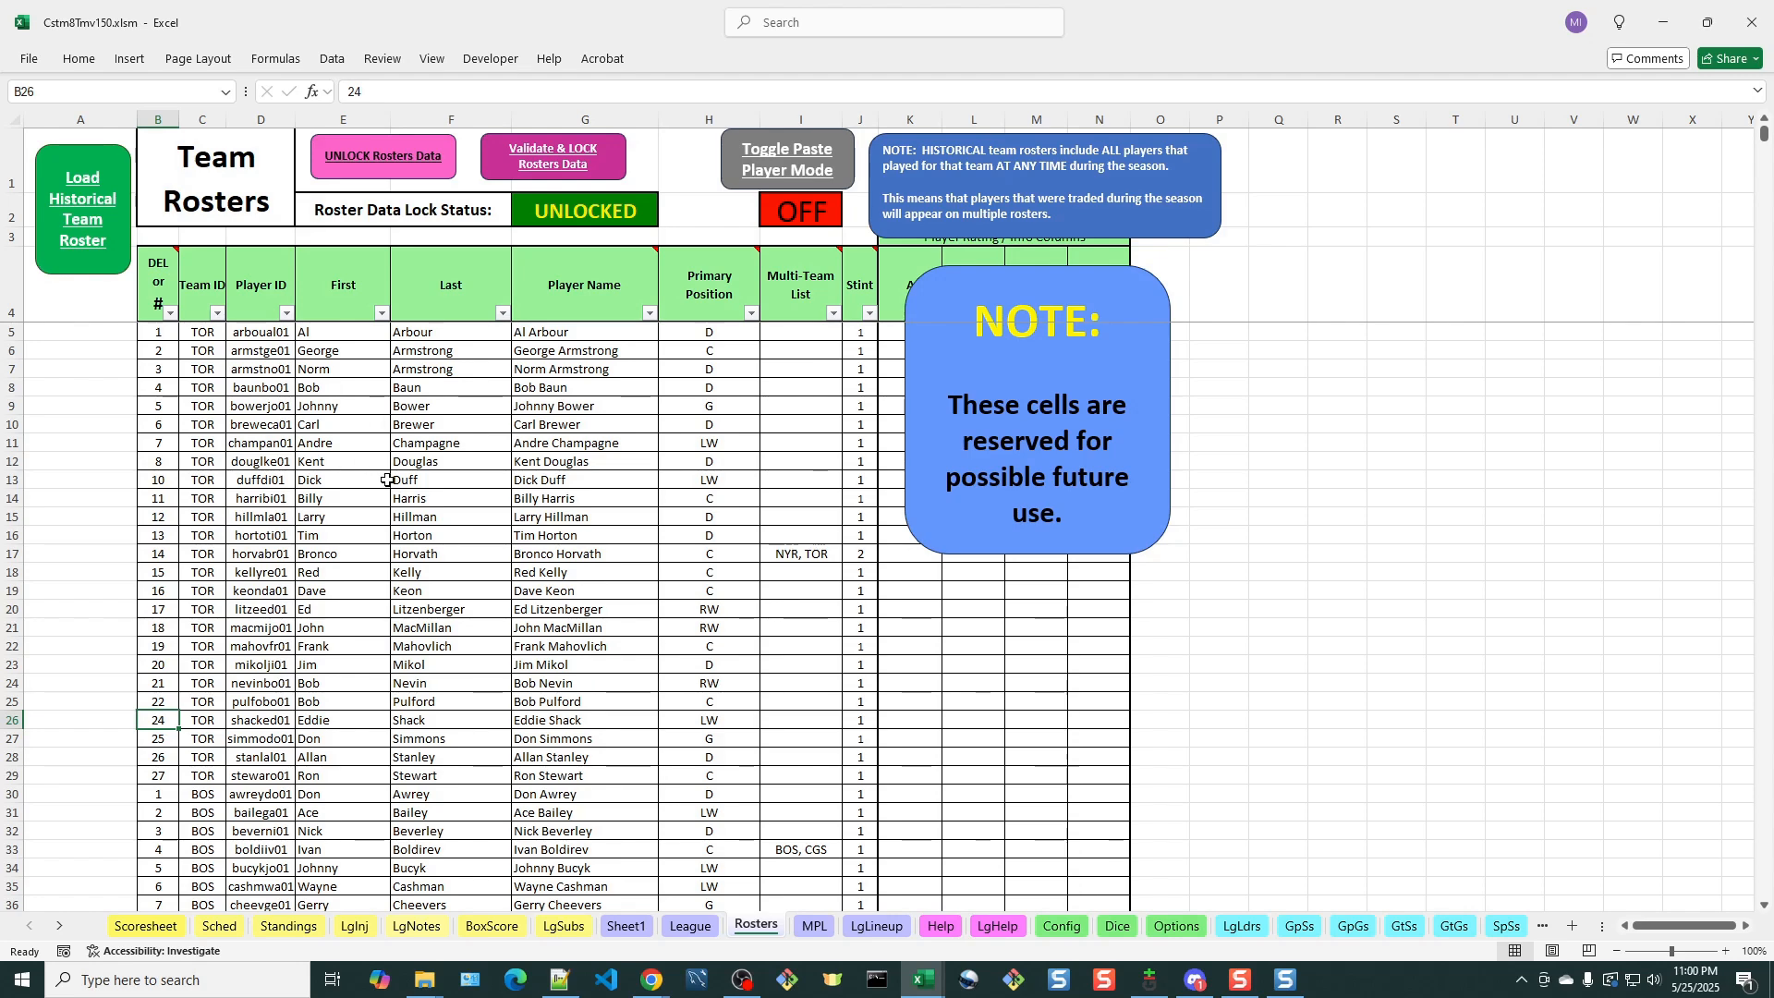
Review the loaded roster rows on the Rosters sheet from Toronto through Boston and Houston to the New York Islanders
{"action": "scroll", "coordinate": [383, 485], "scroll_direction": "down", "scroll_amount": 3}
{"action": "scroll", "coordinate": [391, 512], "scroll_direction": "up", "scroll_amount": 3}
{"action": "scroll", "coordinate": [551, 610], "scroll_direction": "down", "scroll_amount": 2}
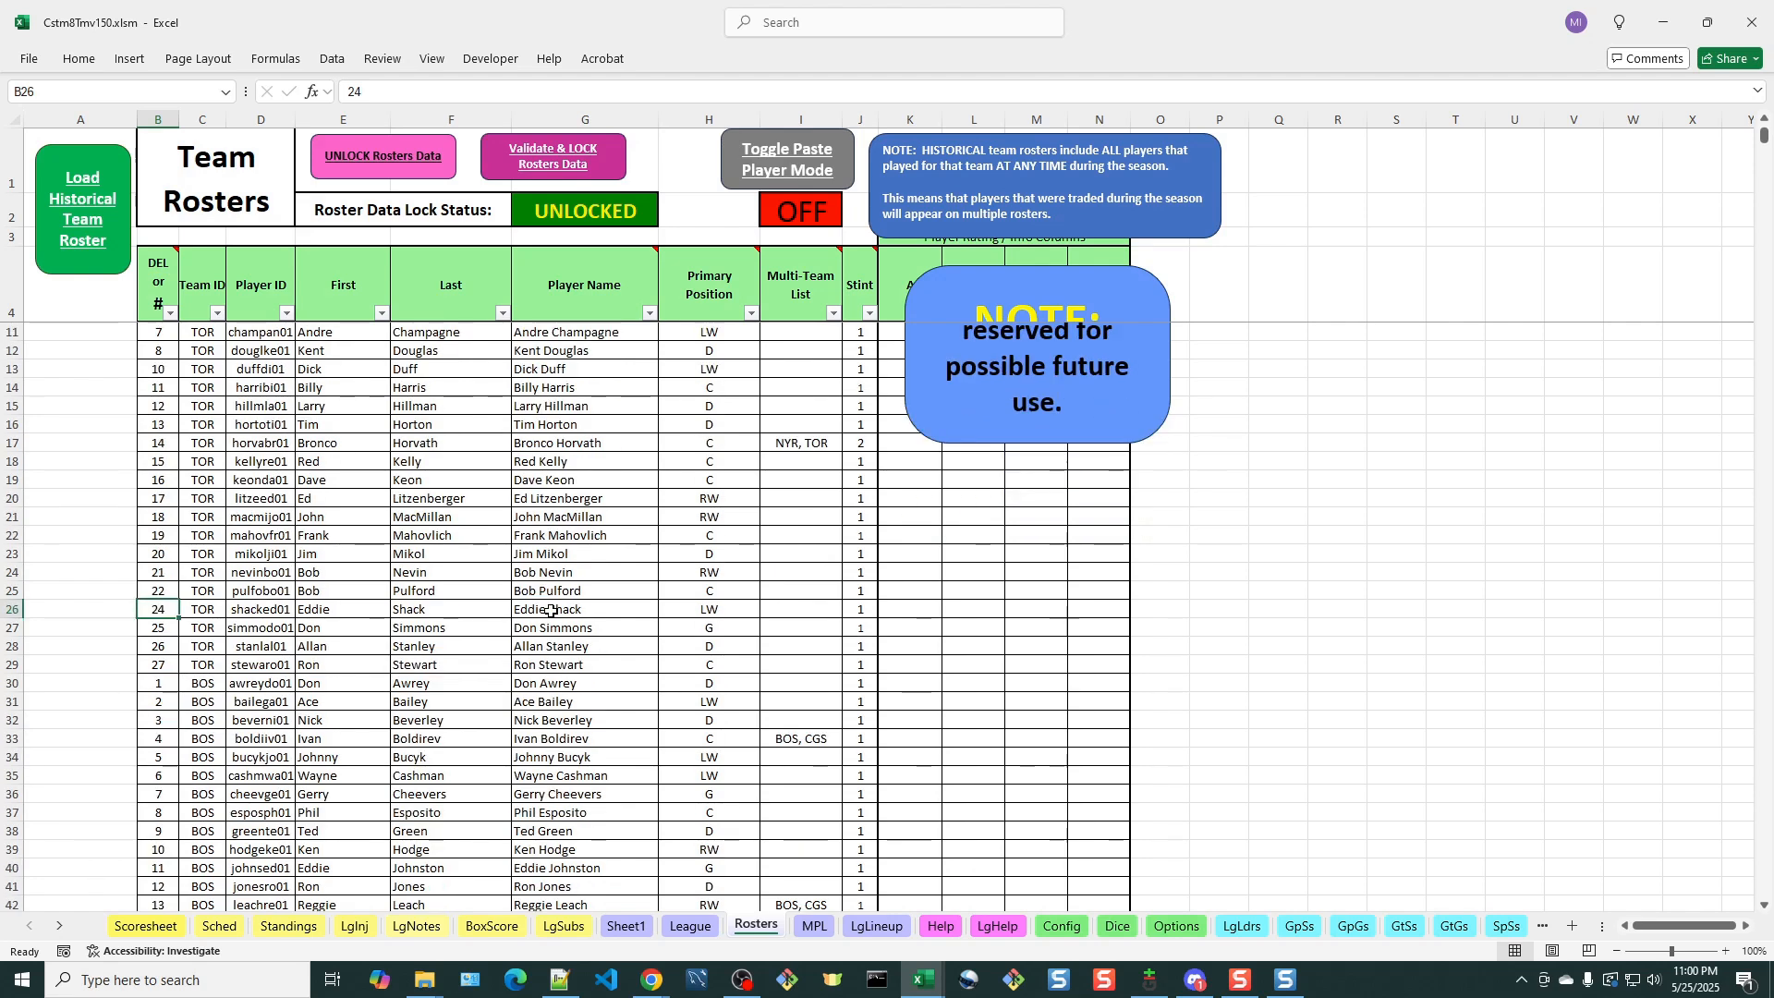
{"action": "scroll", "coordinate": [550, 610], "scroll_direction": "down", "scroll_amount": 2}
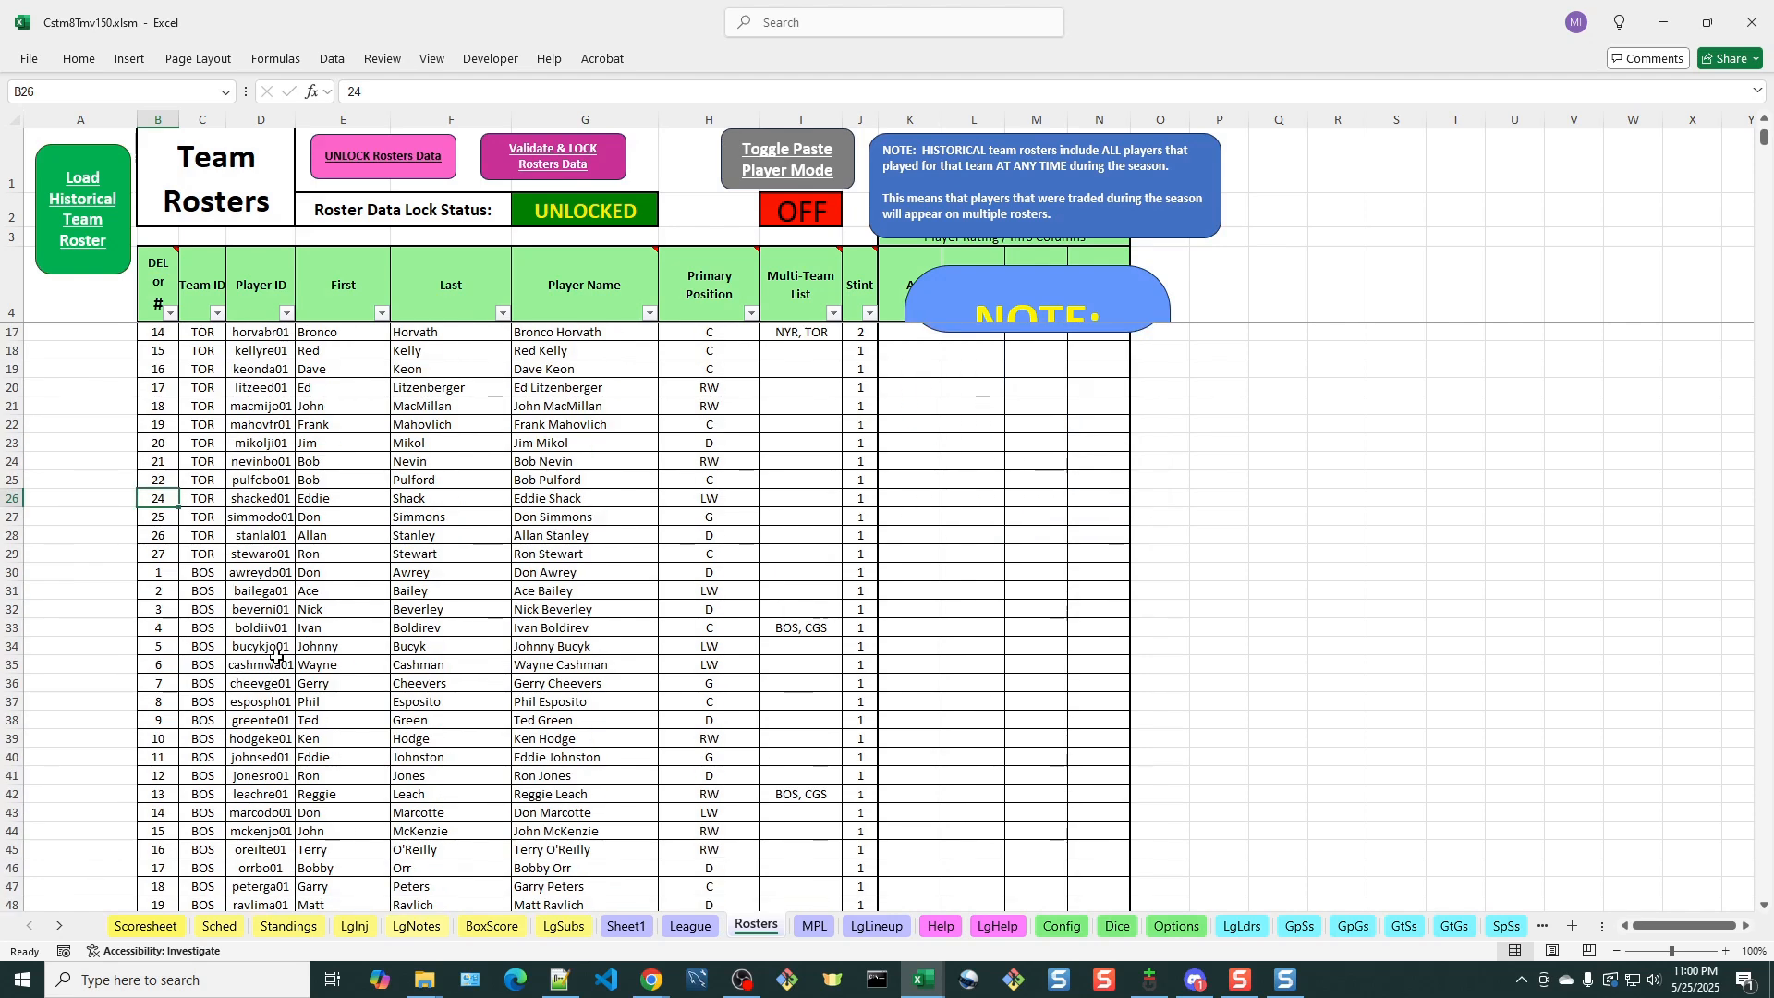
{"action": "scroll", "coordinate": [268, 654], "scroll_direction": "down", "scroll_amount": 6}
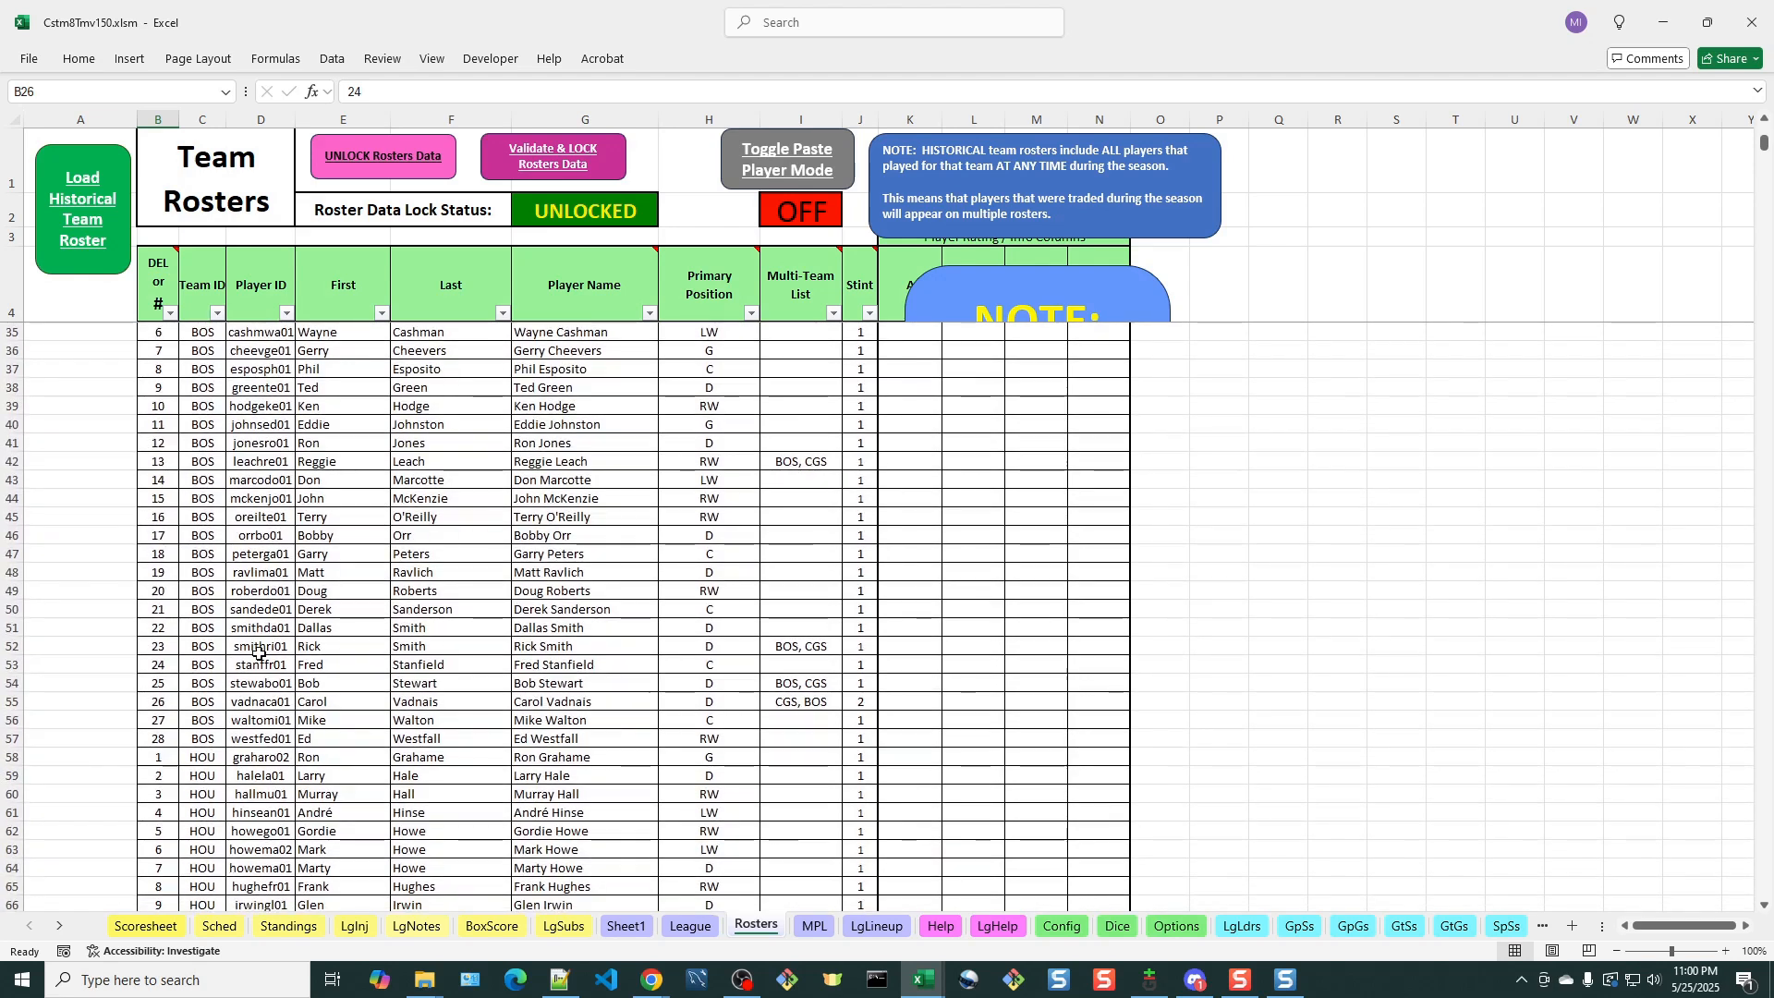
{"action": "scroll", "coordinate": [282, 603], "scroll_direction": "down", "scroll_amount": 2}
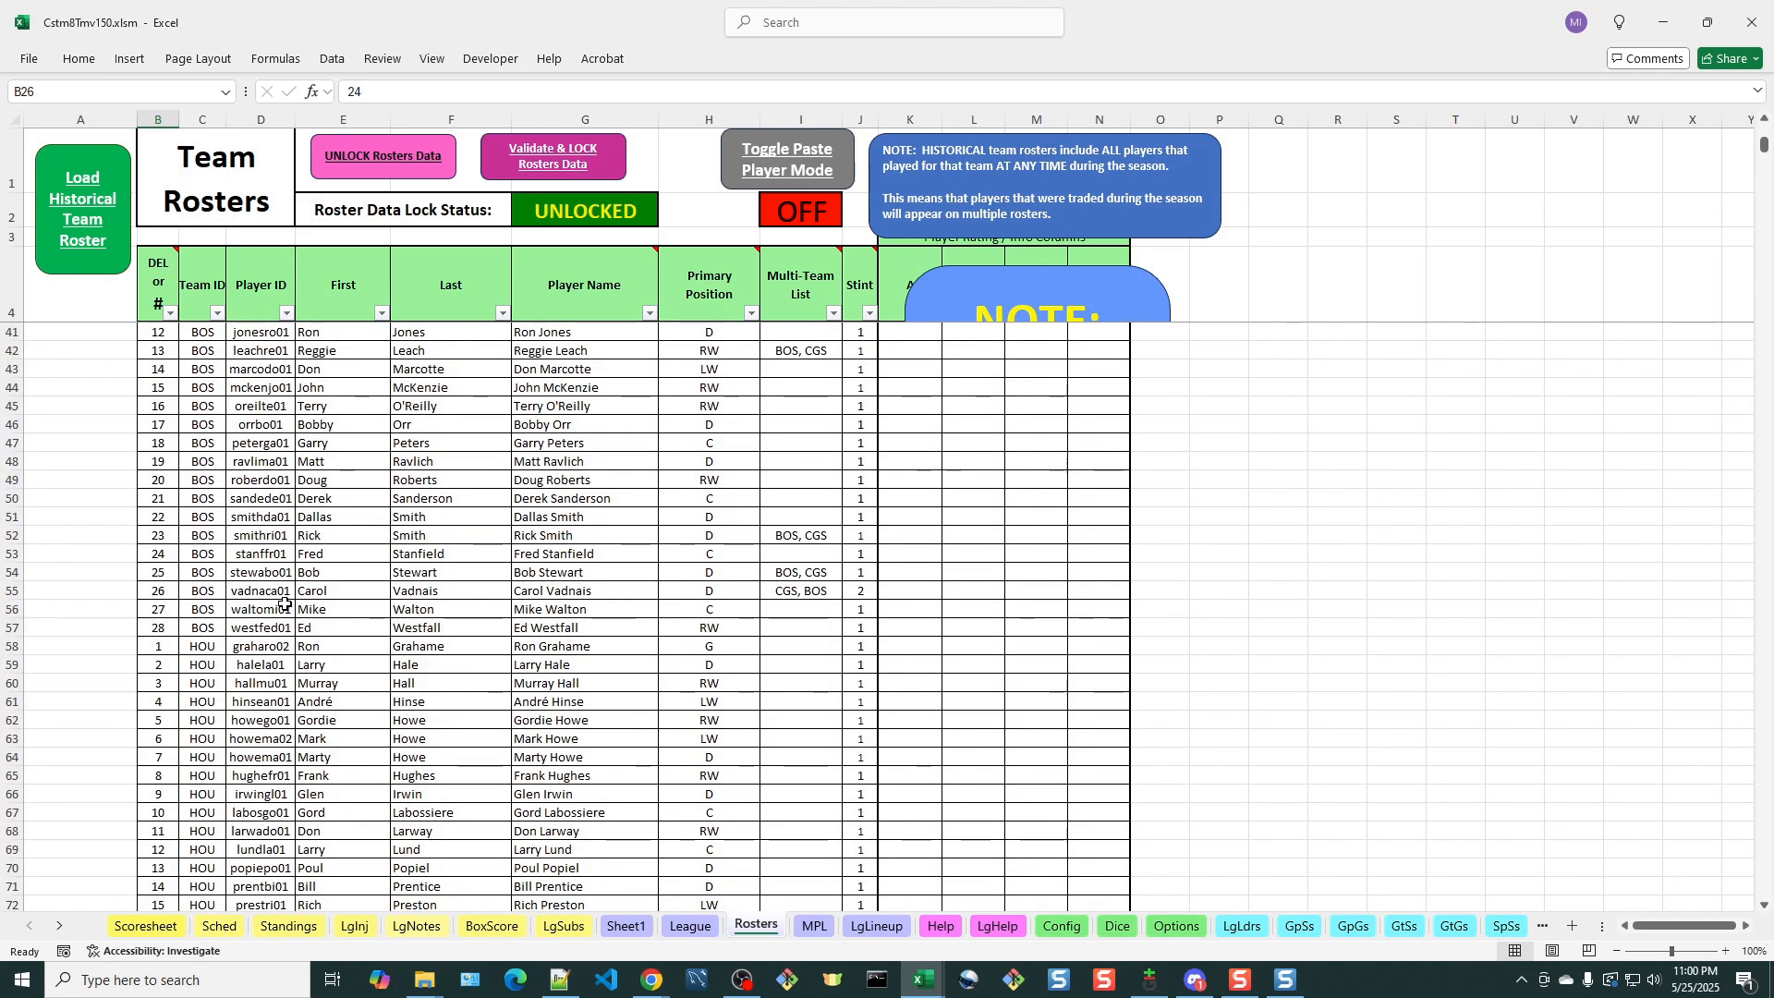
{"action": "scroll", "coordinate": [268, 524], "scroll_direction": "down", "scroll_amount": 1}
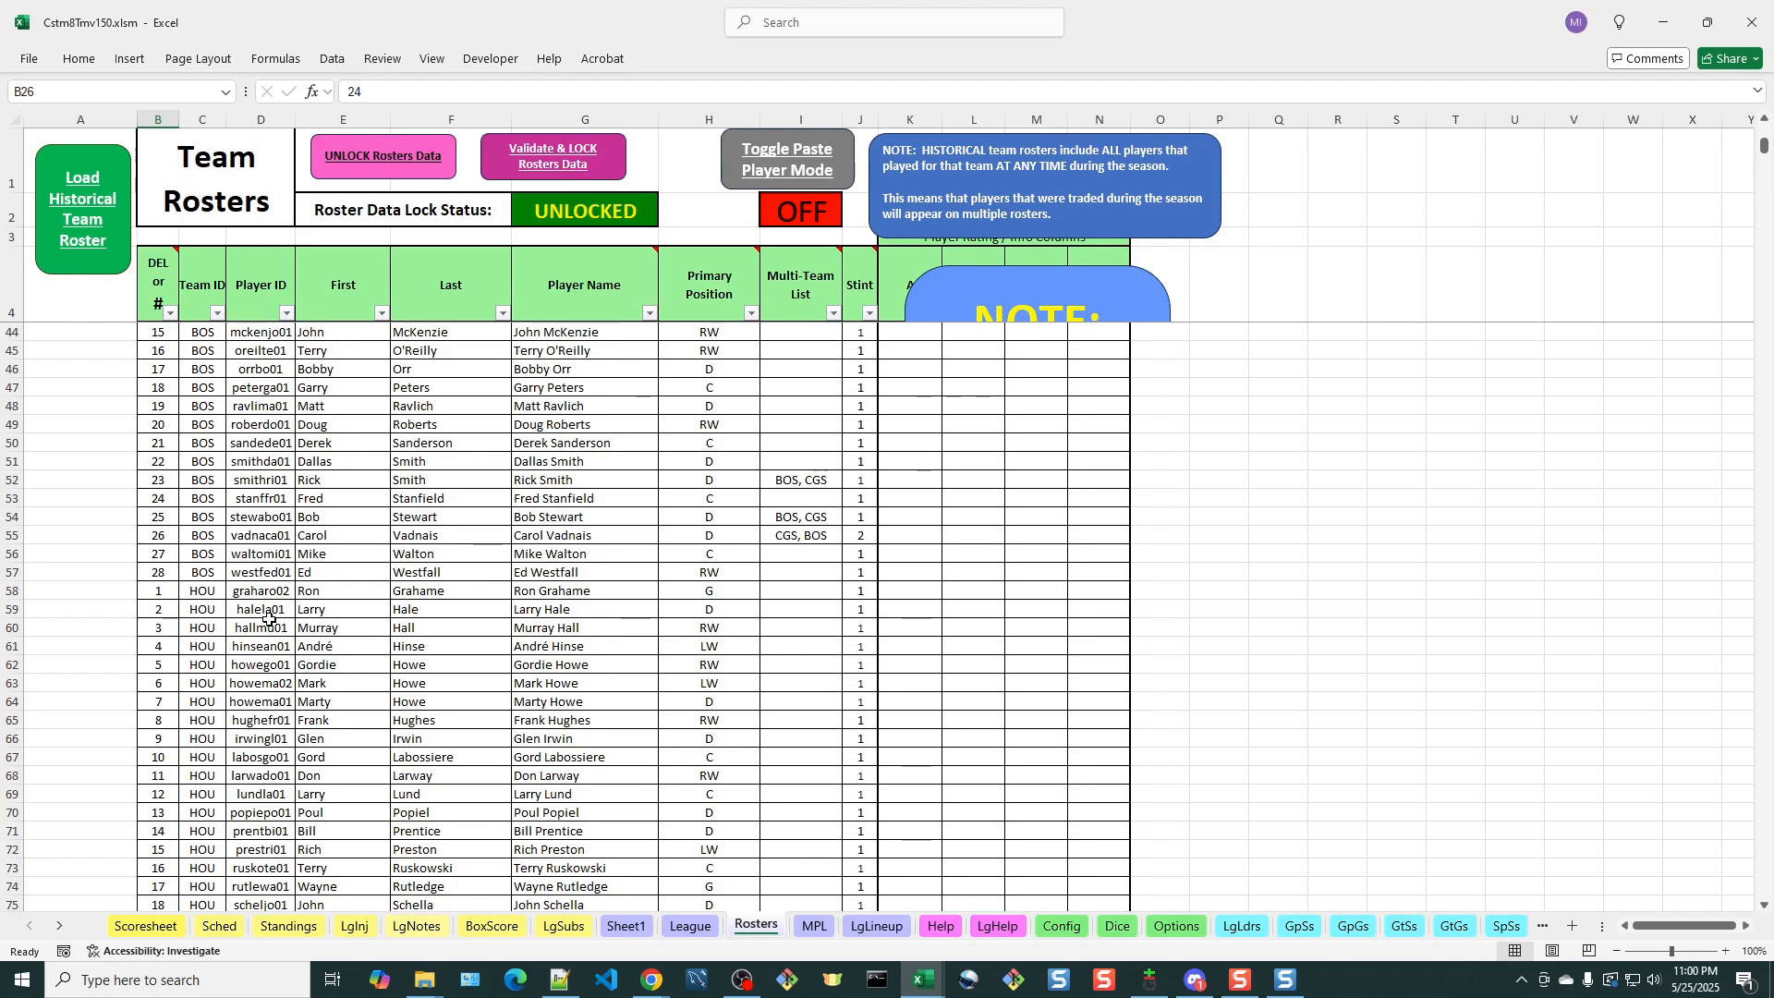
{"action": "scroll", "coordinate": [314, 543], "scroll_direction": "down", "scroll_amount": 1}
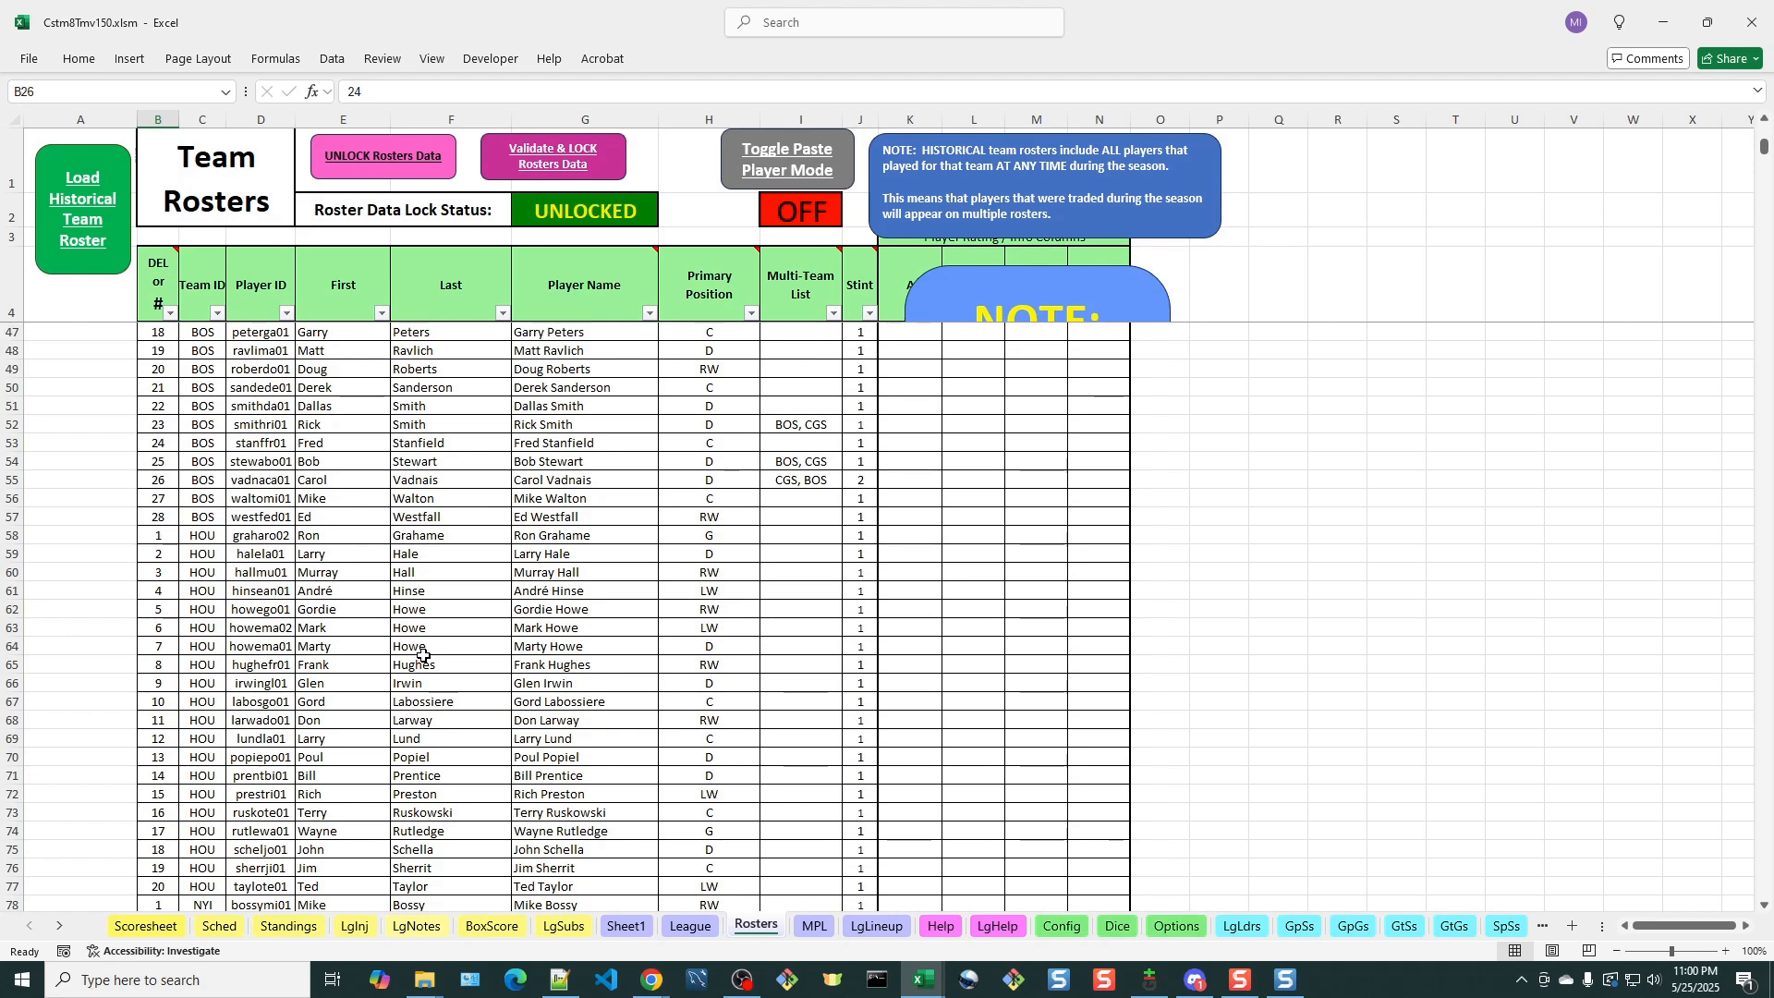
{"action": "scroll", "coordinate": [493, 700], "scroll_direction": "down", "scroll_amount": 2}
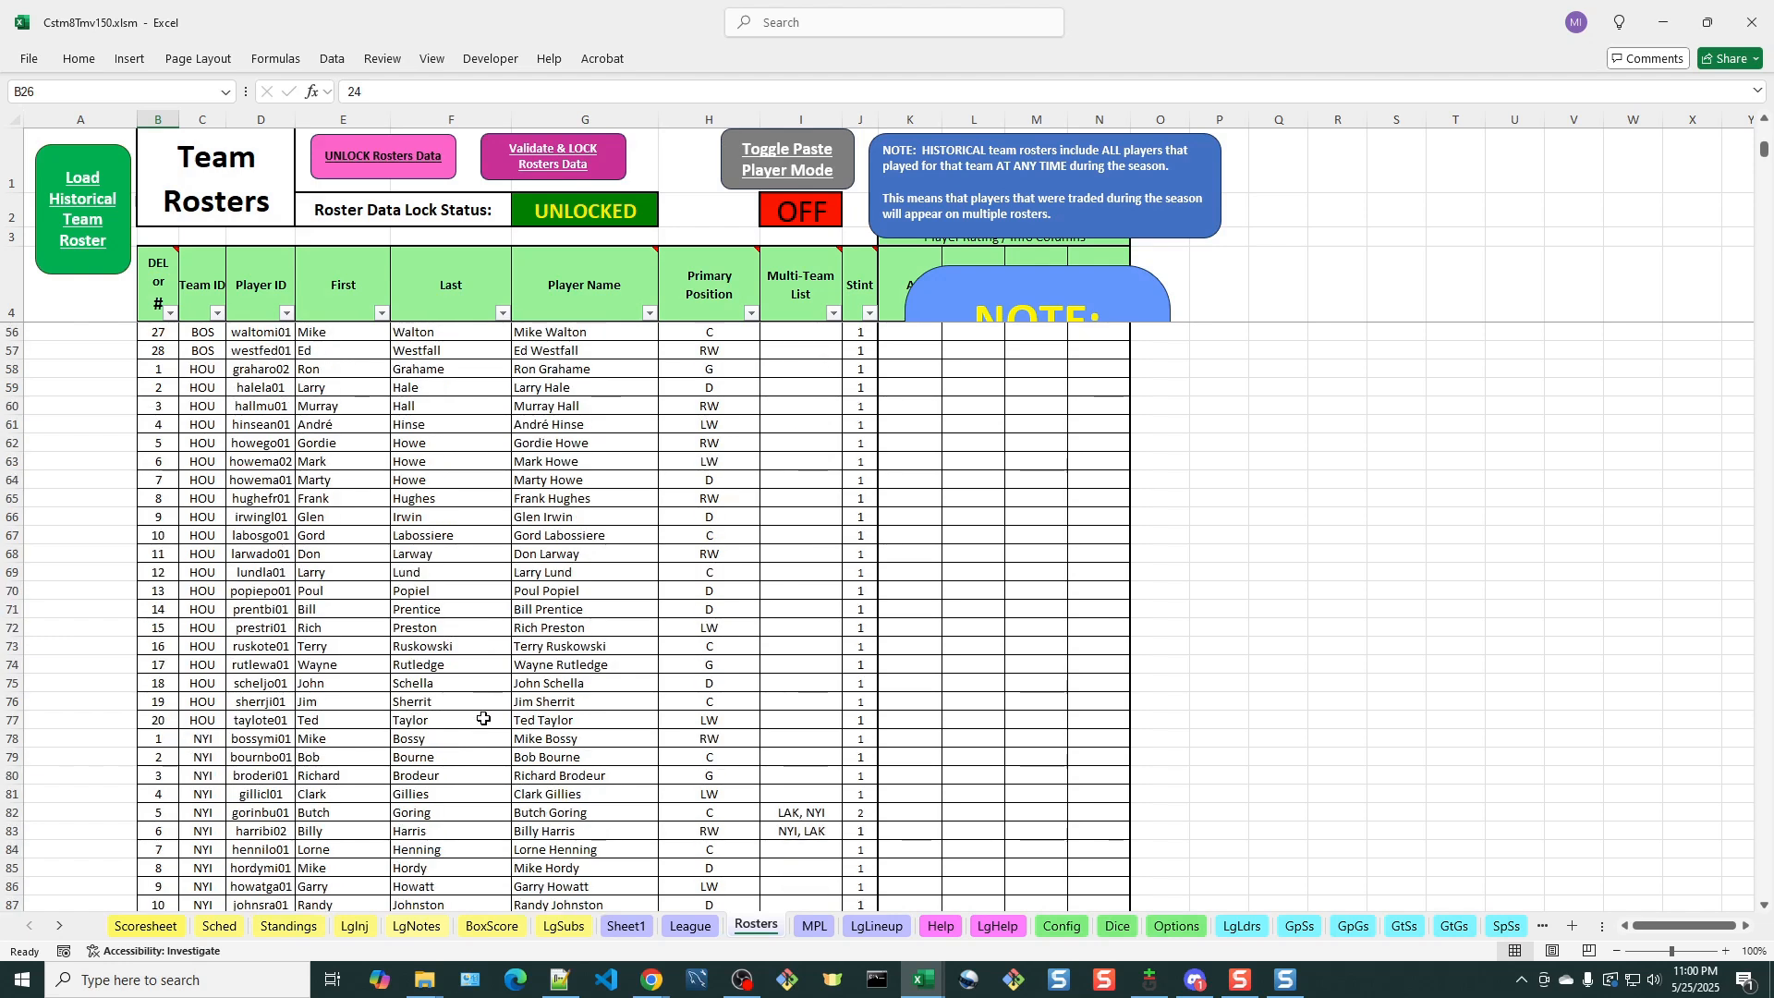
{"action": "scroll", "coordinate": [469, 738], "scroll_direction": "up", "scroll_amount": 3}
{"action": "scroll", "coordinate": [468, 738], "scroll_direction": "up", "scroll_amount": 13}
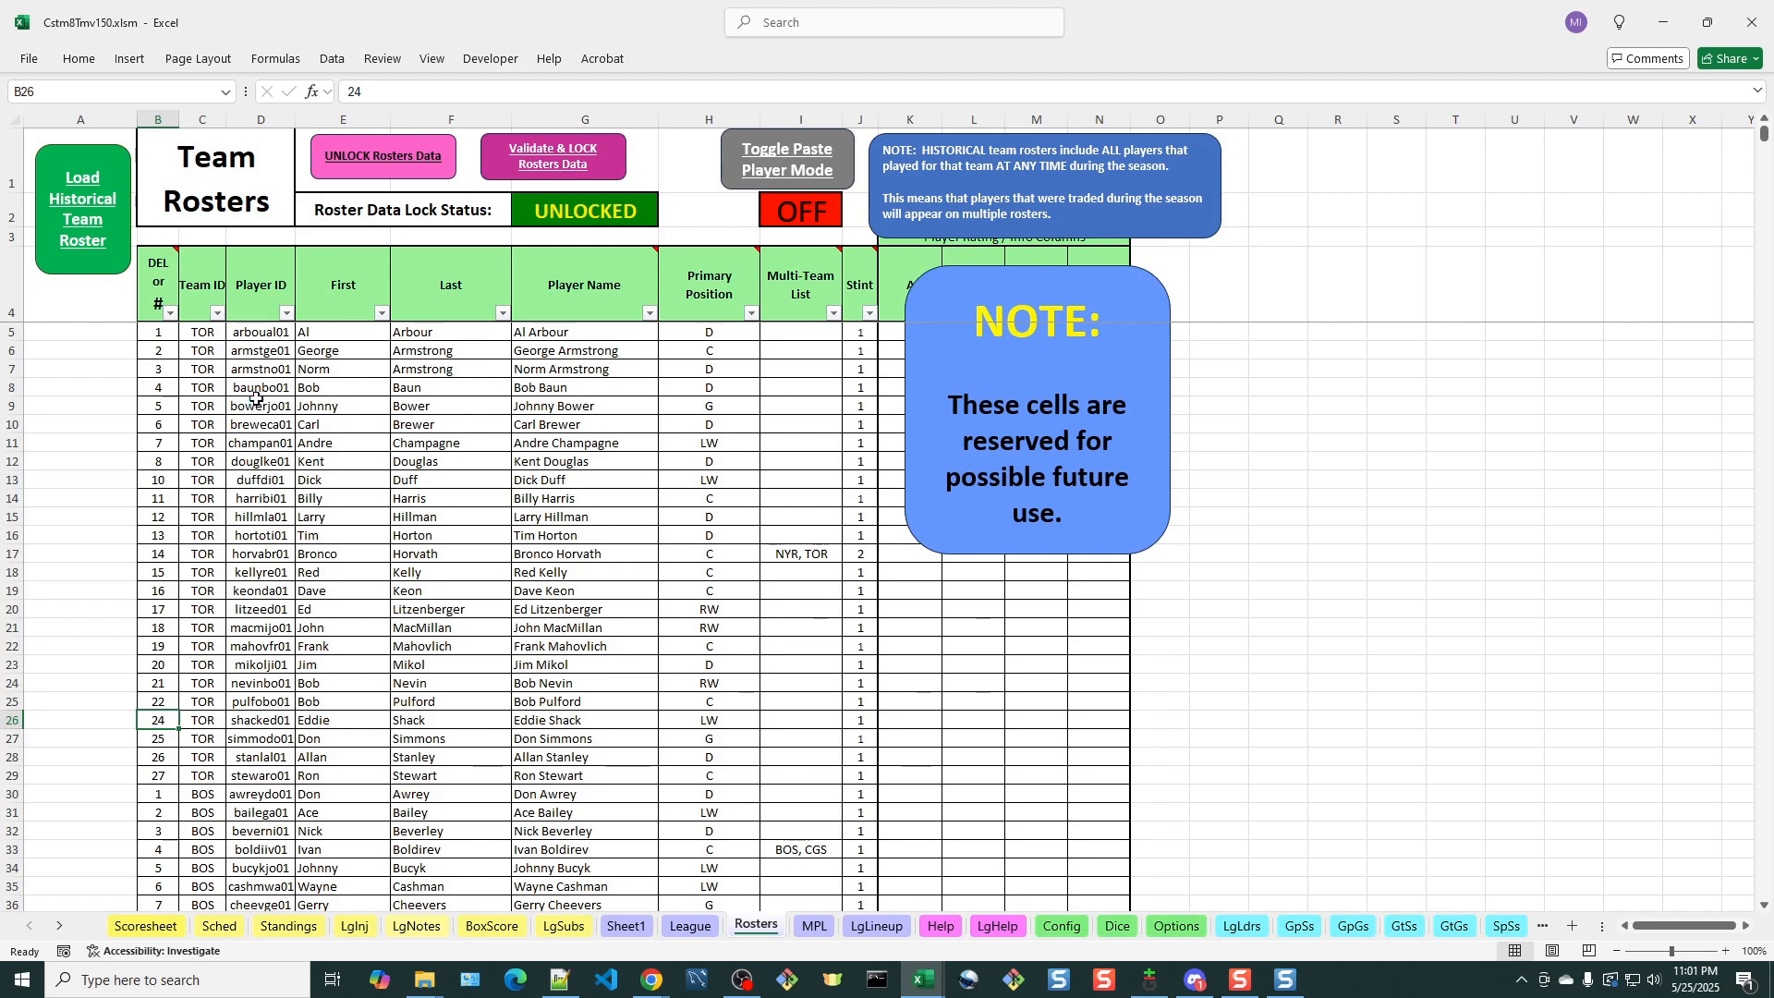
Try to validate and lock the roster data and dismiss the messages that follow
{"action": "left_click", "coordinate": [568, 158]}
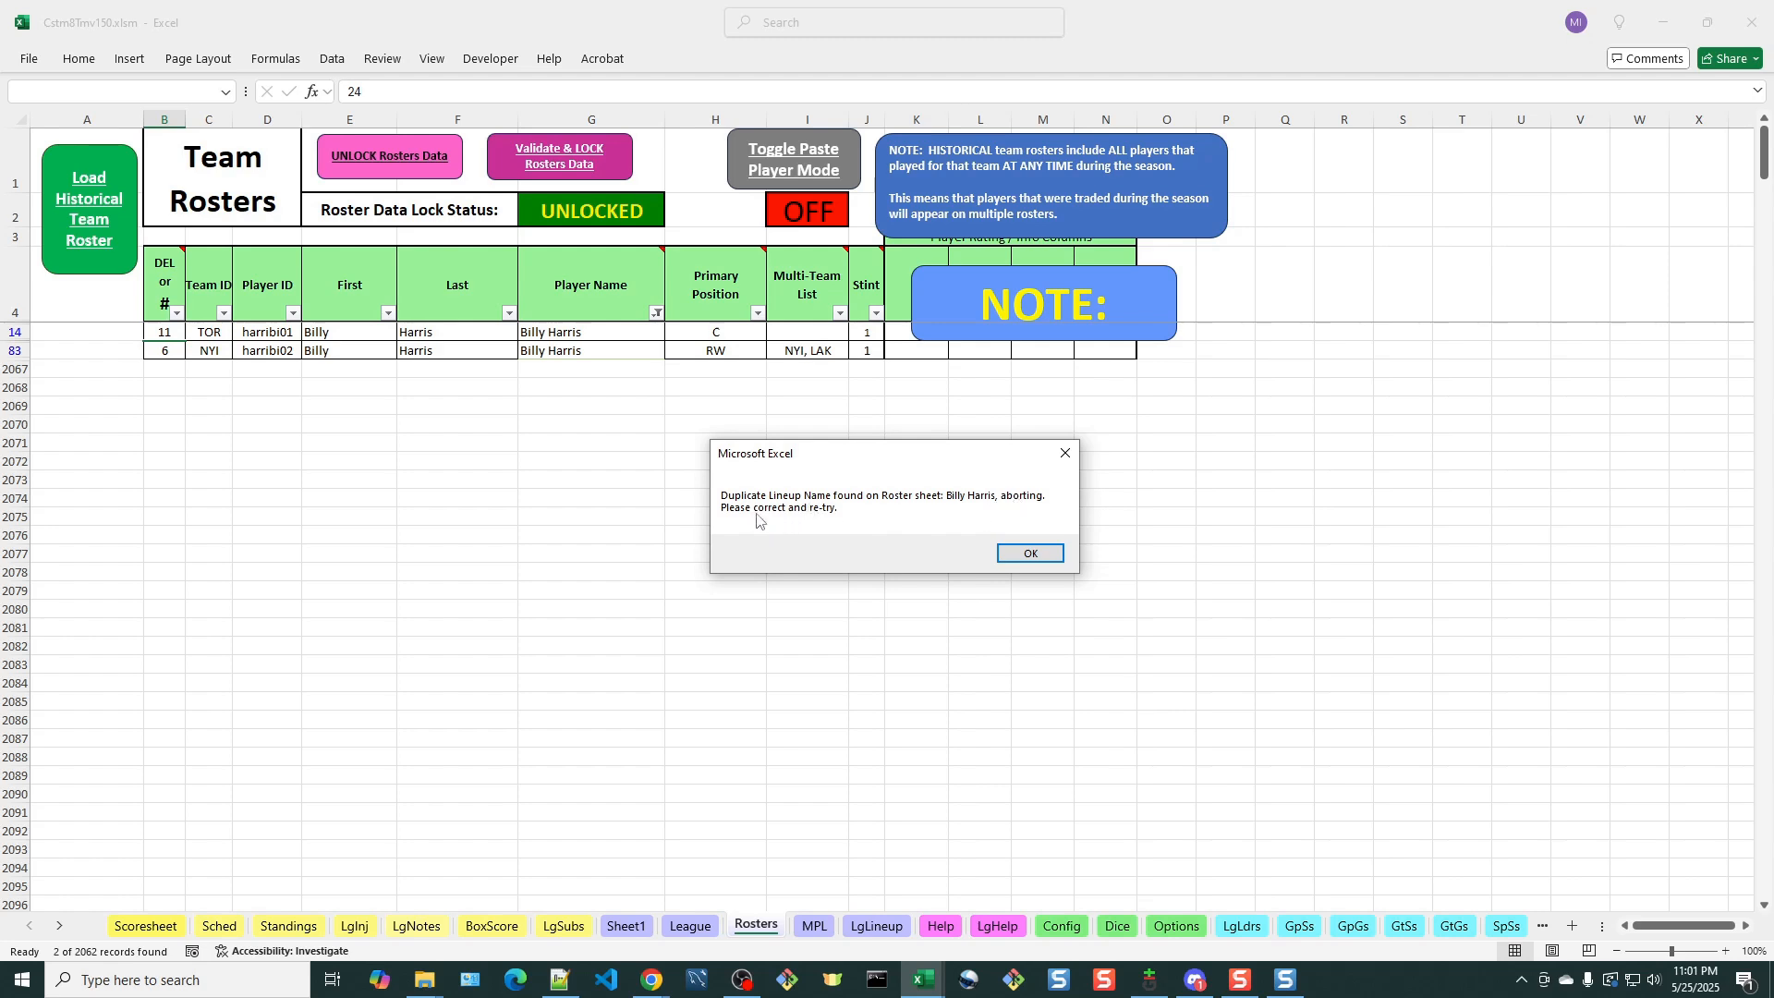
{"action": "left_click", "coordinate": [1027, 554]}
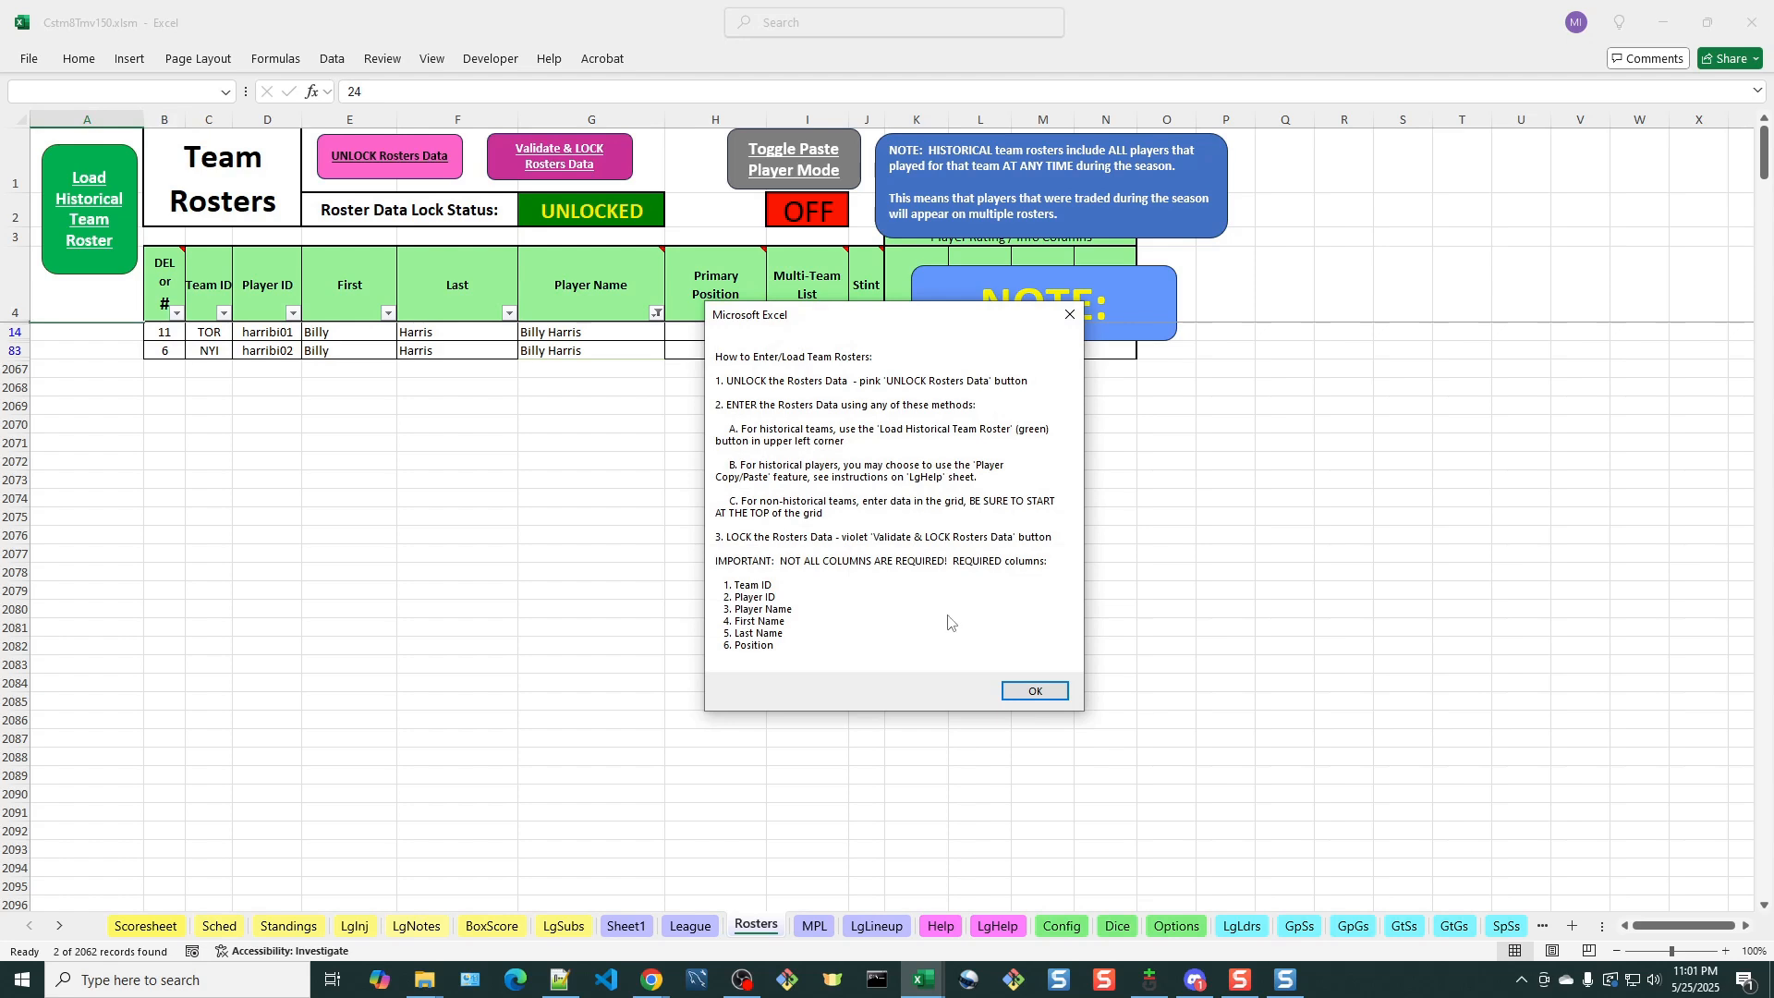
{"action": "left_click", "coordinate": [1034, 691]}
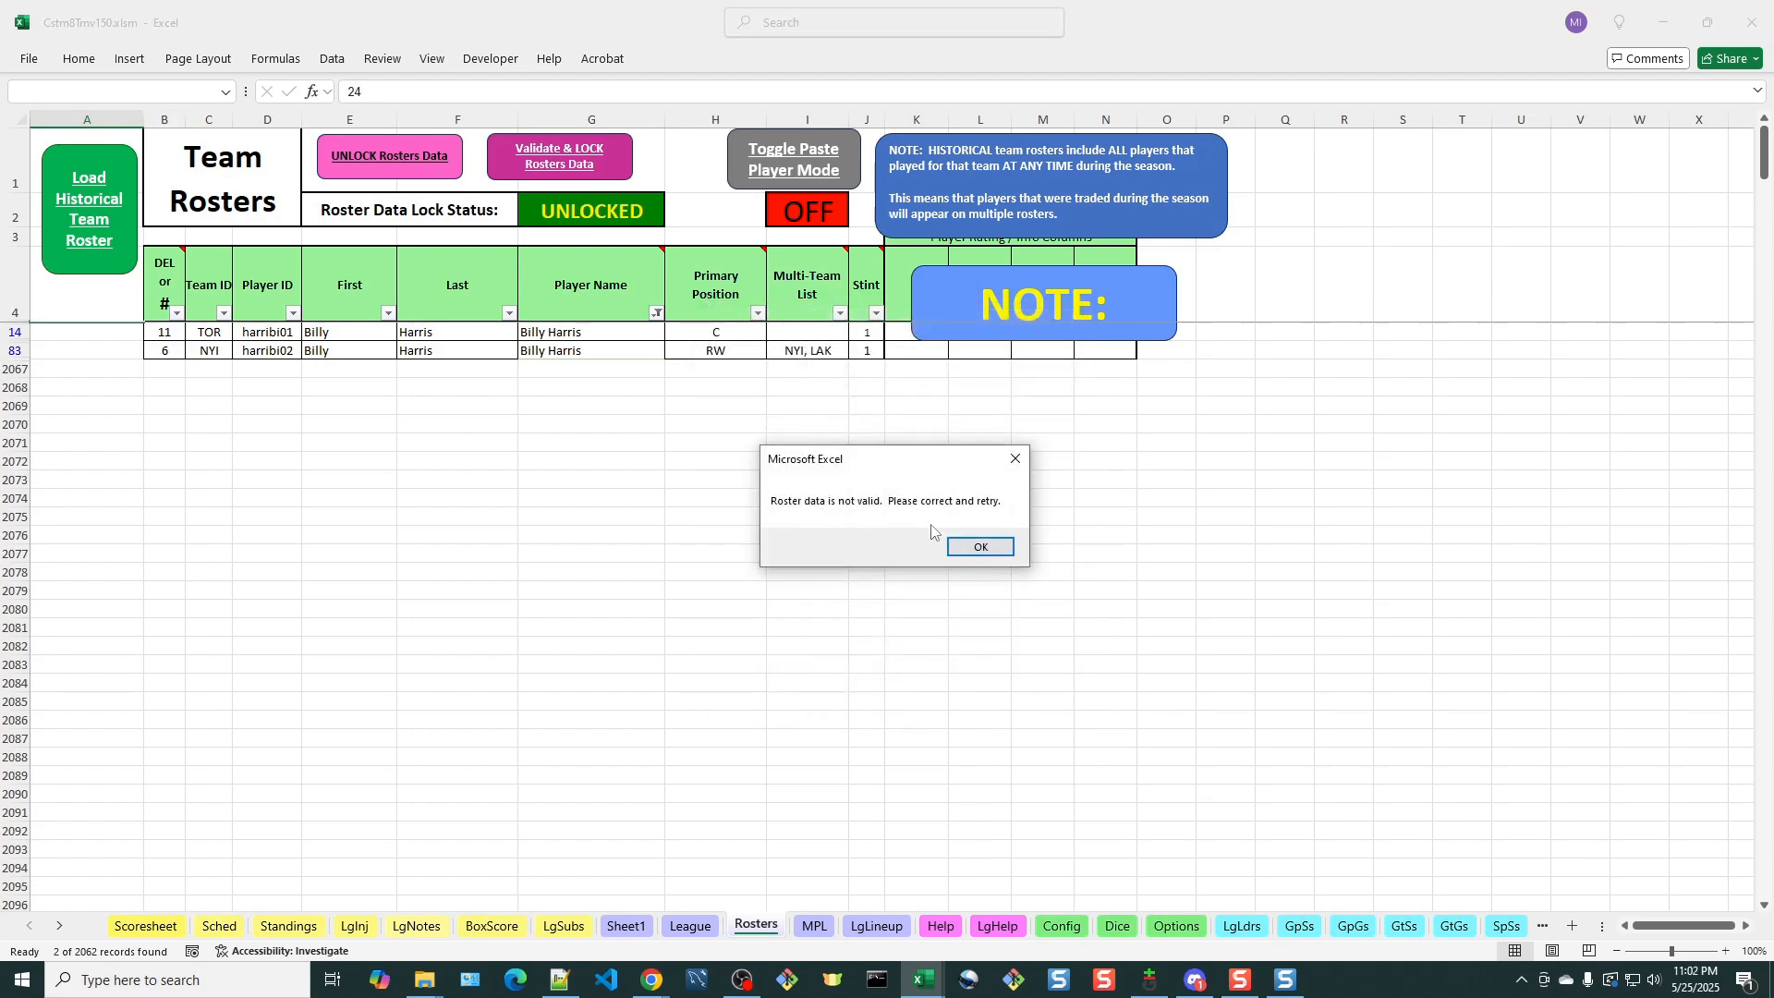
{"action": "left_click", "coordinate": [988, 550]}
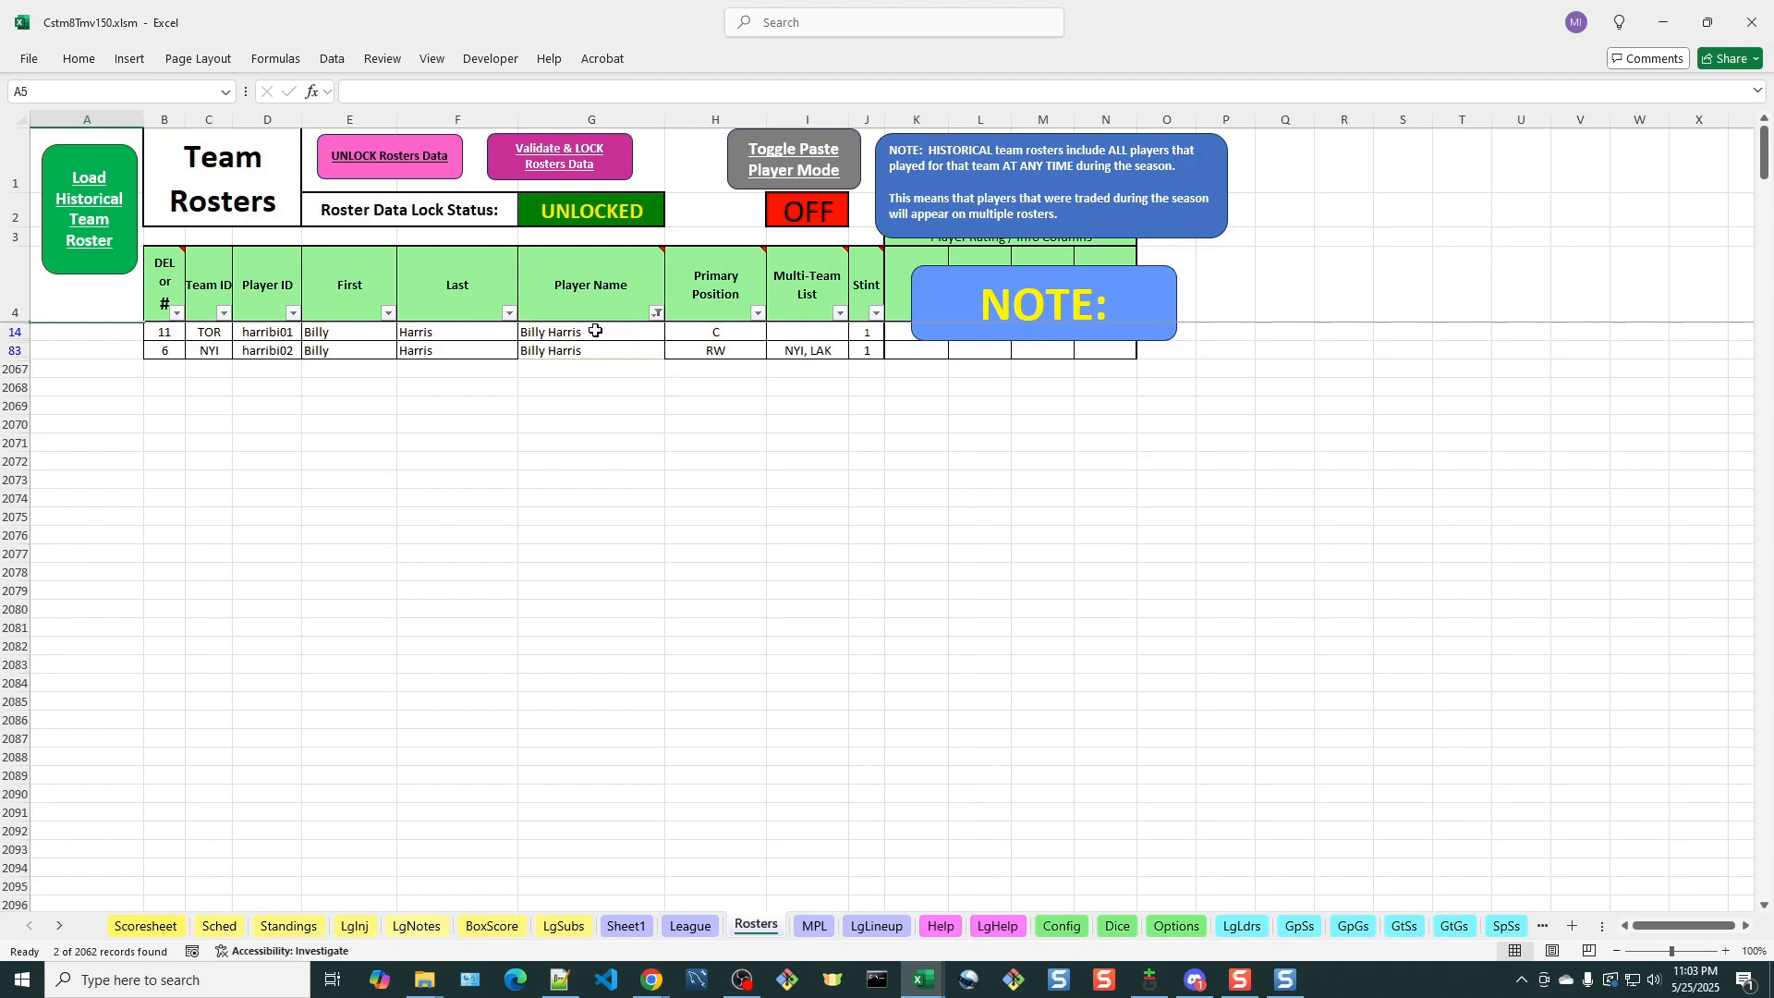
Change the Player Name of Toronto's Billy Harris to "Billy (Tor) Harris"
{"action": "left_click", "coordinate": [546, 332]}
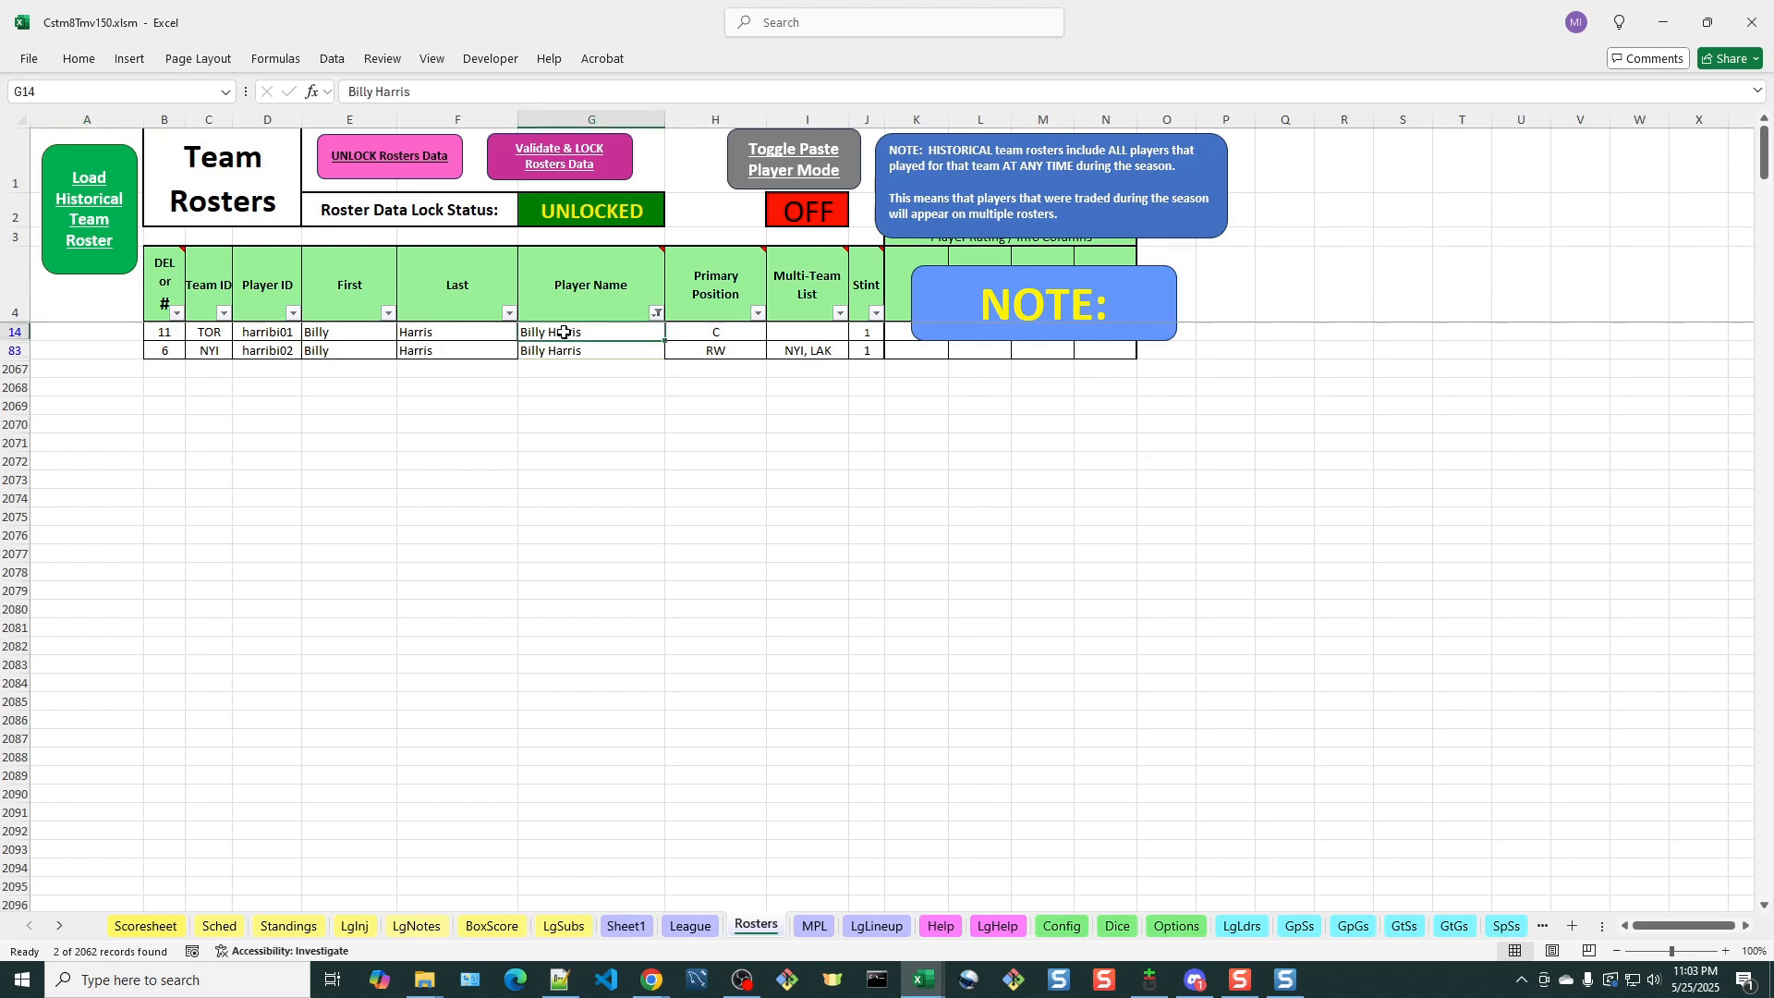
{"action": "left_click", "coordinate": [415, 91]}
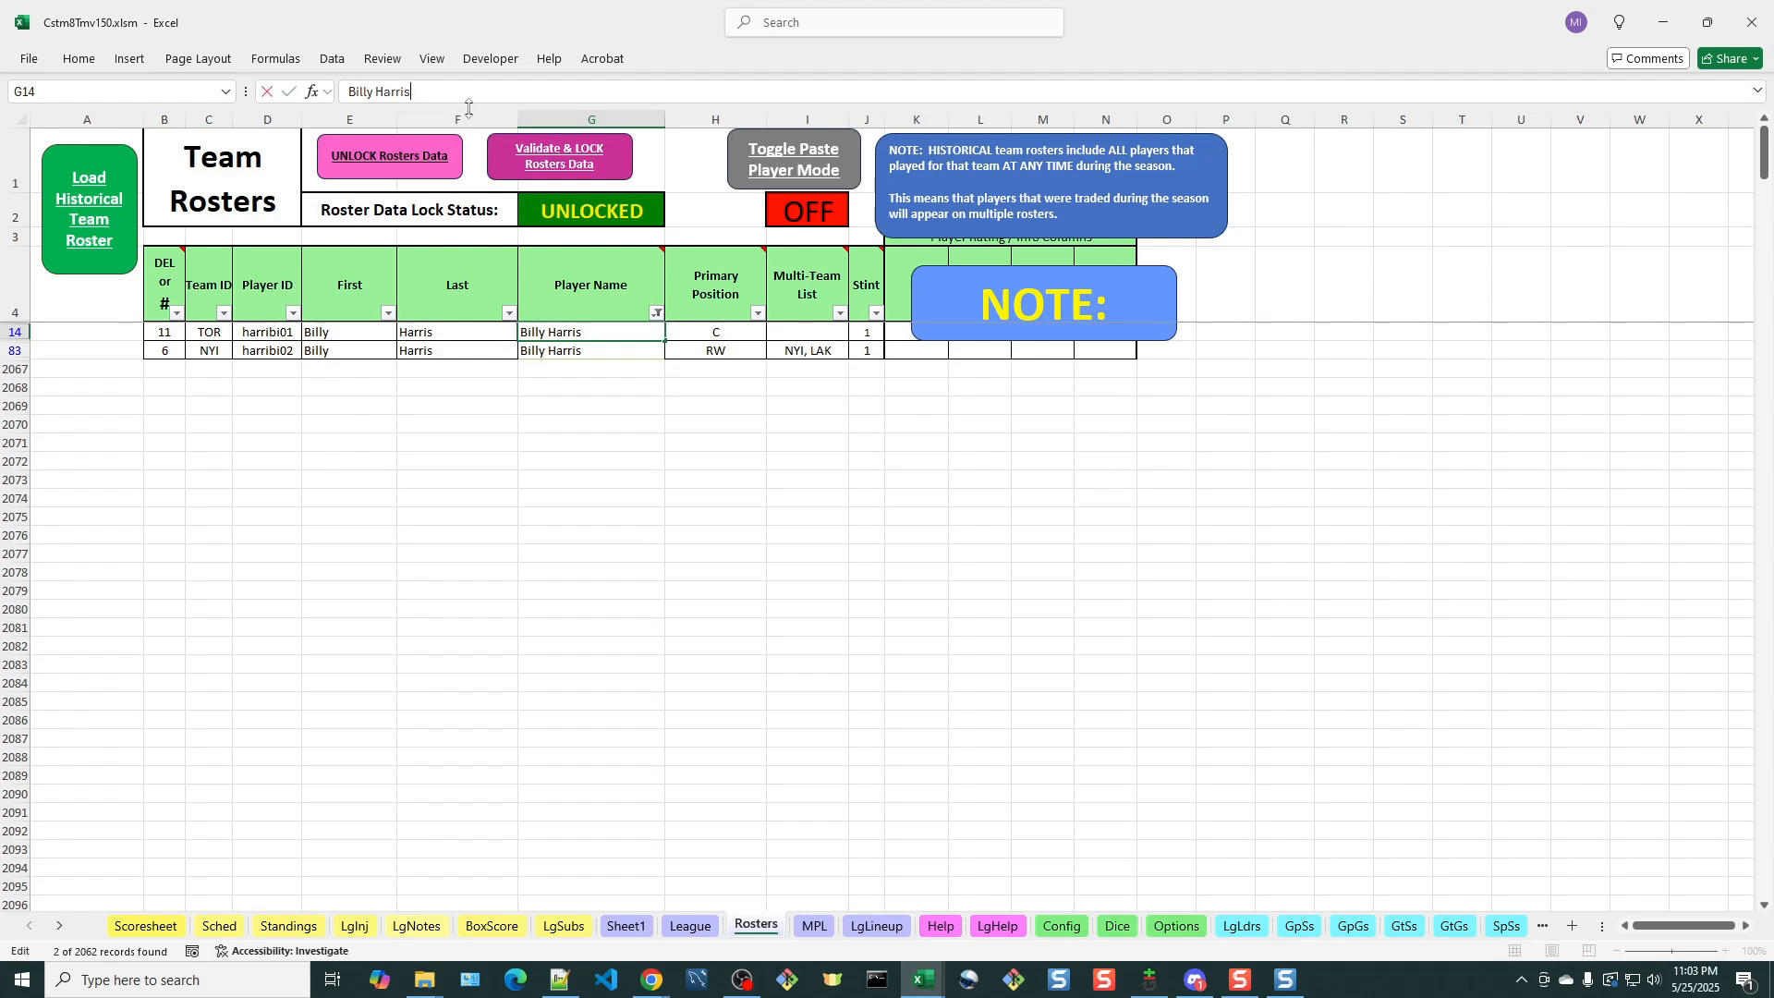
{"action": "type", "text": "(T)"}
{"action": "key", "text": "BackSpace"}
{"action": "key", "text": "BackSpace"}
{"action": "key", "text": "BackSpace"}
{"action": "type", "text": "(T"}
{"action": "key", "text": "BackSpace"}
{"action": "key", "text": "BackSpace"}
{"action": "type", "text": "Tor"}
{"action": "key", "text": "BackSpace"}
{"action": "key", "text": "BackSpace"}
{"action": "key", "text": "BackSpace"}
{"action": "key", "text": "BackSpace"}
{"action": "type", "text": "(To"}
{"action": "key", "text": "BackSpace"}
{"action": "type", "text": ")"}
{"action": "key", "text": "BackSpace"}
{"action": "type", "text": "or)"}
Change the Player Name of the New York Islanders' Billy Harris to "Billy (NYI) Harris"
{"action": "left_click", "coordinate": [587, 348]}
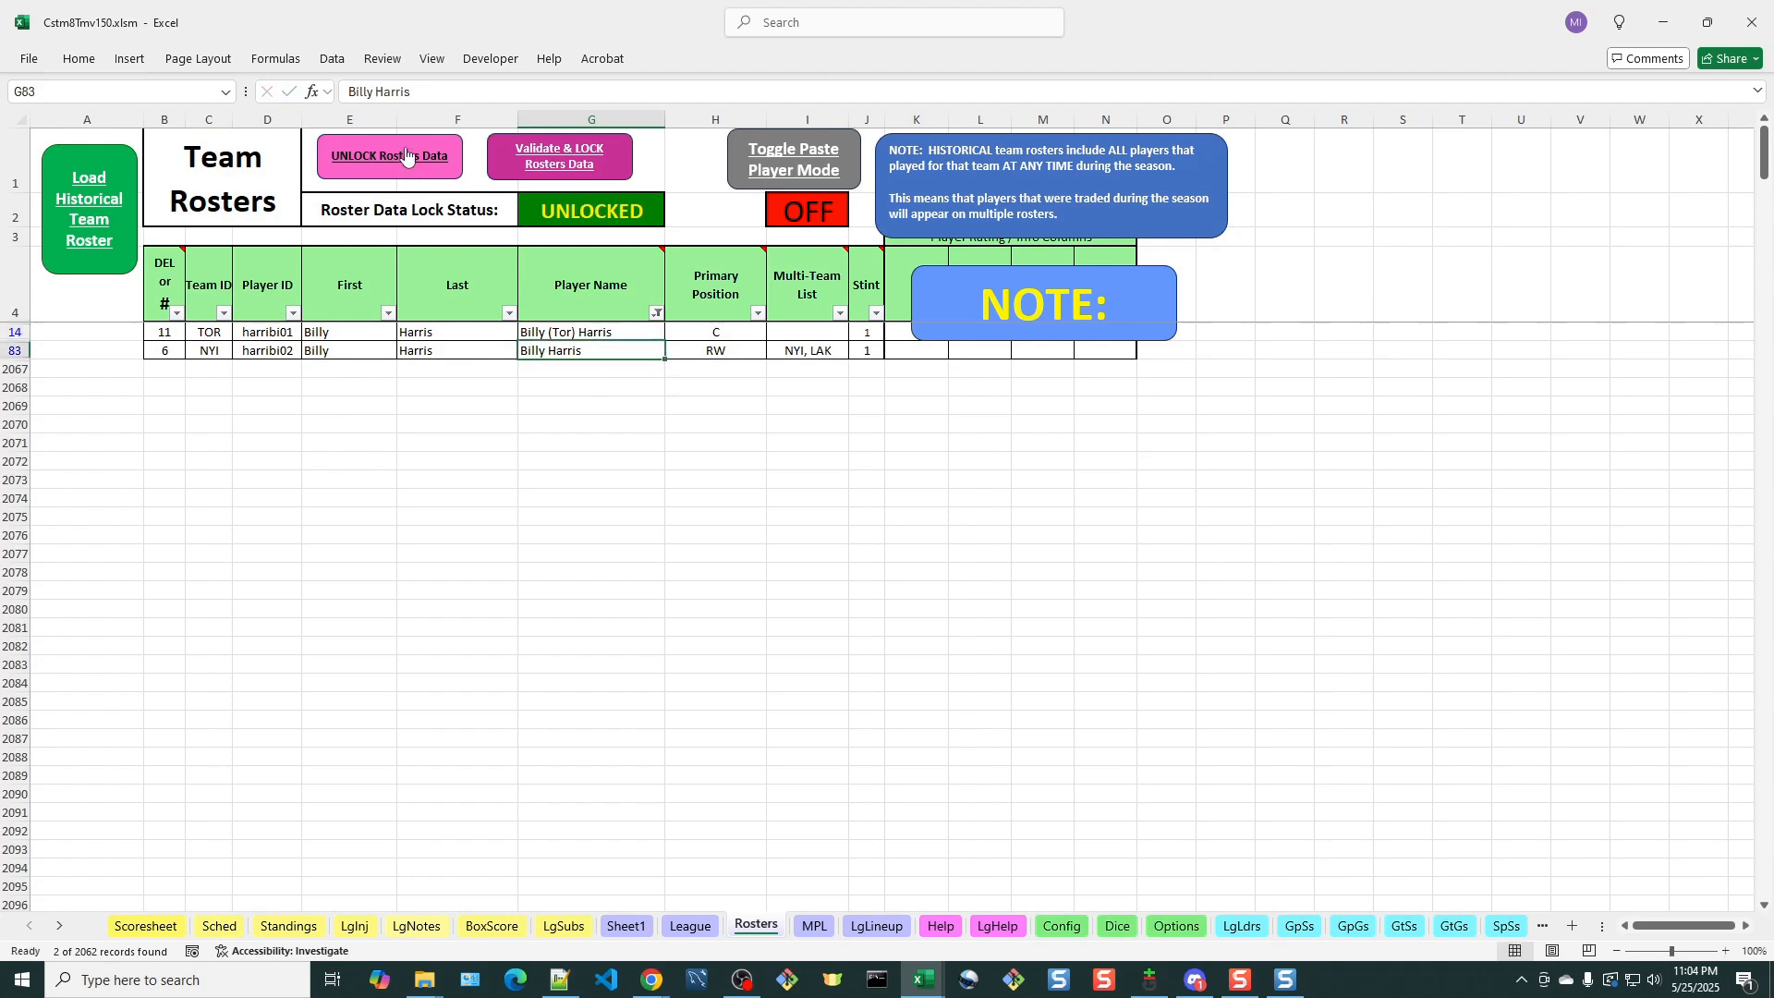
{"action": "left_click", "coordinate": [373, 91]}
{"action": "type", "text": "(NI"}
{"action": "key", "text": "BackSpace"}
{"action": "type", "text": "YI)"}
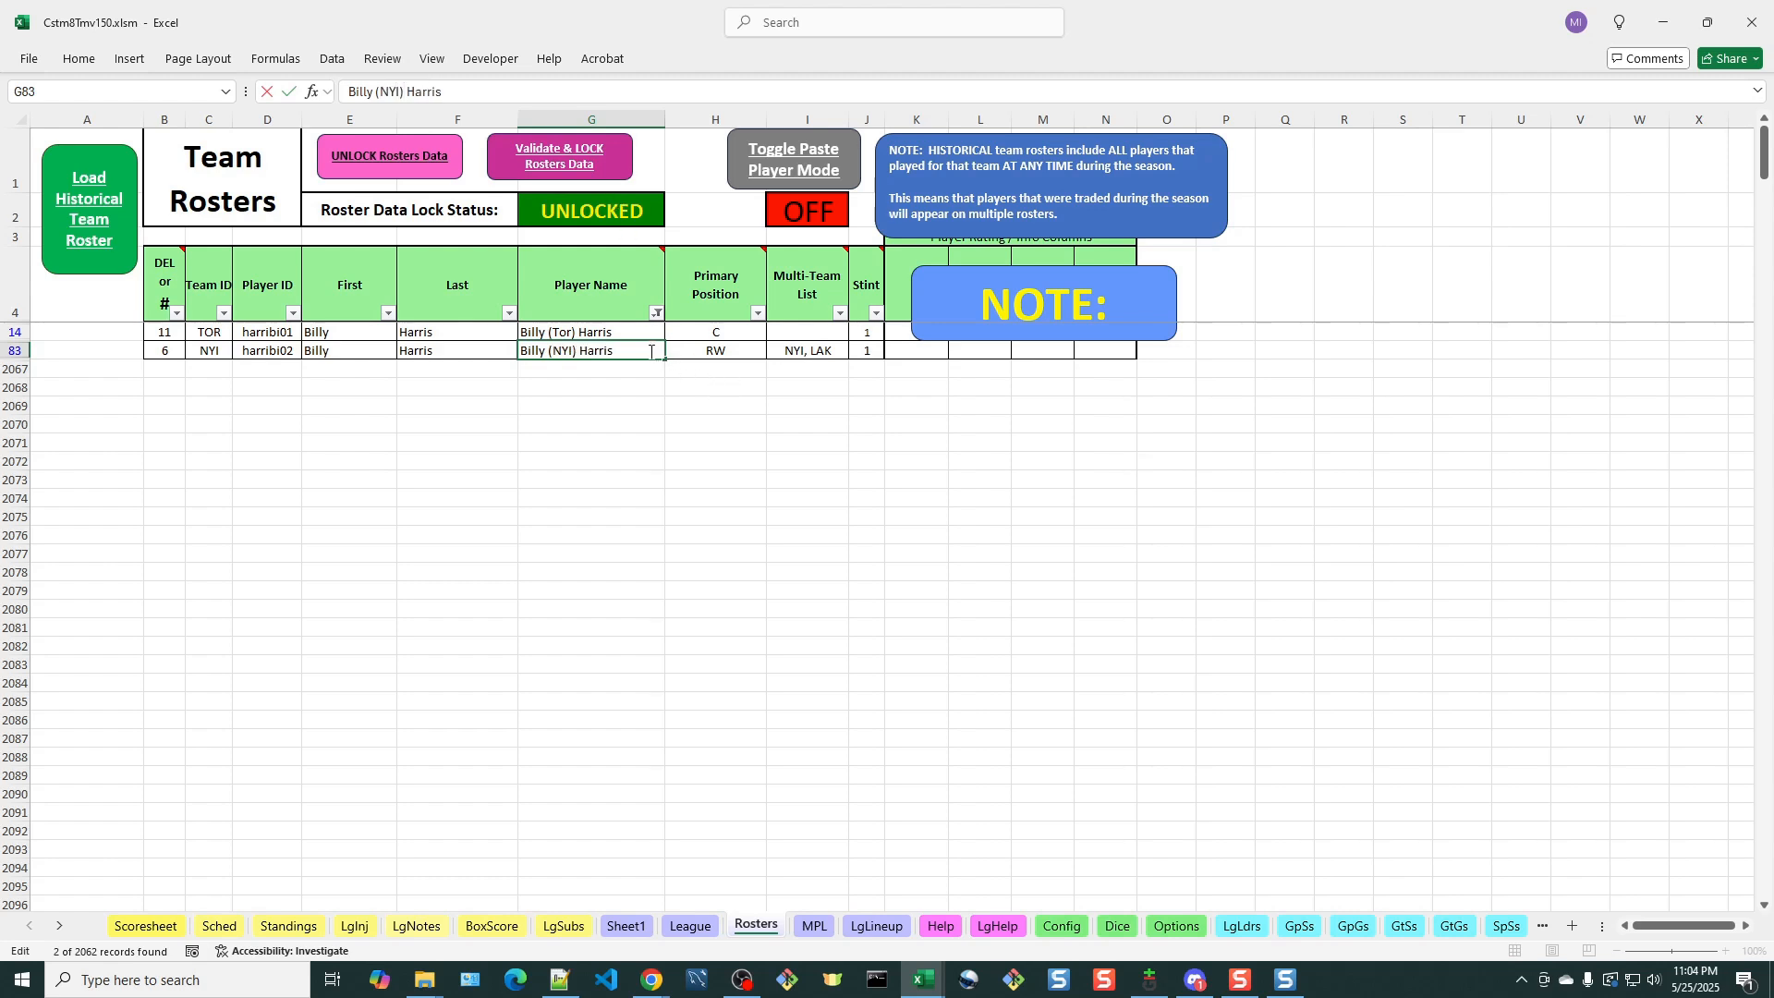
{"action": "key", "text": "Return"}
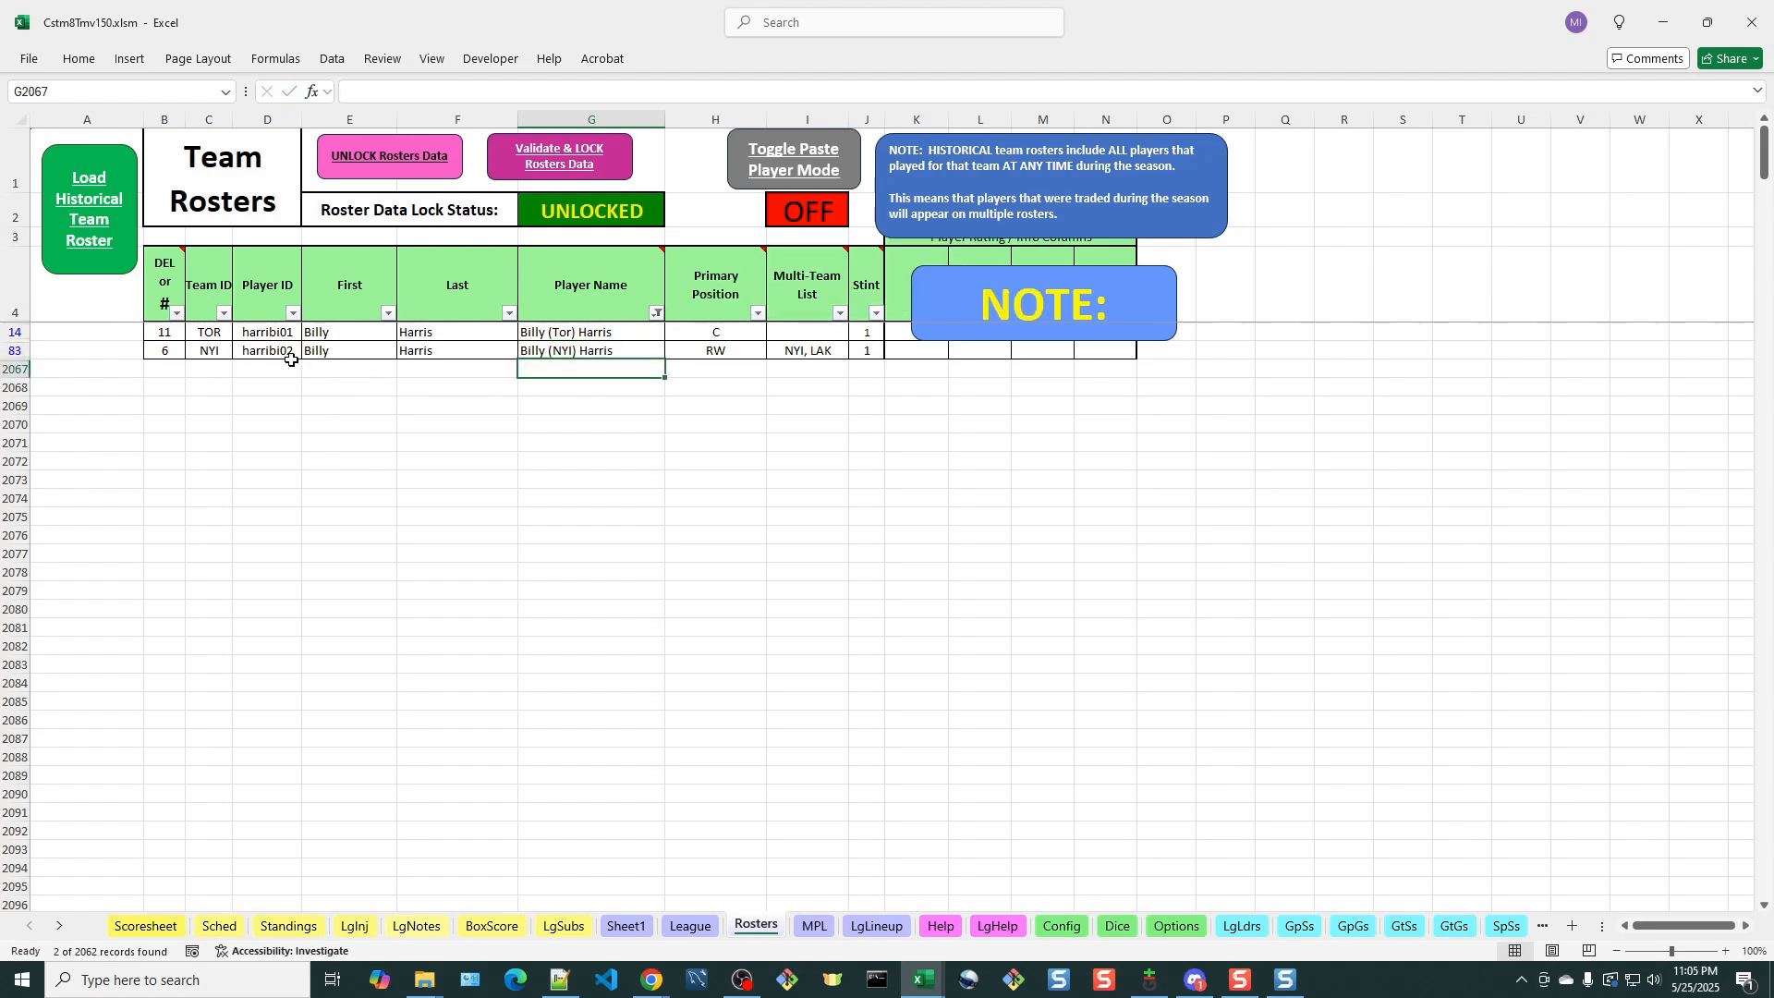
{"action": "left_click", "coordinate": [569, 163]}
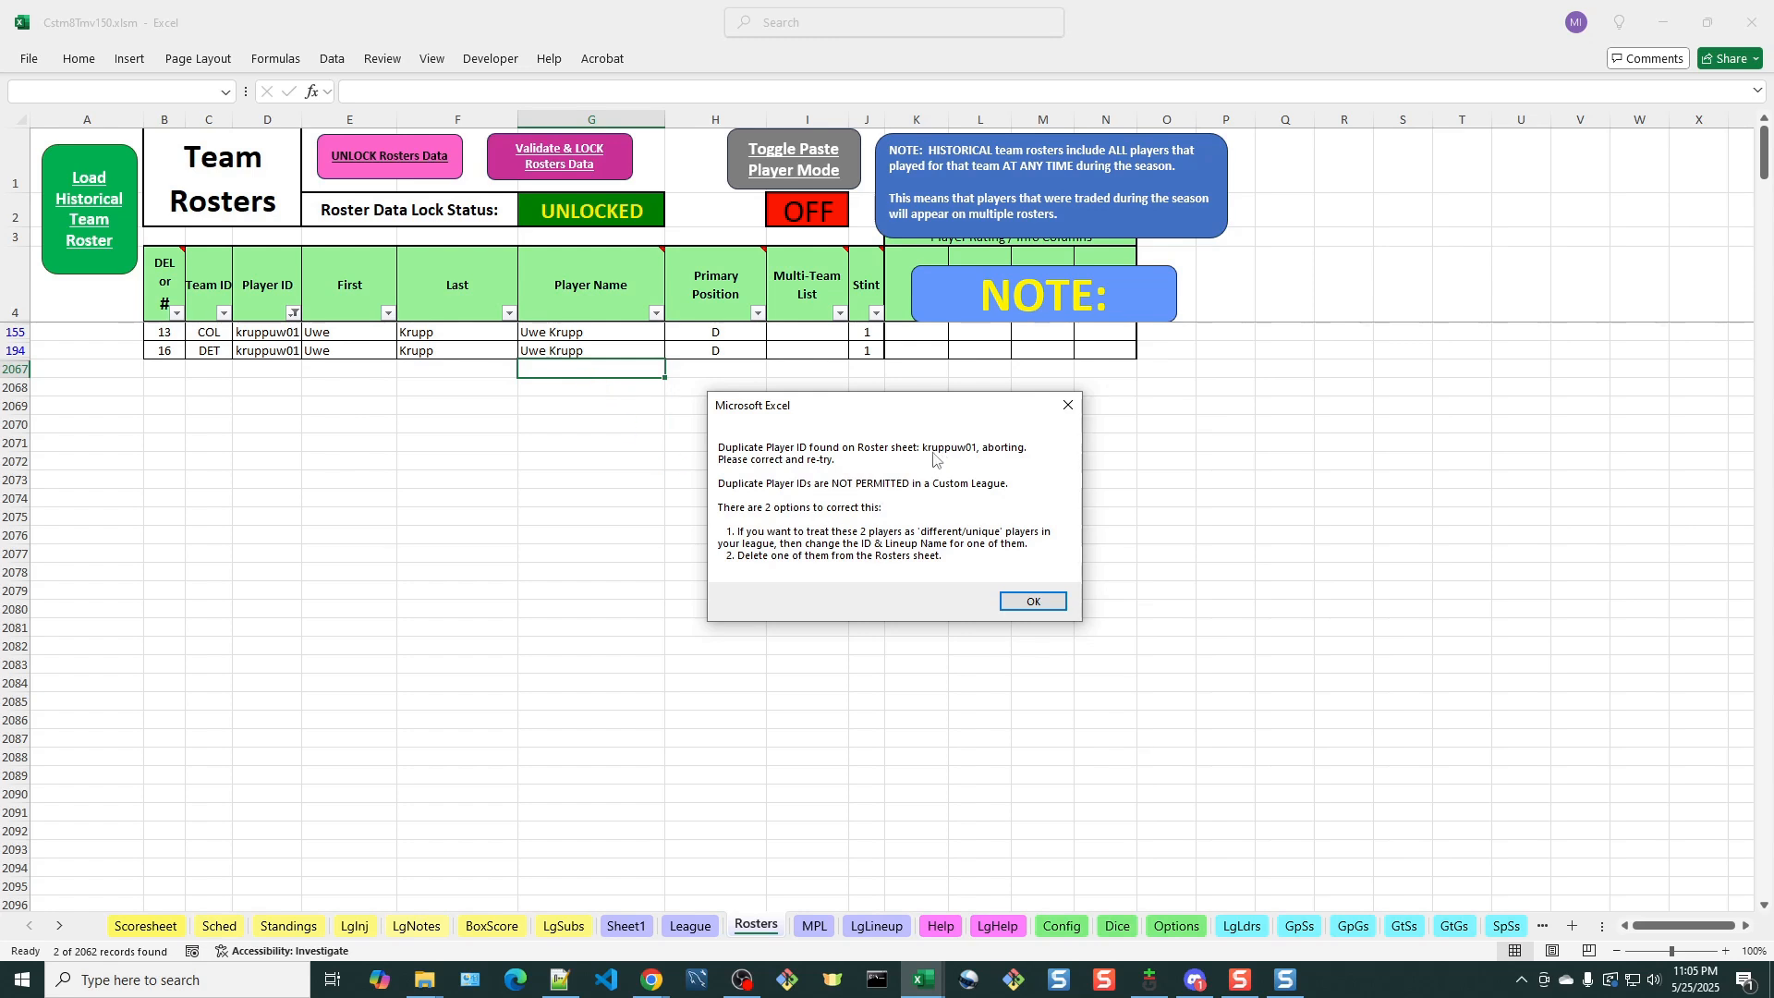
{"action": "left_click", "coordinate": [1057, 610]}
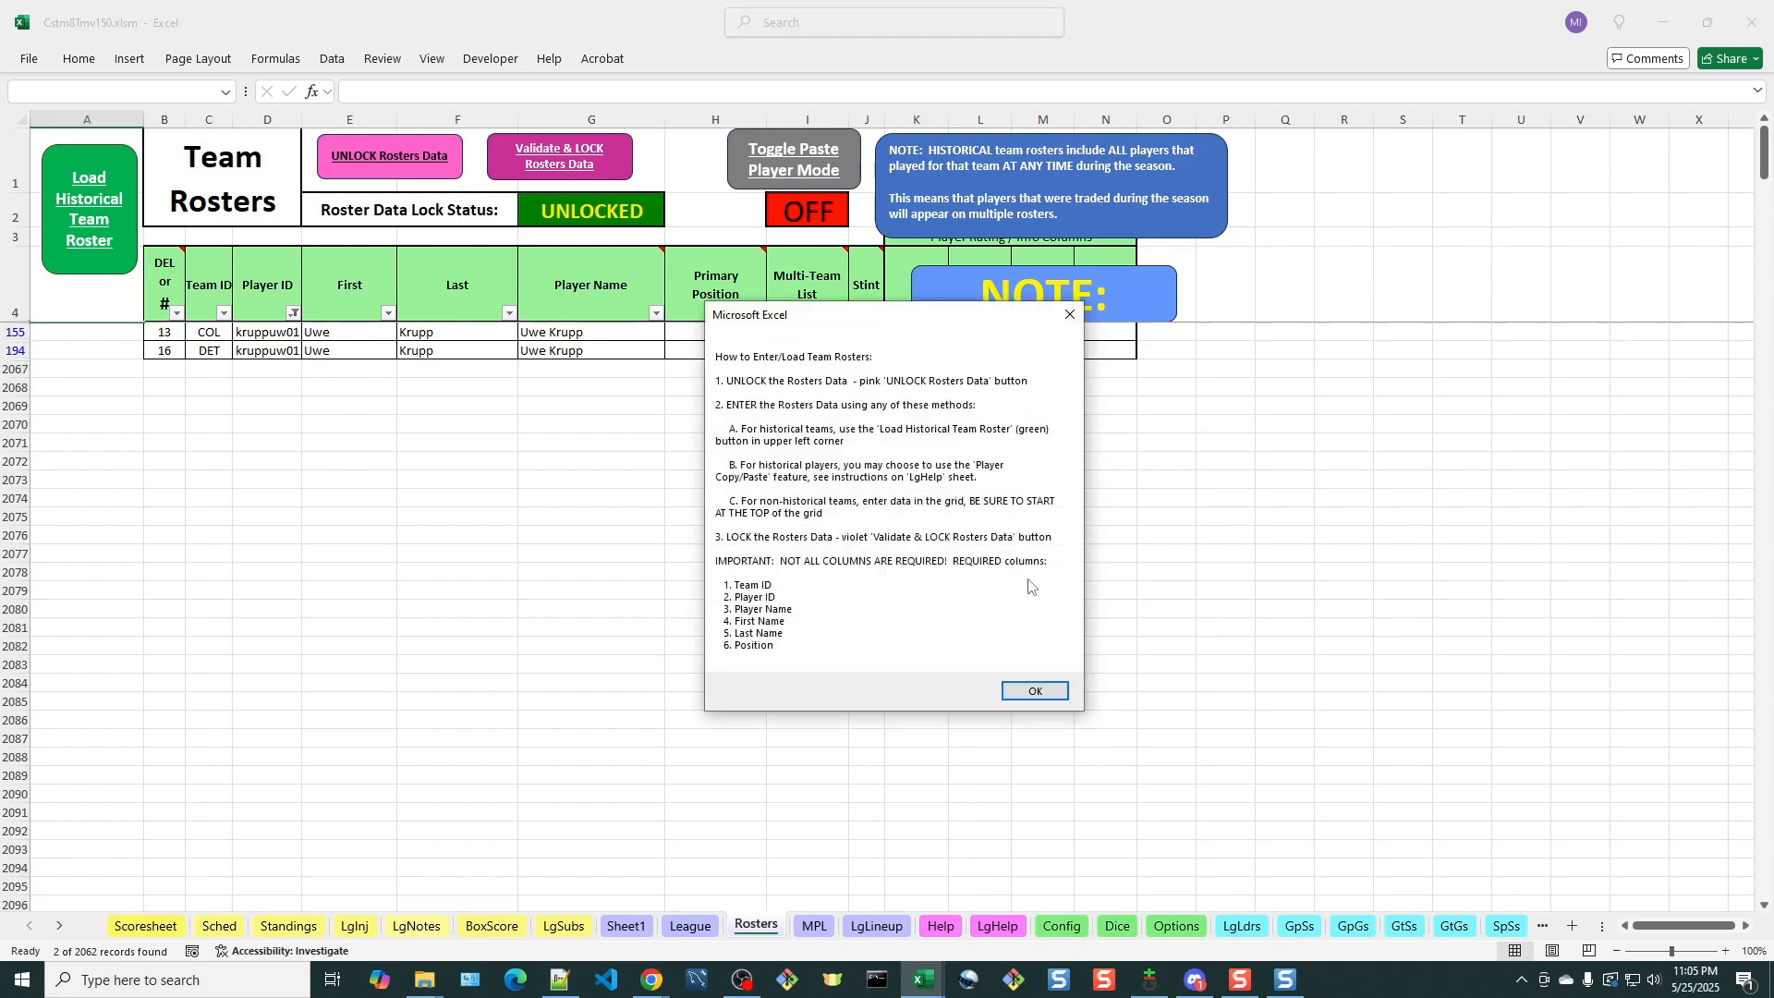
{"action": "left_click", "coordinate": [1056, 699]}
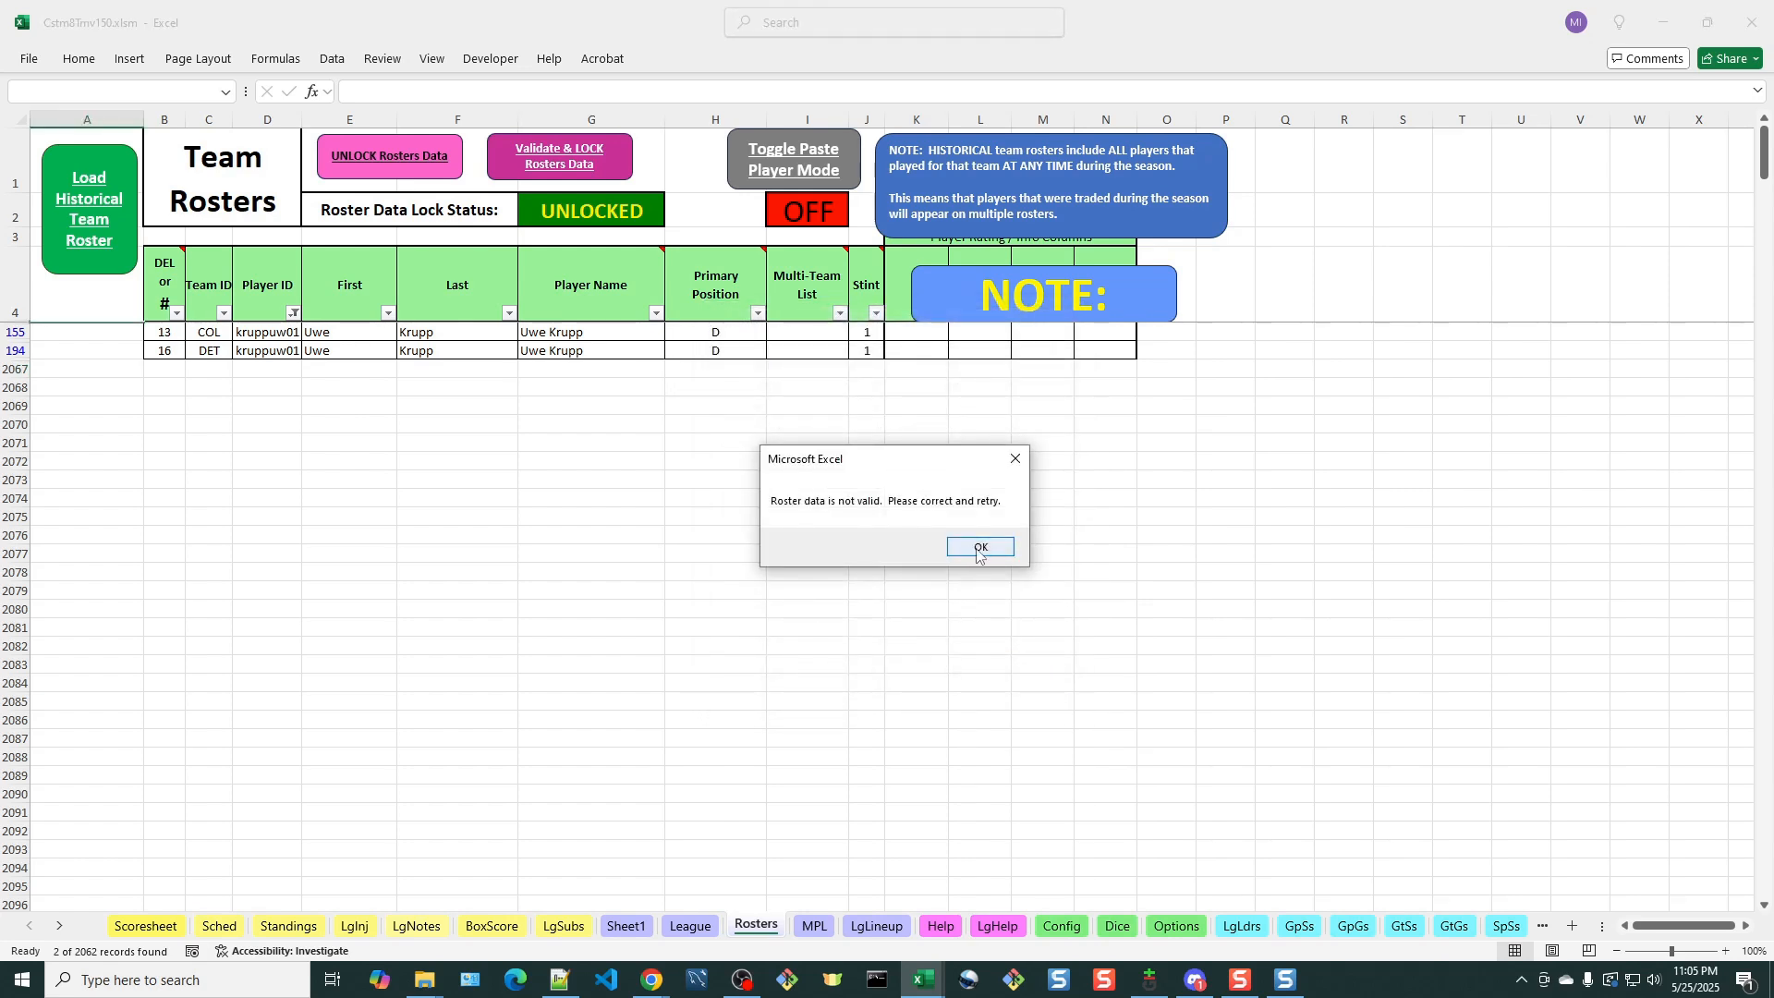
{"action": "left_click", "coordinate": [979, 547]}
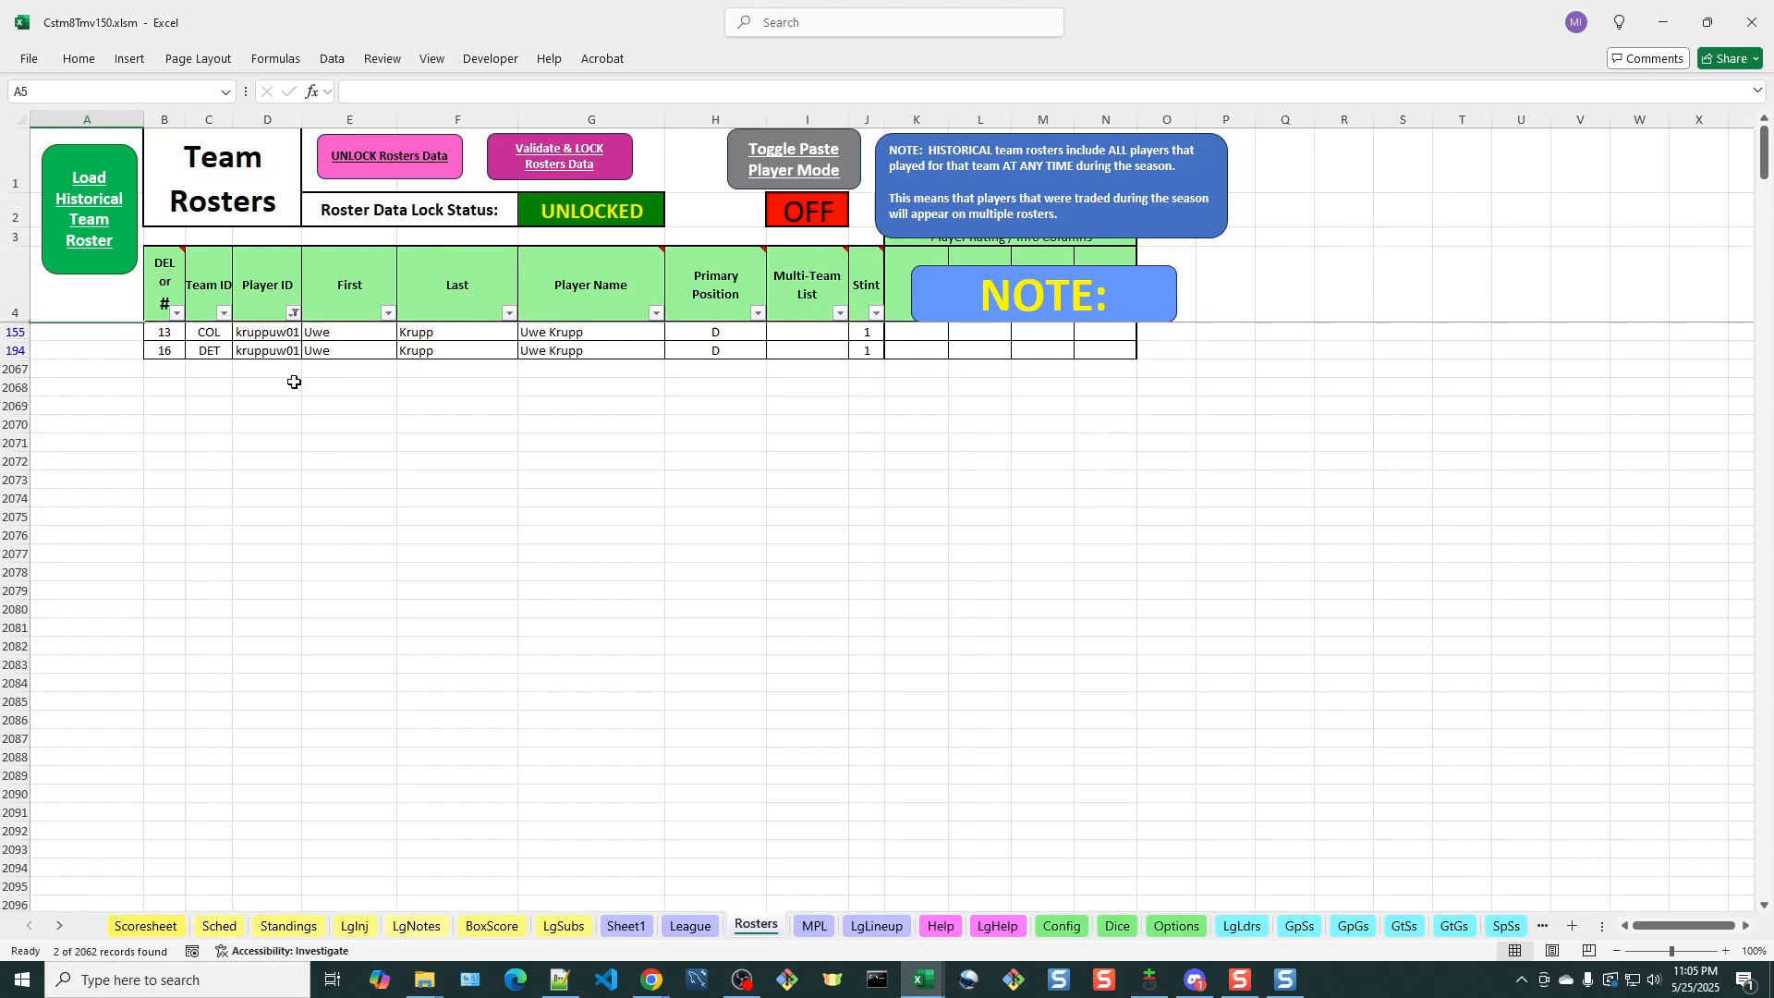
Change Uwe Krupp's Player ID to kruppuw01c in the Colorado row and kruppuw01d in the Detroit row
{"action": "left_click", "coordinate": [280, 332]}
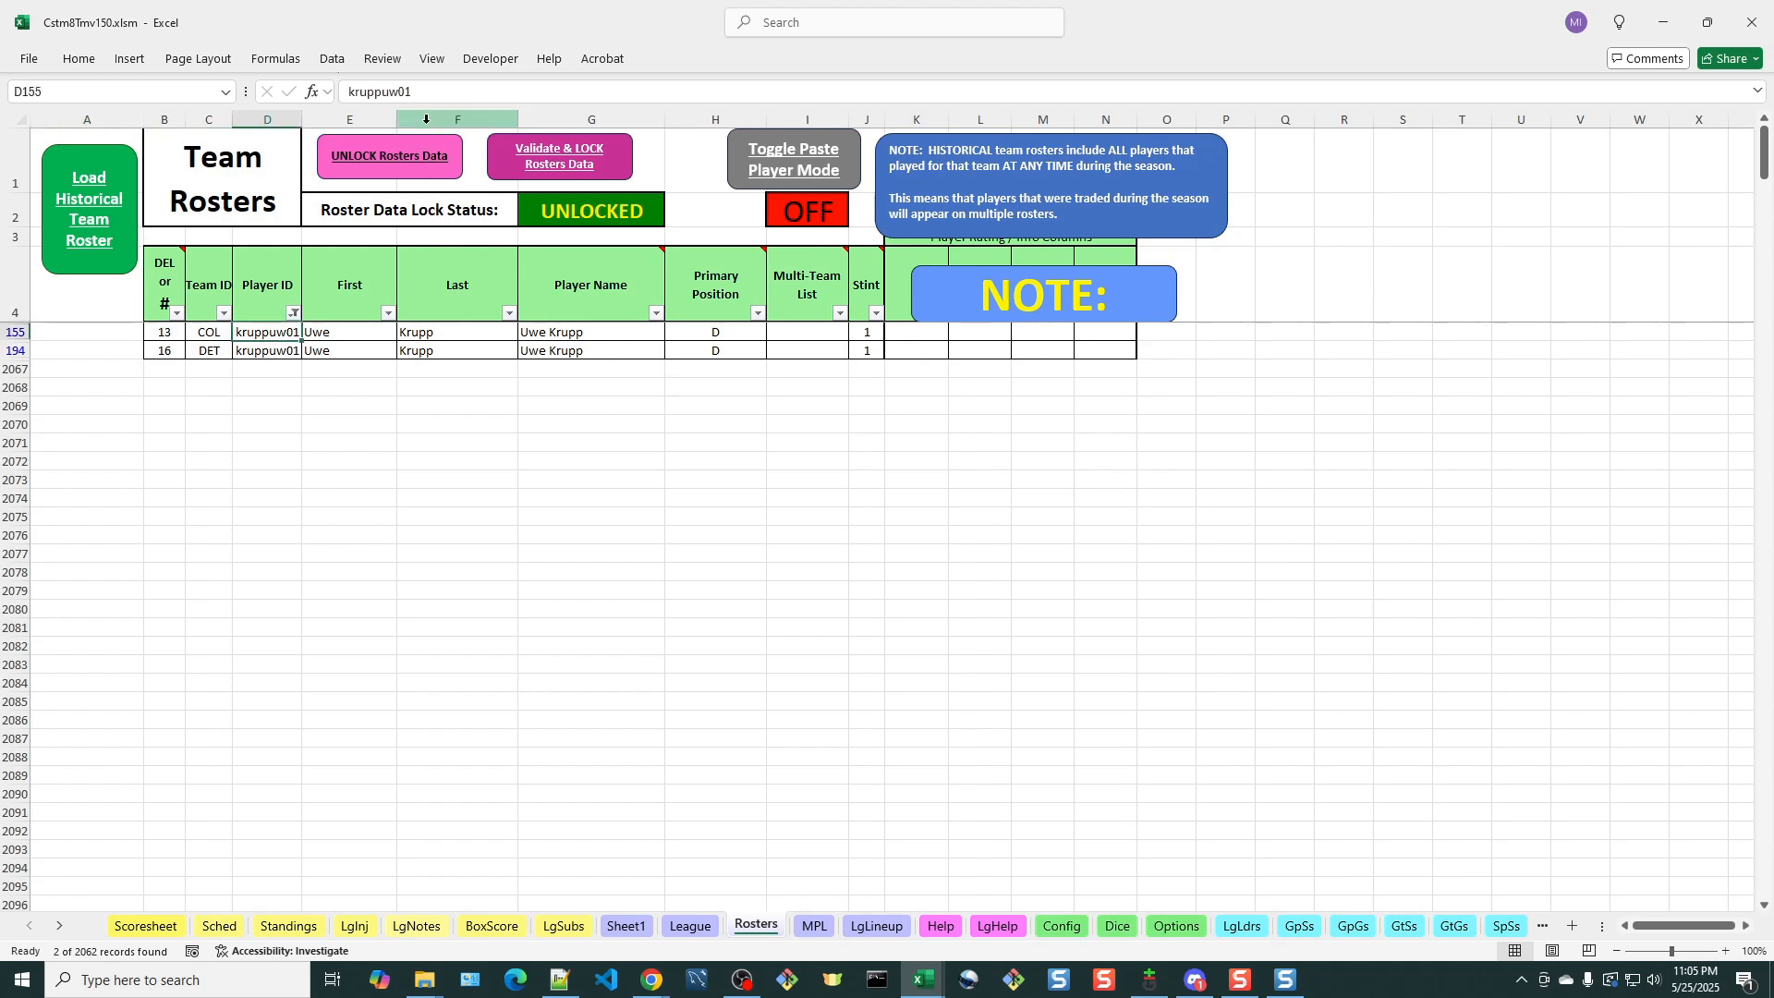
{"action": "left_click", "coordinate": [428, 92]}
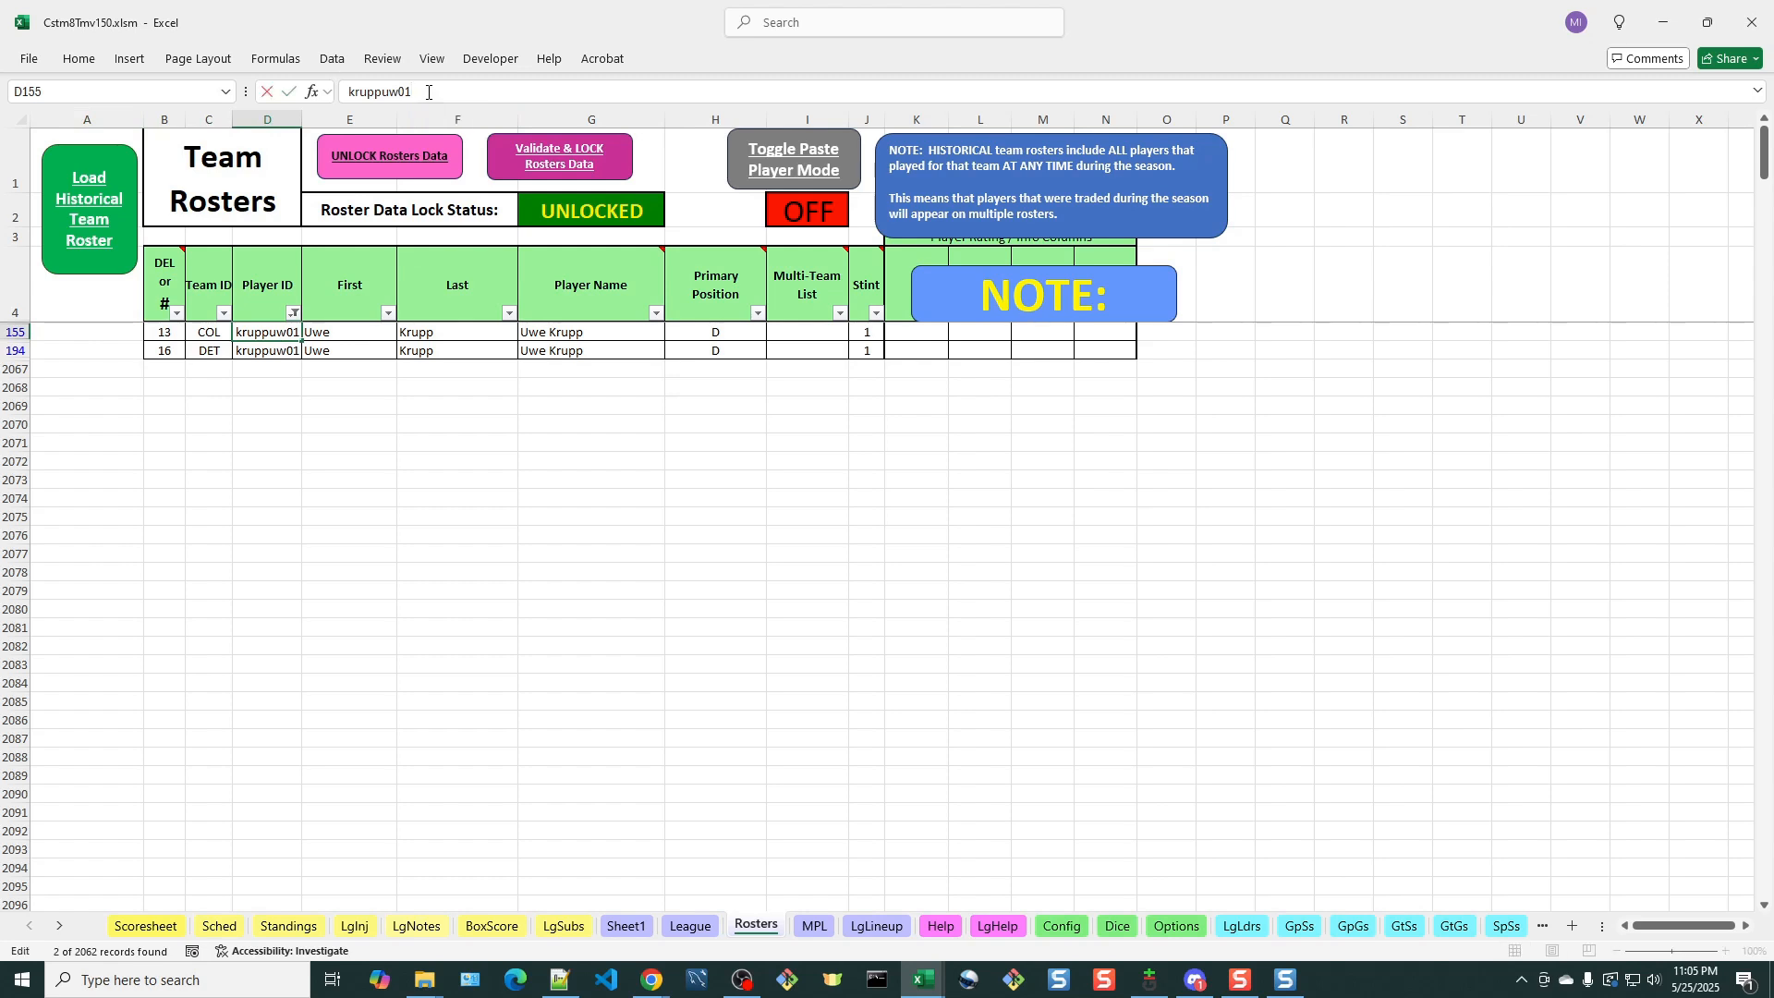
{"action": "type", "text": "c"}
{"action": "key", "text": "Return"}
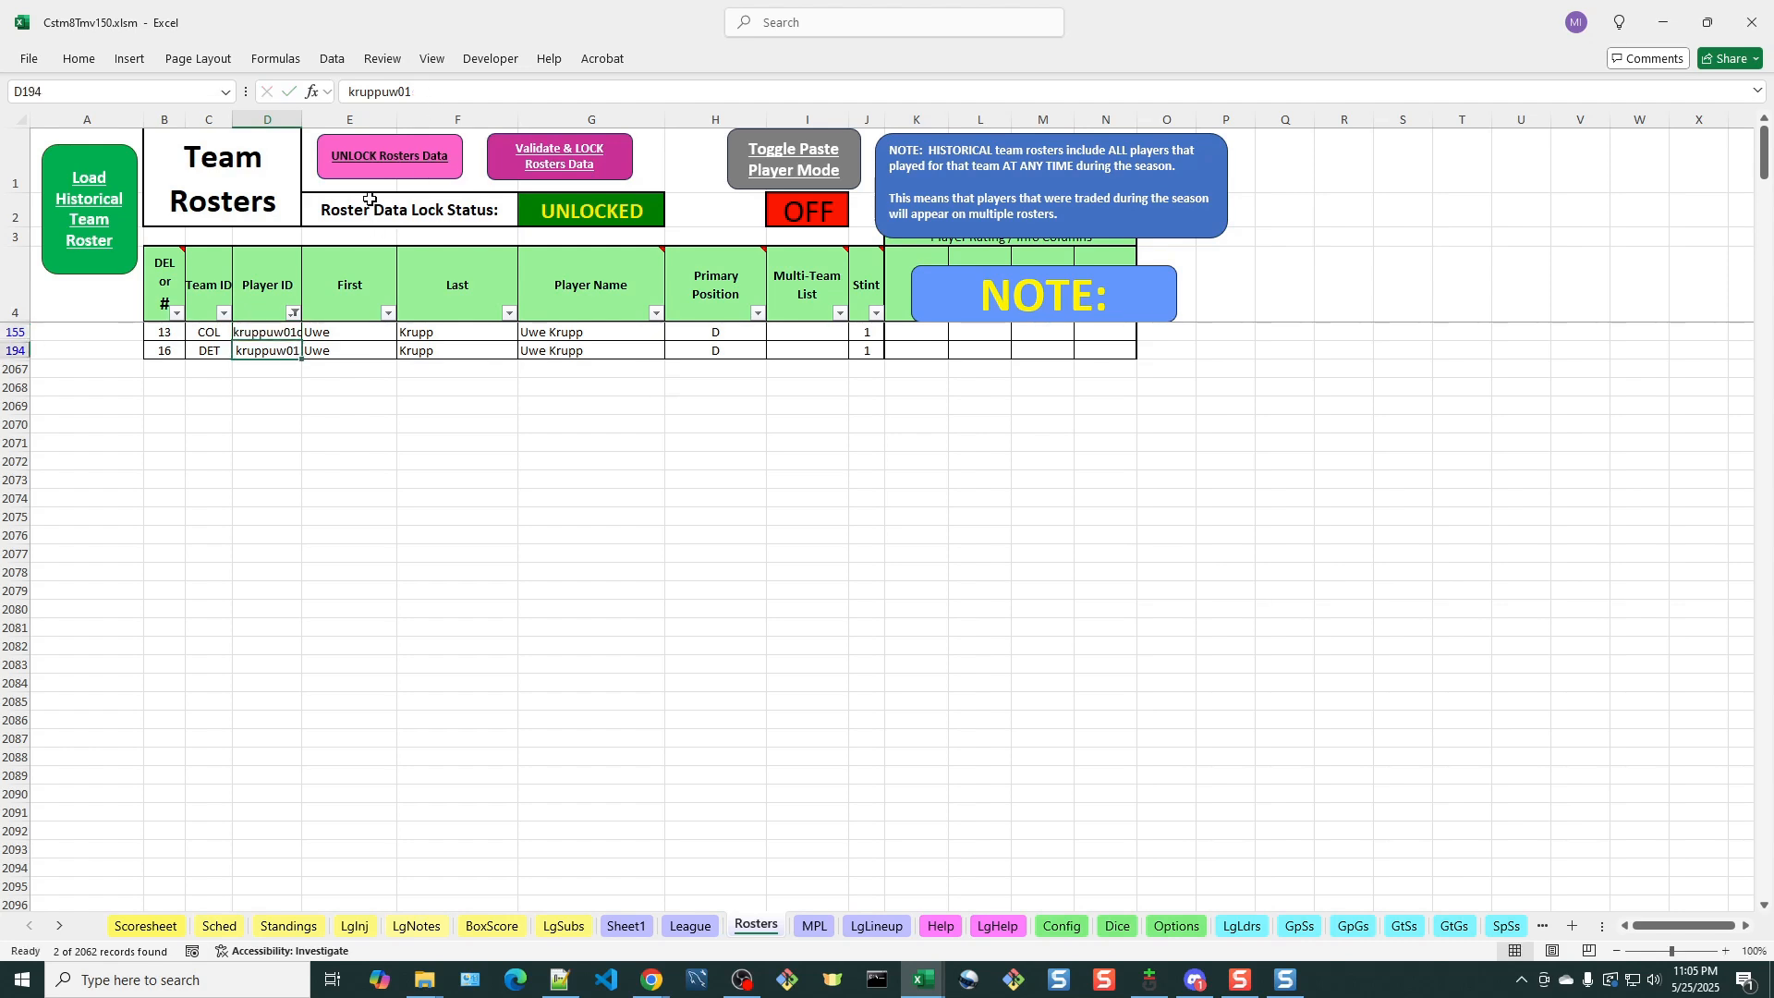
{"action": "left_click", "coordinate": [447, 91]}
{"action": "type", "text": "d"}
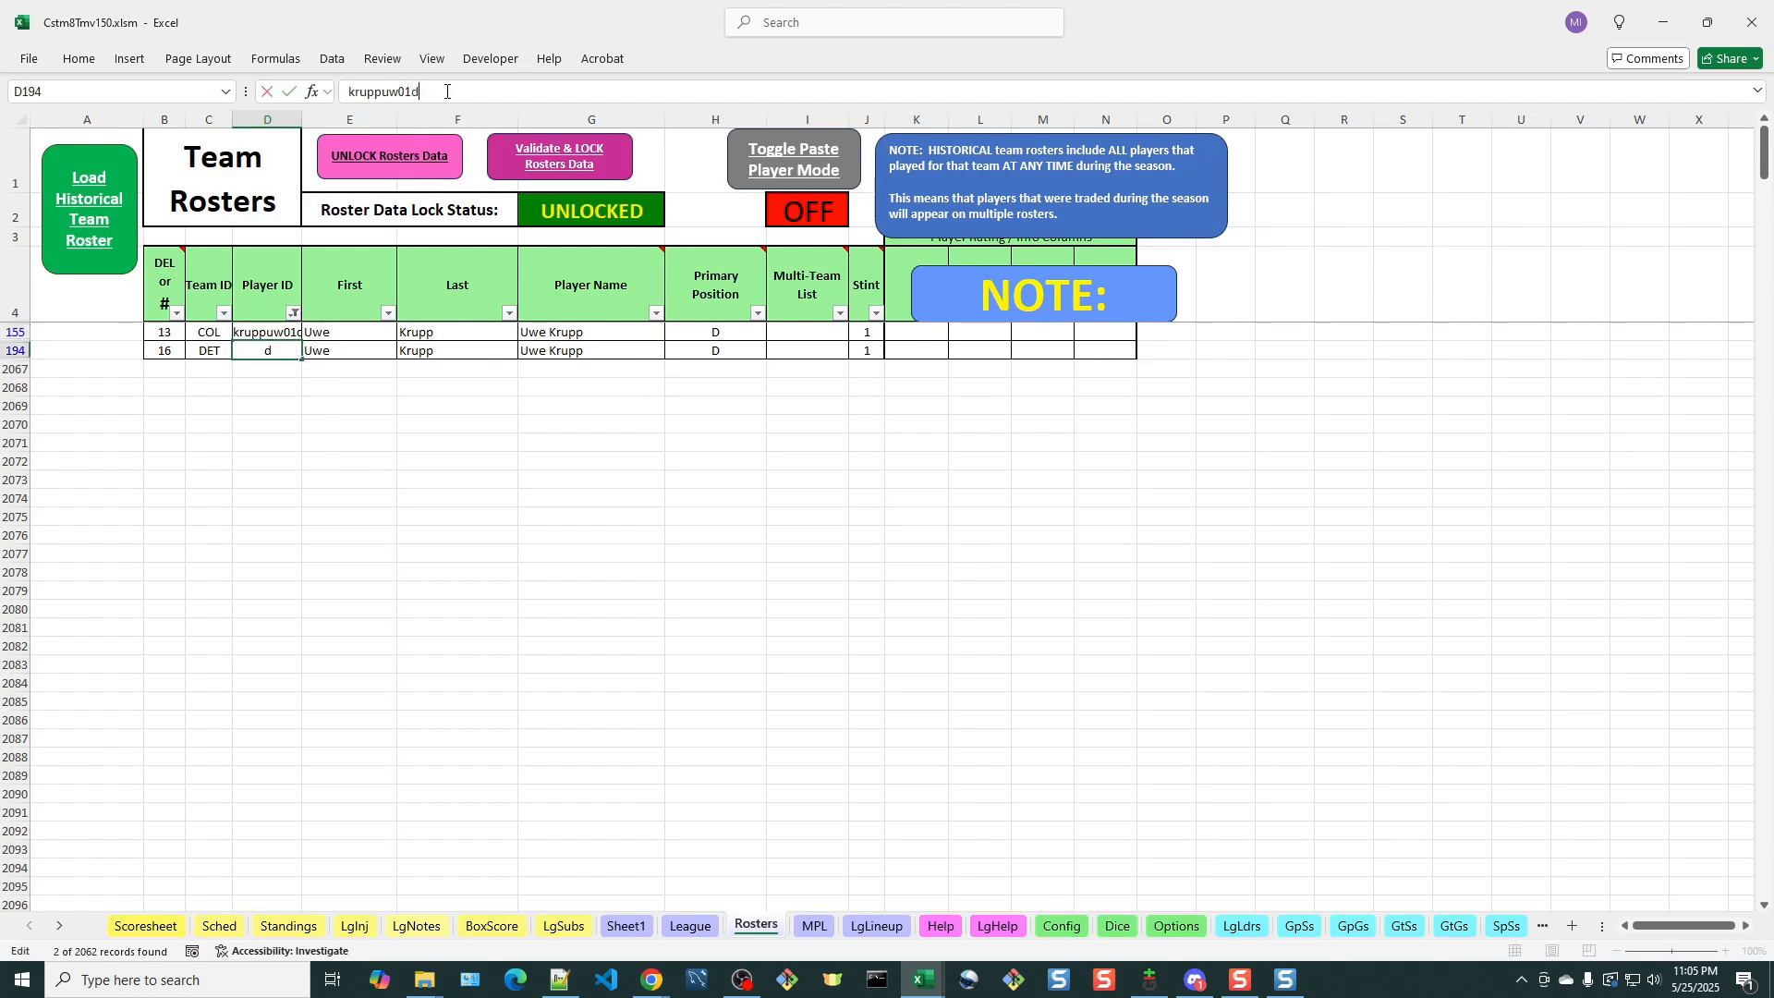
{"action": "key", "text": "Return"}
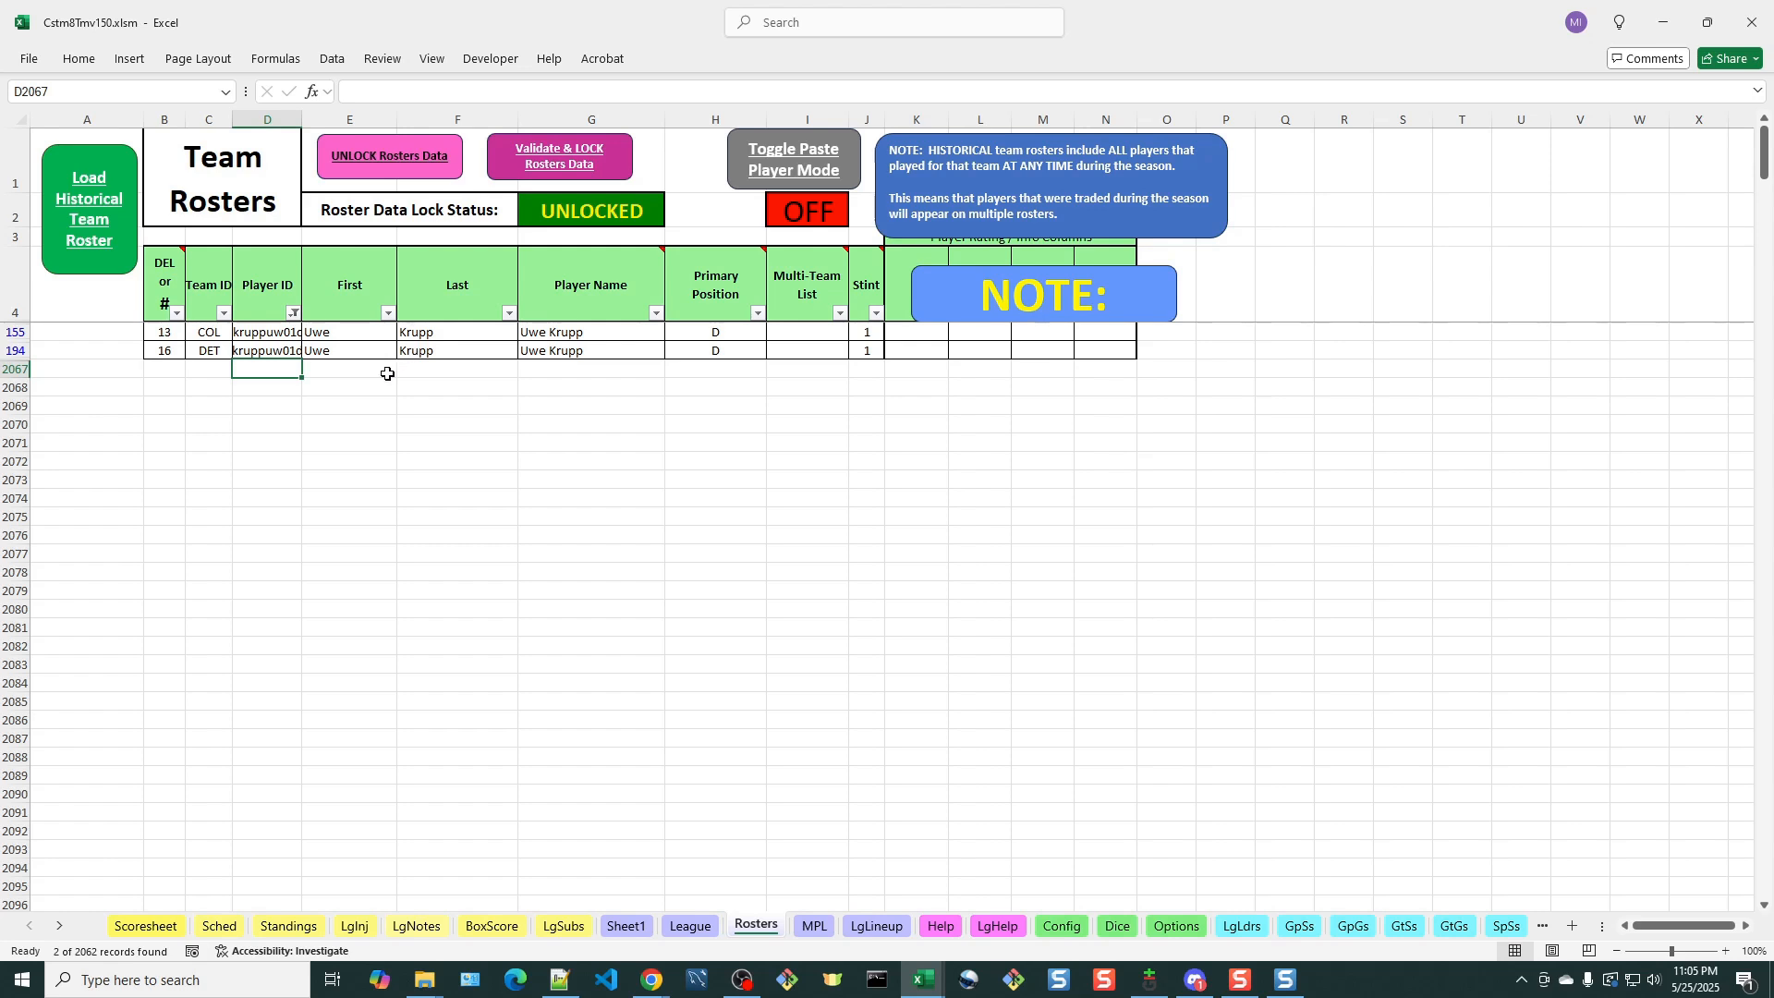
Change Uwe Krupp's Player Name to "Uwe Col Krupp" in the Colorado row and "Uwe Det Krupp" in the Detroit row
{"action": "left_click", "coordinate": [552, 334]}
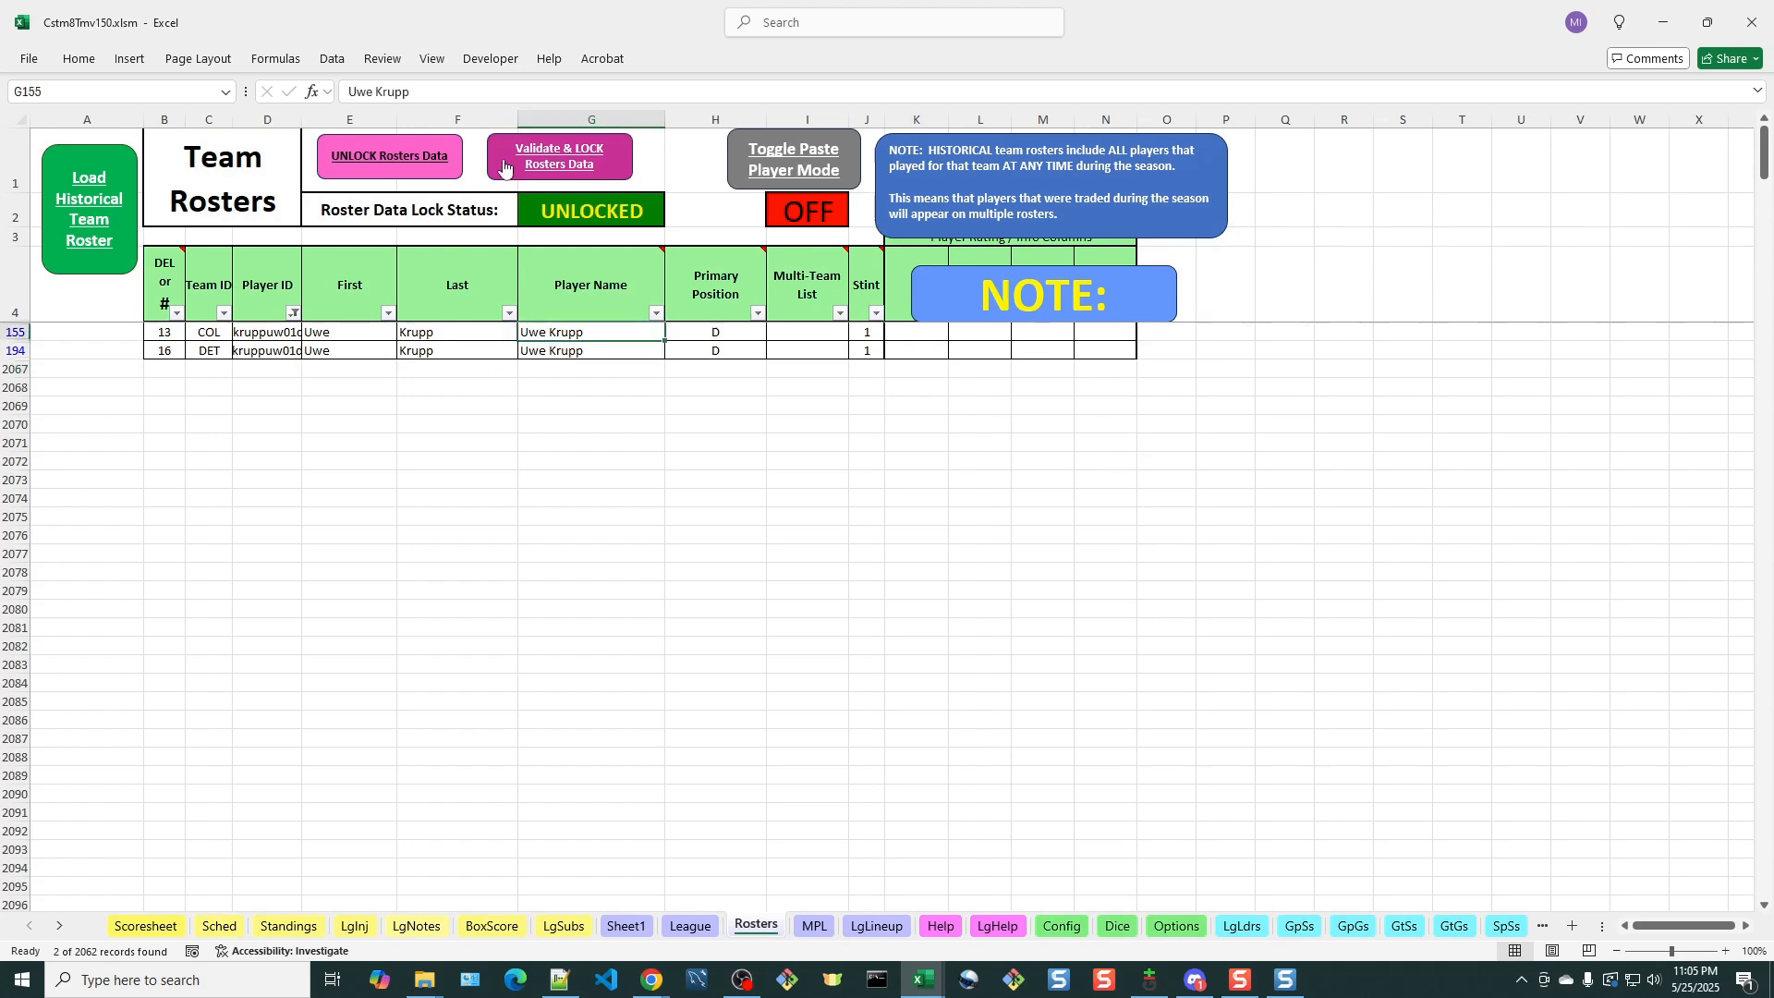
{"action": "left_click", "coordinate": [427, 92]}
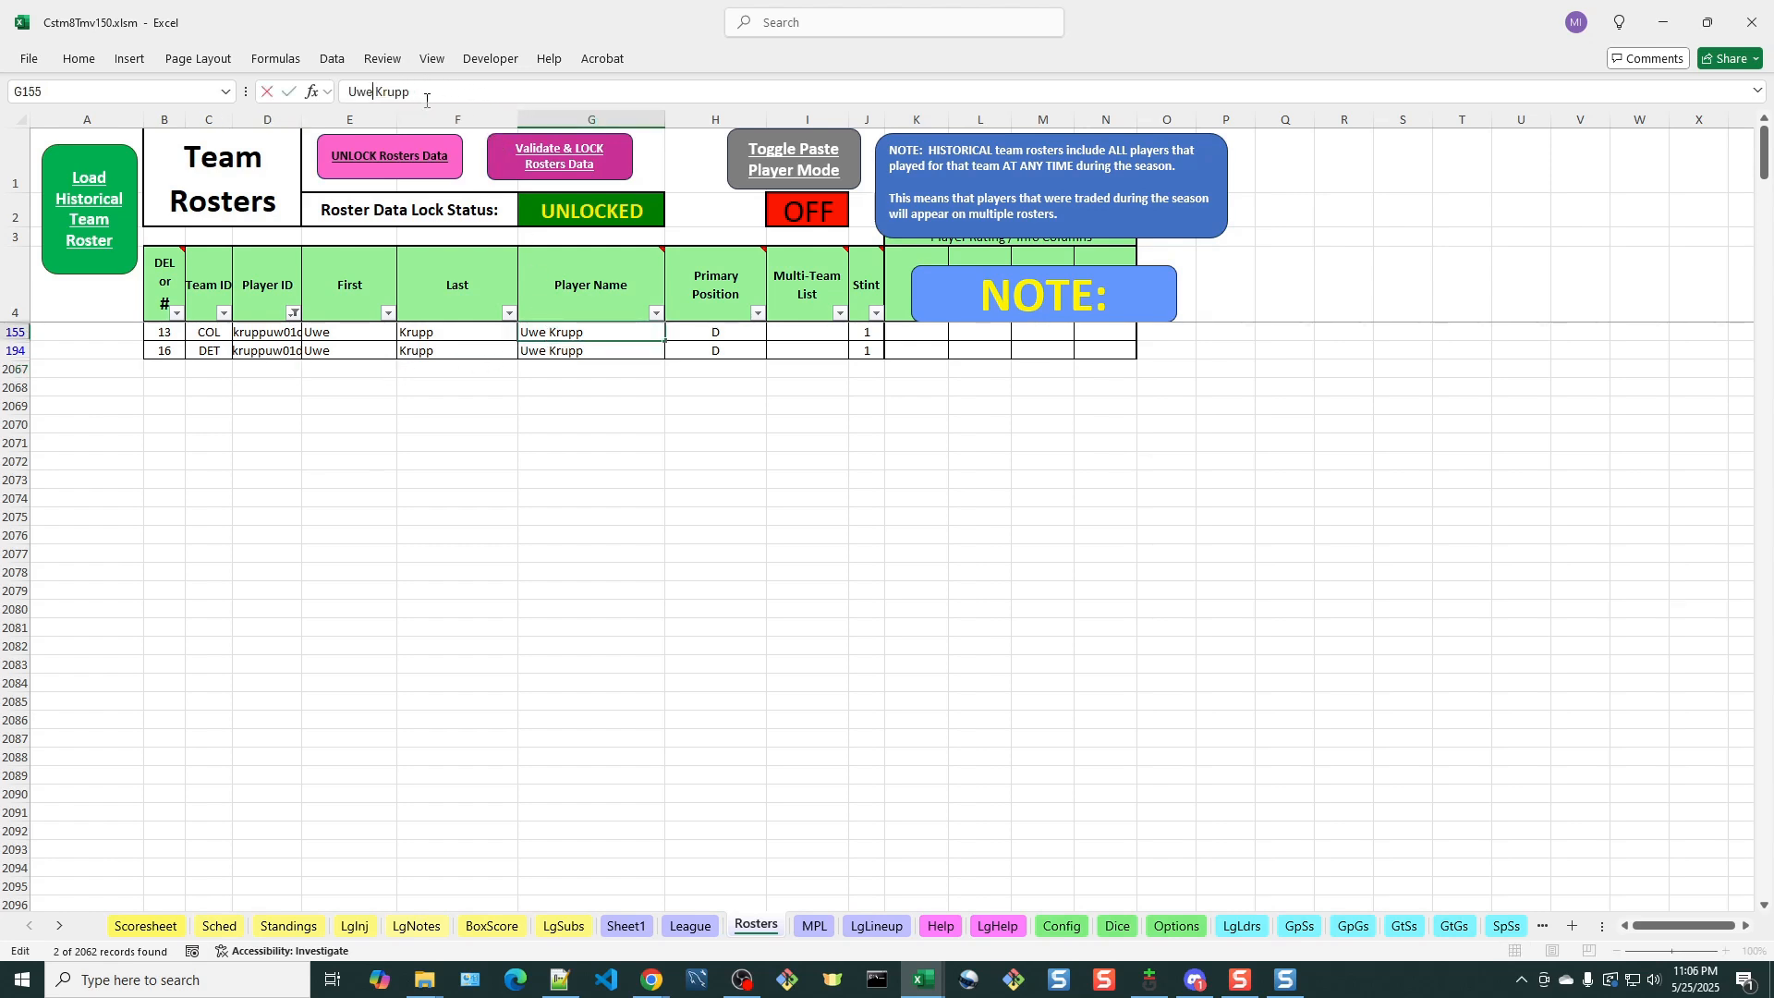
{"action": "type", "text": "Col"}
{"action": "left_click", "coordinate": [536, 350]}
{"action": "left_click", "coordinate": [373, 93]}
{"action": "type", "text": "Det"}
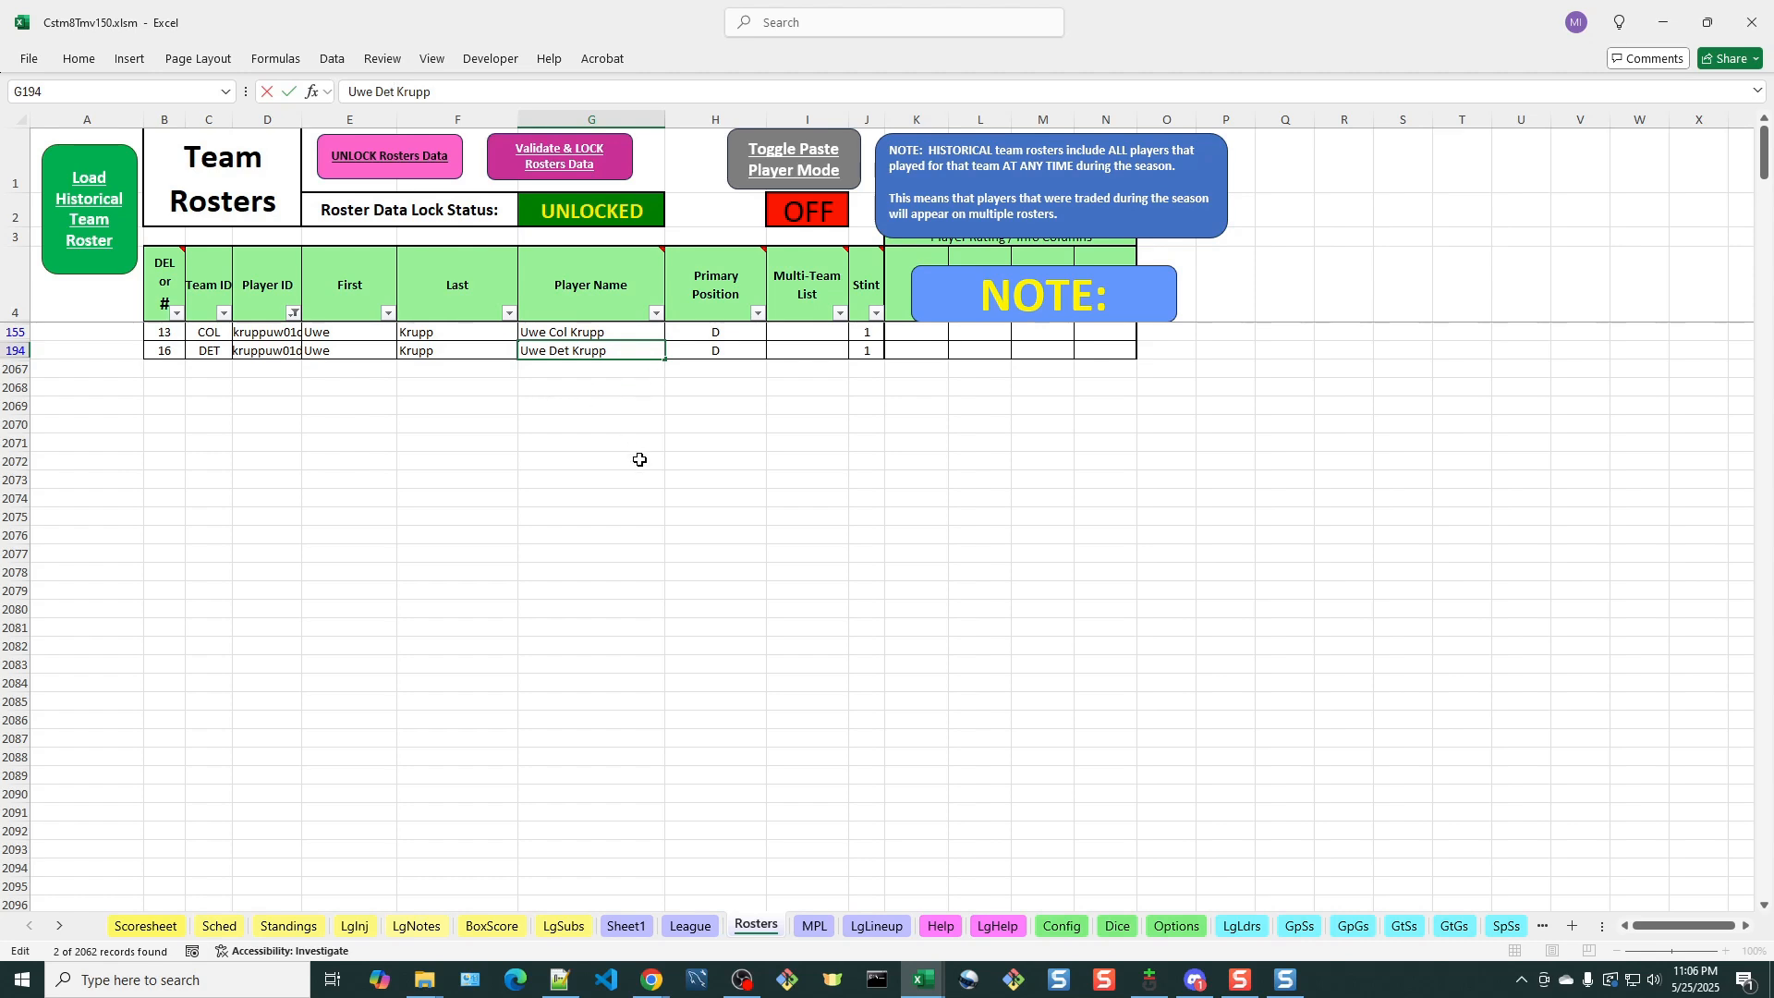
Validate and lock the roster data with Uwe Krupp's revised Colorado and Detroit entries, and acknowledge the message
{"action": "left_click", "coordinate": [607, 333]}
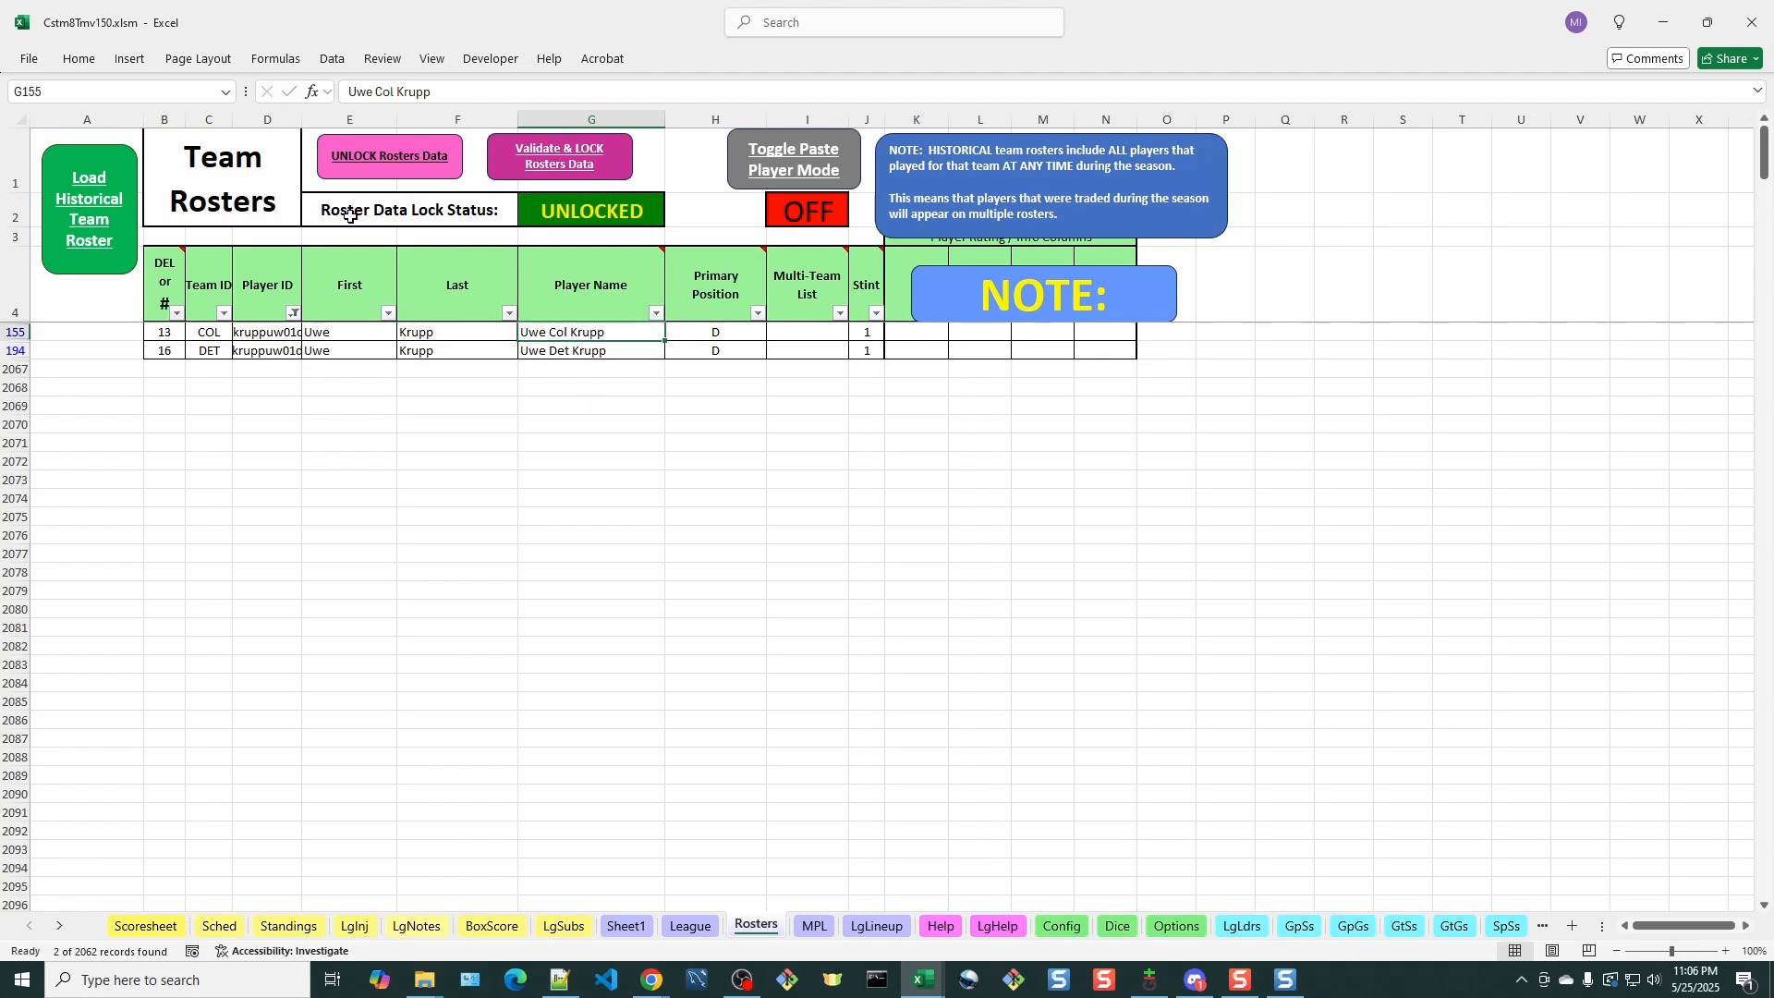
{"action": "left_click", "coordinate": [278, 332]}
{"action": "left_click", "coordinate": [275, 356]}
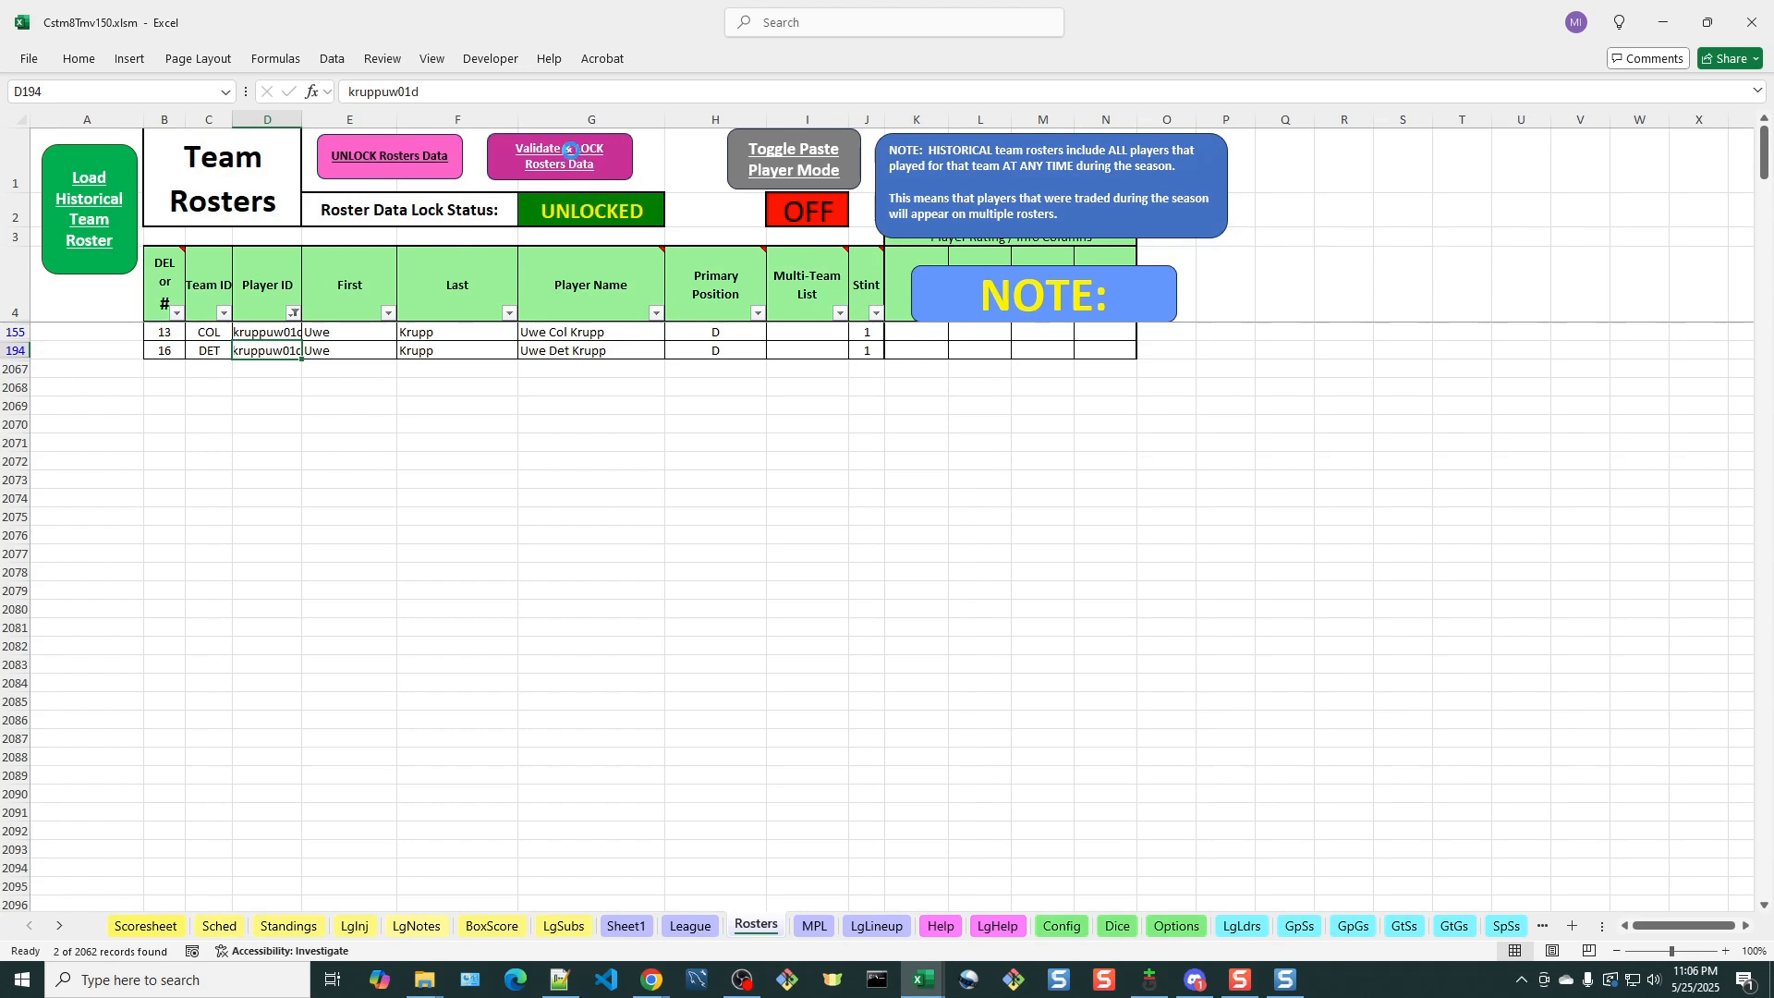
{"action": "left_click", "coordinate": [570, 151]}
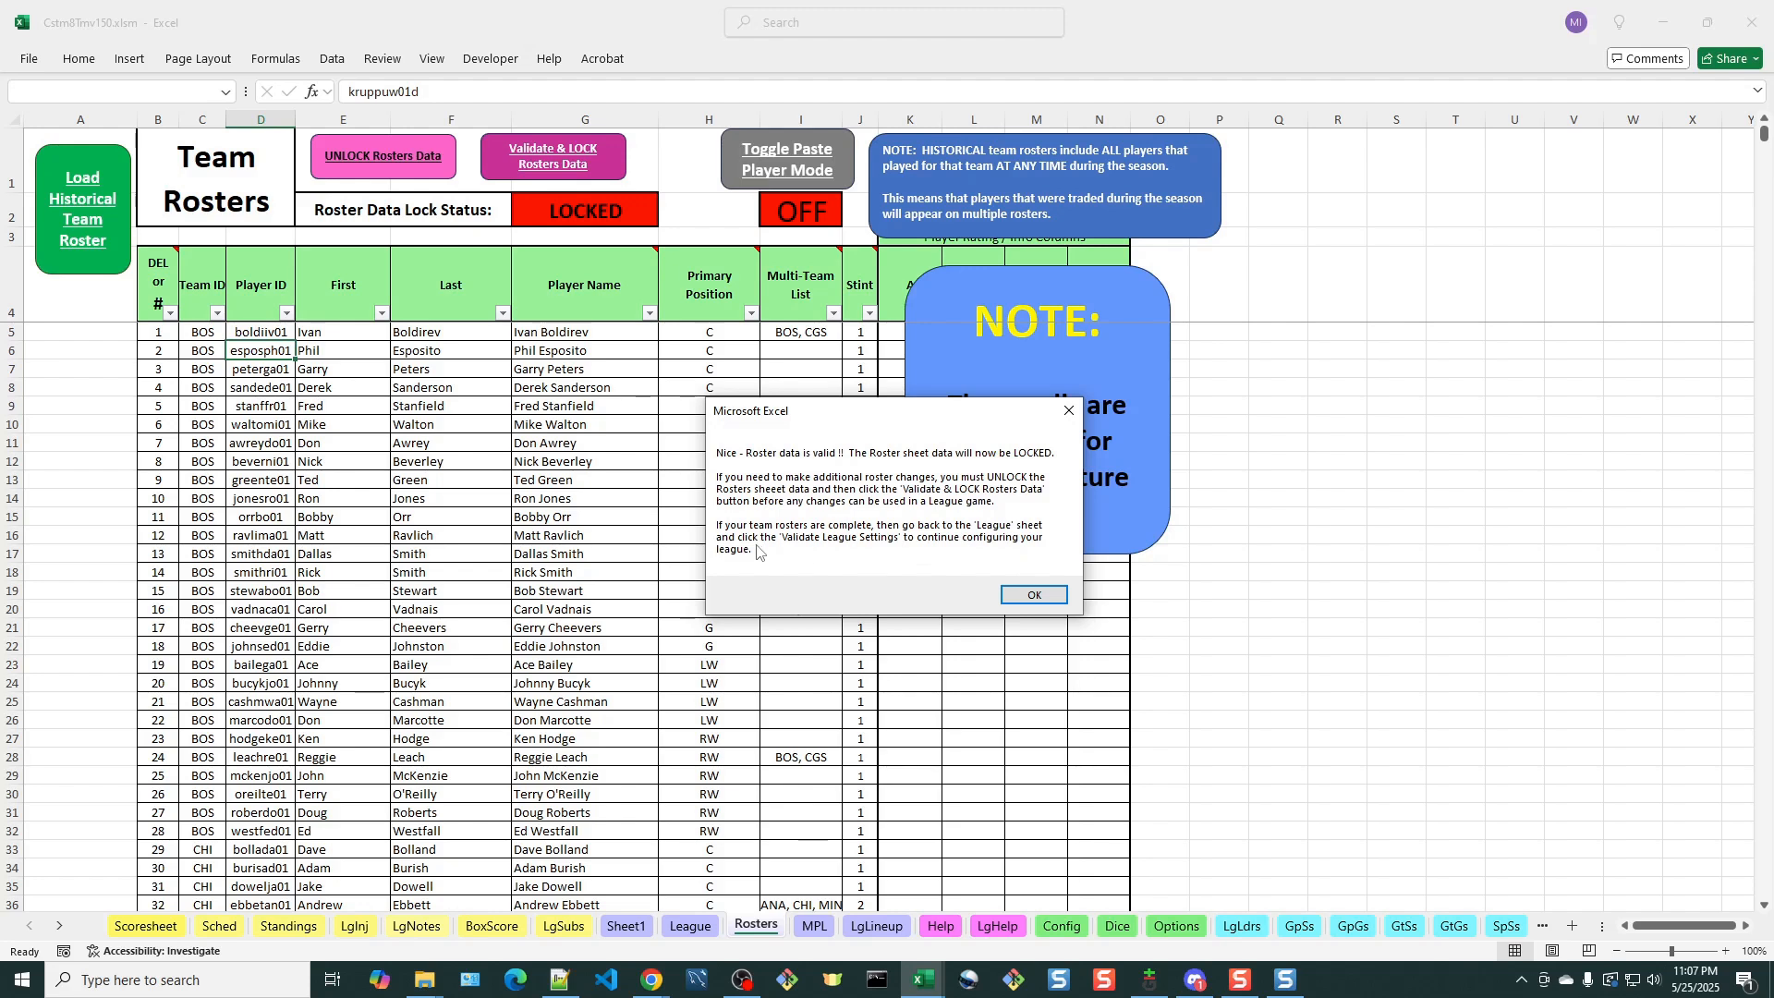
{"action": "left_click", "coordinate": [1038, 599]}
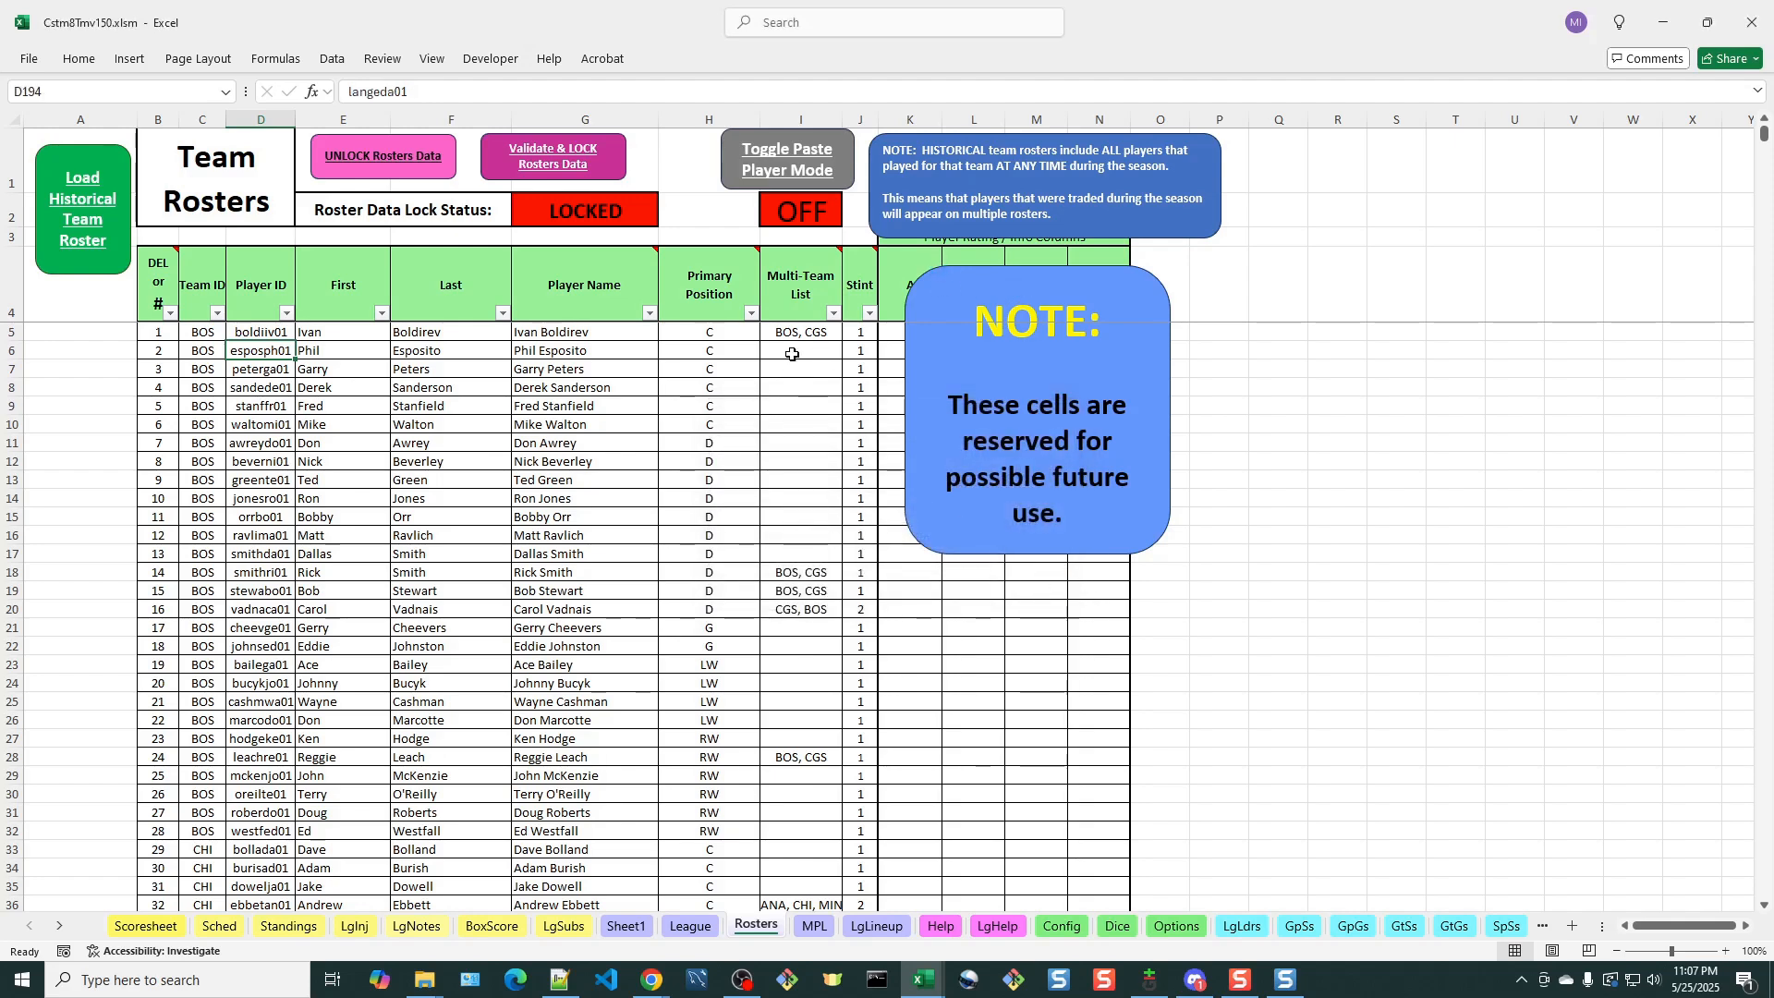
Validate the league settings on the League sheet and acknowledge the Standings configuration message
{"action": "mouse_move", "coordinate": [795, 284]}
{"action": "scroll", "coordinate": [759, 673], "scroll_direction": "down", "scroll_amount": 2}
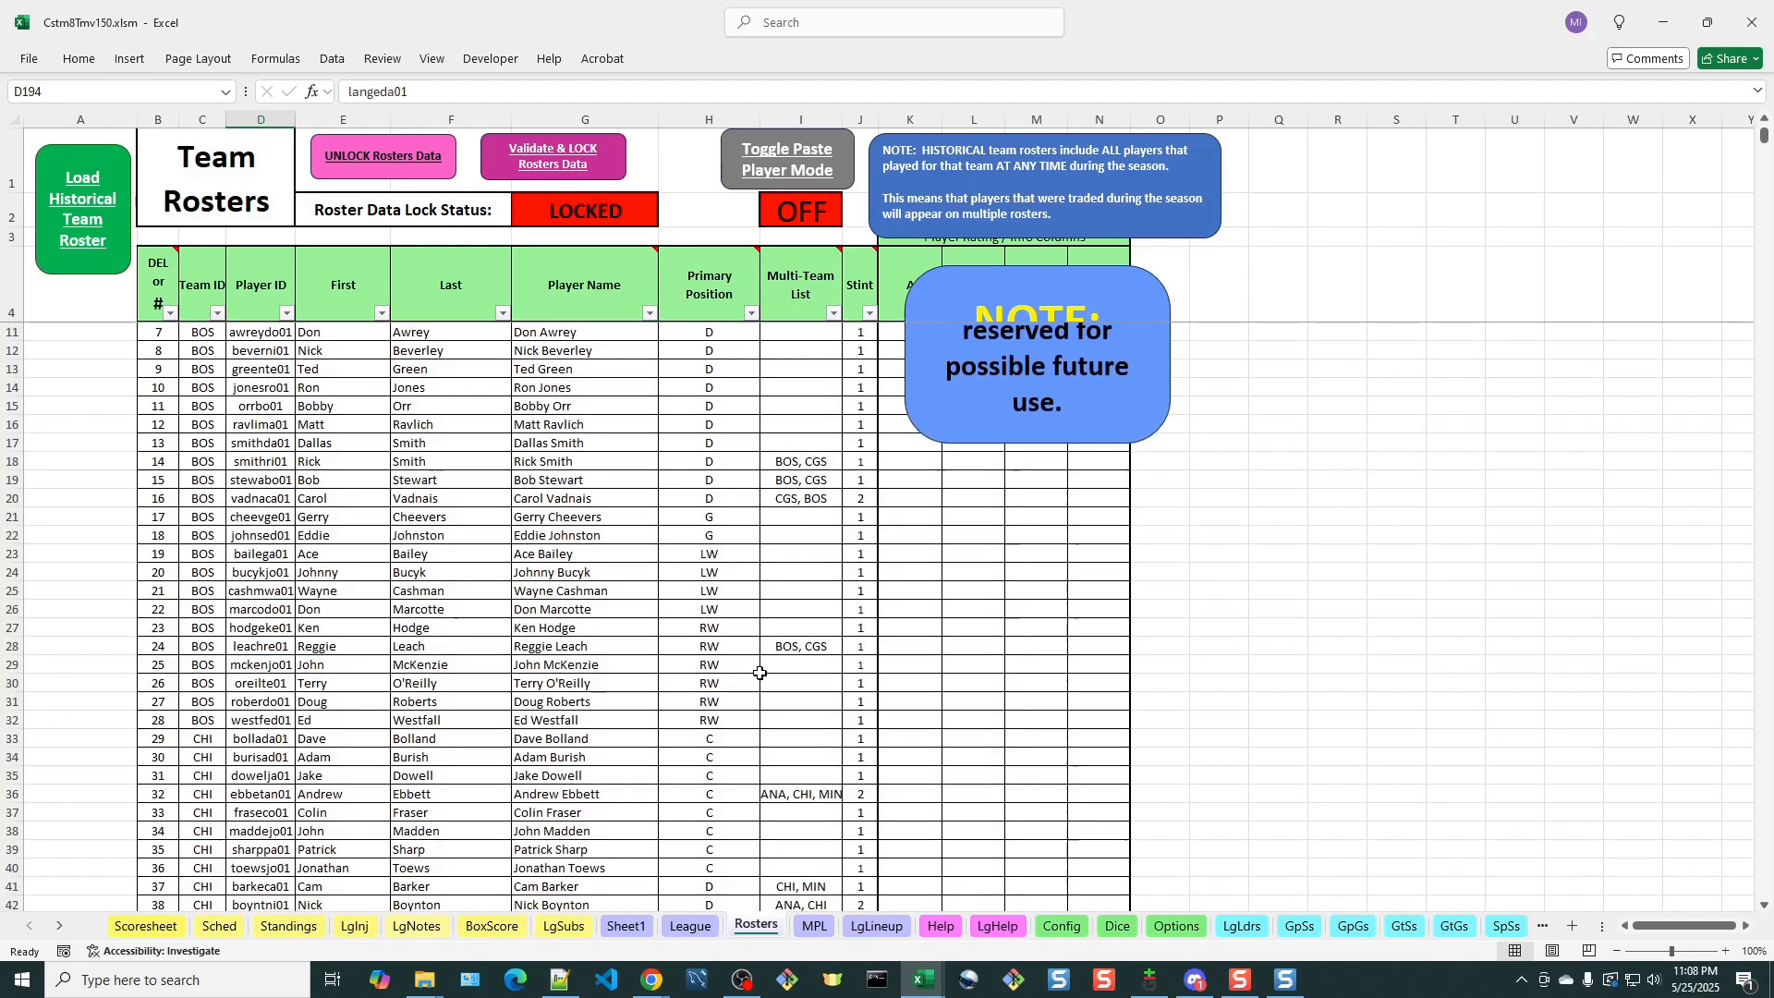
{"action": "scroll", "coordinate": [760, 647], "scroll_direction": "up", "scroll_amount": 2}
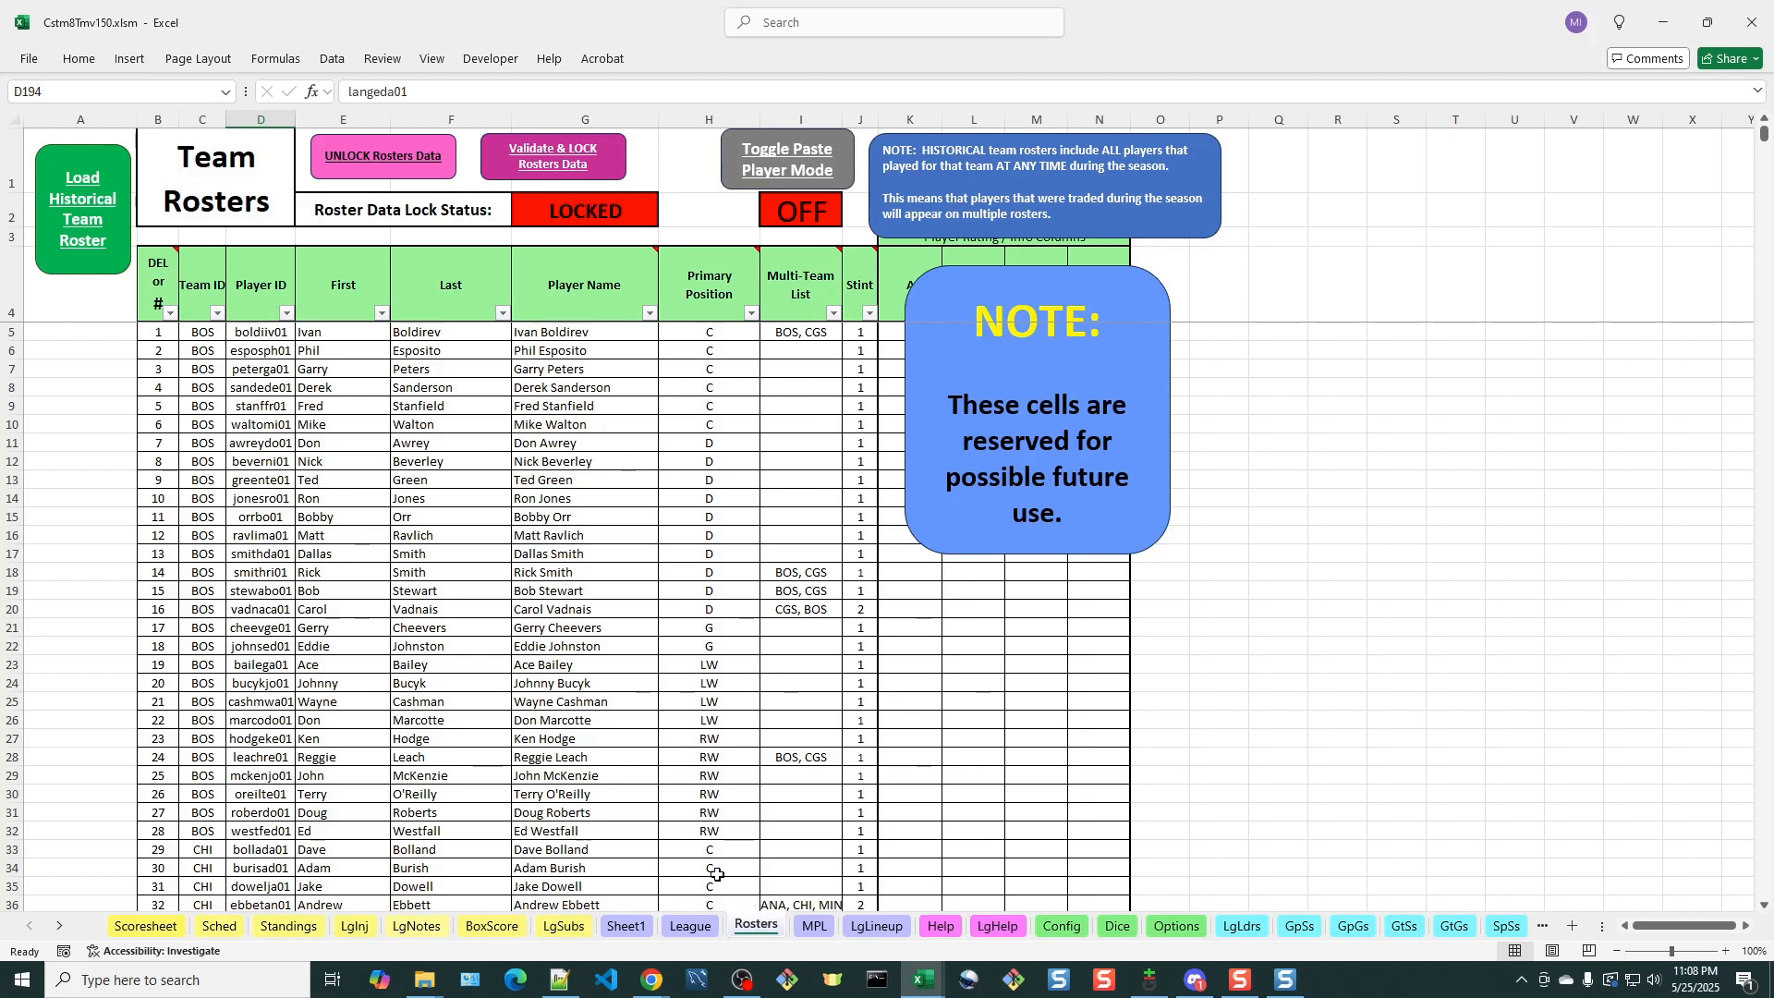
{"action": "left_click", "coordinate": [691, 927]}
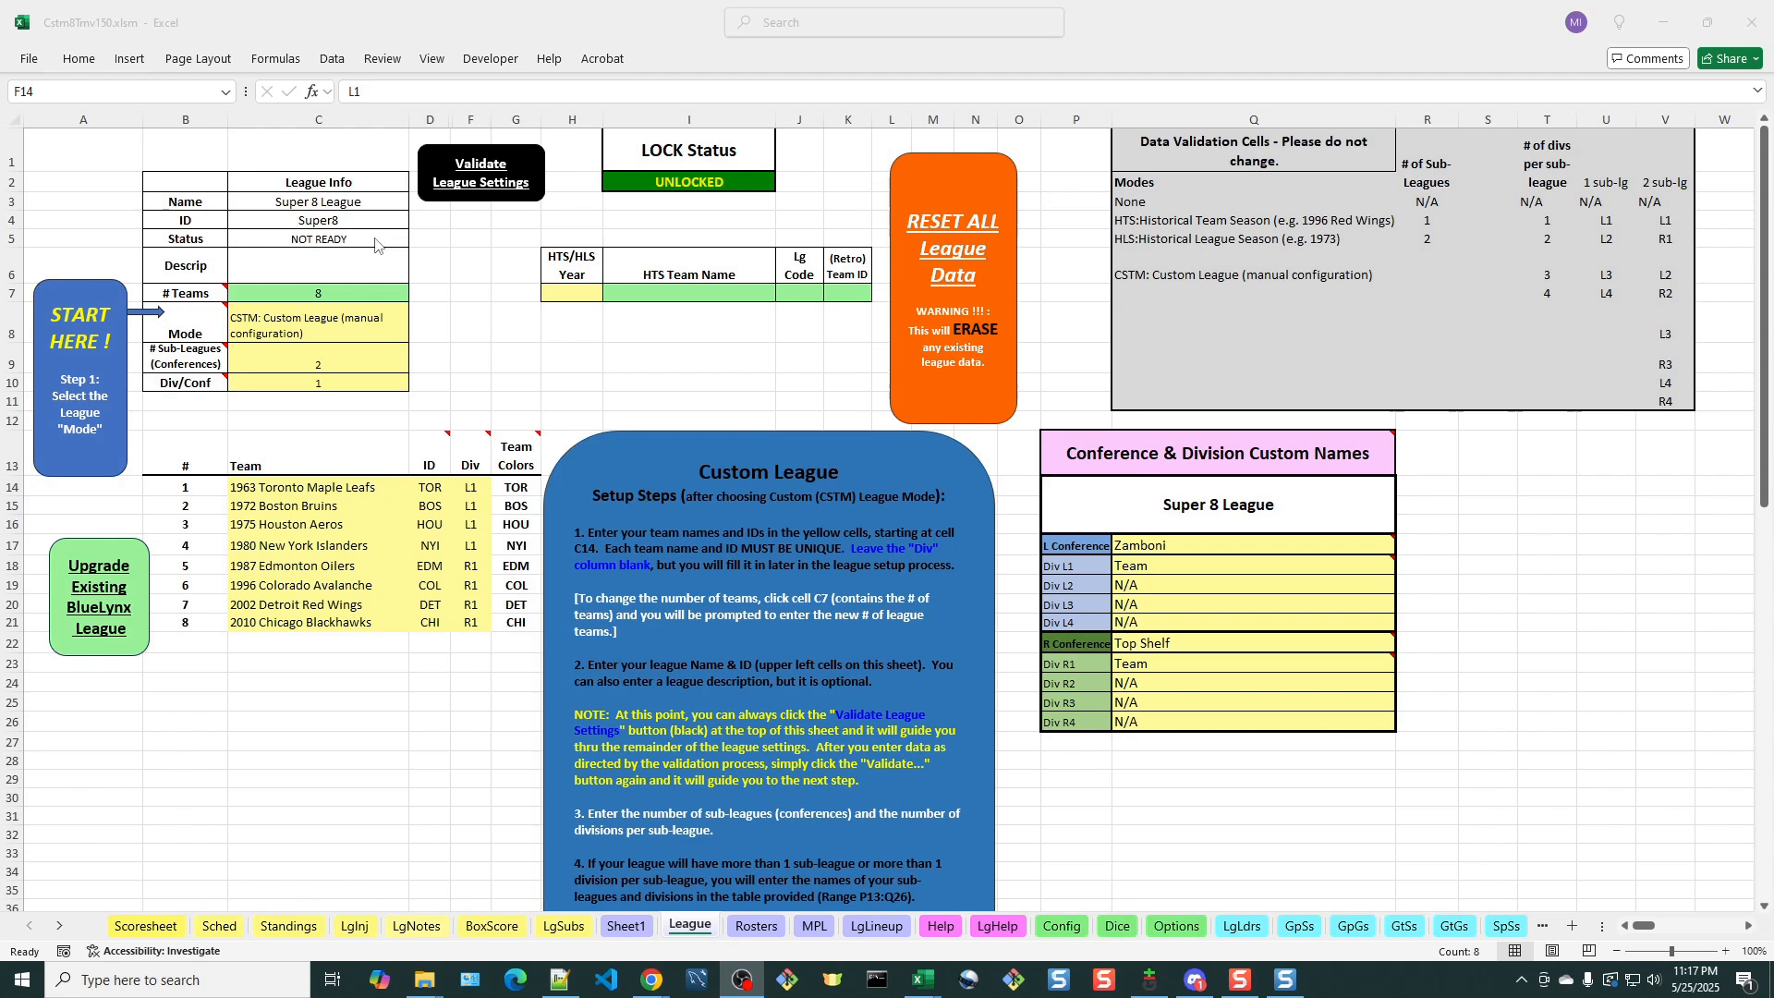
{"action": "left_click", "coordinate": [501, 210]}
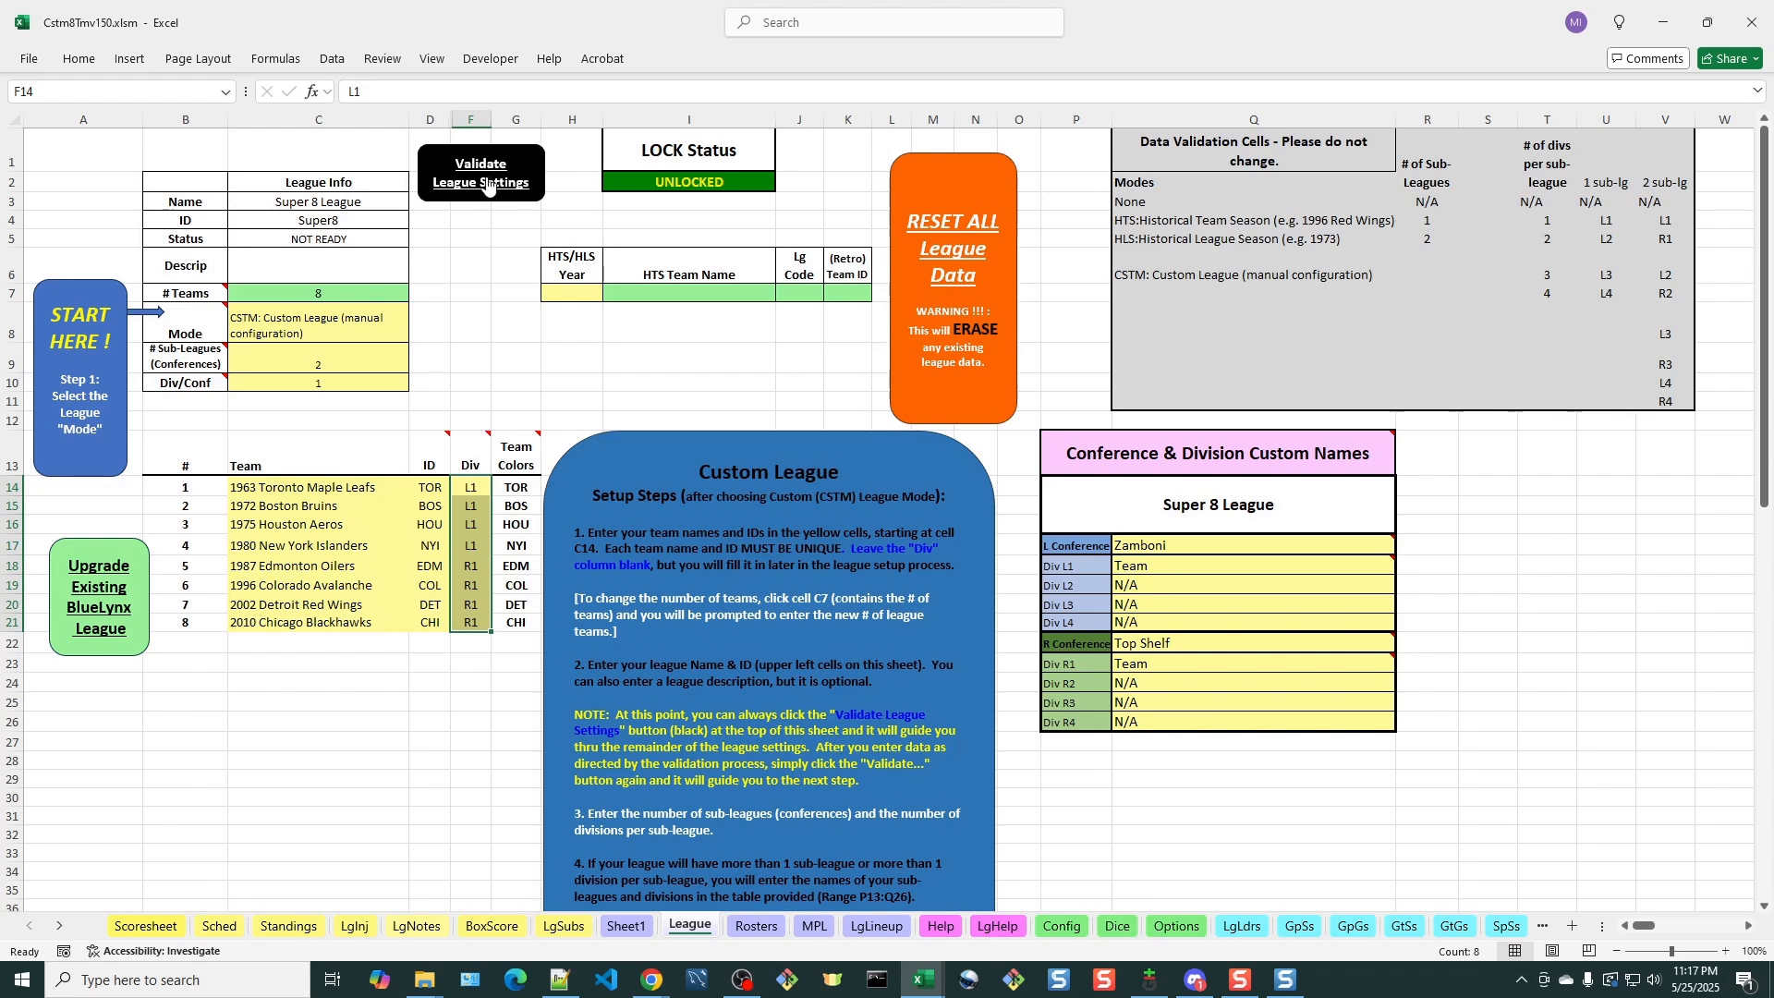
{"action": "left_click", "coordinate": [477, 183]}
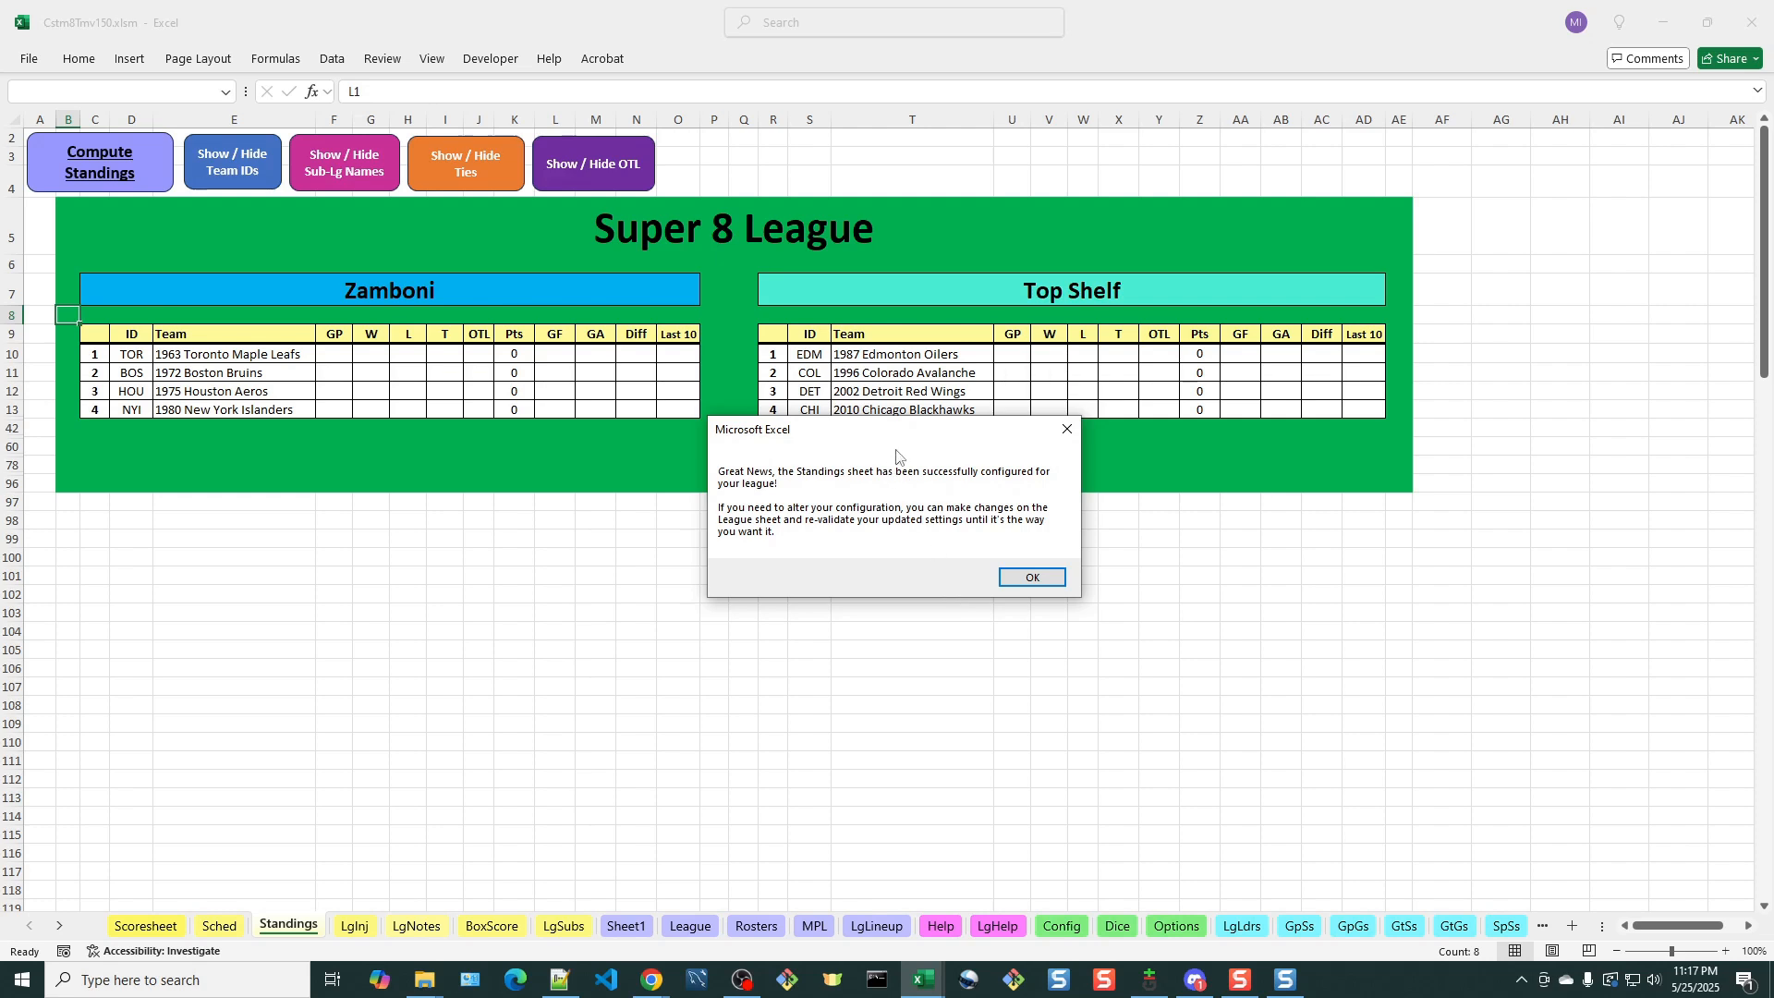
{"action": "left_click_drag", "start_coordinate": [902, 444], "coordinate": [707, 528]}
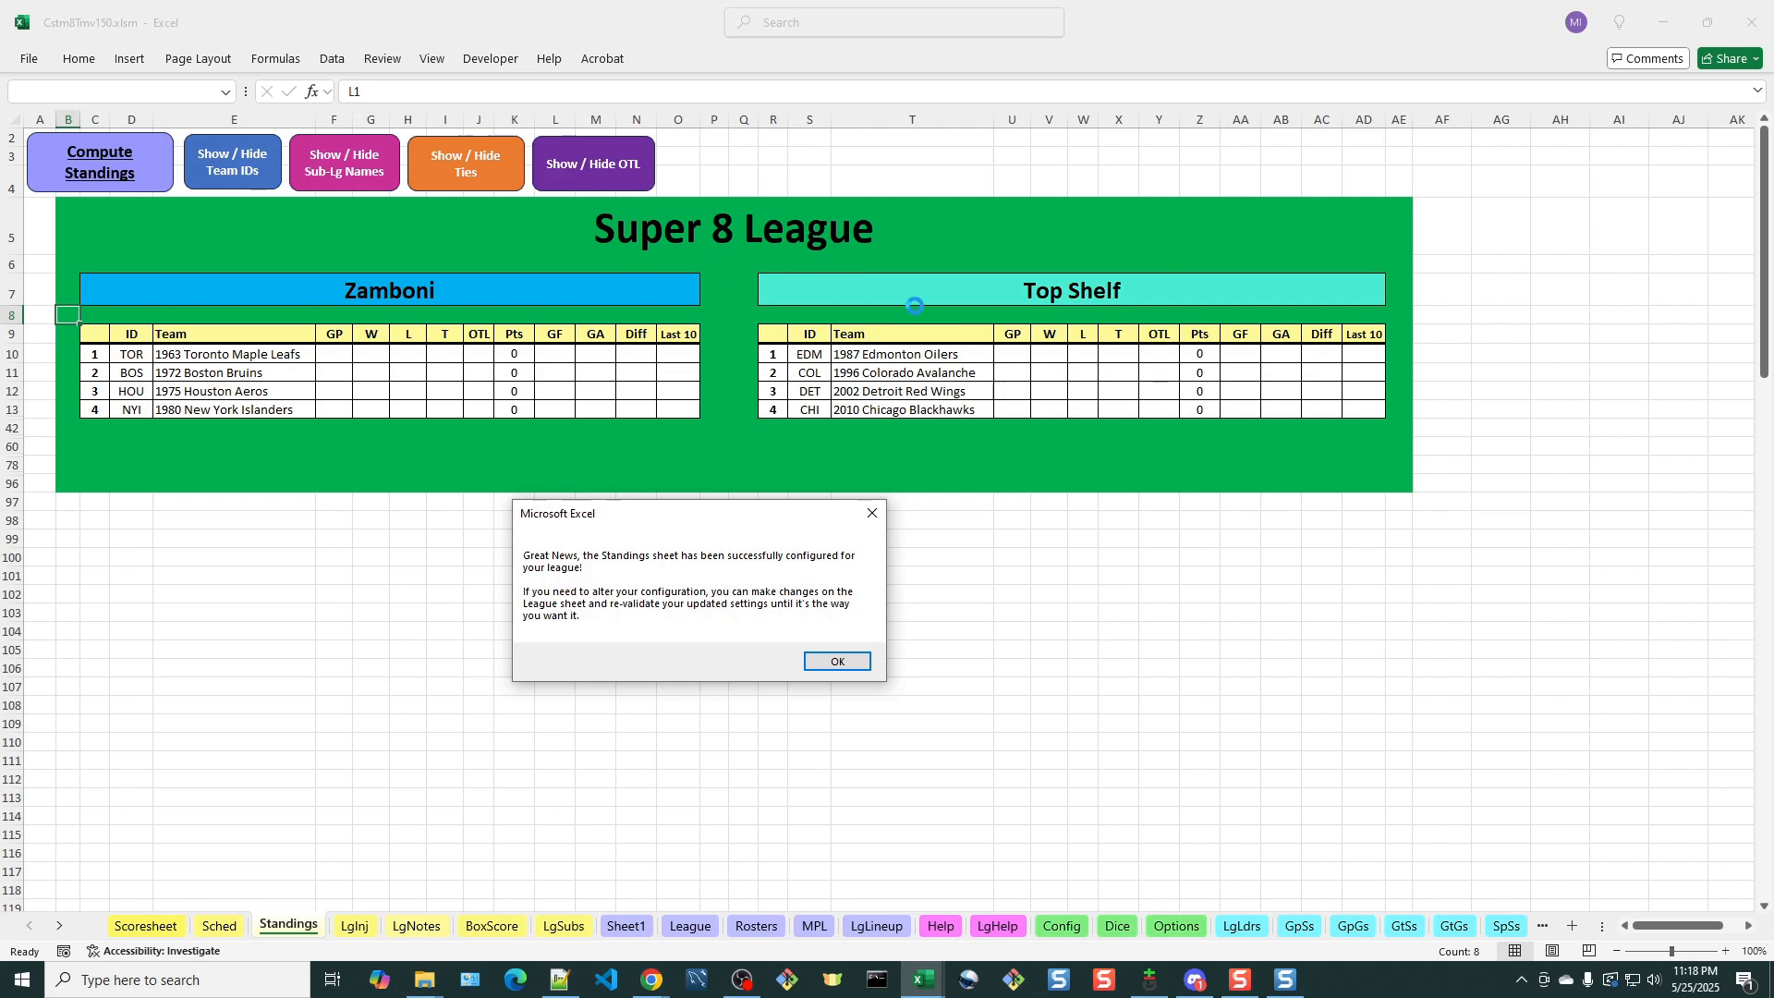
{"action": "left_click", "coordinate": [838, 663]}
{"action": "left_click", "coordinate": [844, 663]}
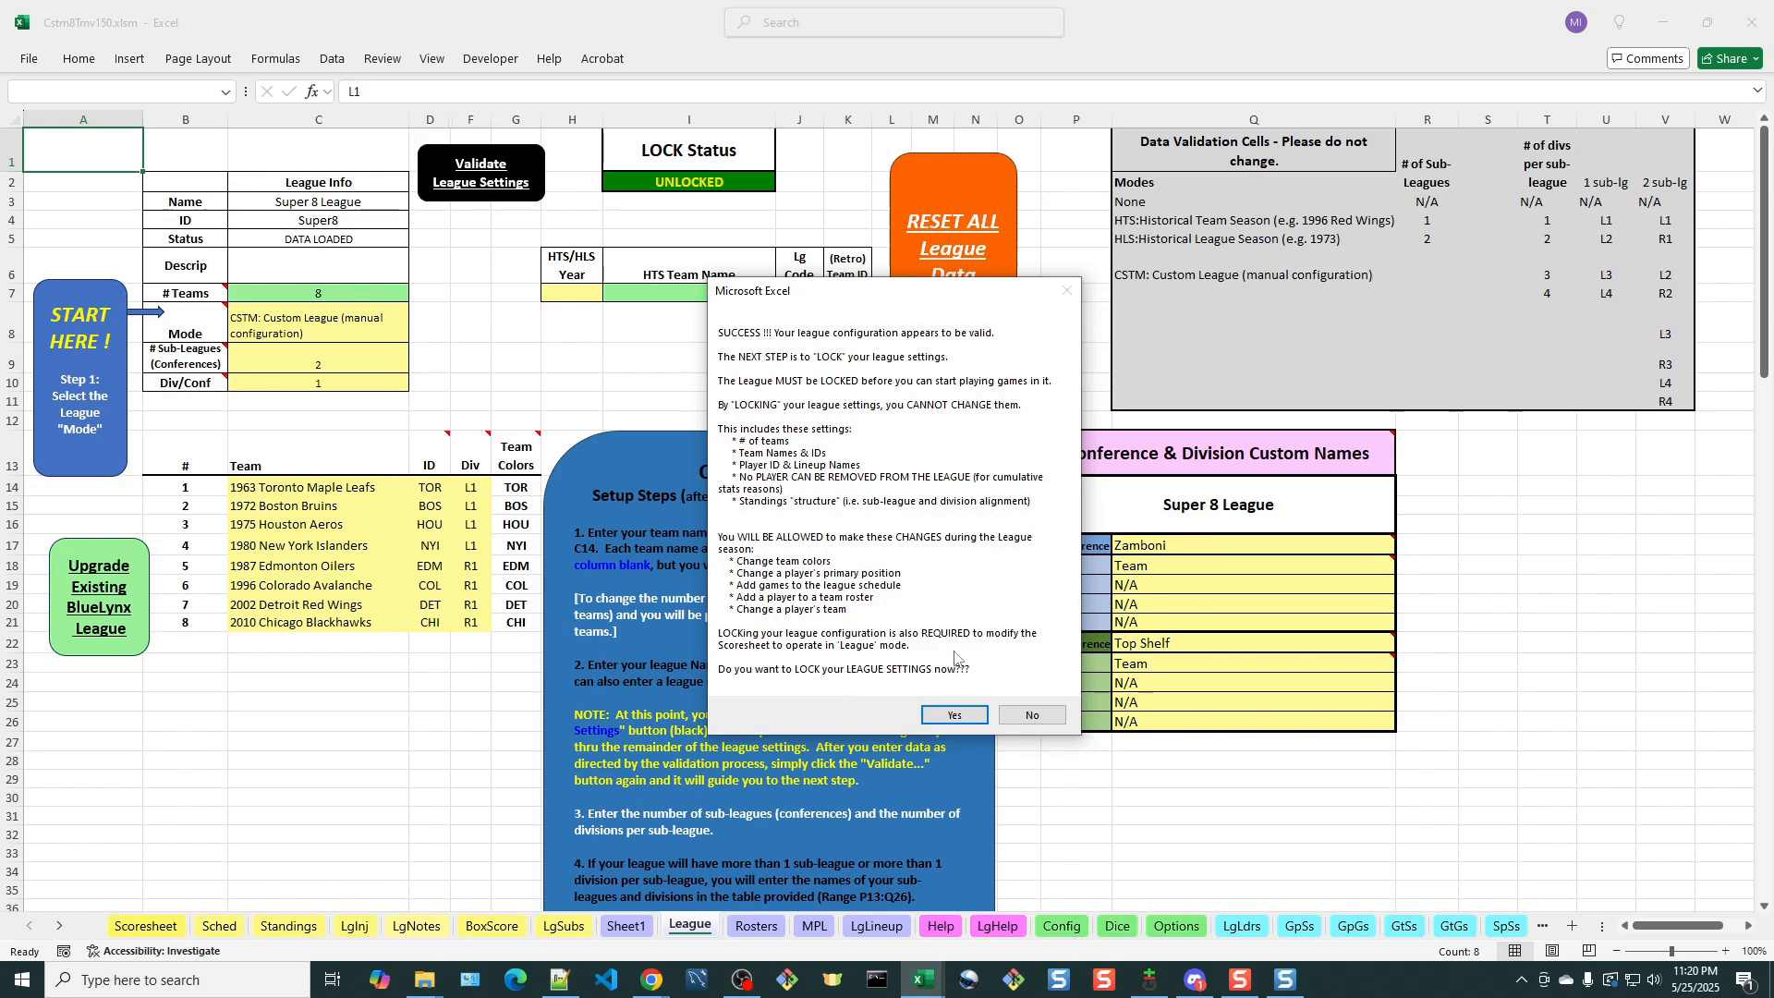
Agree to lock the league settings and acknowledge the messages that switch the Scoresheet to League Play mode
{"action": "left_click", "coordinate": [954, 716]}
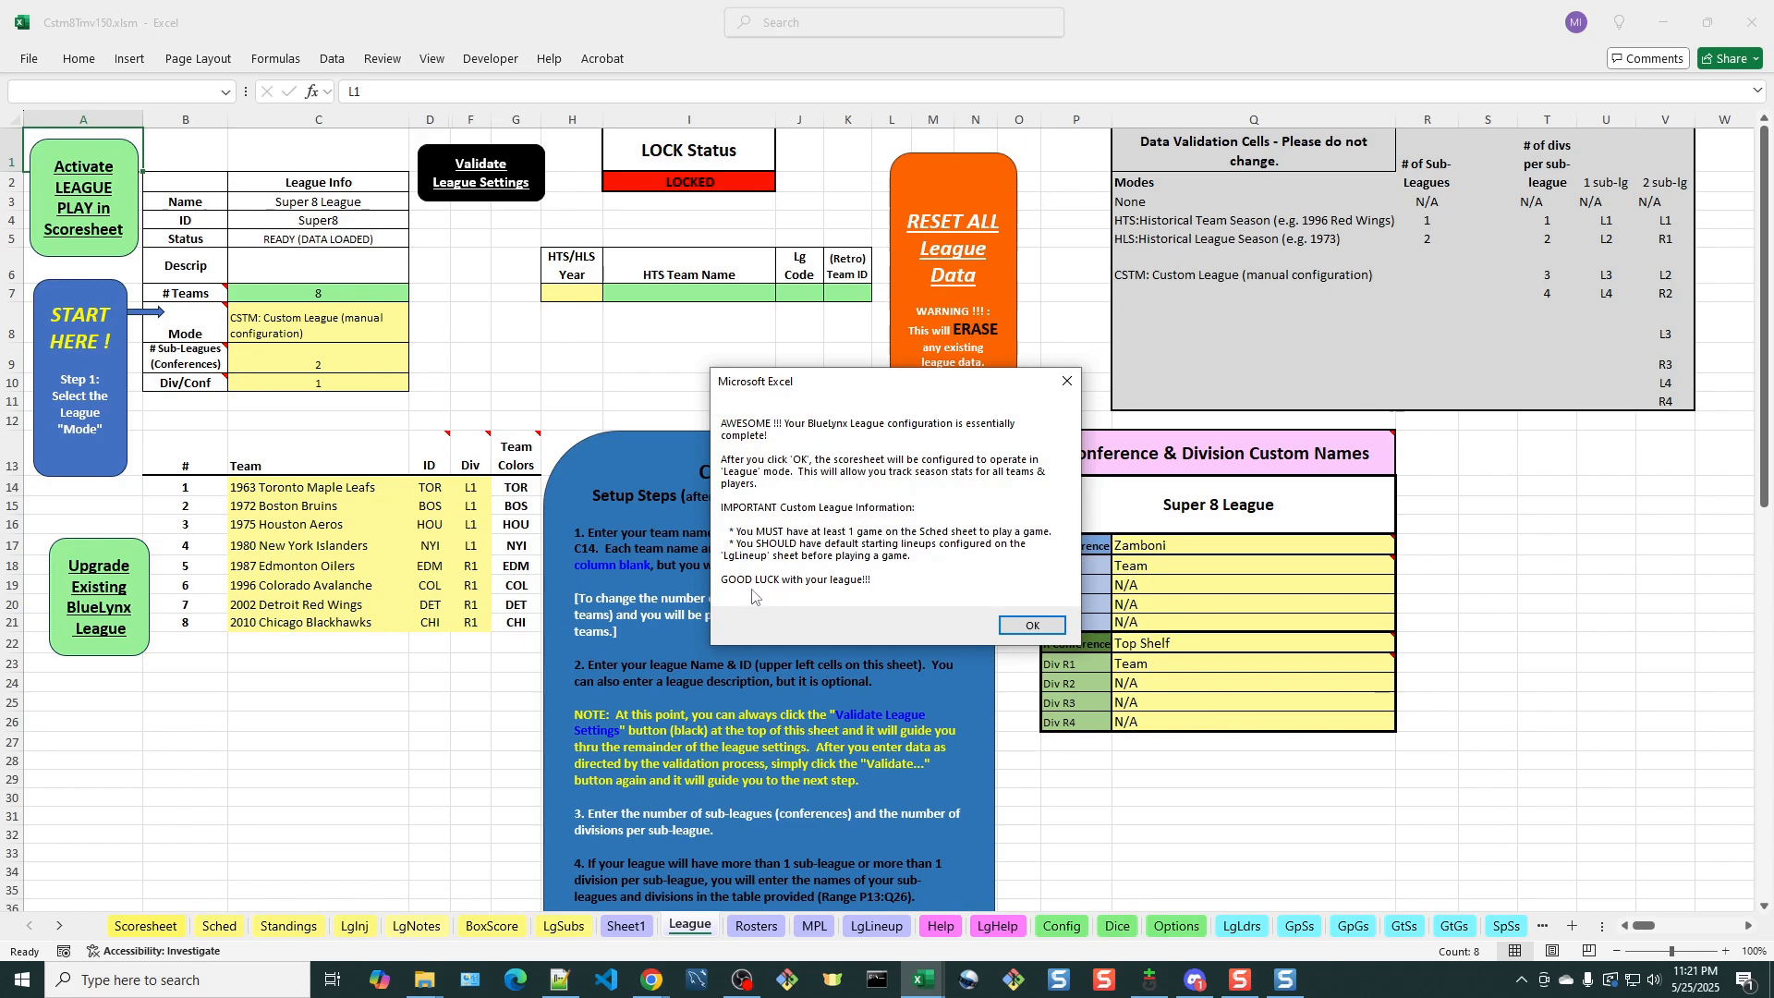
{"action": "left_click", "coordinate": [1048, 627]}
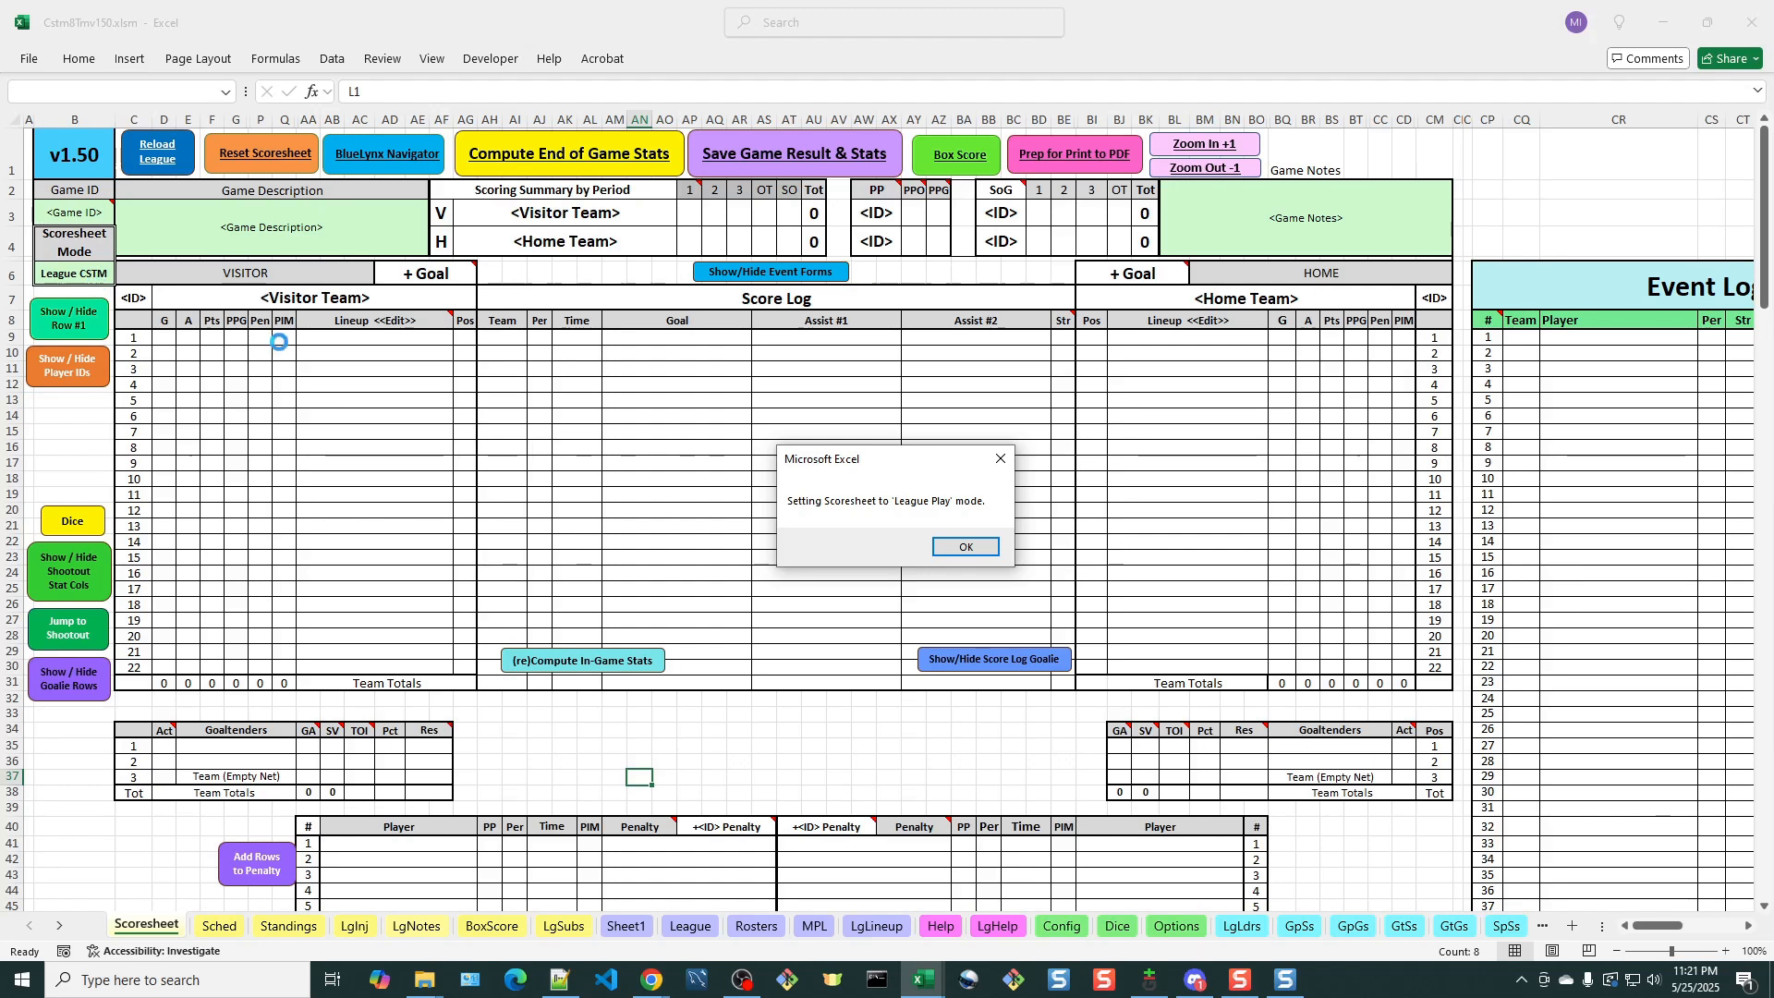
{"action": "left_click", "coordinate": [966, 548]}
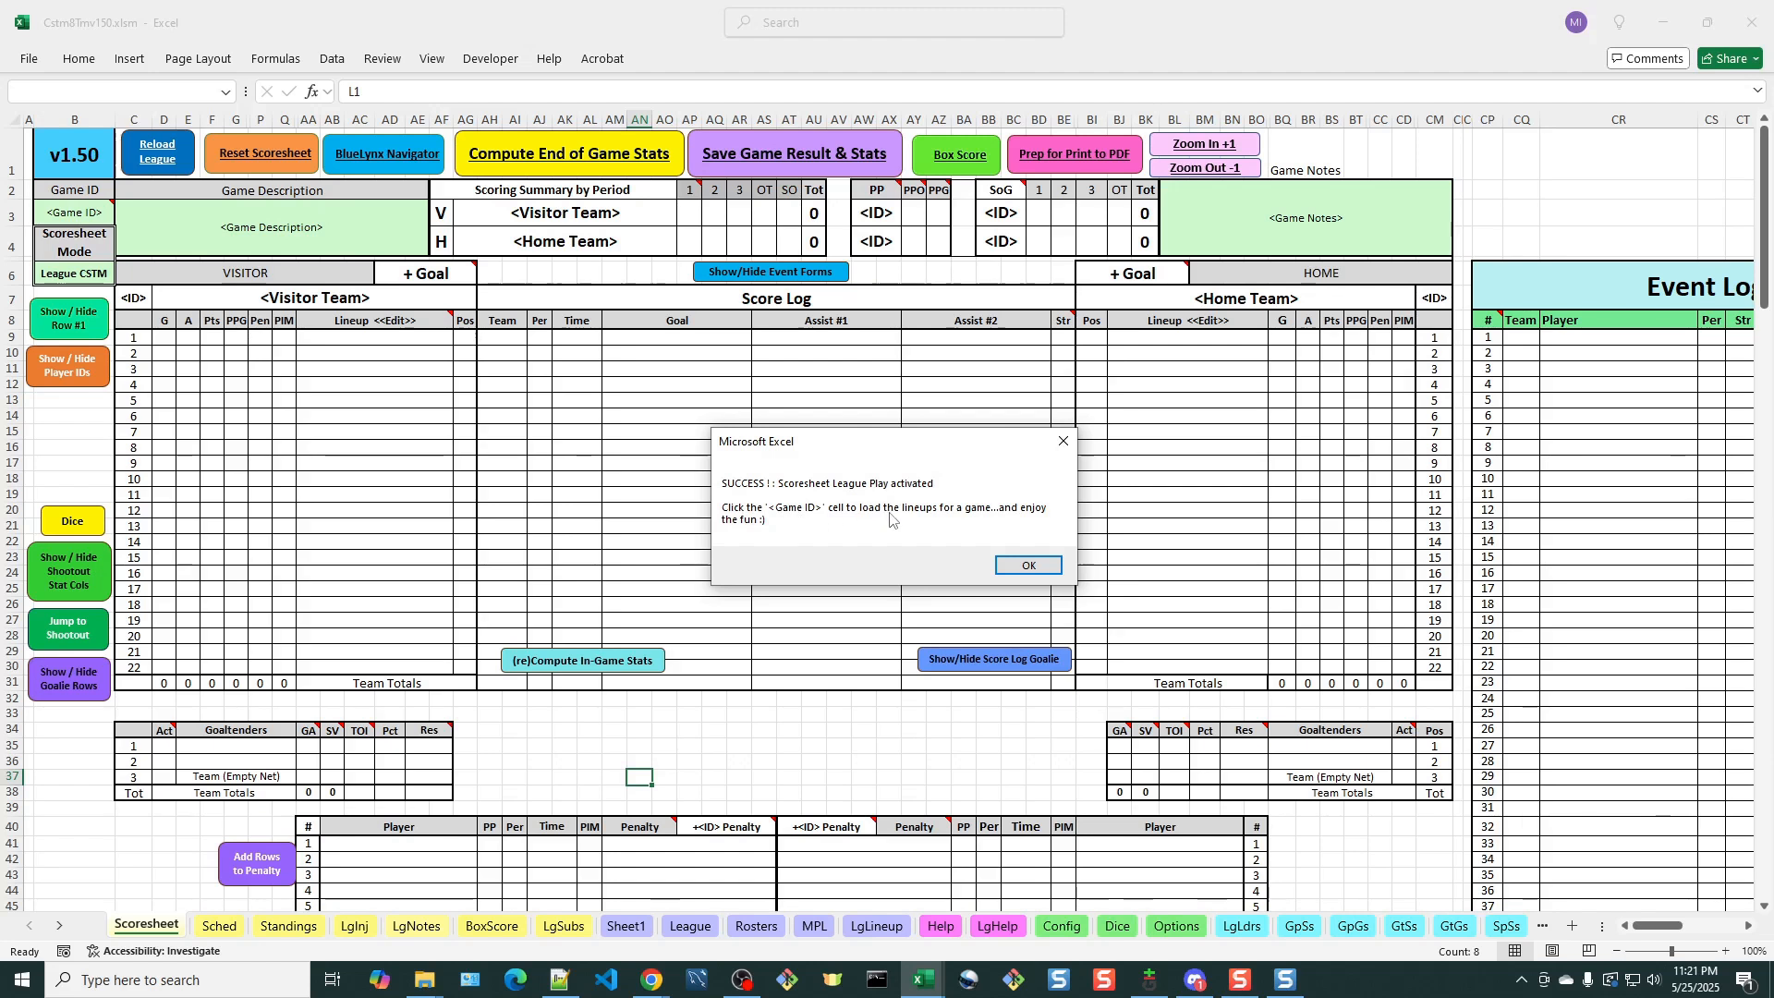
{"action": "left_click", "coordinate": [1036, 570]}
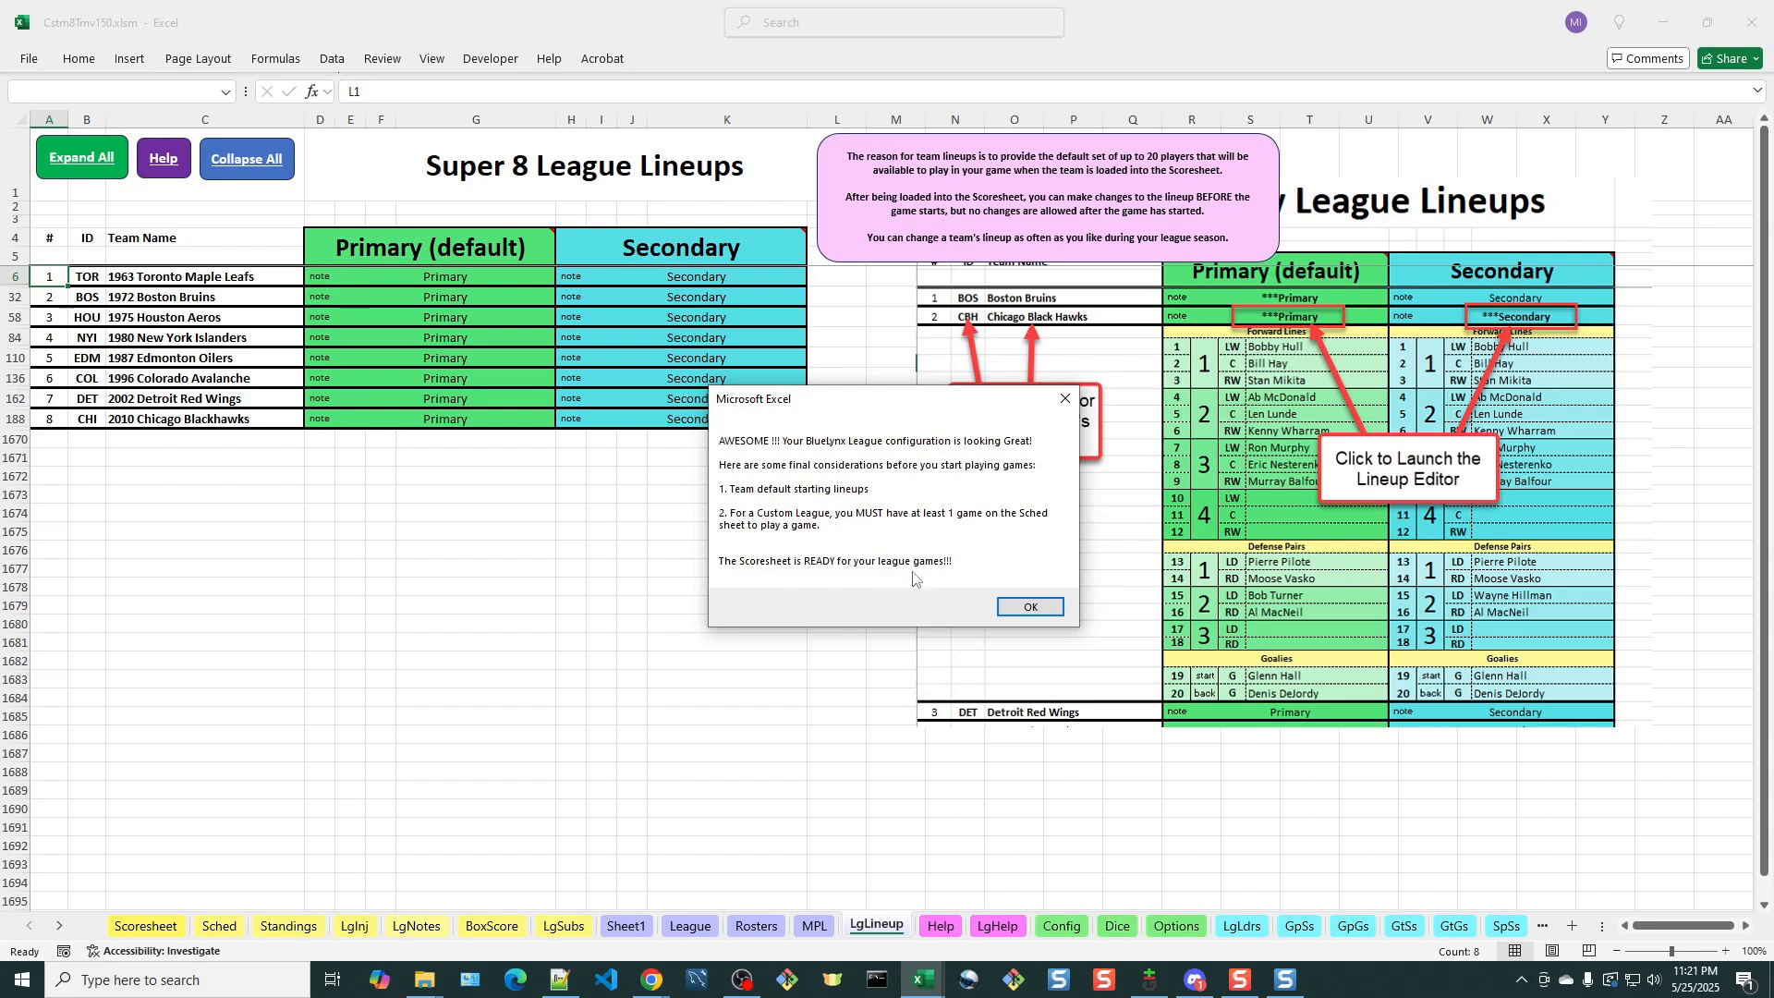
{"action": "left_click", "coordinate": [1043, 609]}
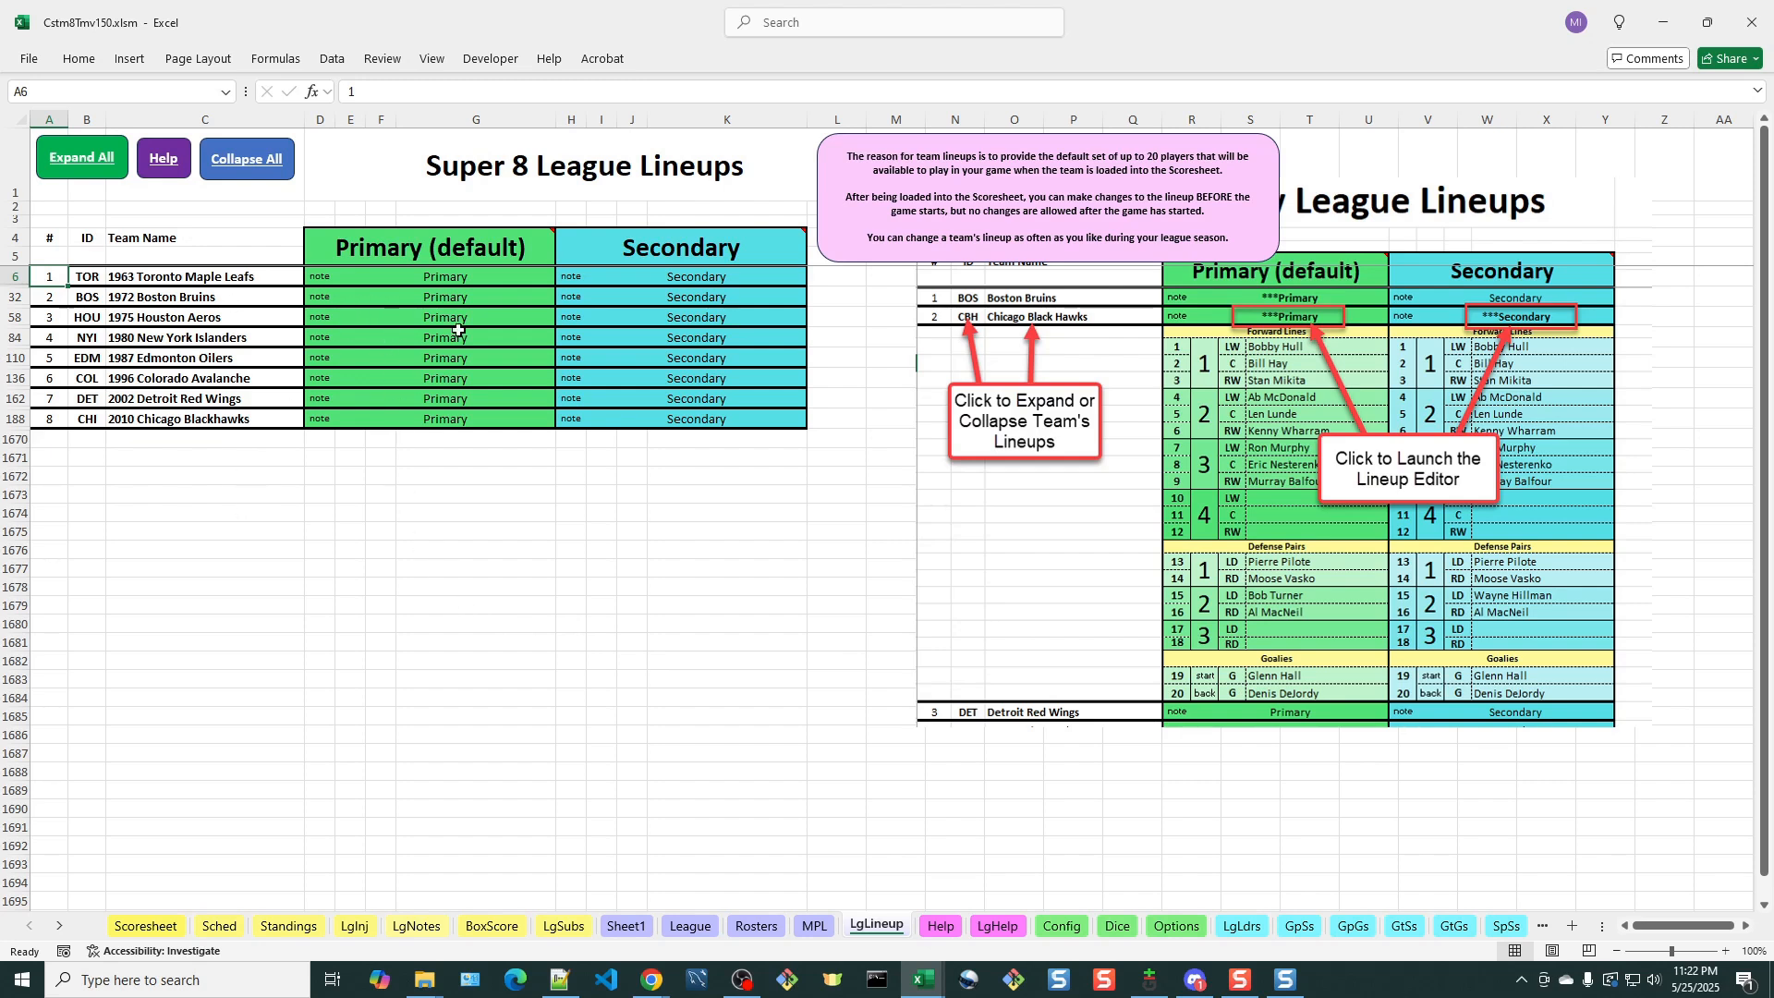
Expand the Toronto, Boston and Houston lineups one after another, and collapse all team lineups again
{"action": "left_click", "coordinate": [186, 276]}
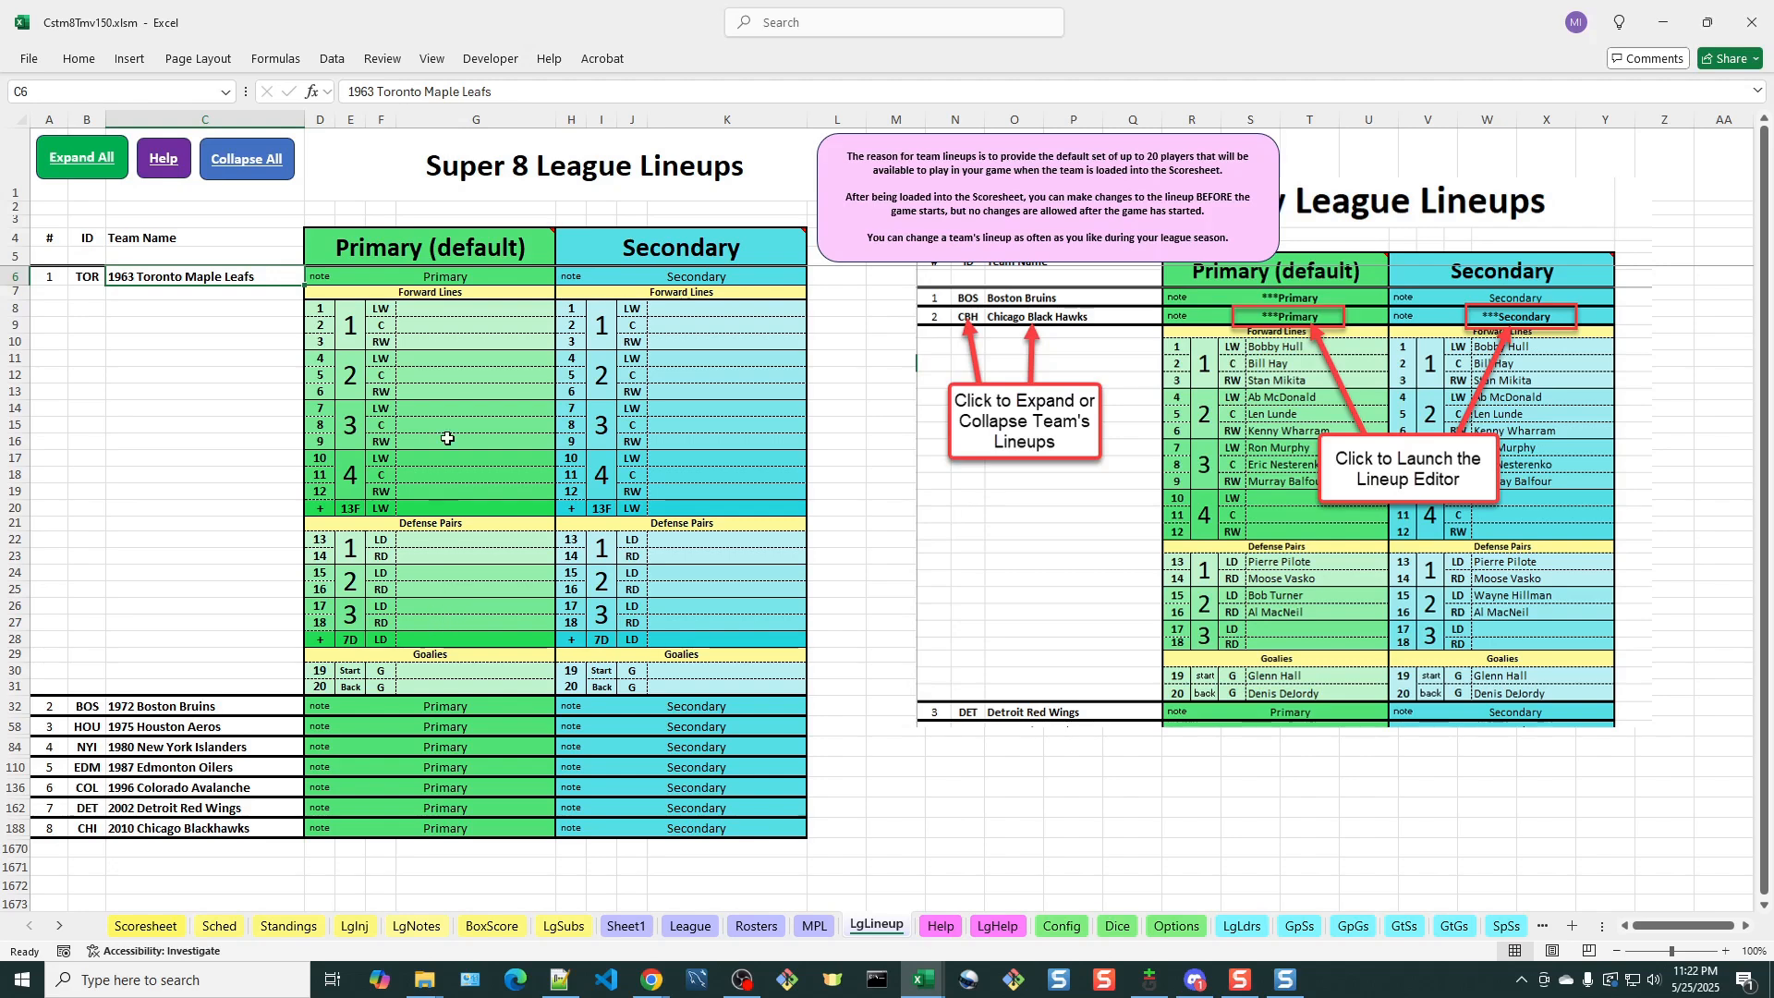
{"action": "left_click", "coordinate": [185, 699]}
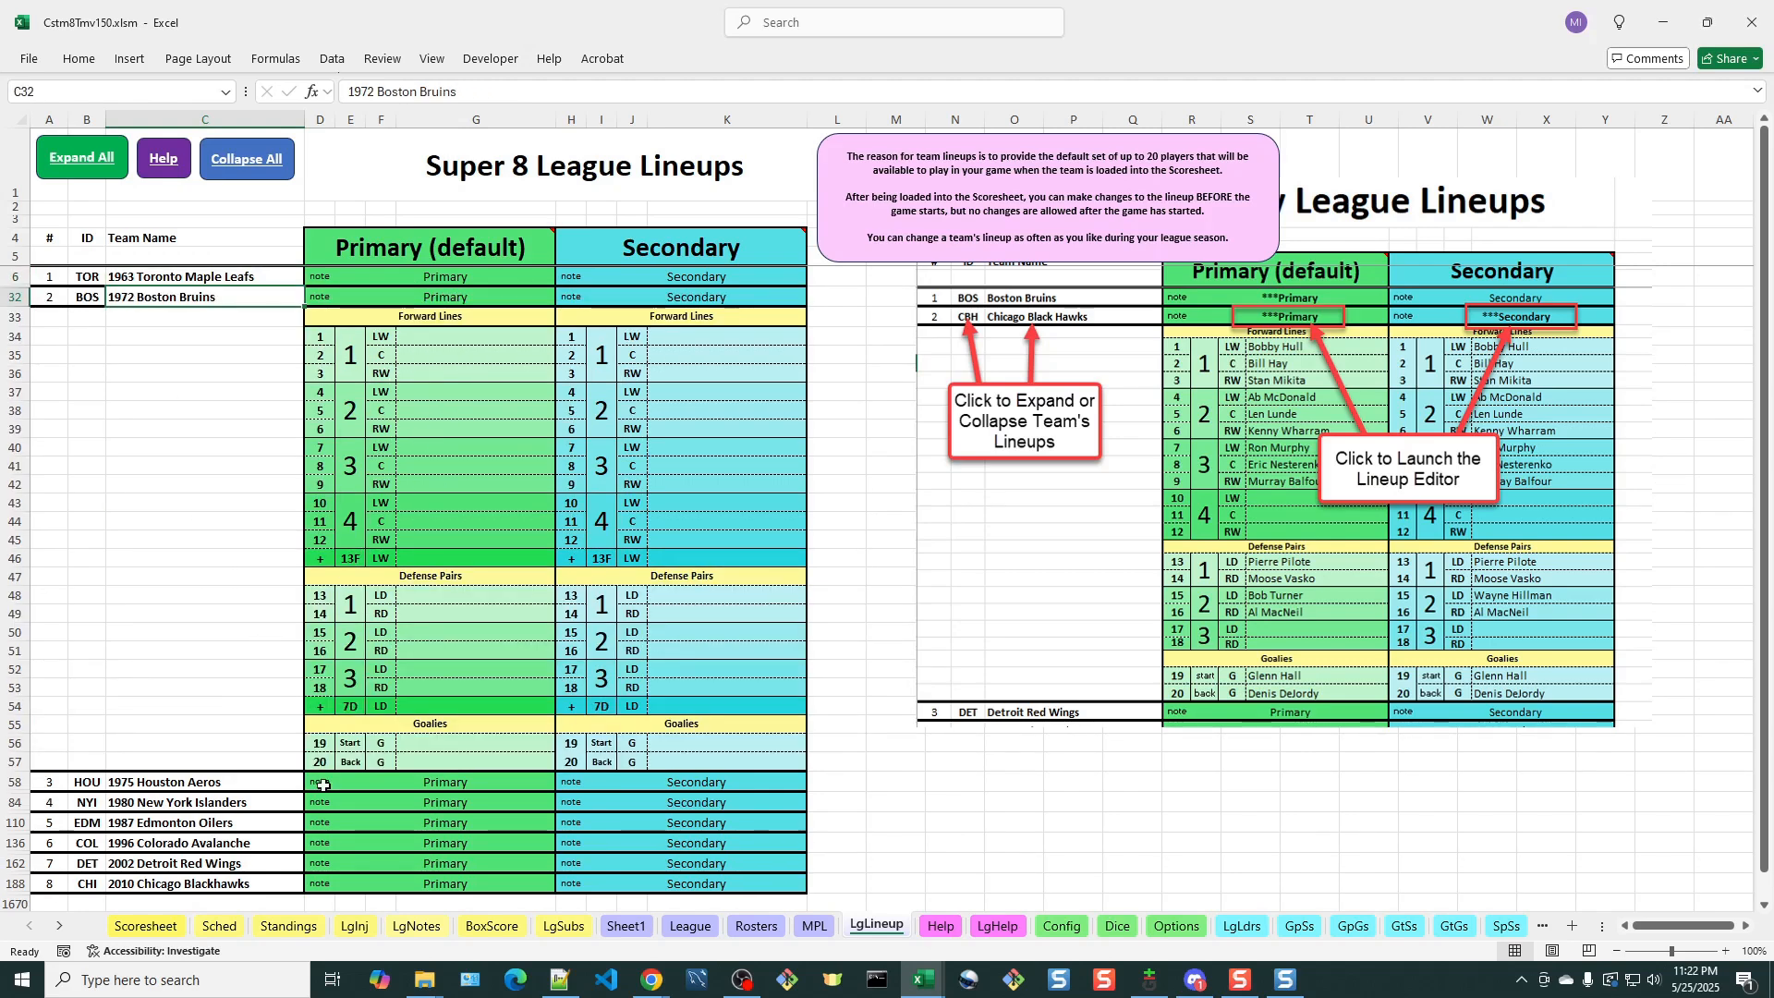
{"action": "left_click", "coordinate": [193, 784]}
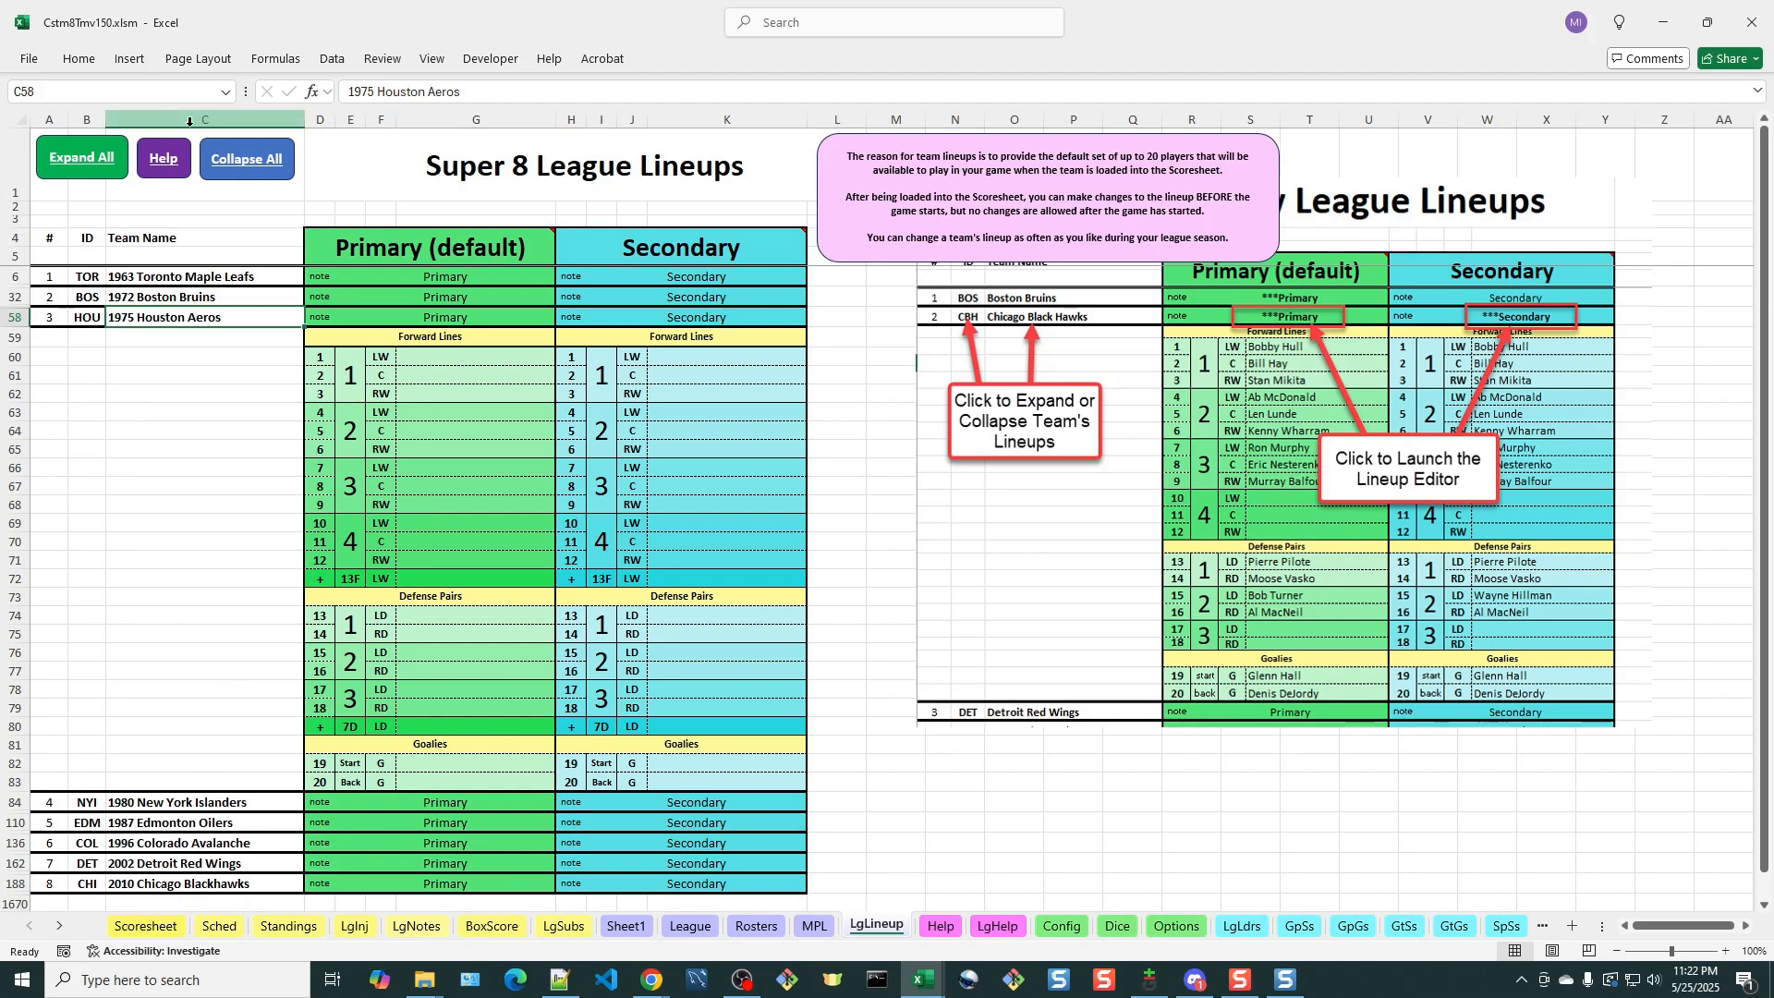
{"action": "left_click", "coordinate": [248, 163]}
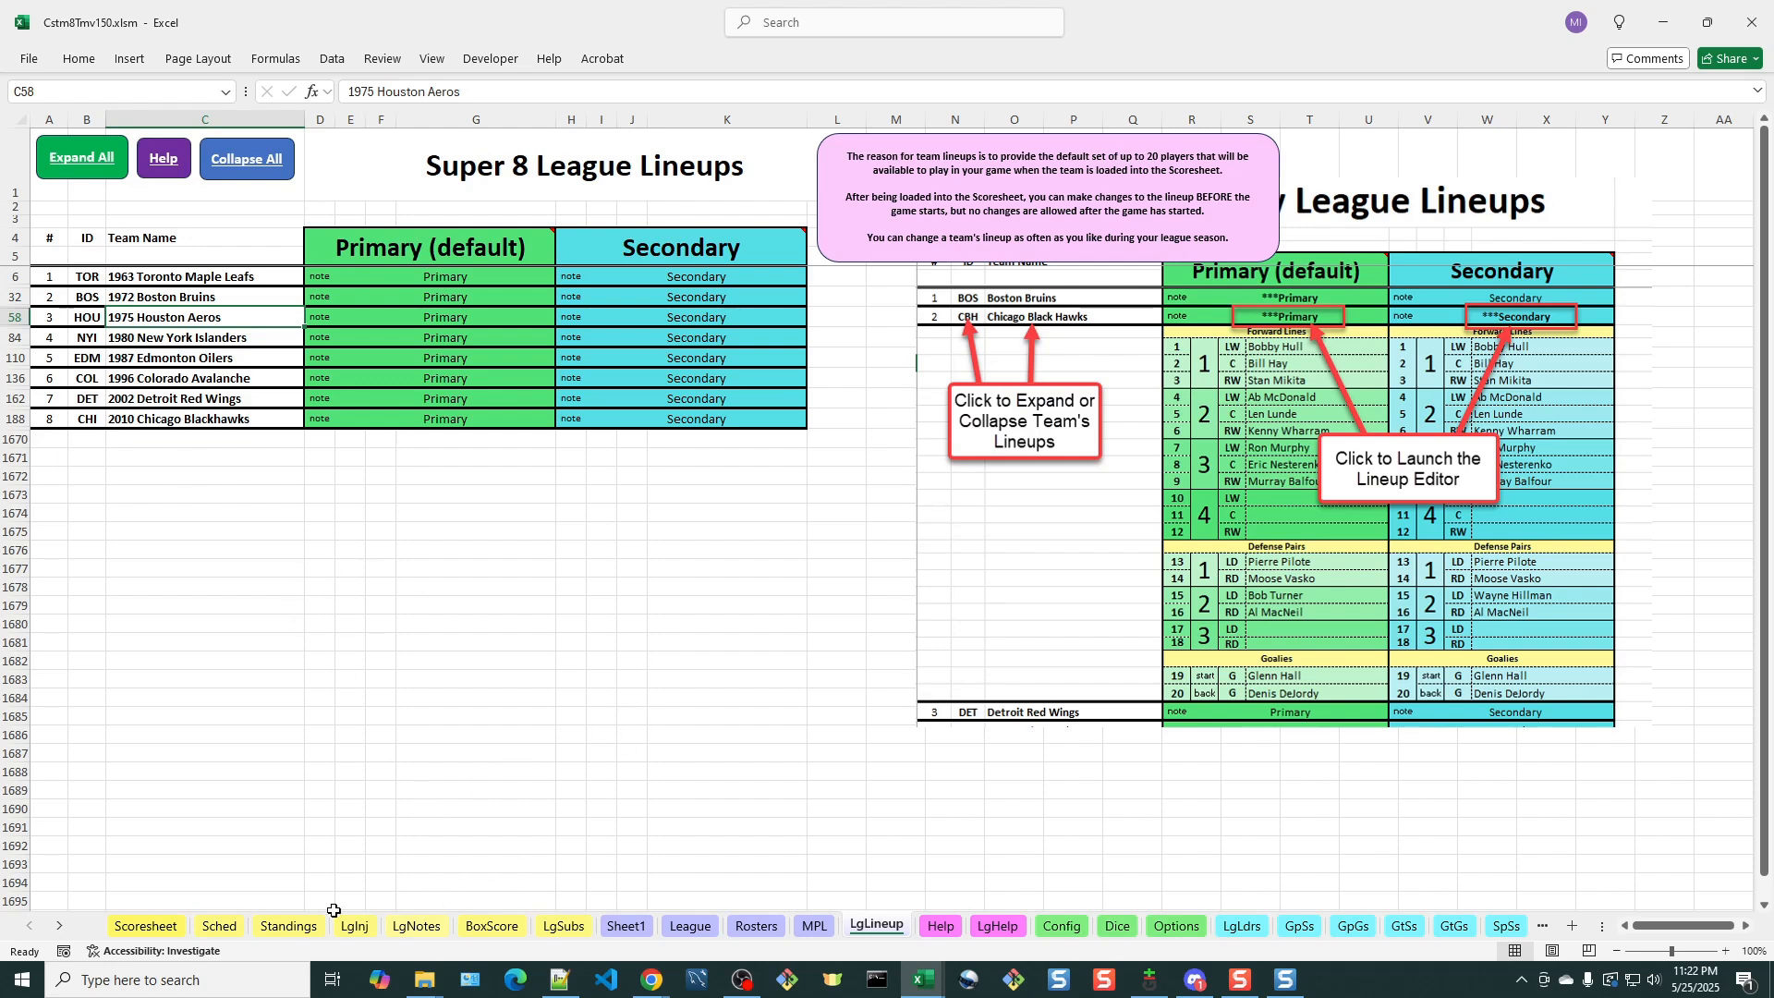
Unlock the schedule data on the Sched sheet for editing and acknowledge the message
{"action": "left_click", "coordinate": [222, 926]}
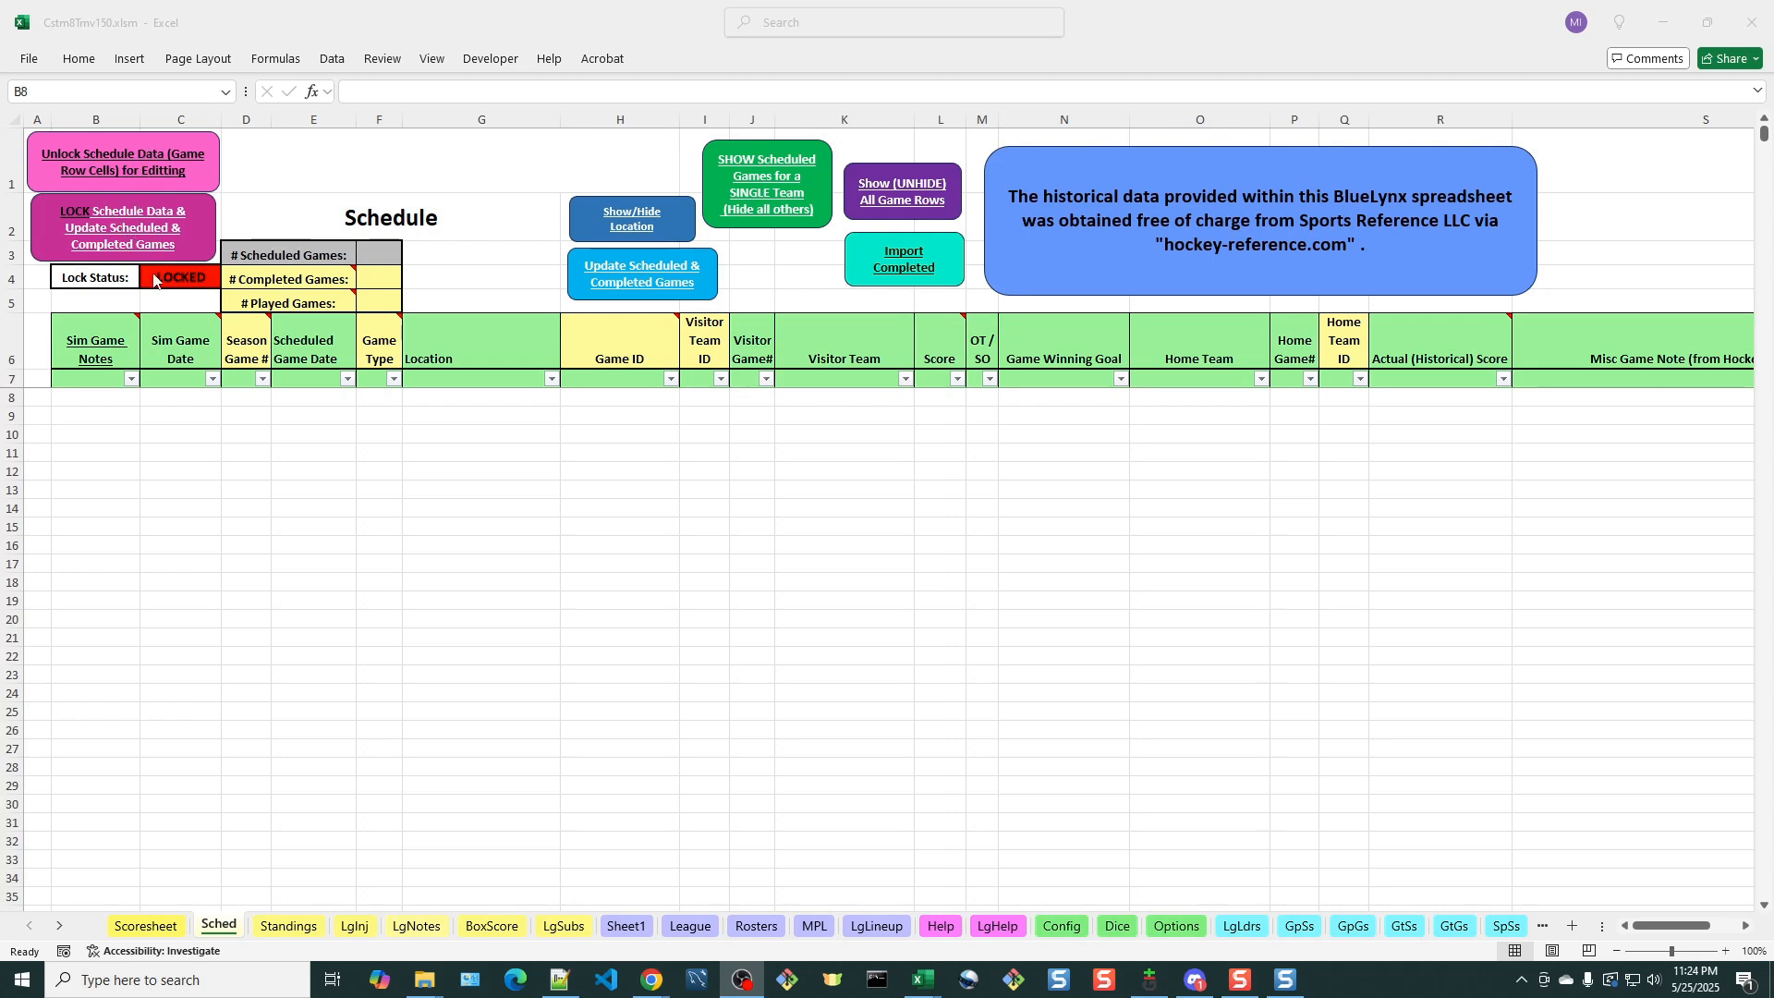
{"action": "left_click", "coordinate": [244, 160]}
{"action": "left_click", "coordinate": [190, 166]}
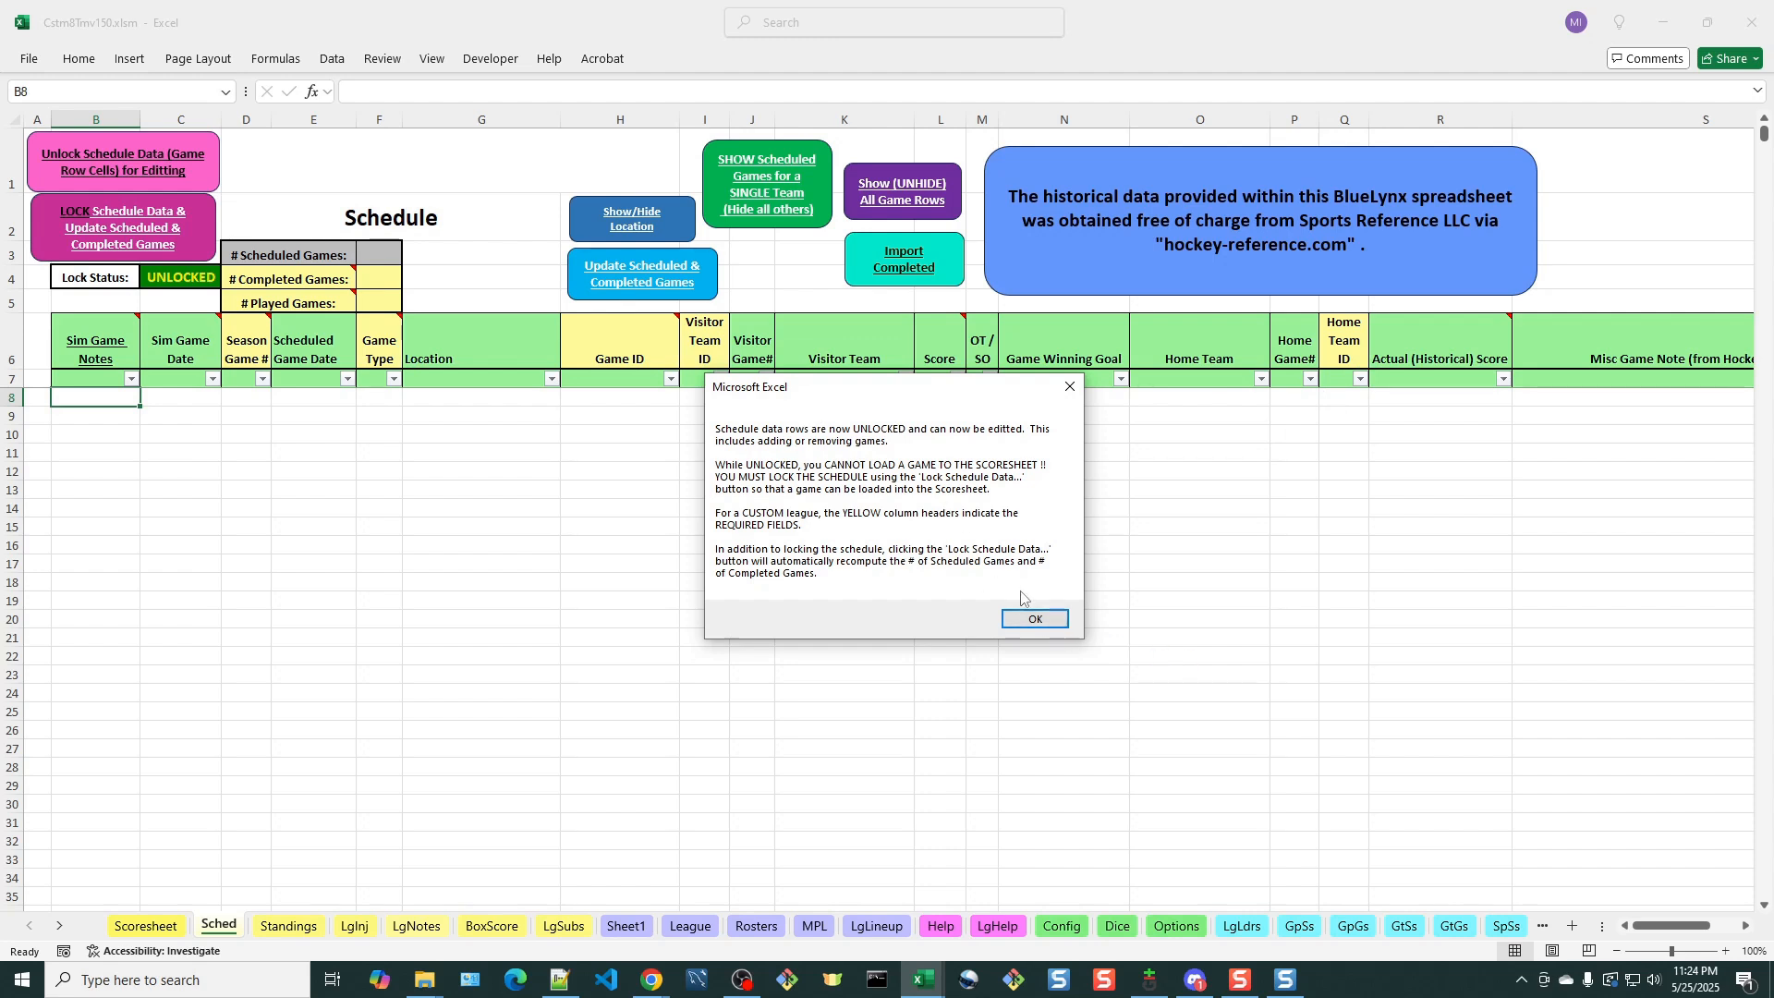
{"action": "left_click", "coordinate": [1057, 627]}
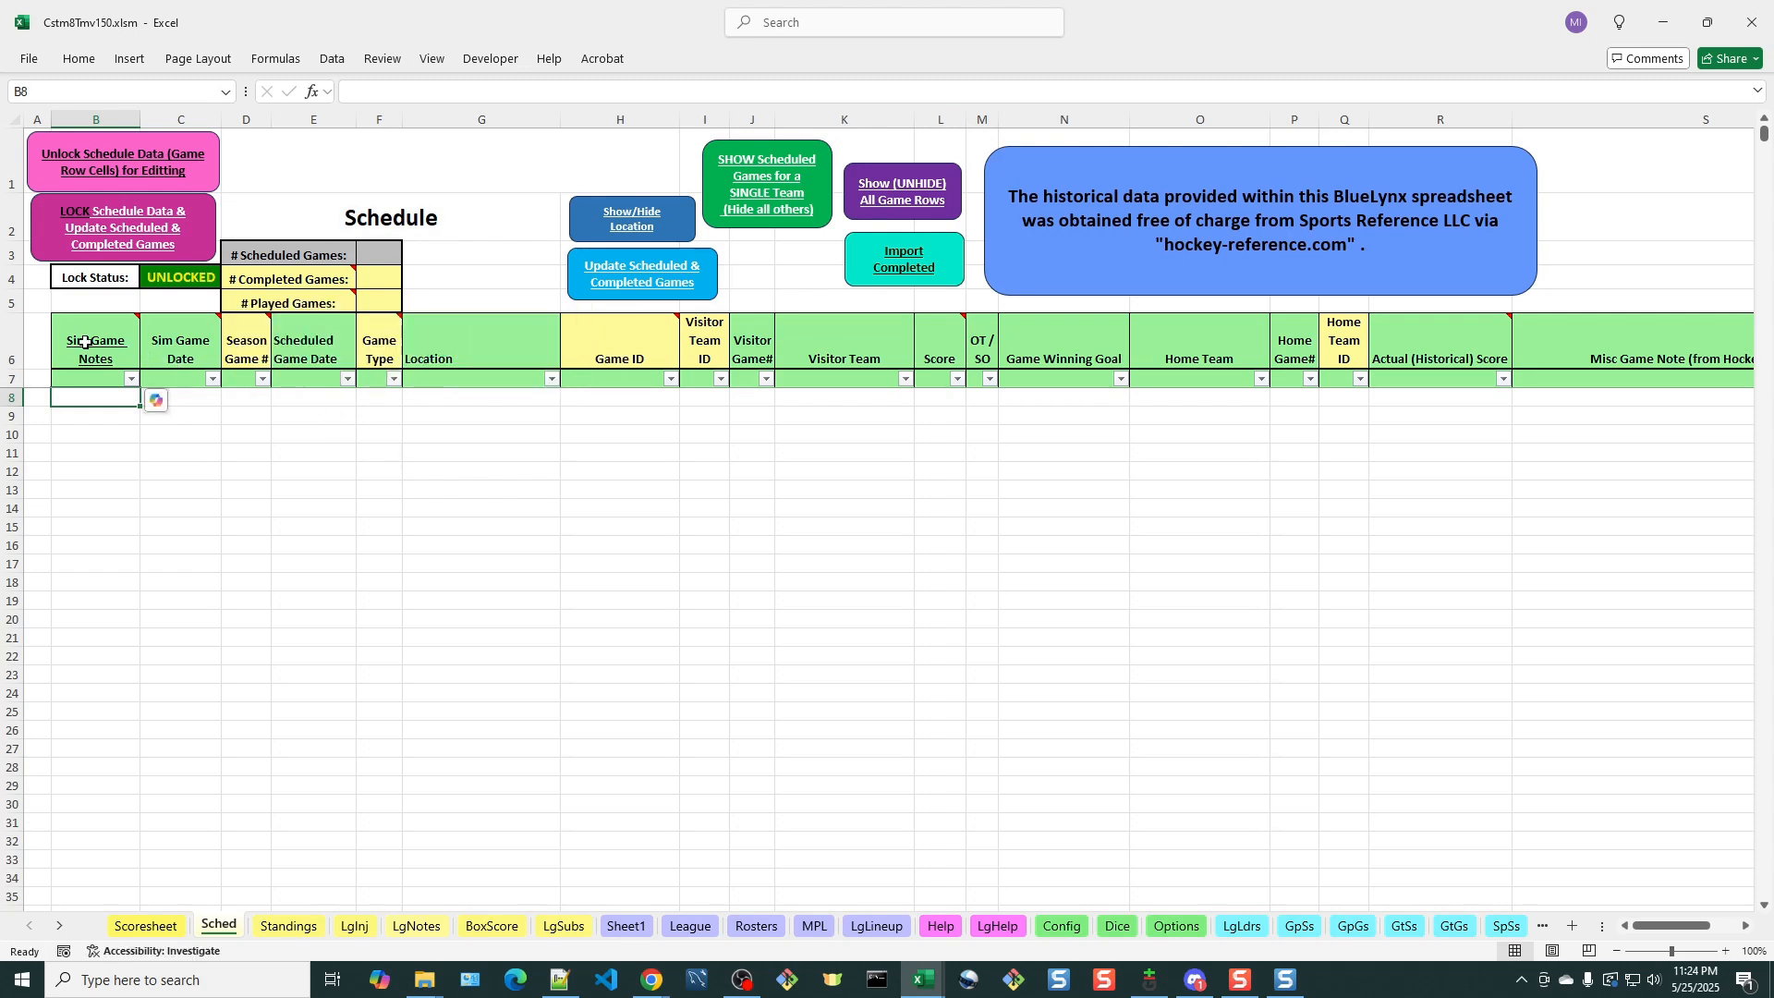
Enter 1 as the Season Game # in the first schedule row
{"action": "mouse_move", "coordinate": [121, 331]}
{"action": "left_click", "coordinate": [255, 399]}
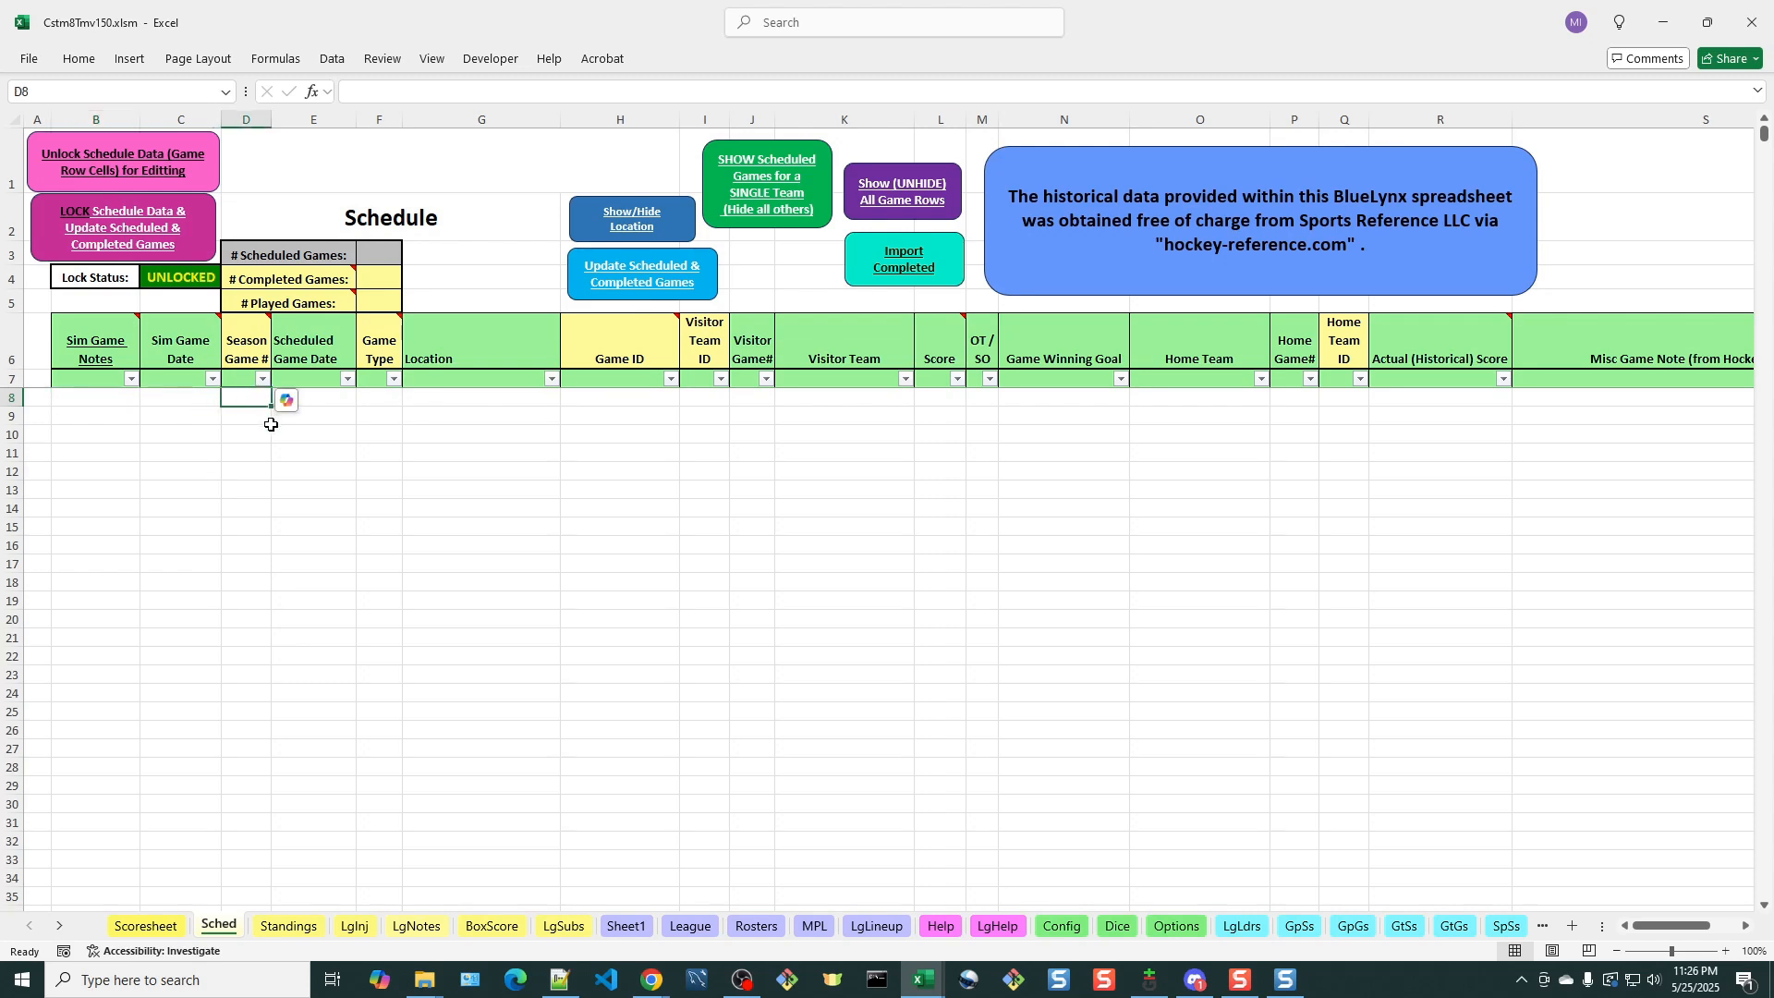
{"action": "type", "text": "1"}
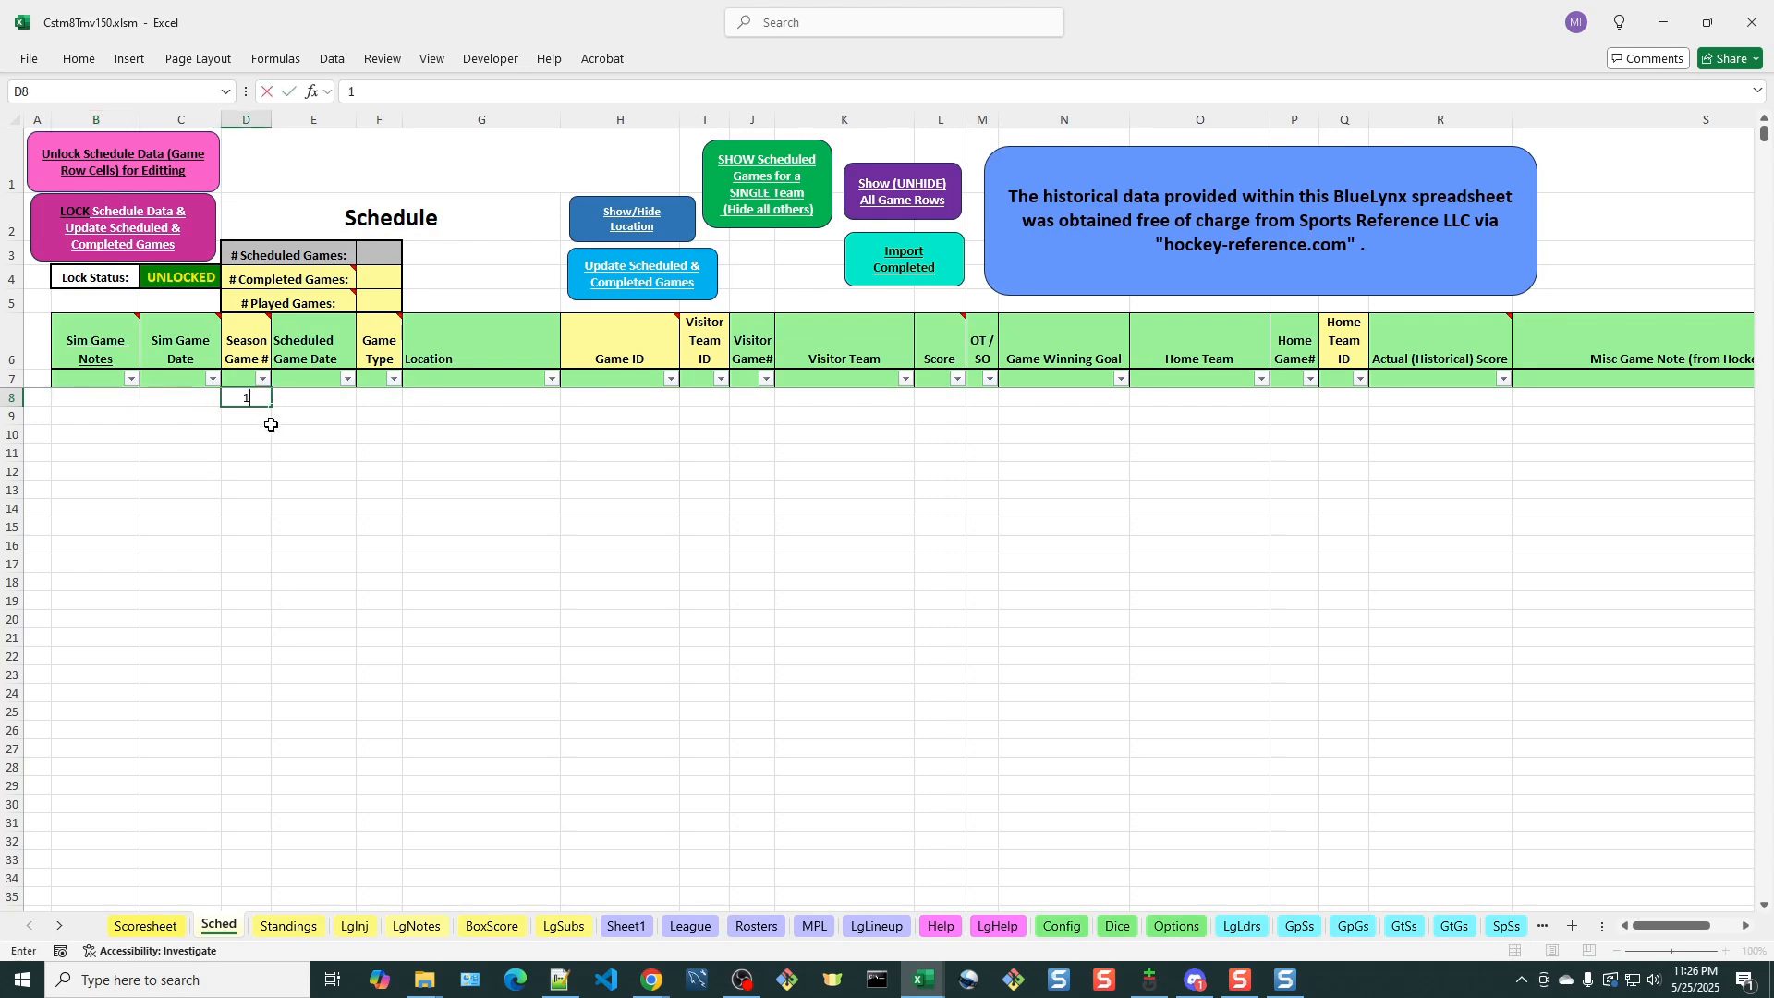
{"action": "key", "text": "Return"}
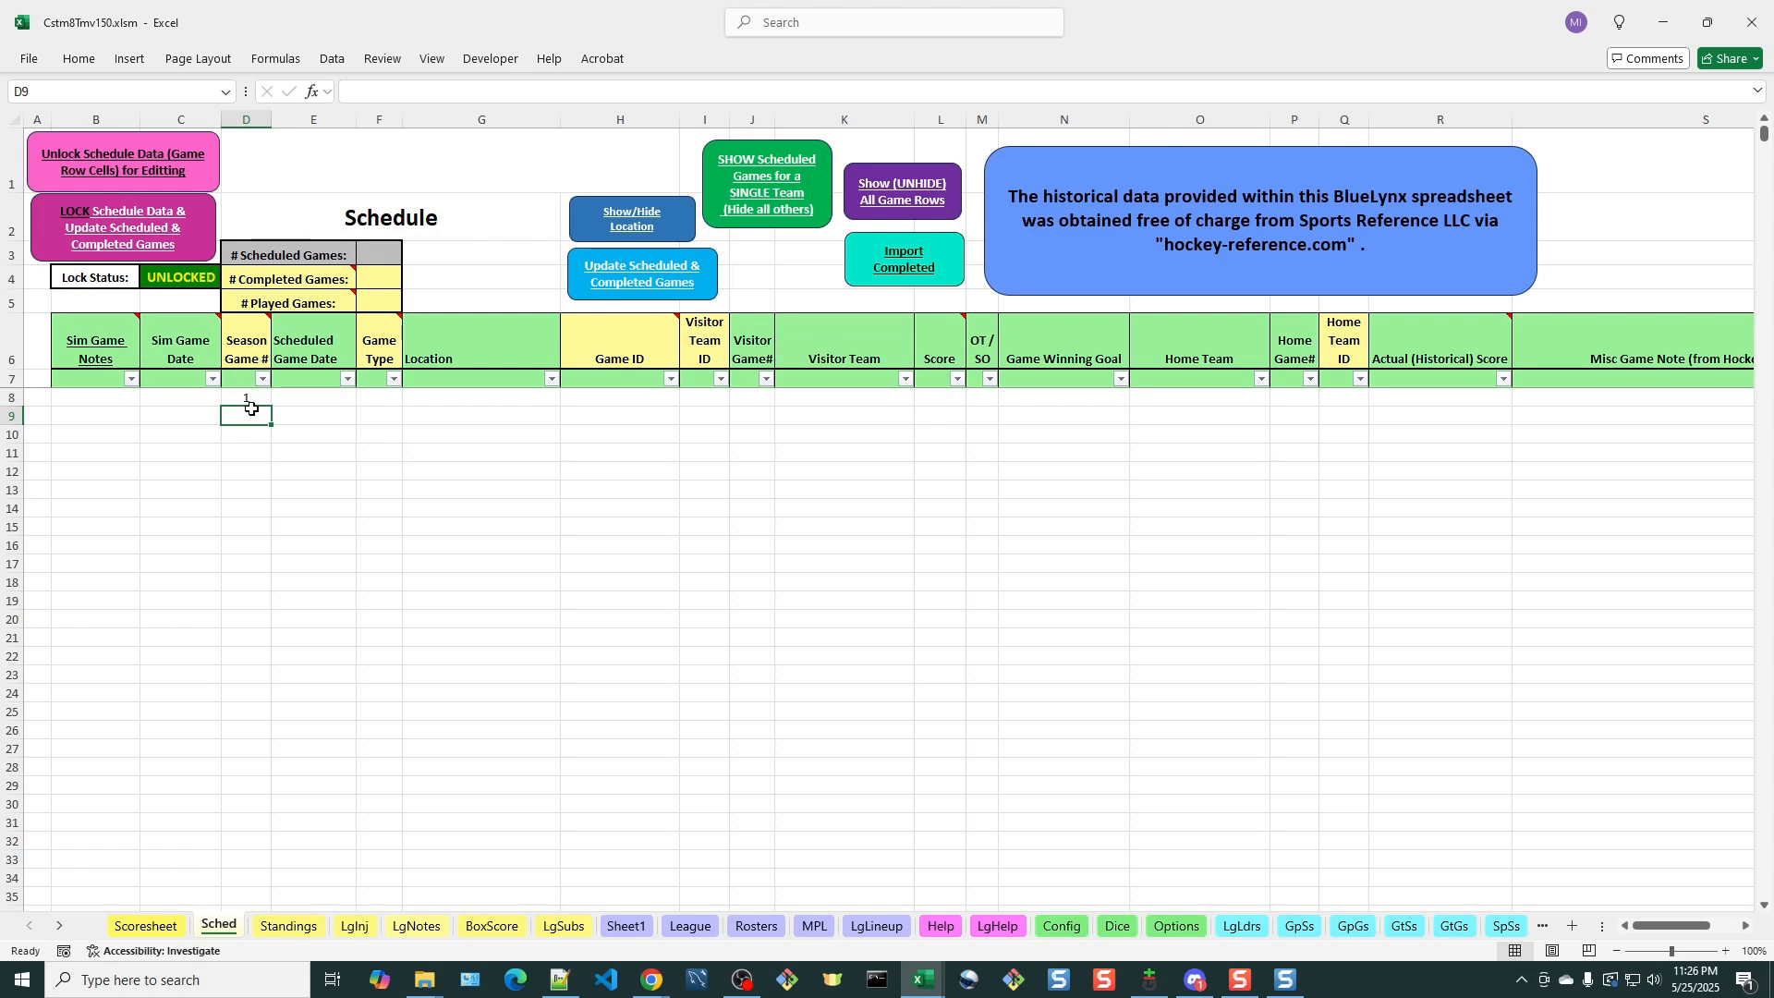
{"action": "left_click", "coordinate": [386, 399]}
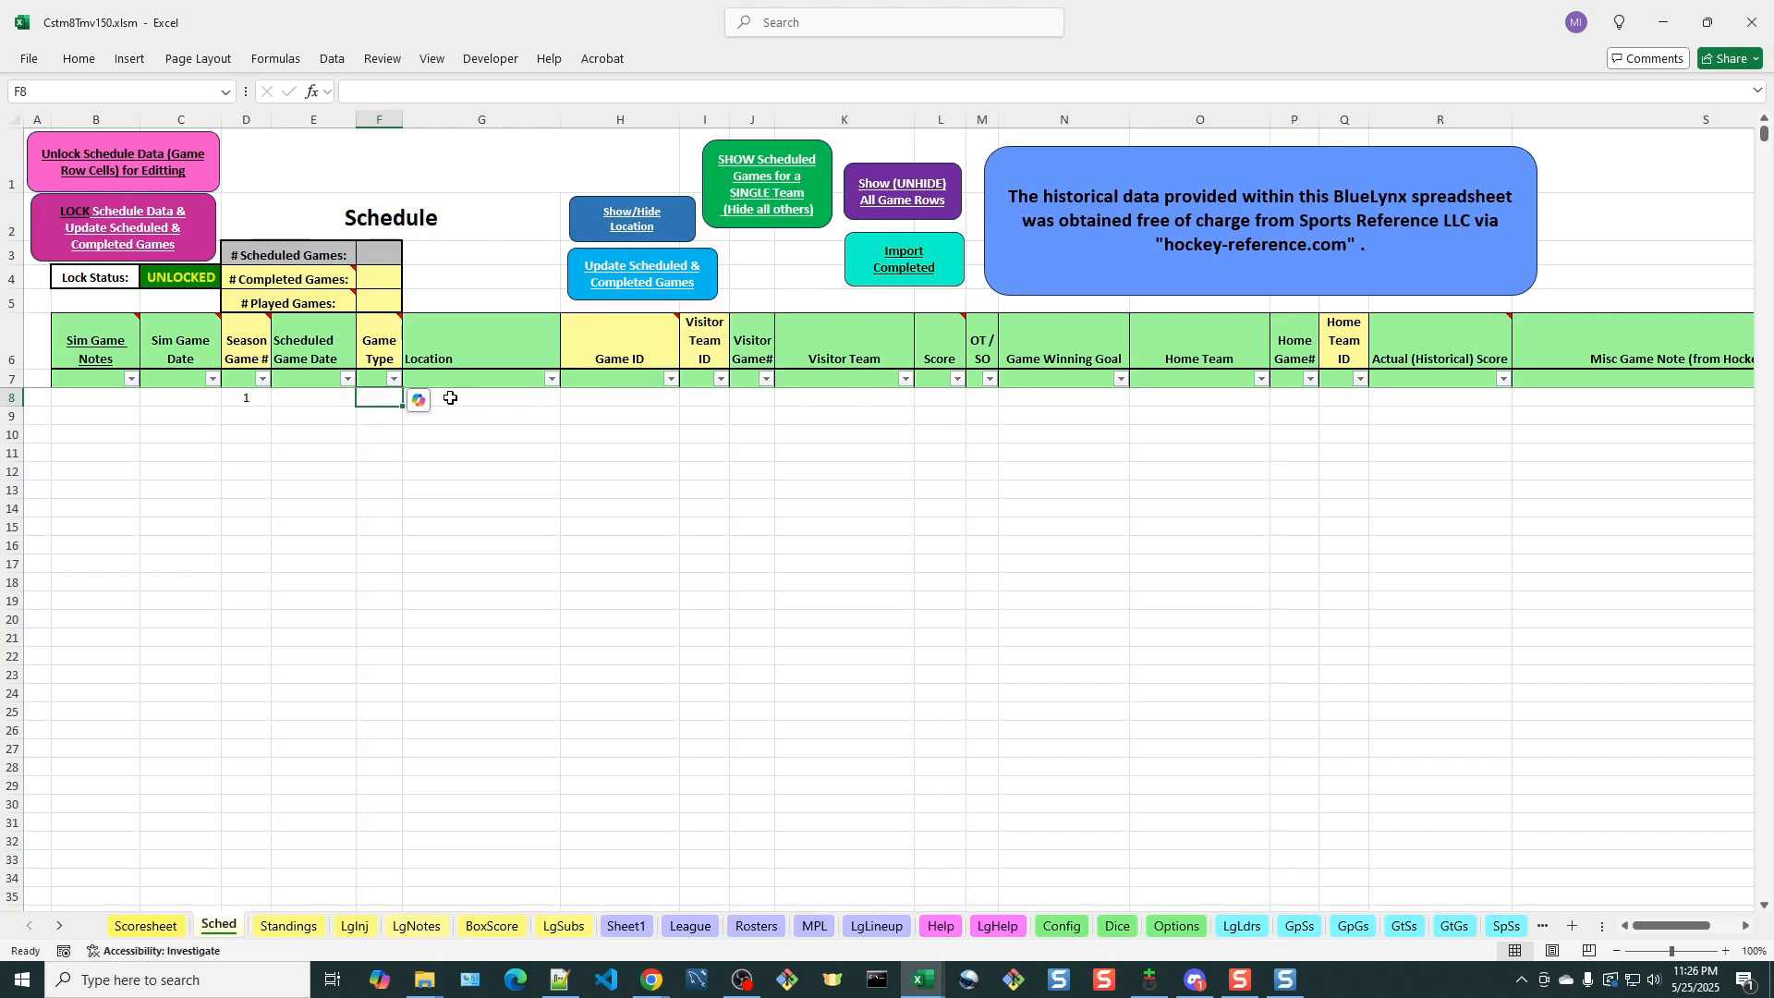
Enter 1:TORvEDM as the Game ID of the first scheduled game
{"action": "mouse_move", "coordinate": [628, 358]}
{"action": "left_click", "coordinate": [623, 397]}
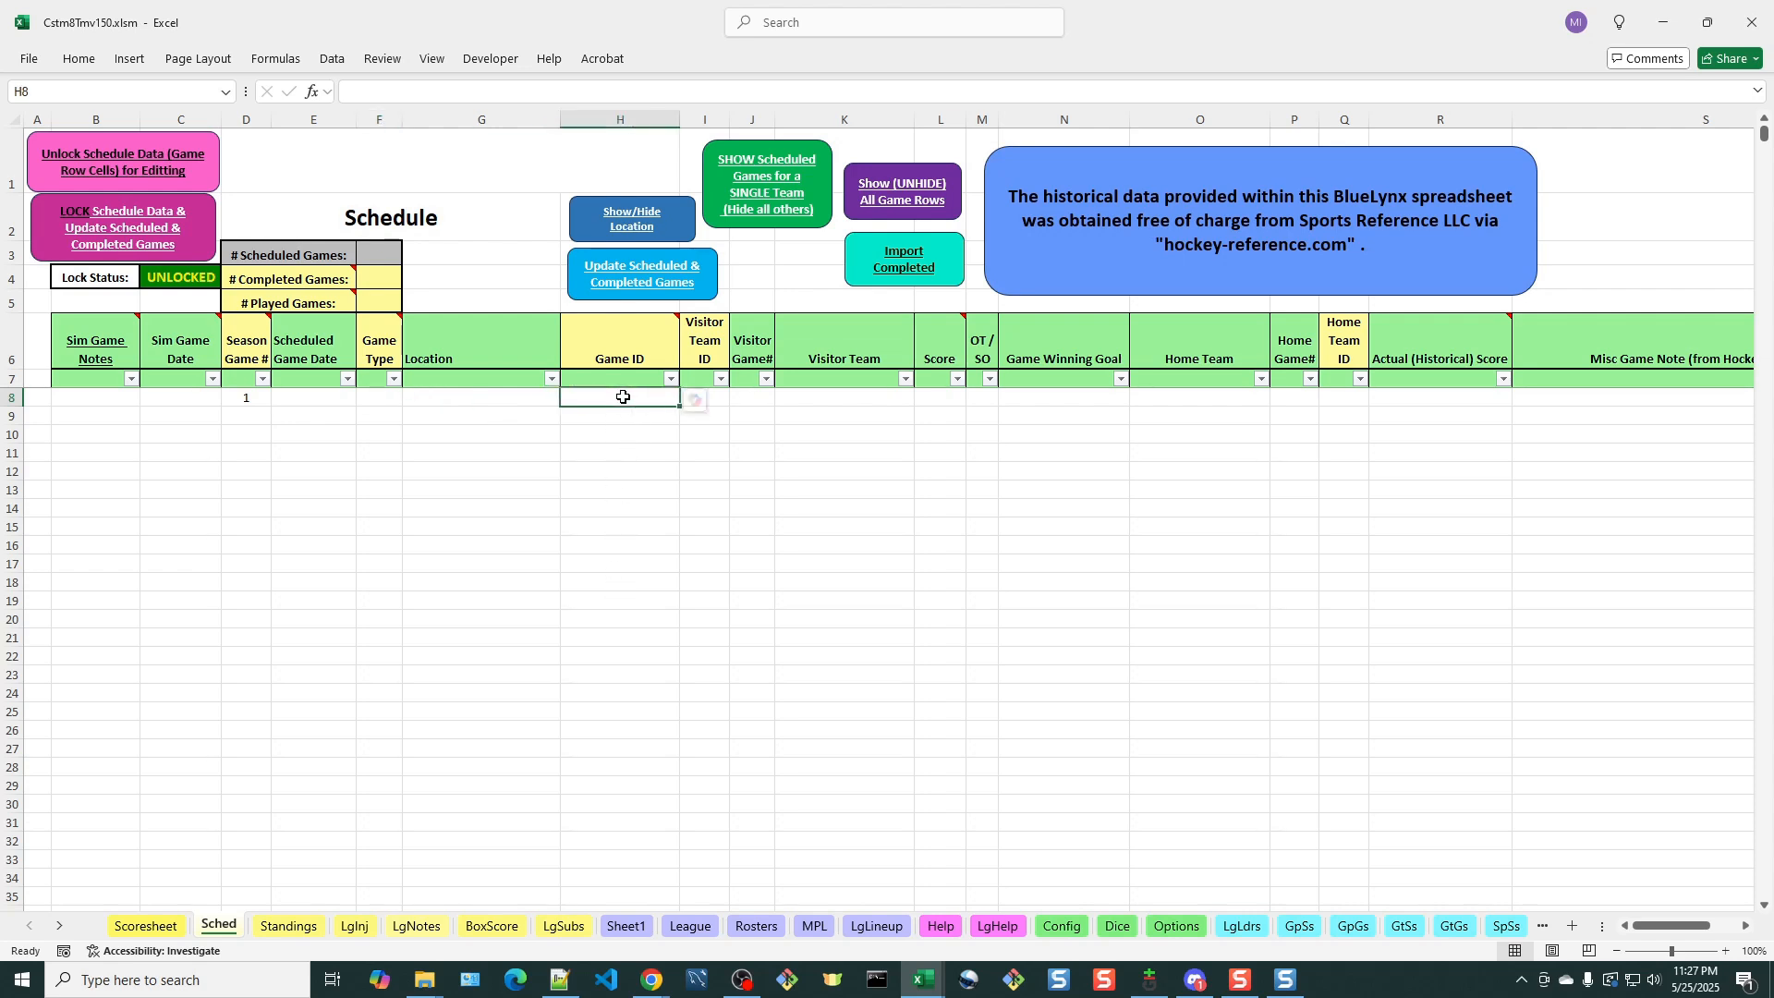
{"action": "type", "text": "1"}
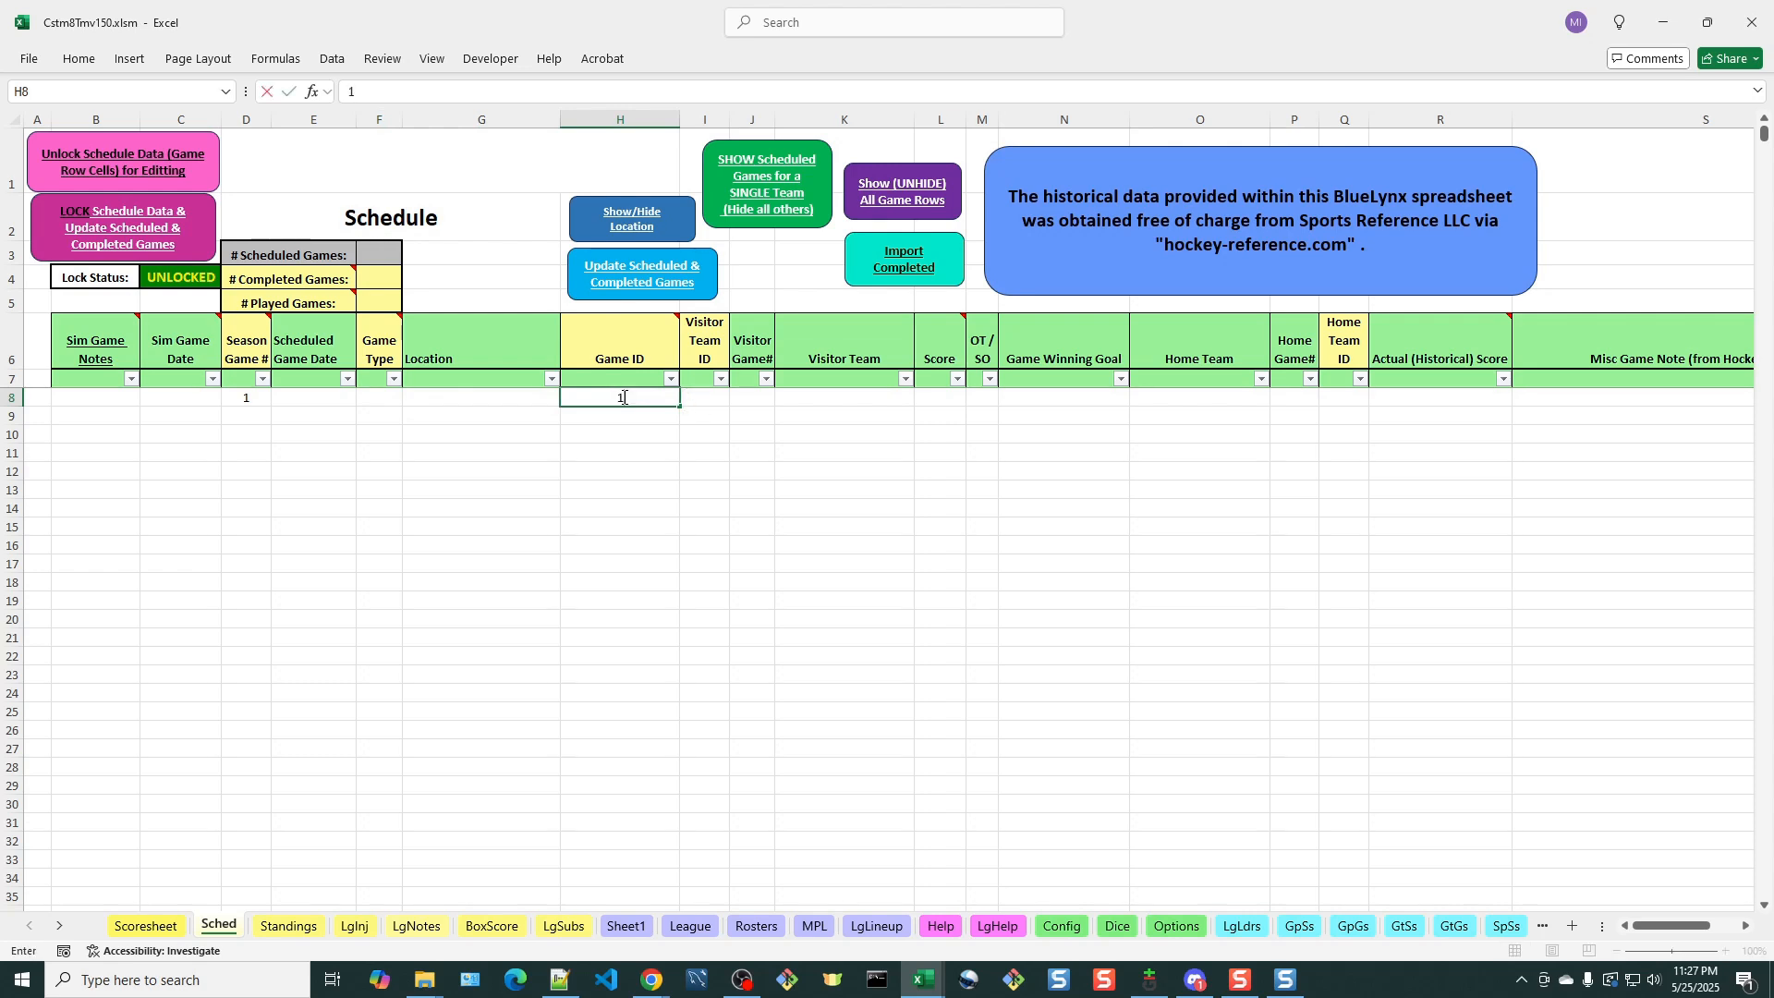
{"action": "type", "text": ":TOR-"}
{"action": "key", "text": "BackSpace"}
{"action": "type", "text": "v"}
{"action": "type", "text": "EDM"}
{"action": "key", "text": "Tab"}
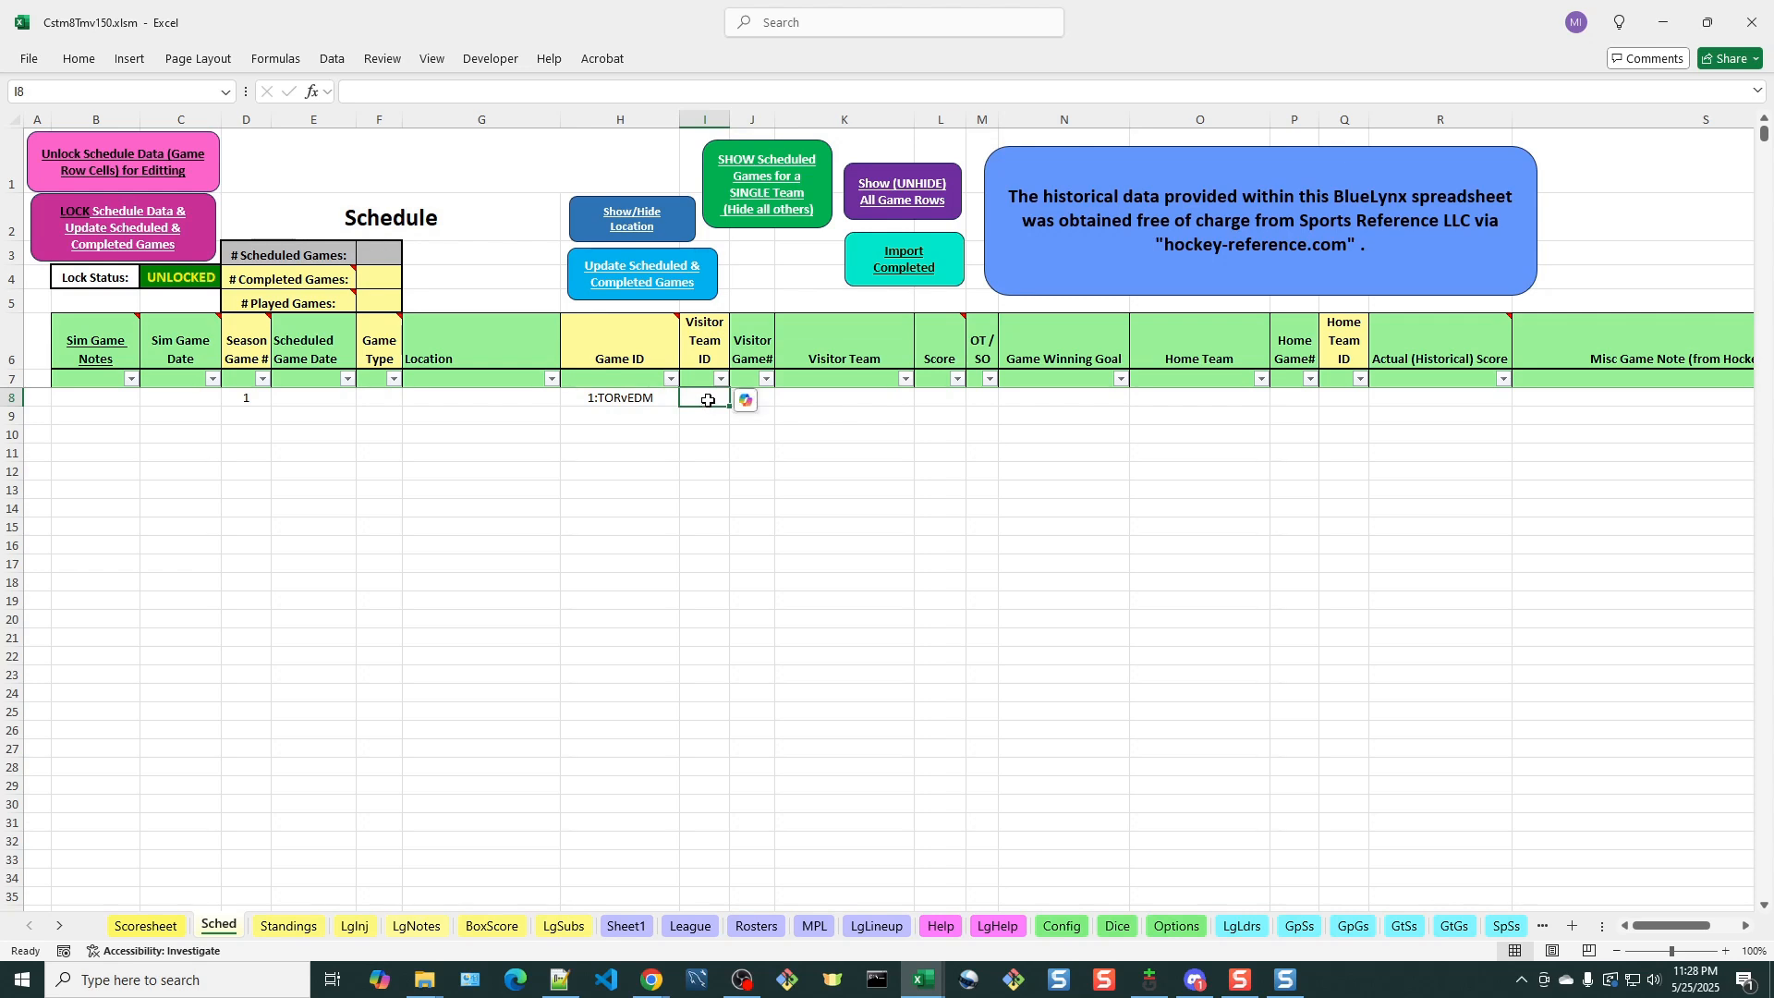
Set the first game's Visitor Team ID to TOR and its Home Team ID to EDM
{"action": "type", "text": "TOR"}
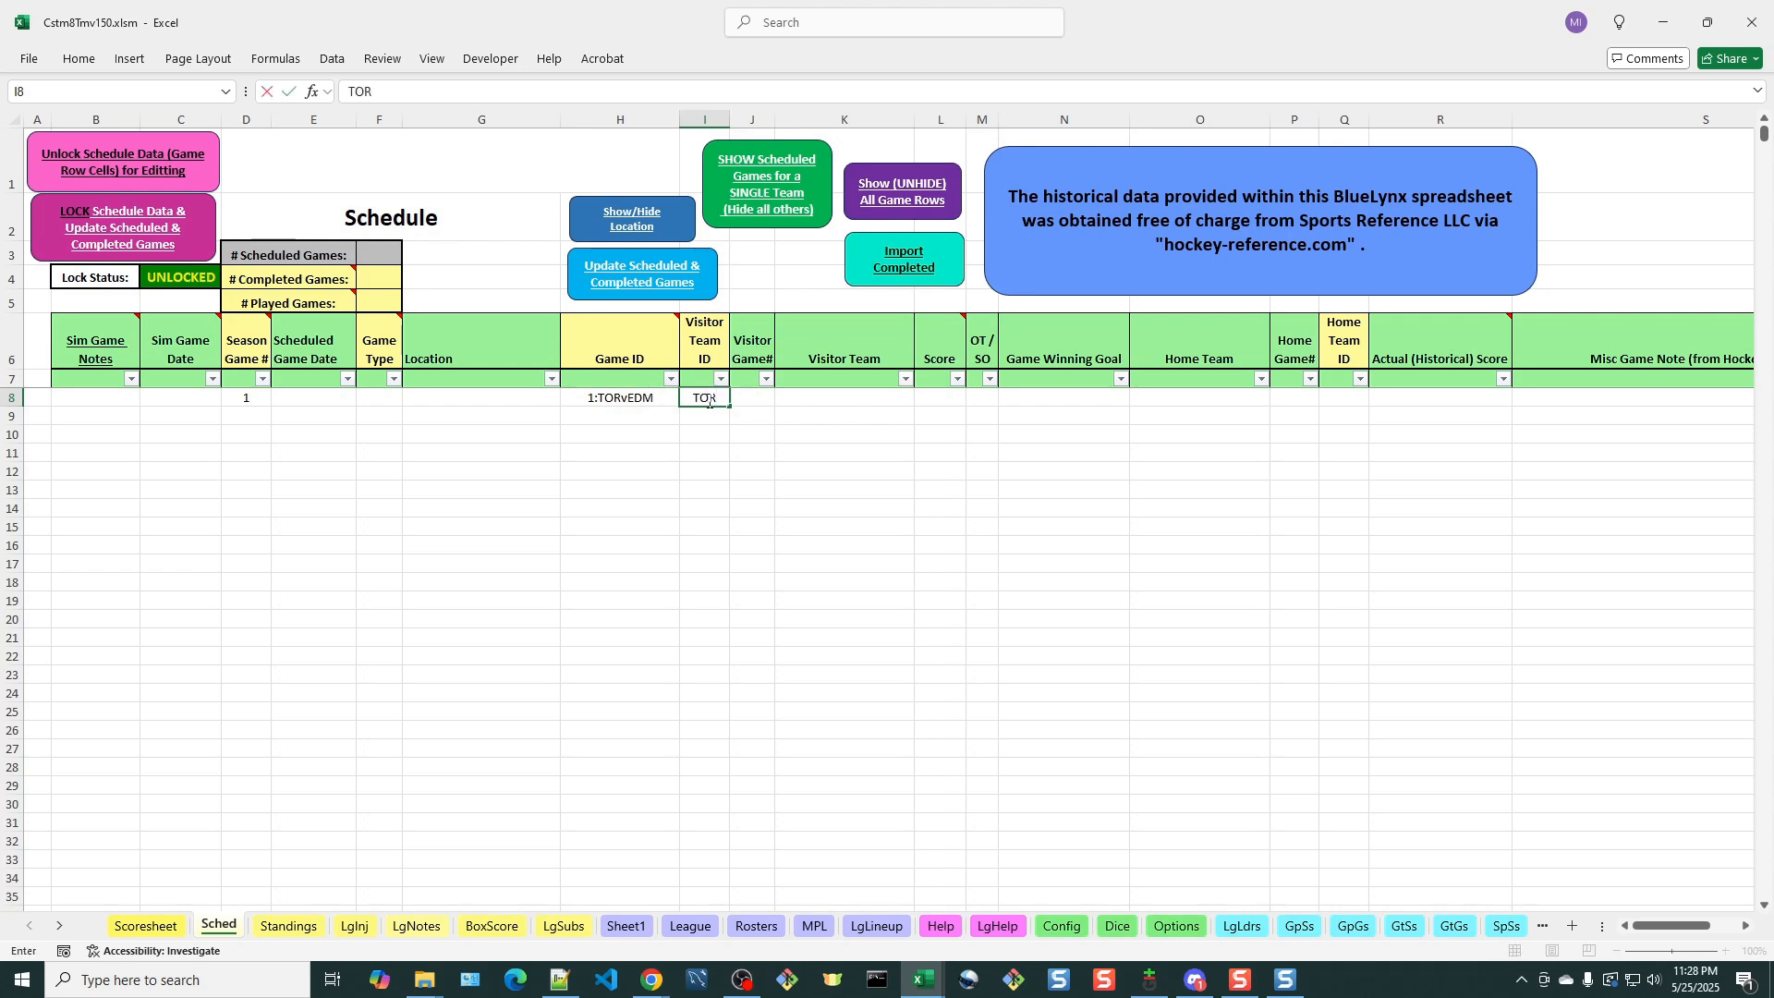
{"action": "key", "text": "Tab"}
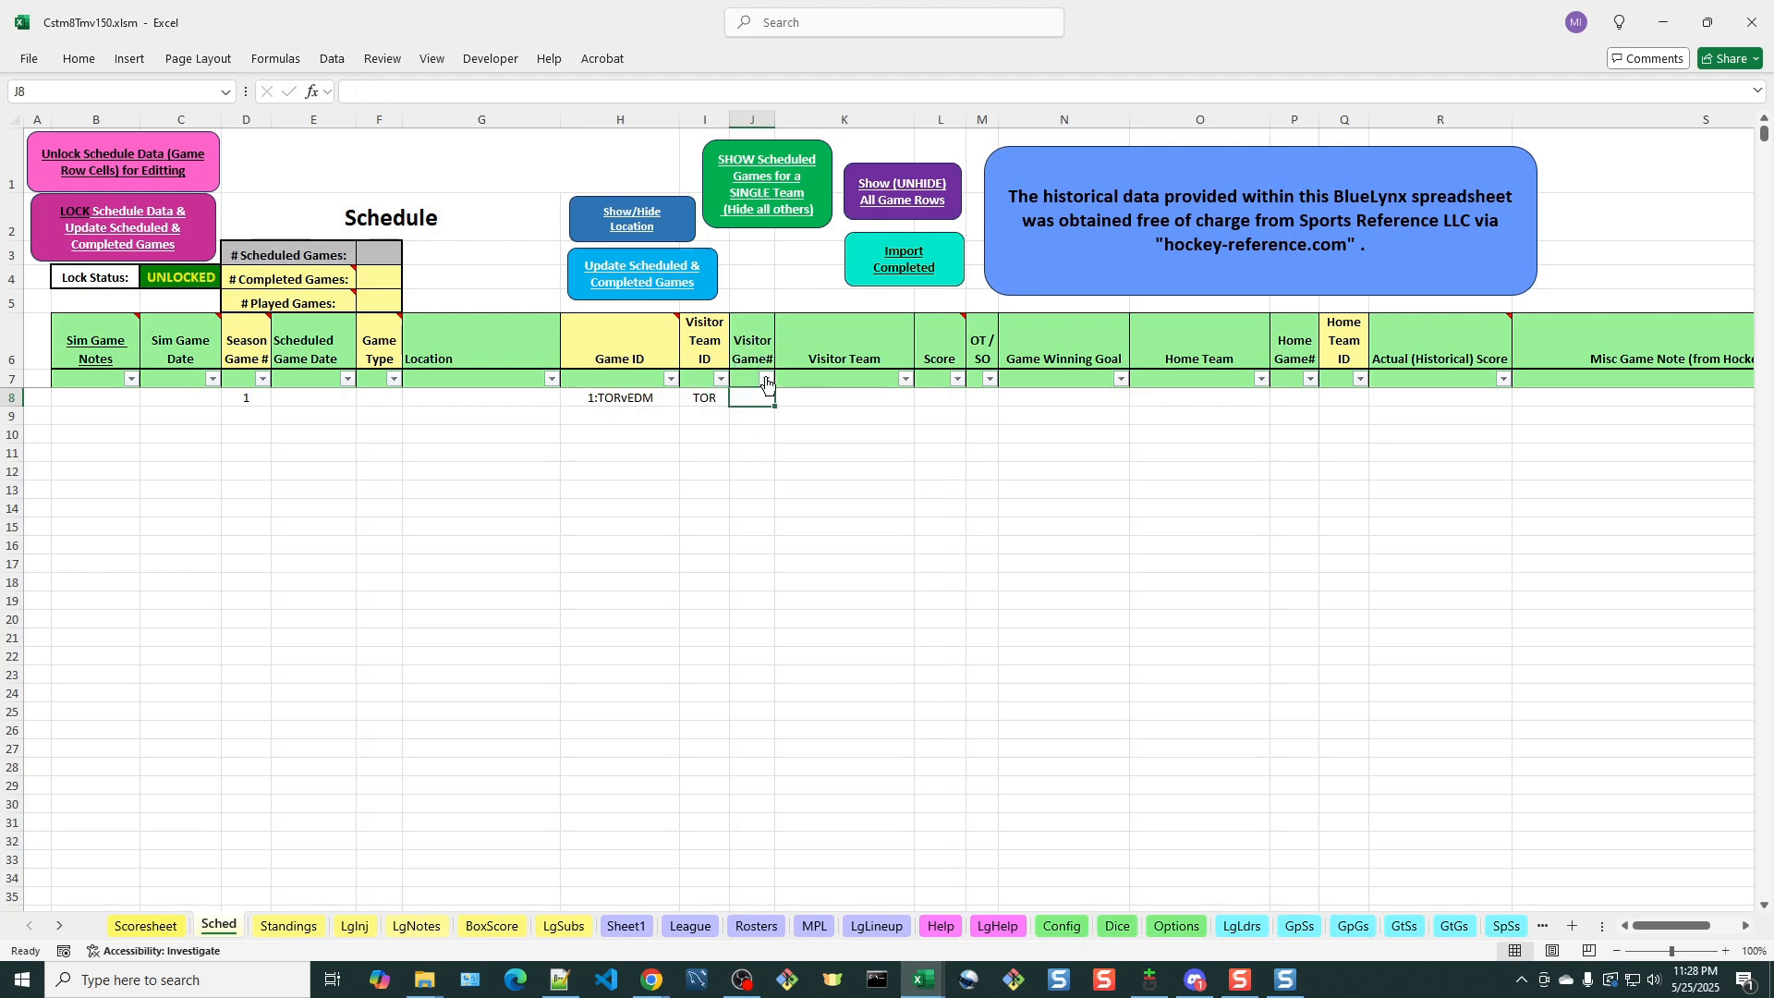
{"action": "left_click", "coordinate": [1350, 400]}
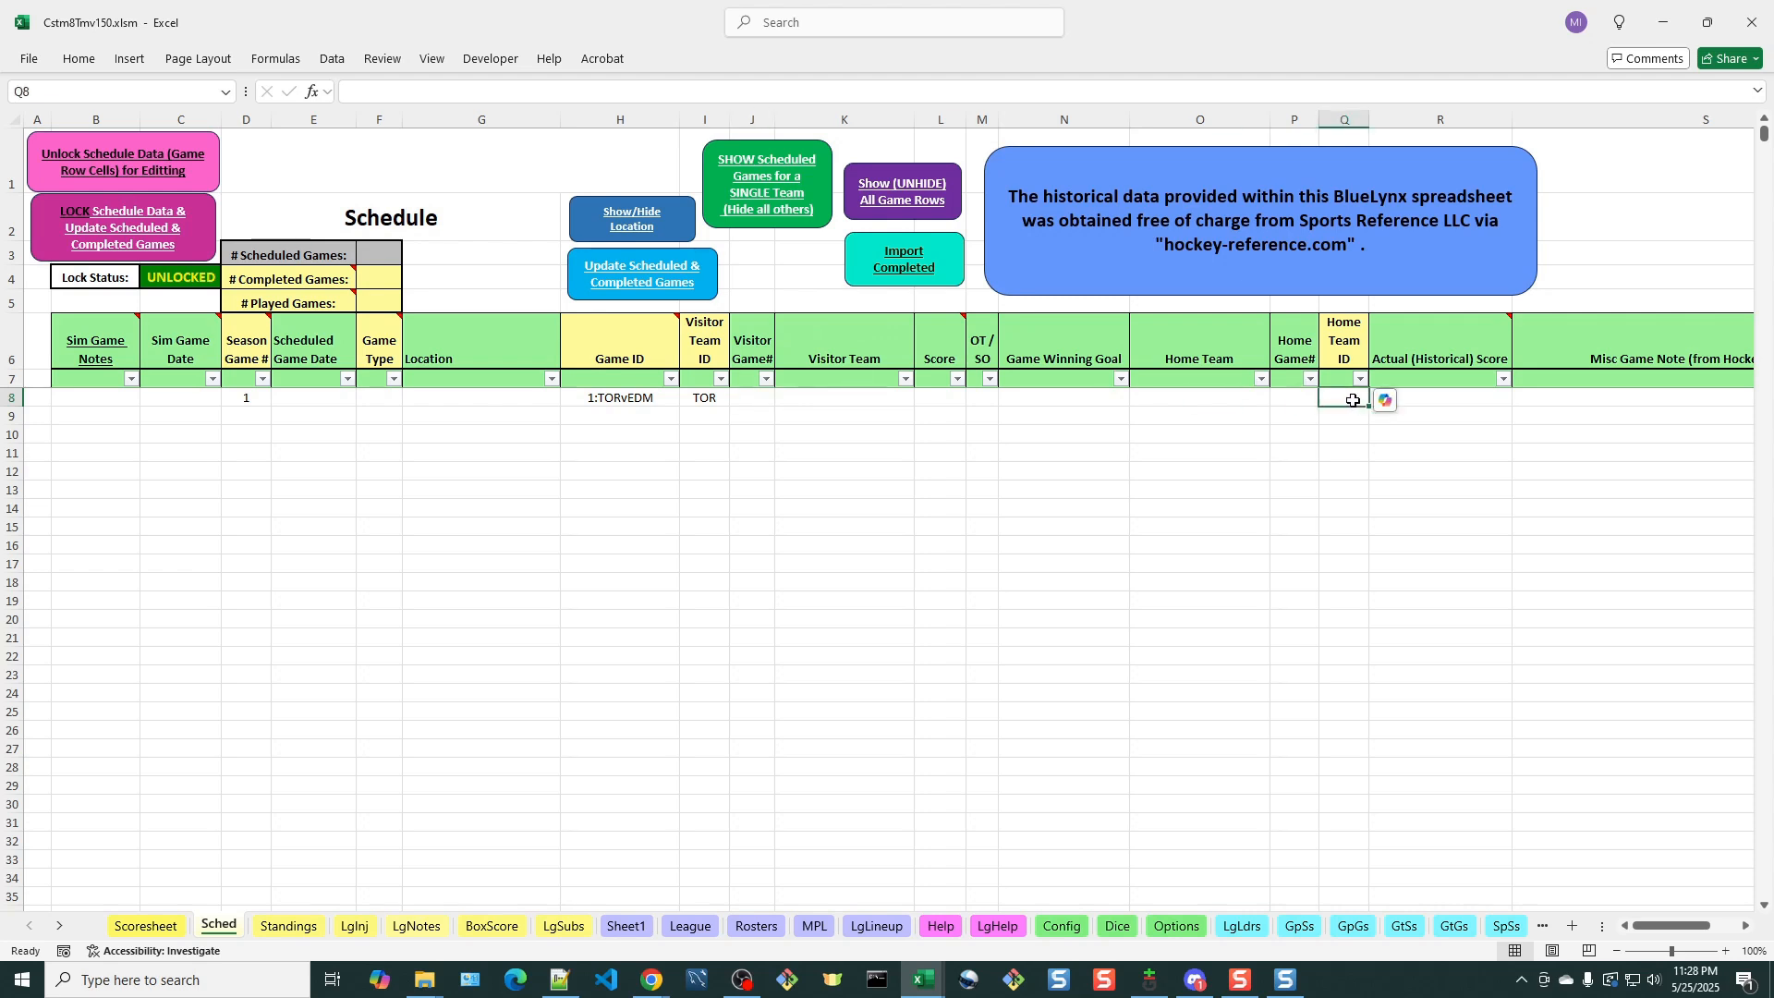
{"action": "type", "text": "EDM"}
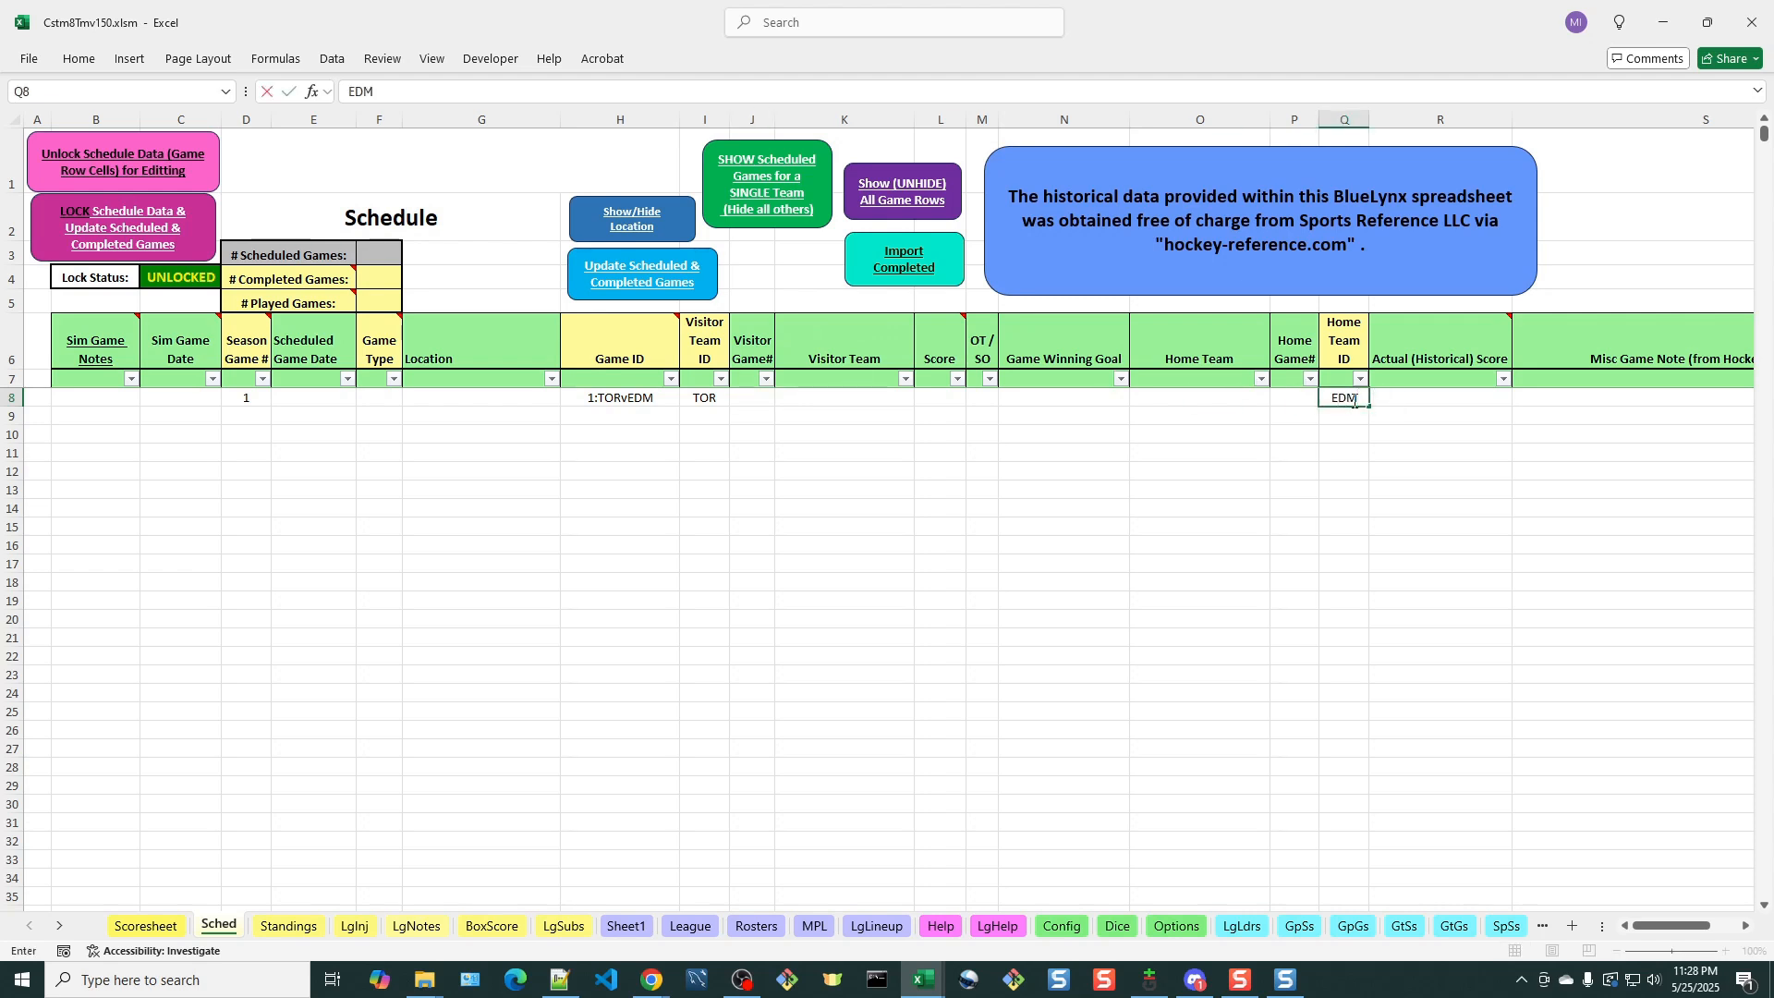
{"action": "left_click", "coordinate": [1413, 431]}
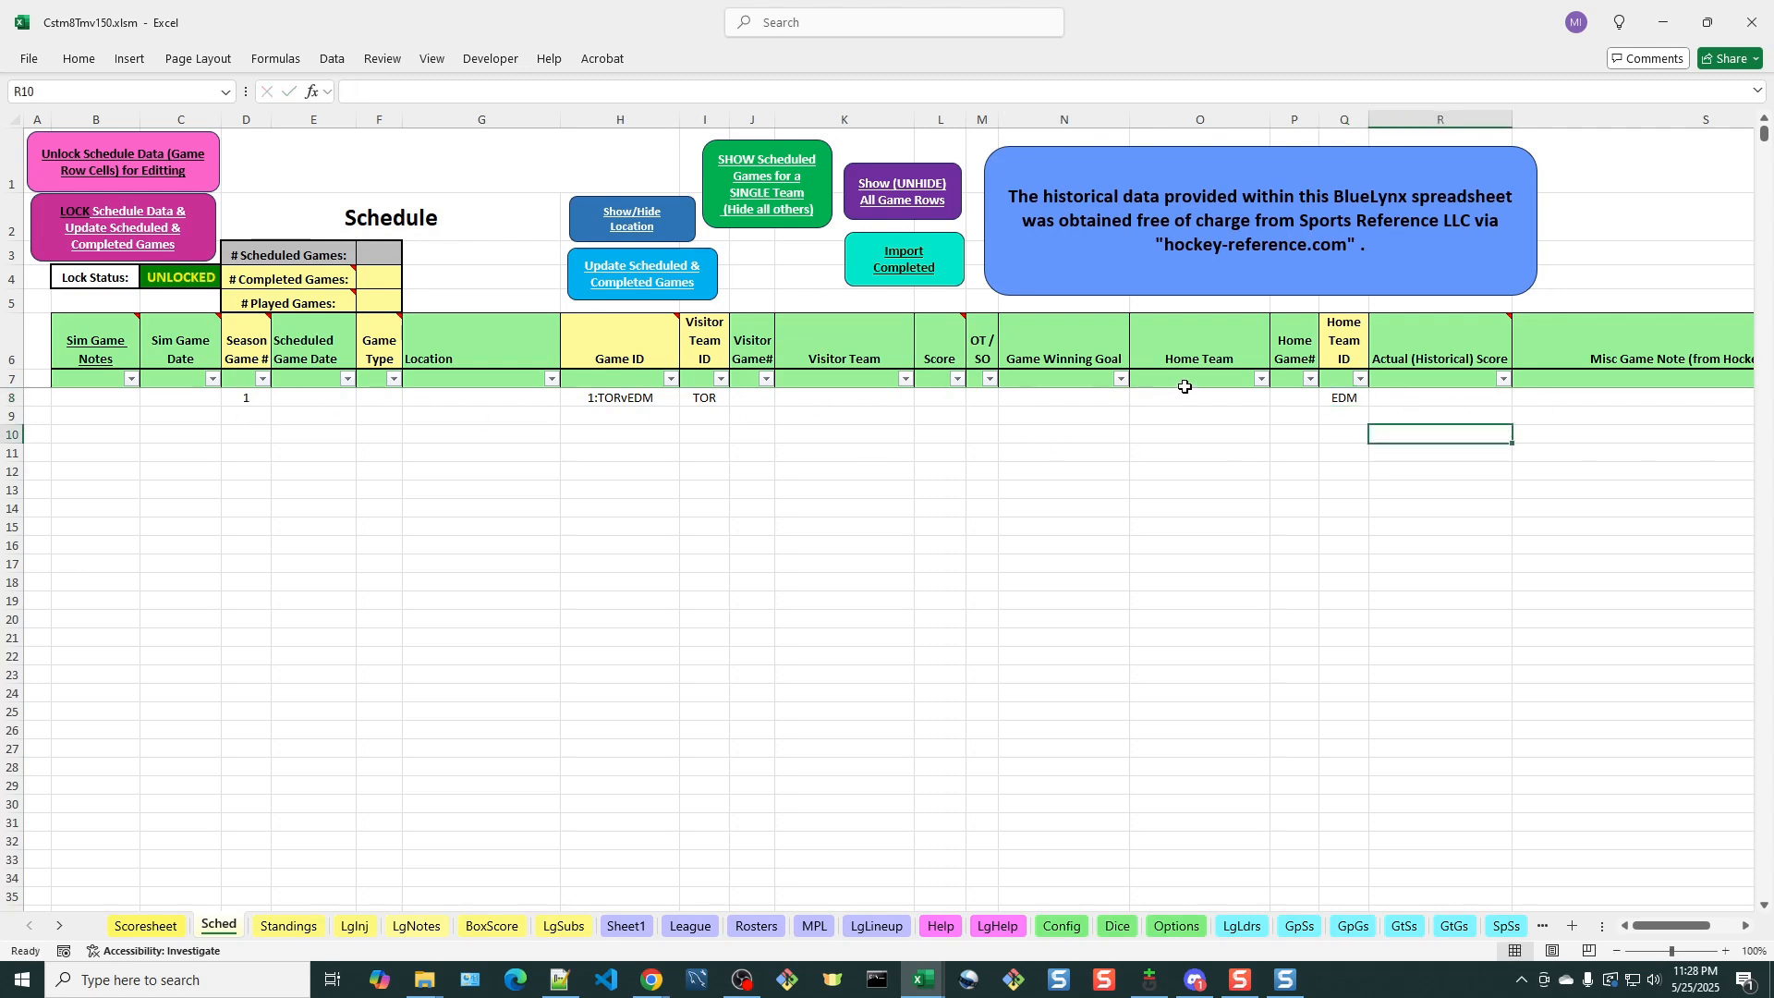
Lock the schedule data, update the scheduled and completed game counts, and acknowledge the messages
{"action": "left_click", "coordinate": [139, 232]}
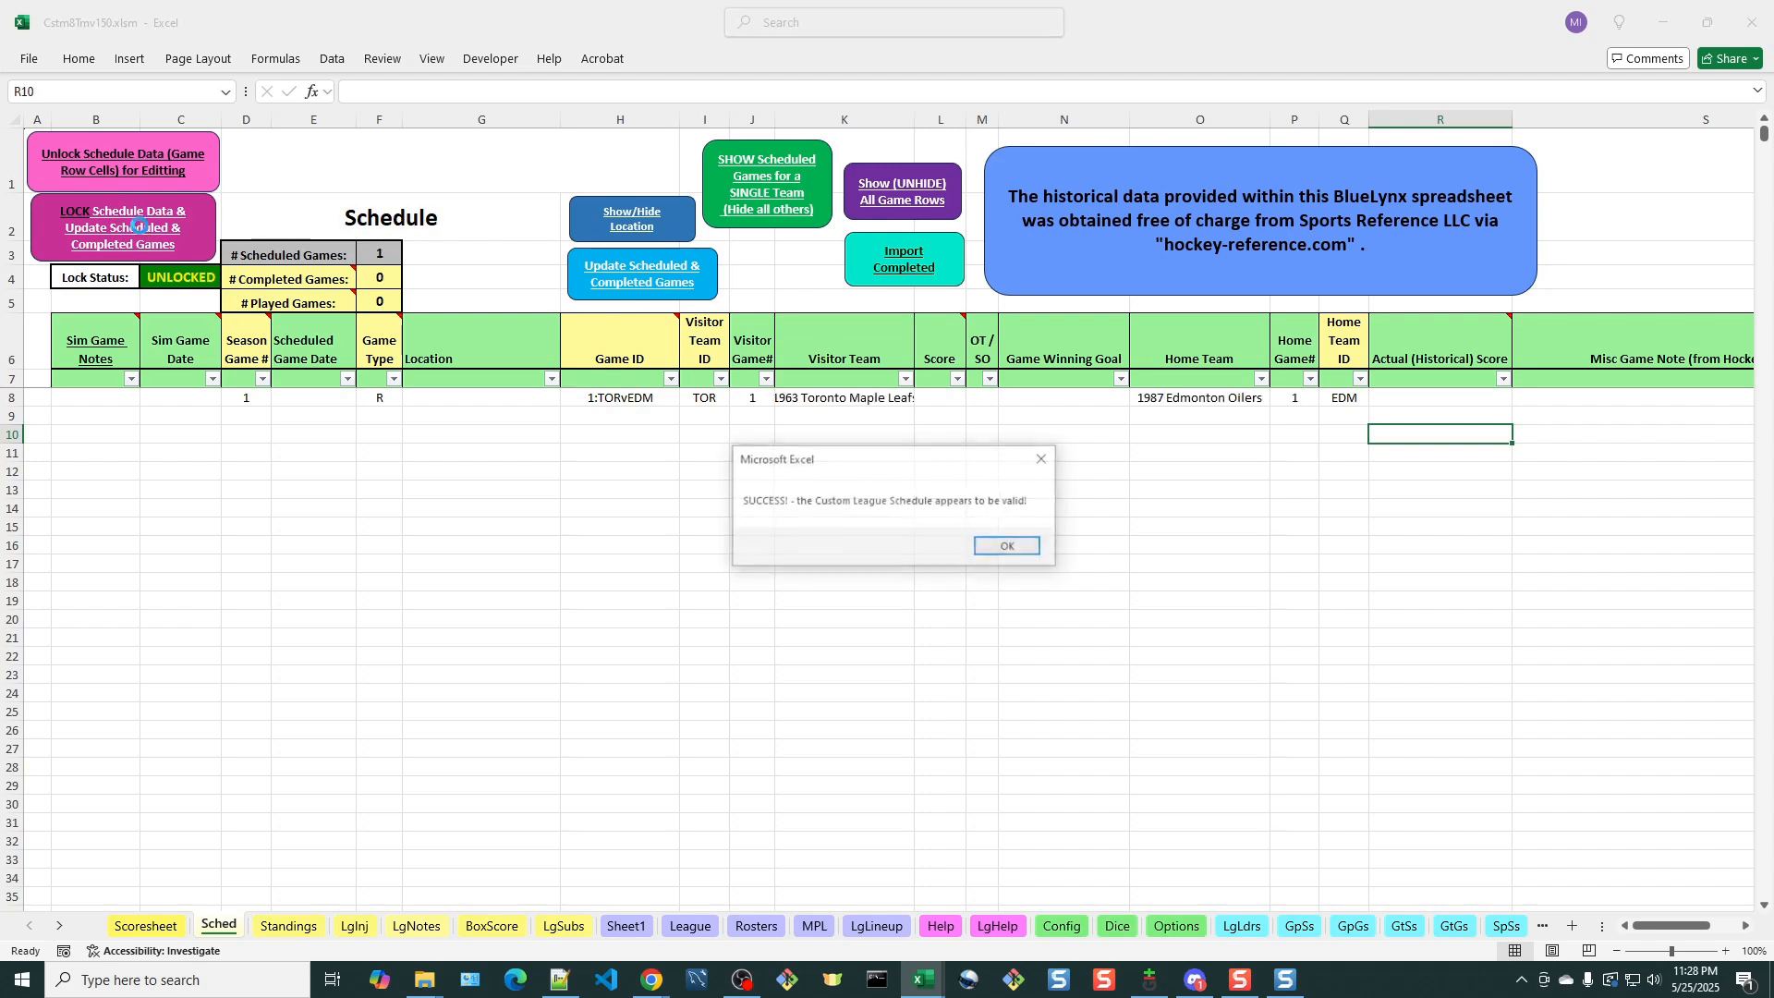
{"action": "left_click", "coordinate": [1024, 552]}
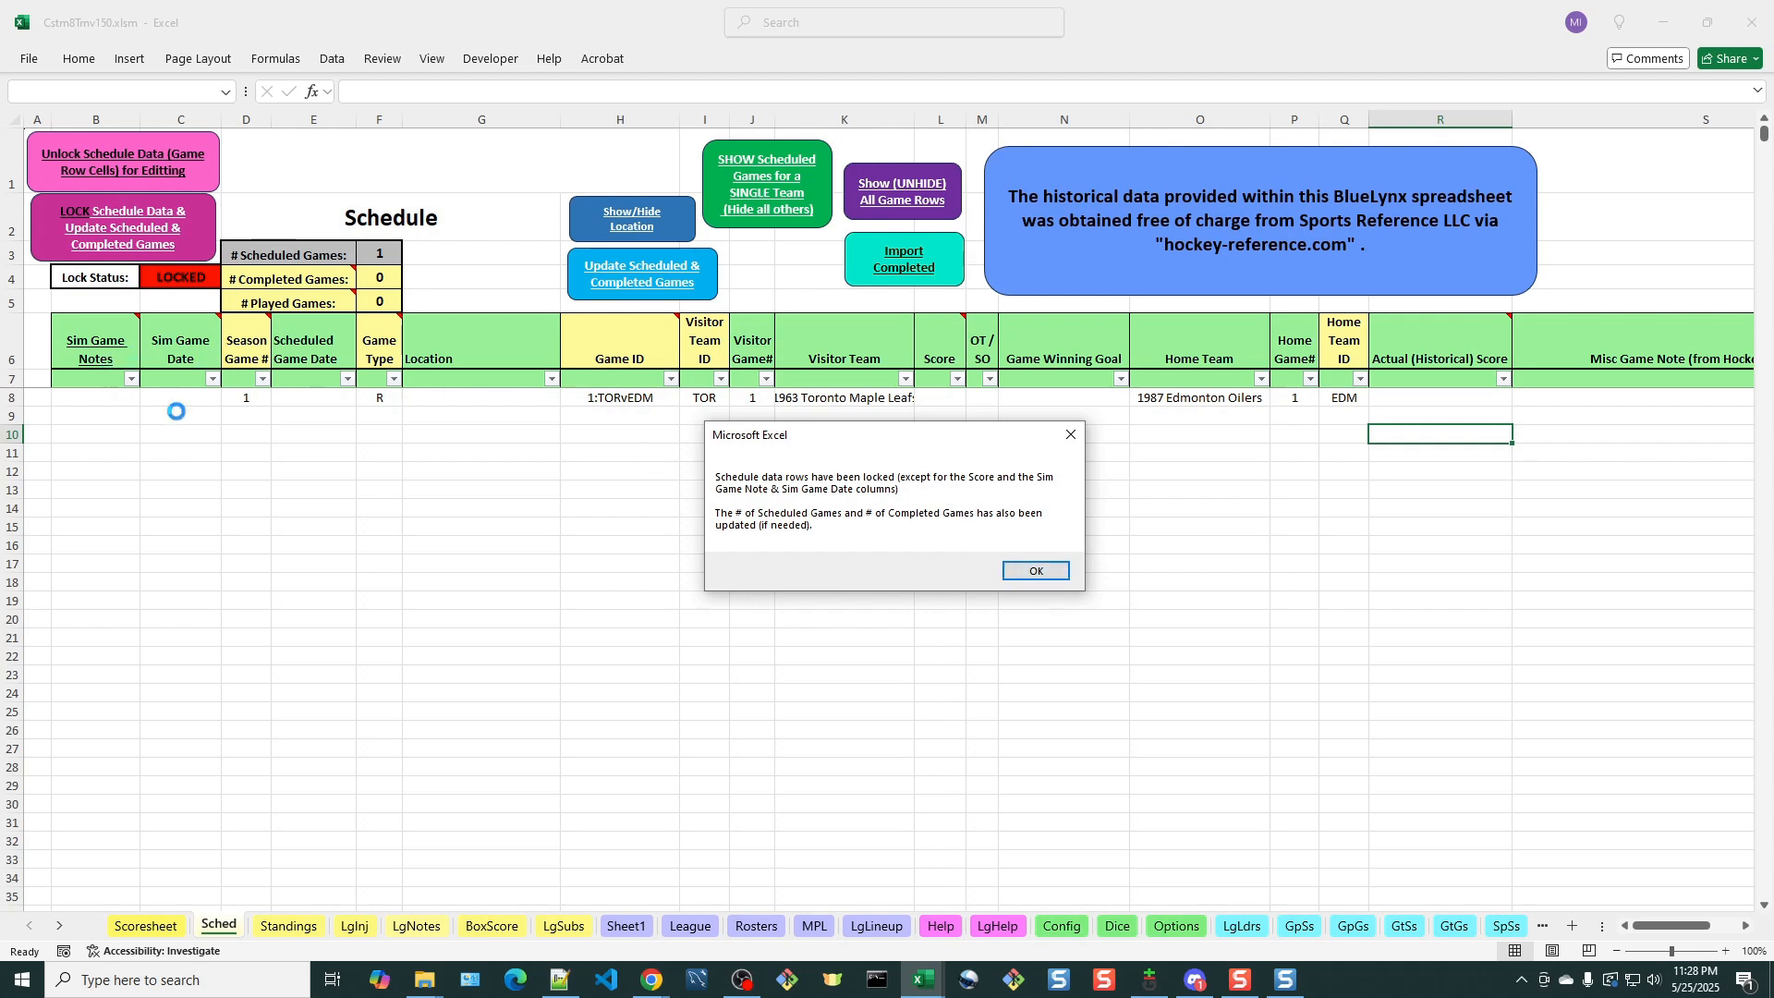
{"action": "left_click", "coordinate": [1032, 572]}
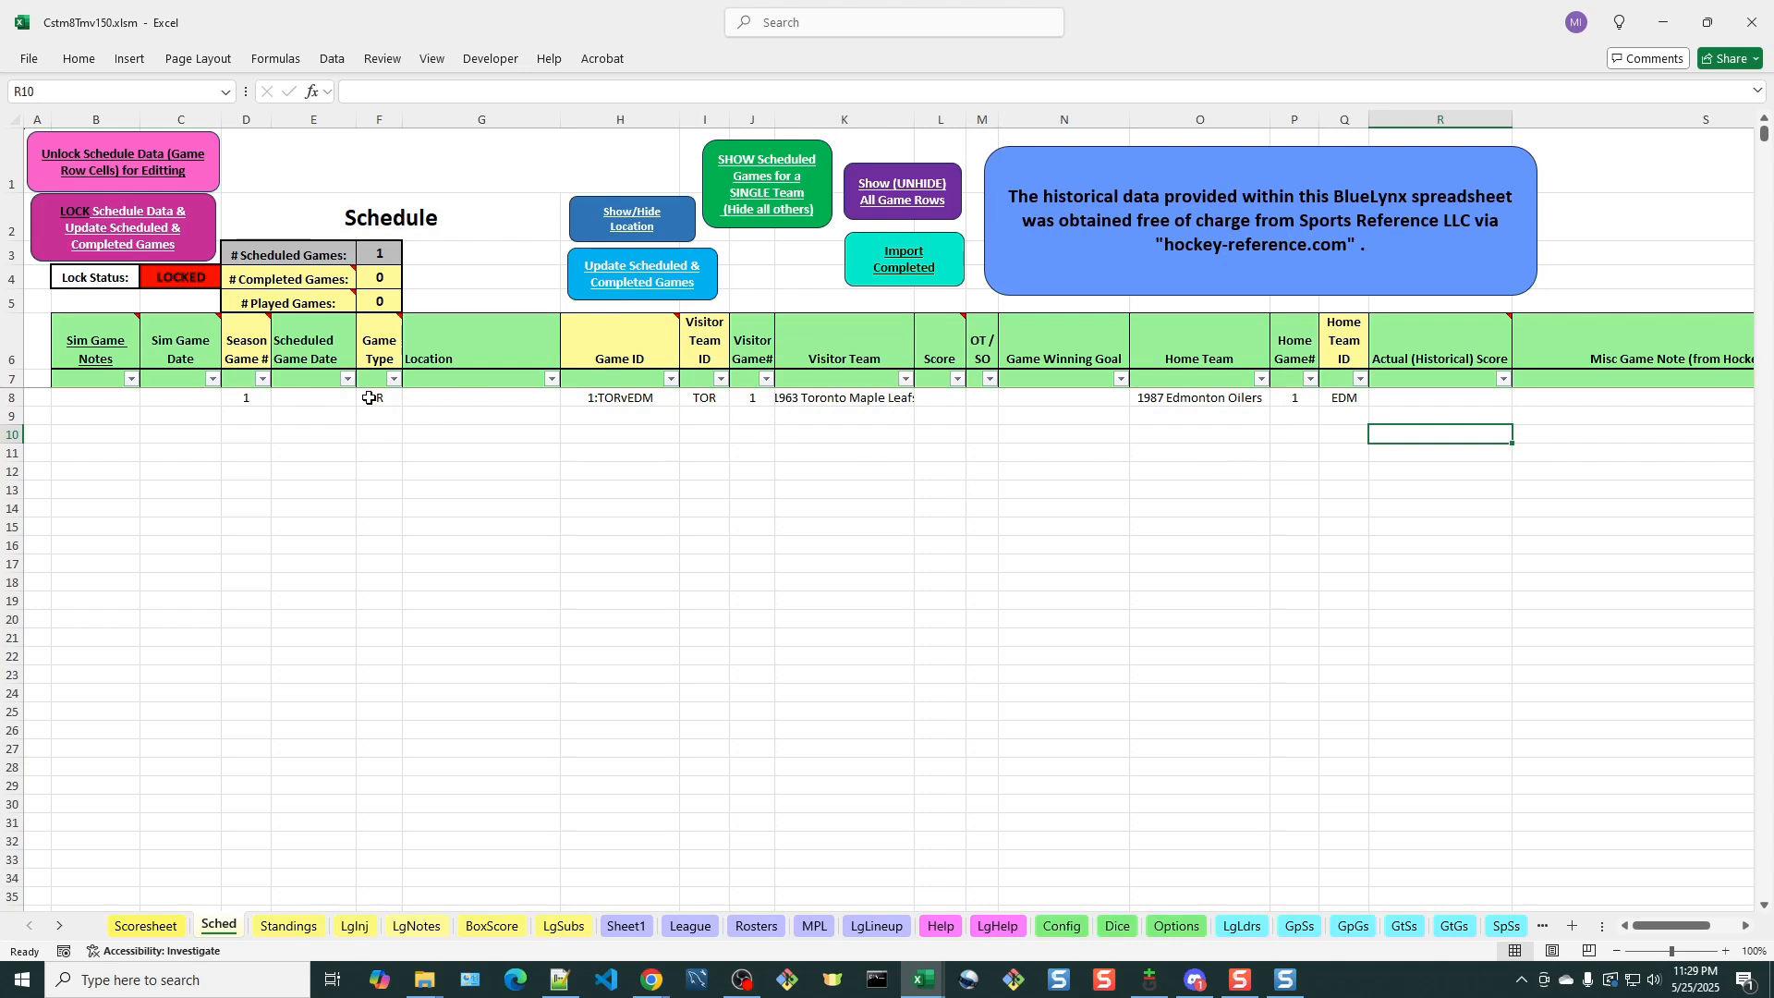
Unlock the schedule data for editing again and enter 2 as the Season Game # in the second schedule row
{"action": "left_click", "coordinate": [249, 415]}
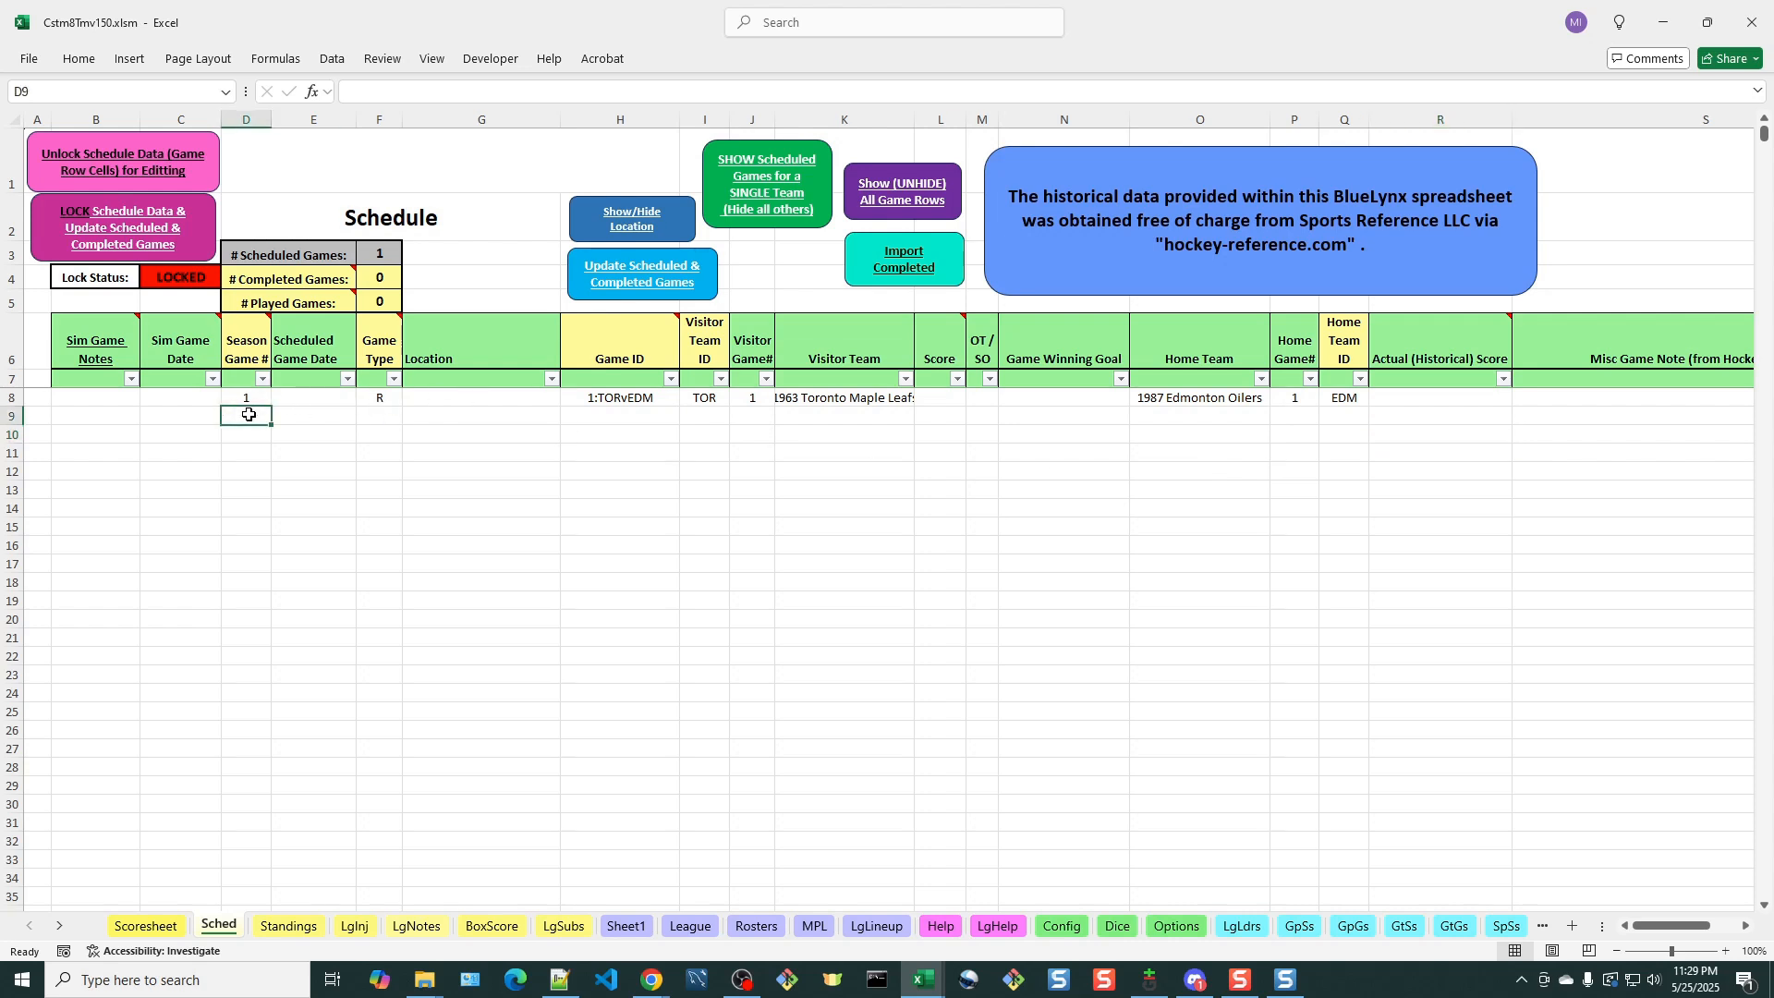
{"action": "double_click", "coordinate": [248, 414]}
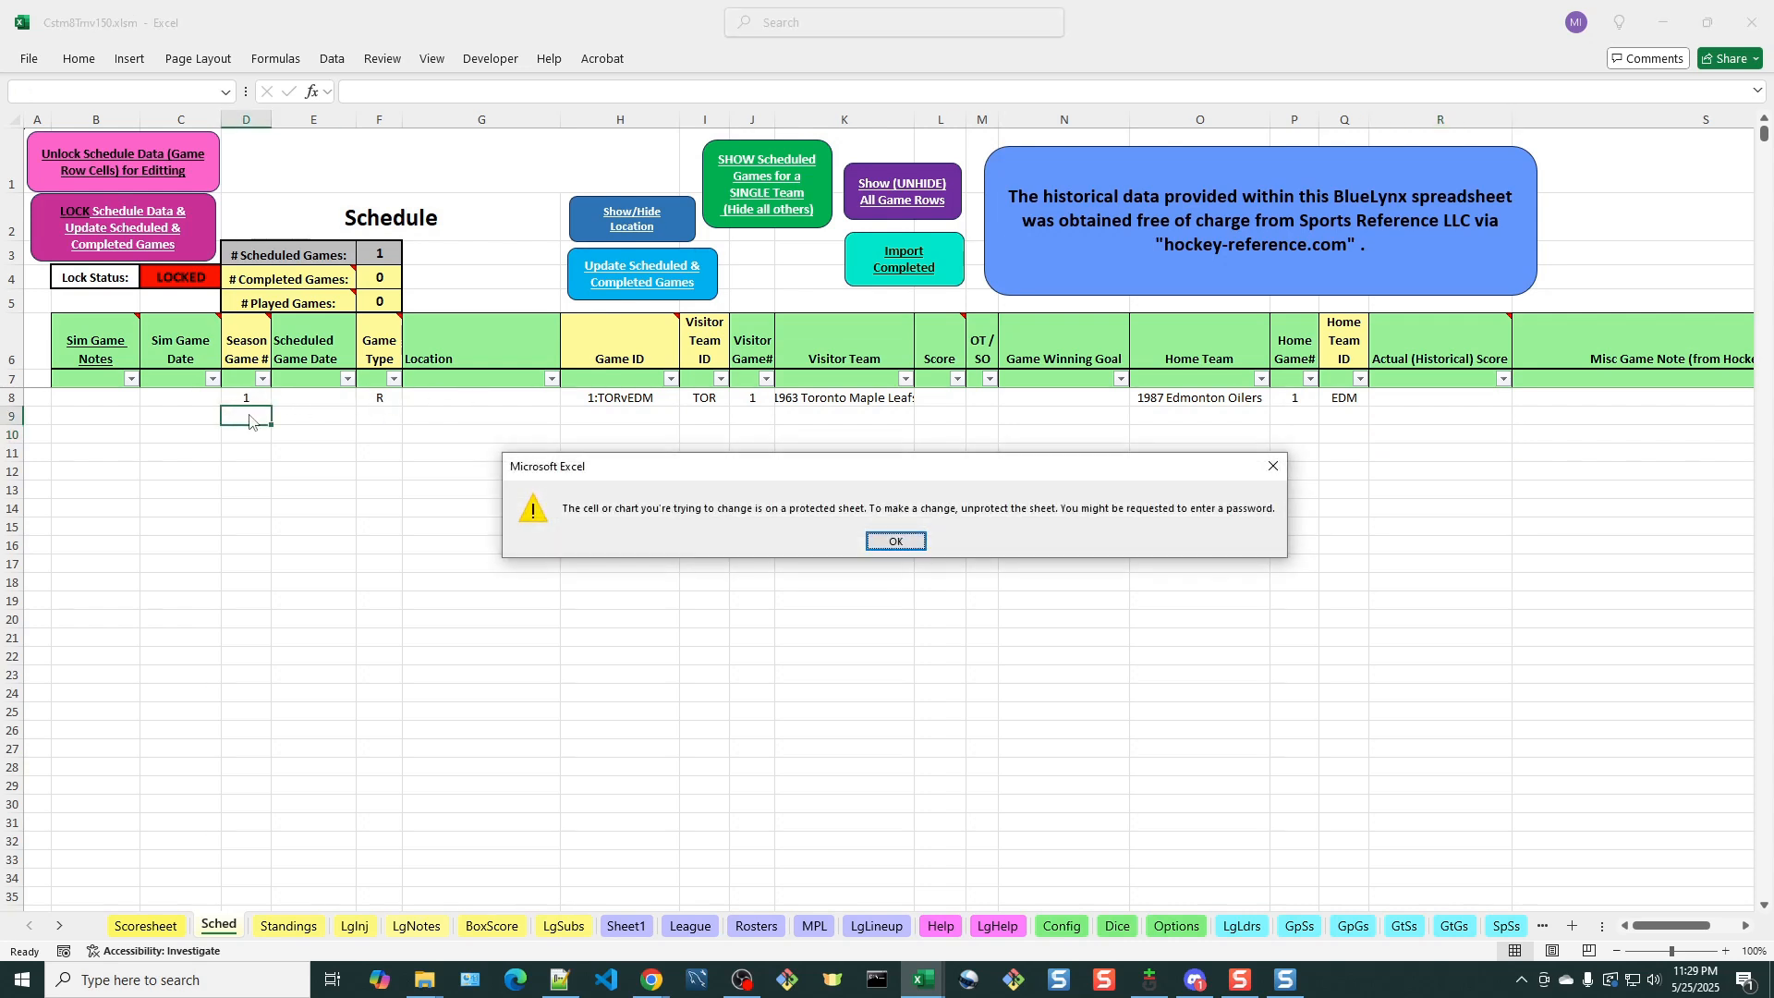
{"action": "left_click", "coordinate": [896, 541]}
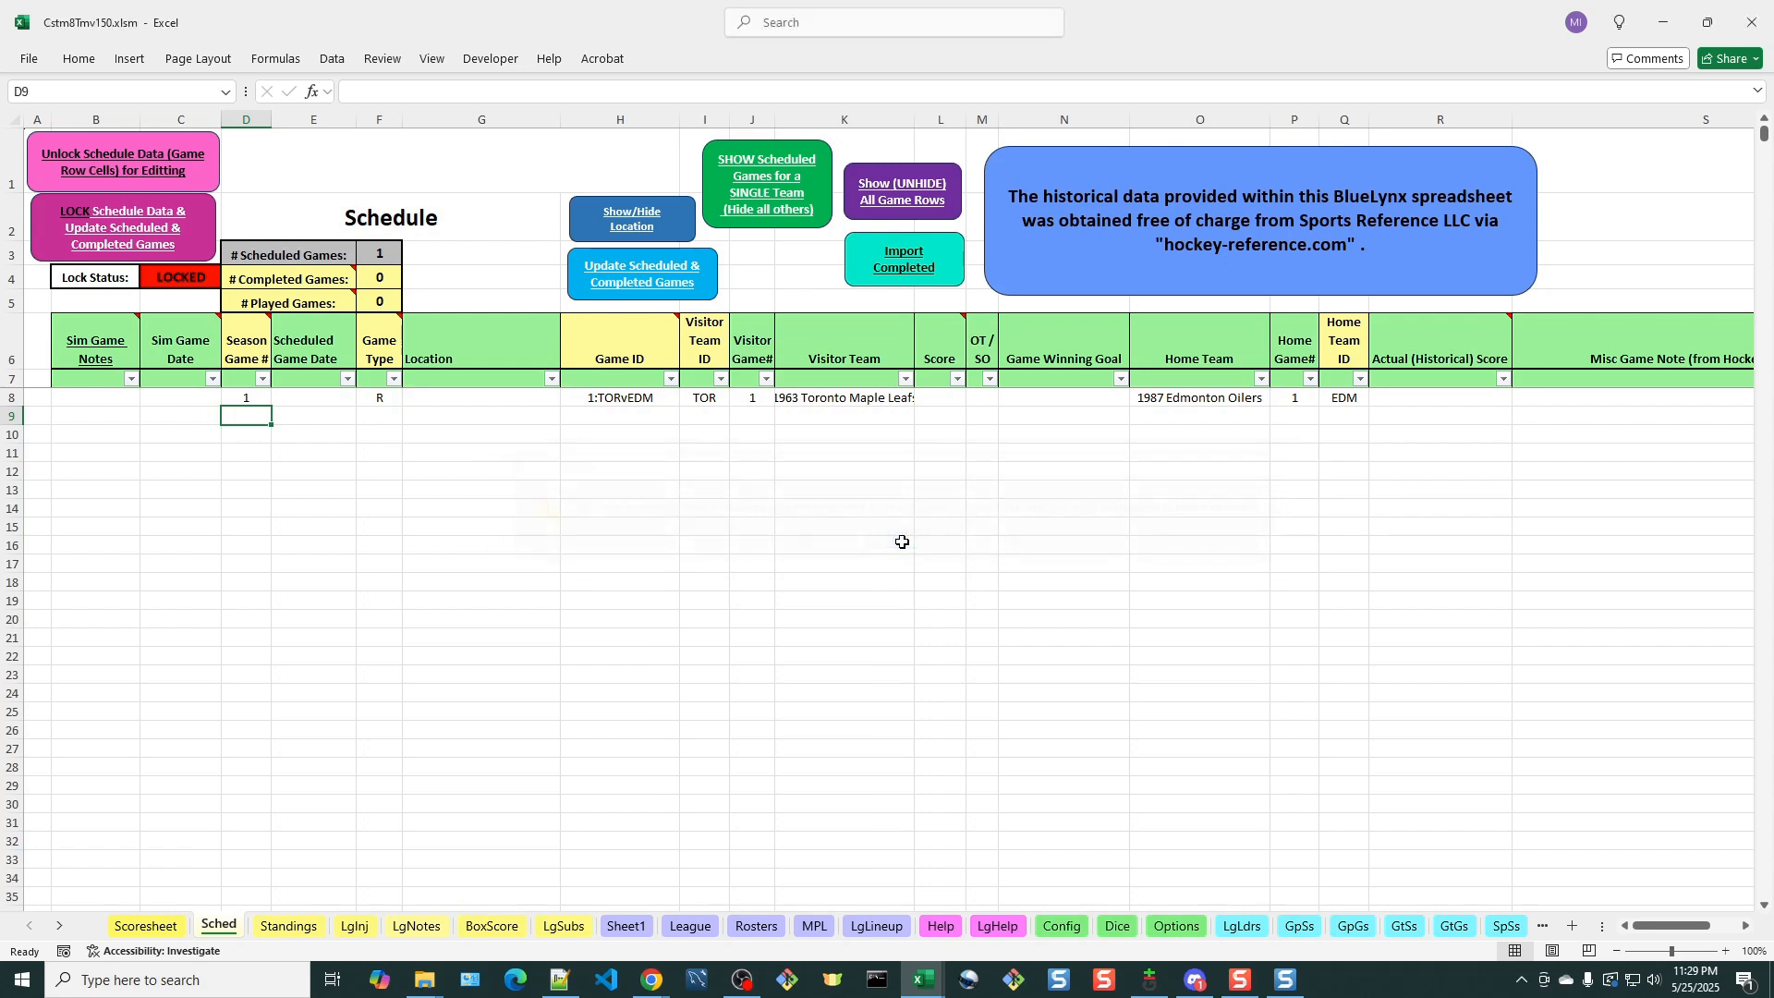
{"action": "left_click", "coordinate": [108, 173]}
{"action": "left_click", "coordinate": [1050, 623]}
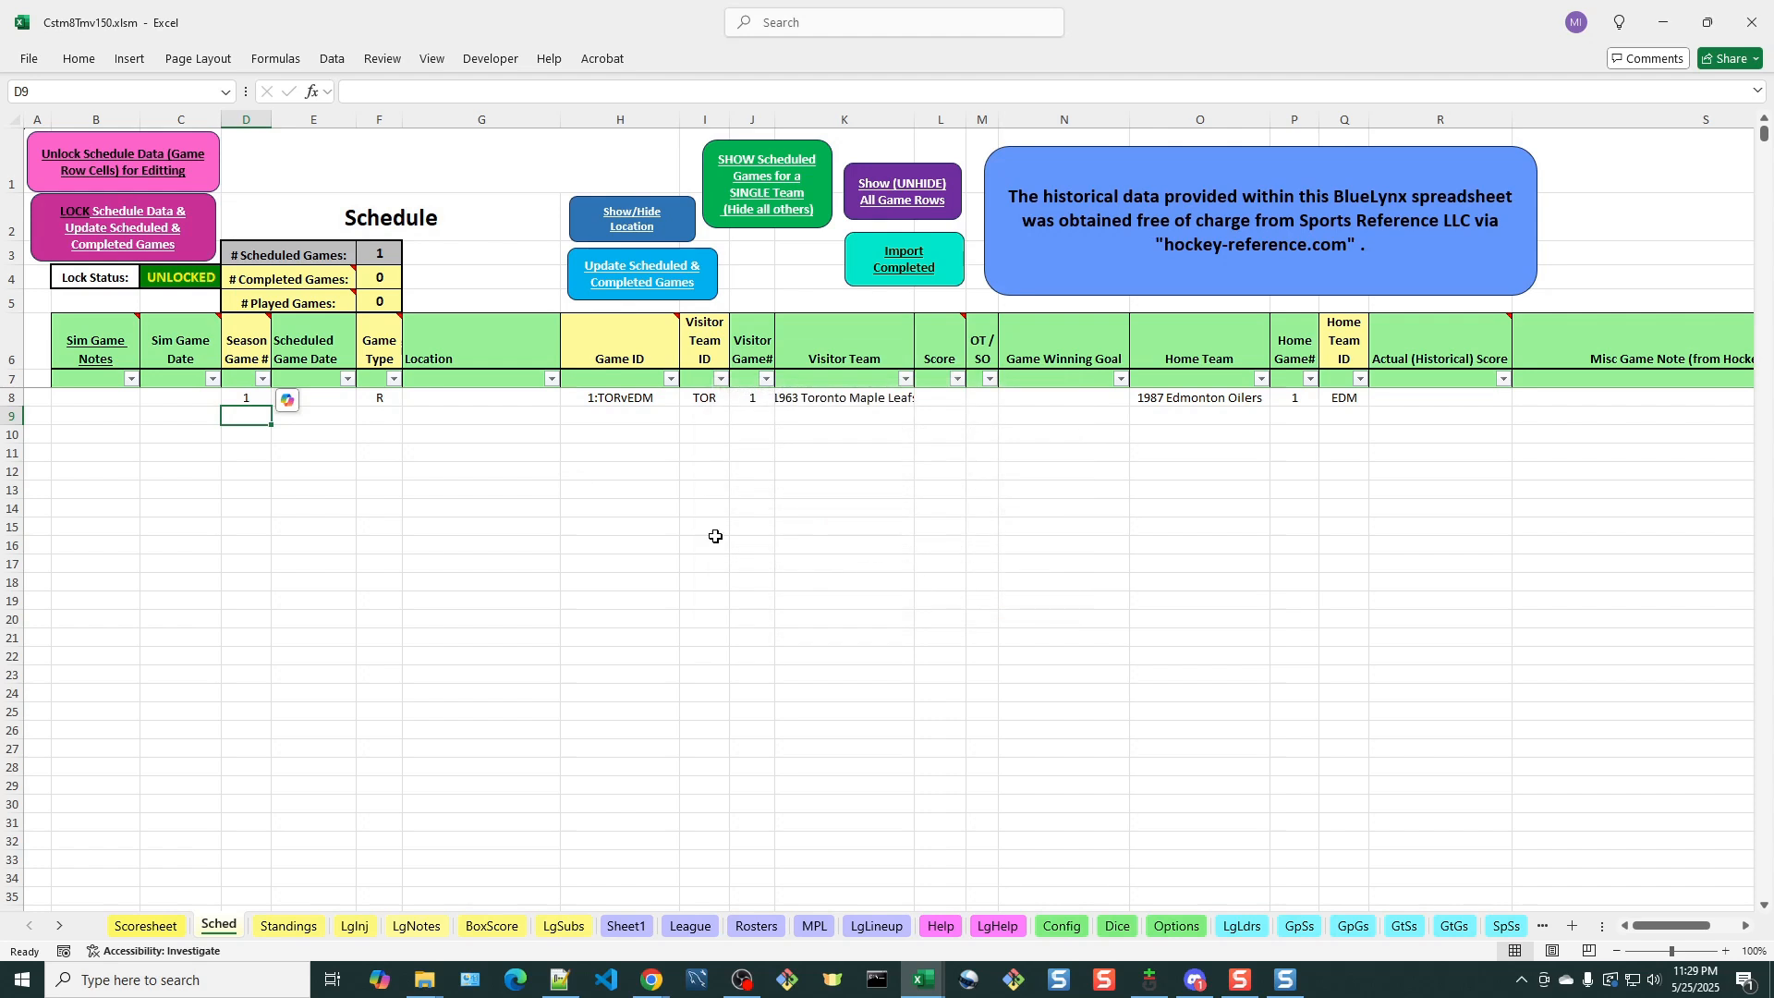
{"action": "type", "text": "2"}
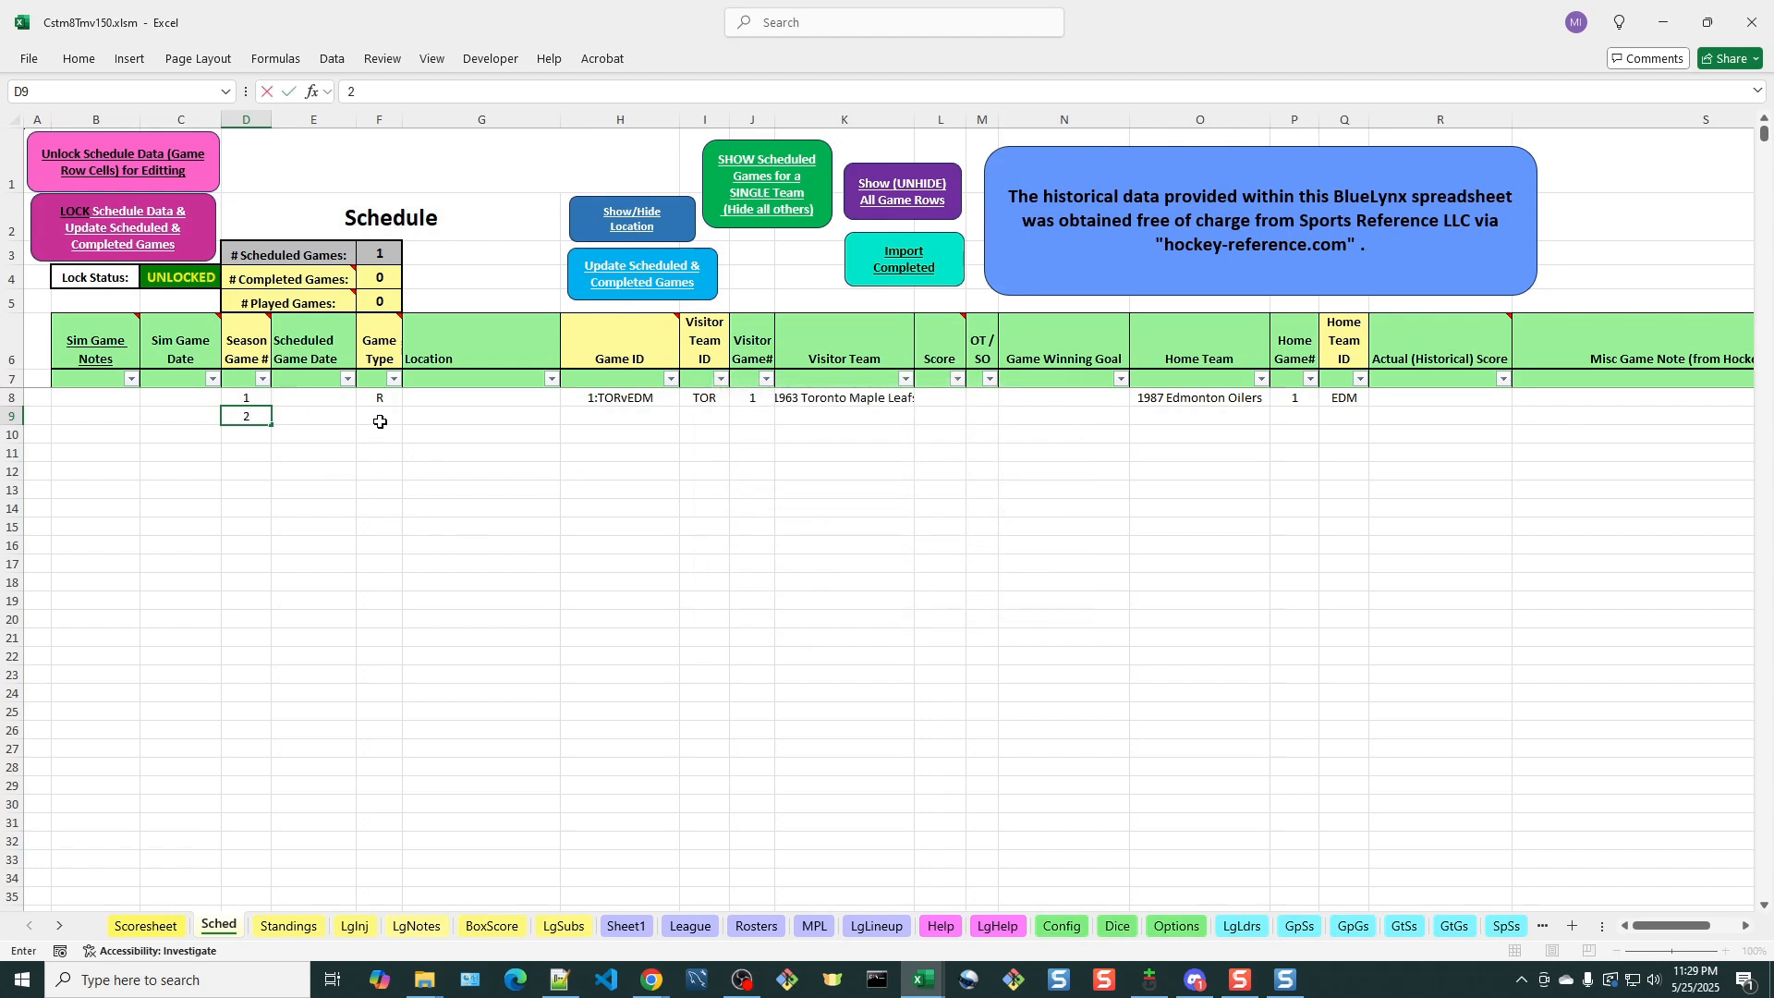
Enter 2:BOSvCOL as the Game ID of the second scheduled game
{"action": "left_click", "coordinate": [625, 415]}
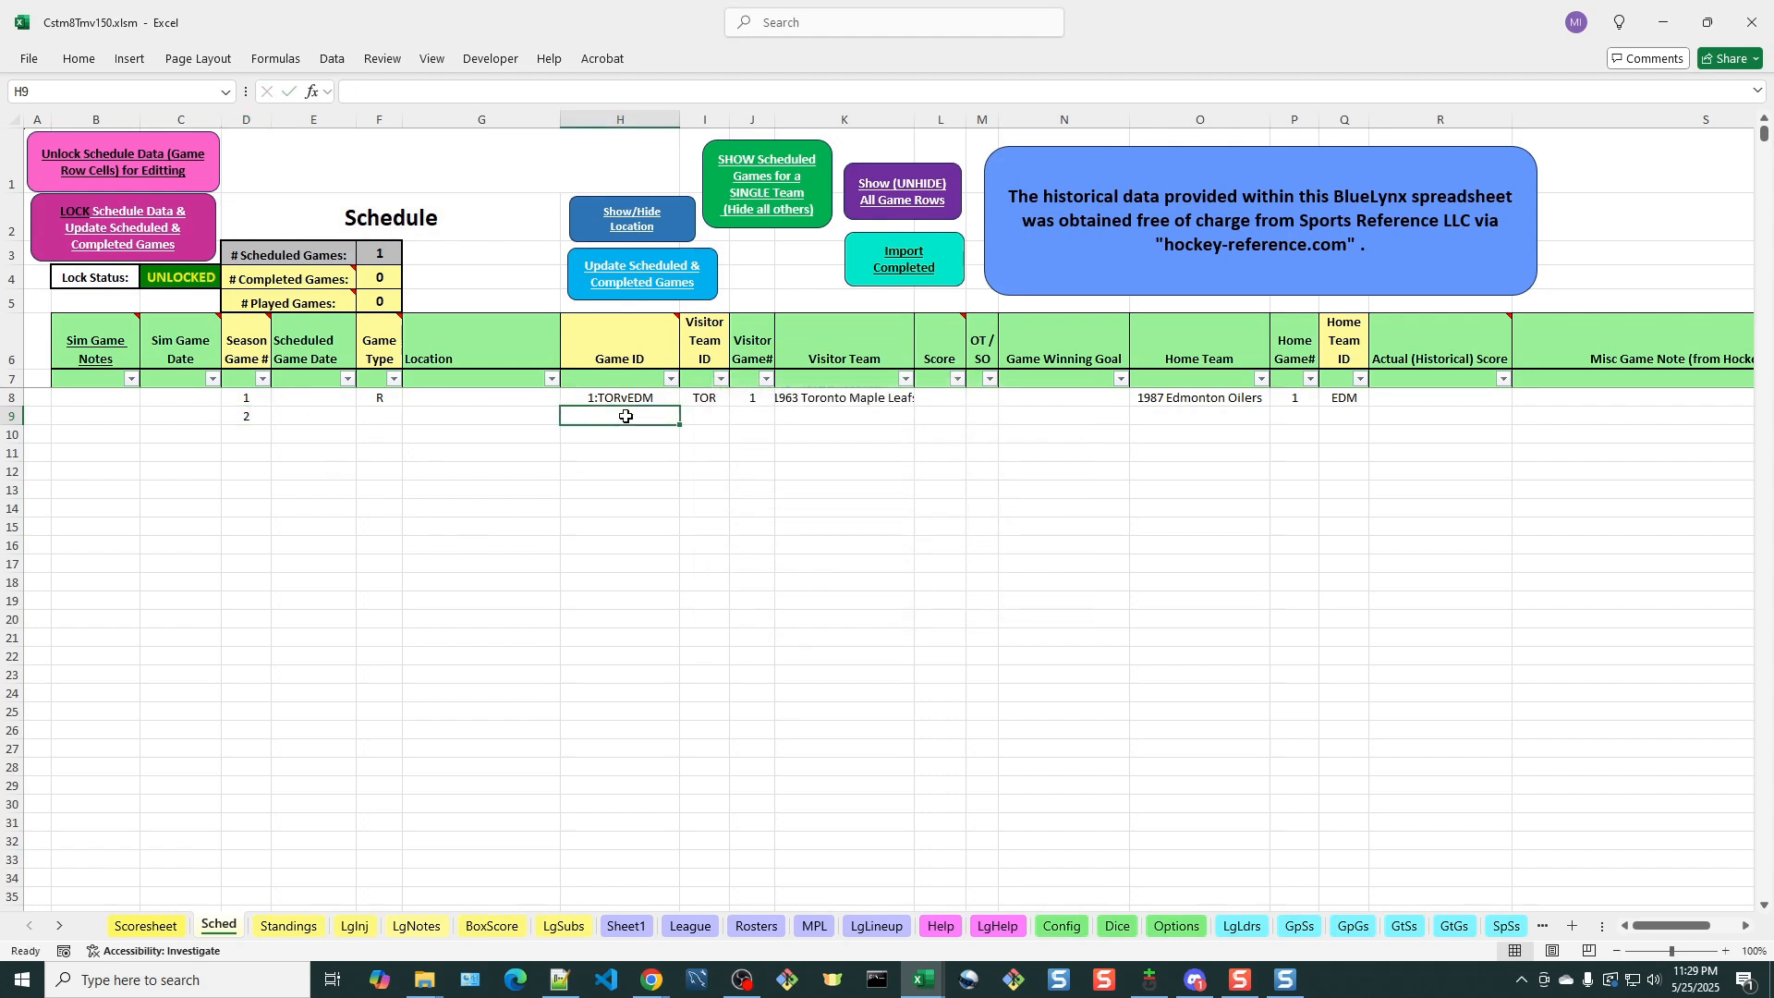
{"action": "type", "text": "2:"}
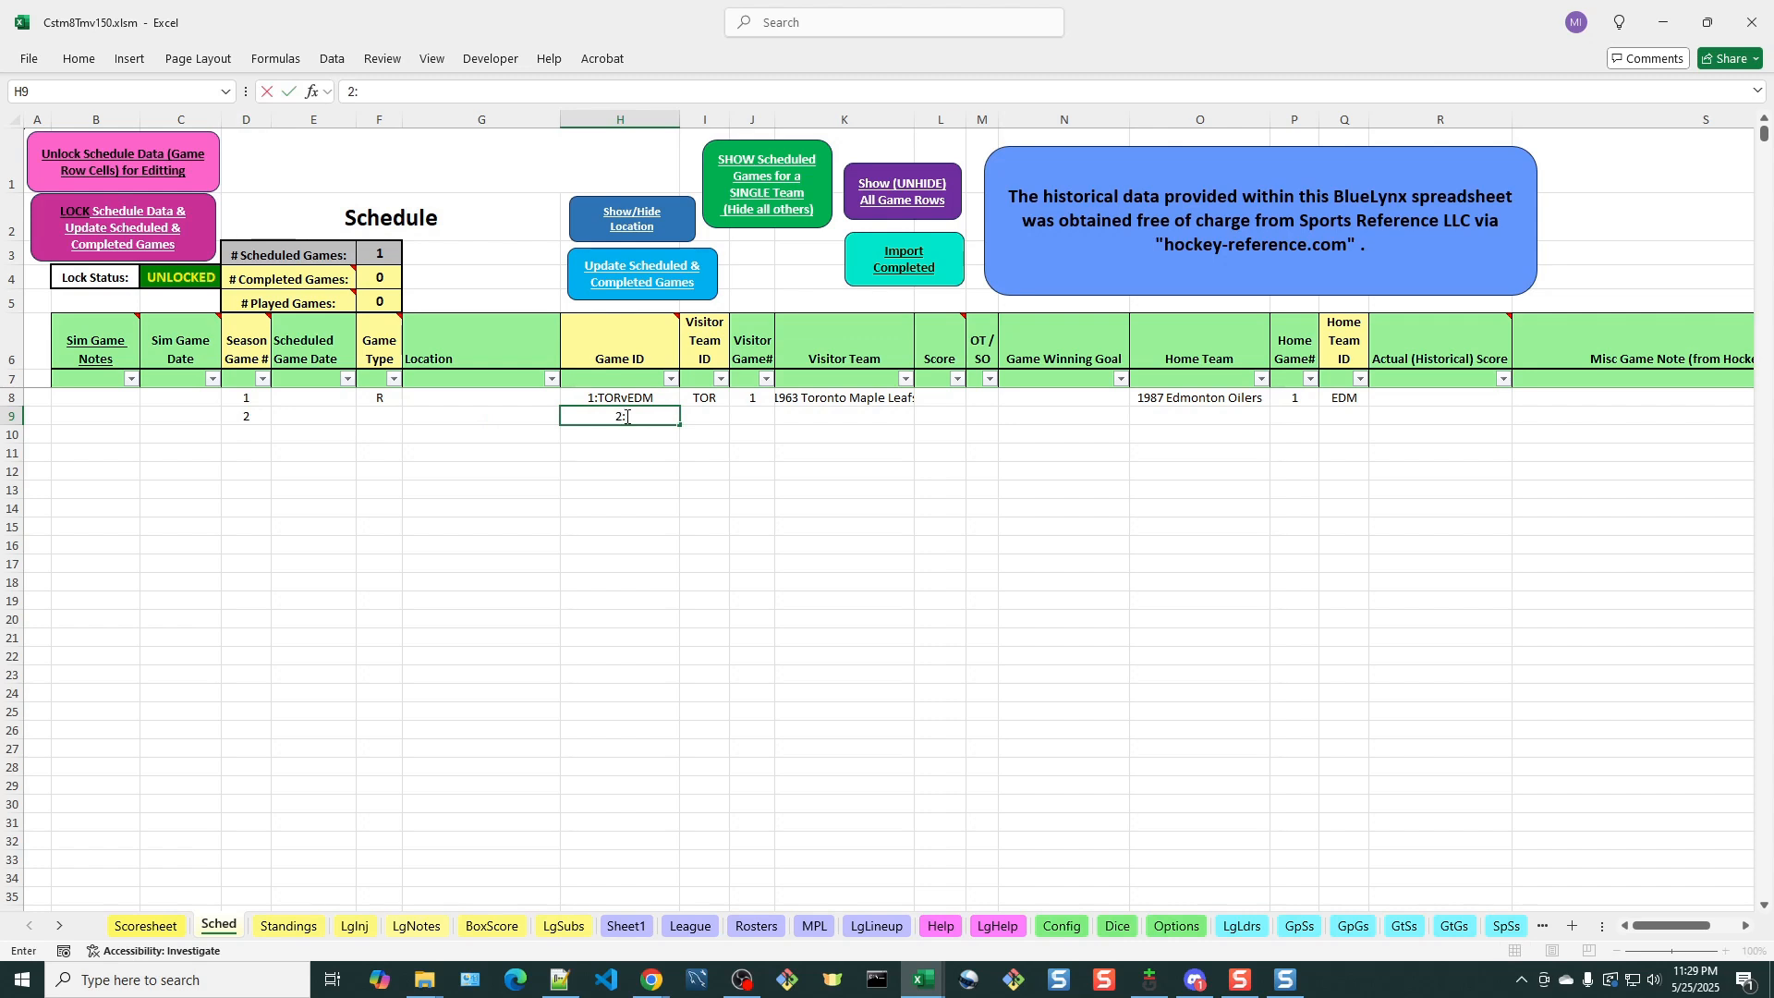
{"action": "type", "text": "BOSvCOL"}
Set the second game's Visitor Team ID to BOS and its Home Team ID to COL
{"action": "key", "text": "Tab"}
{"action": "type", "text": "BOS"}
{"action": "key", "text": "Right"}
{"action": "key", "text": "Right"}
{"action": "key", "text": "Right"}
{"action": "key", "text": "Right"}
{"action": "key", "text": "Right"}
{"action": "key", "text": "Right"}
{"action": "key", "text": "Right"}
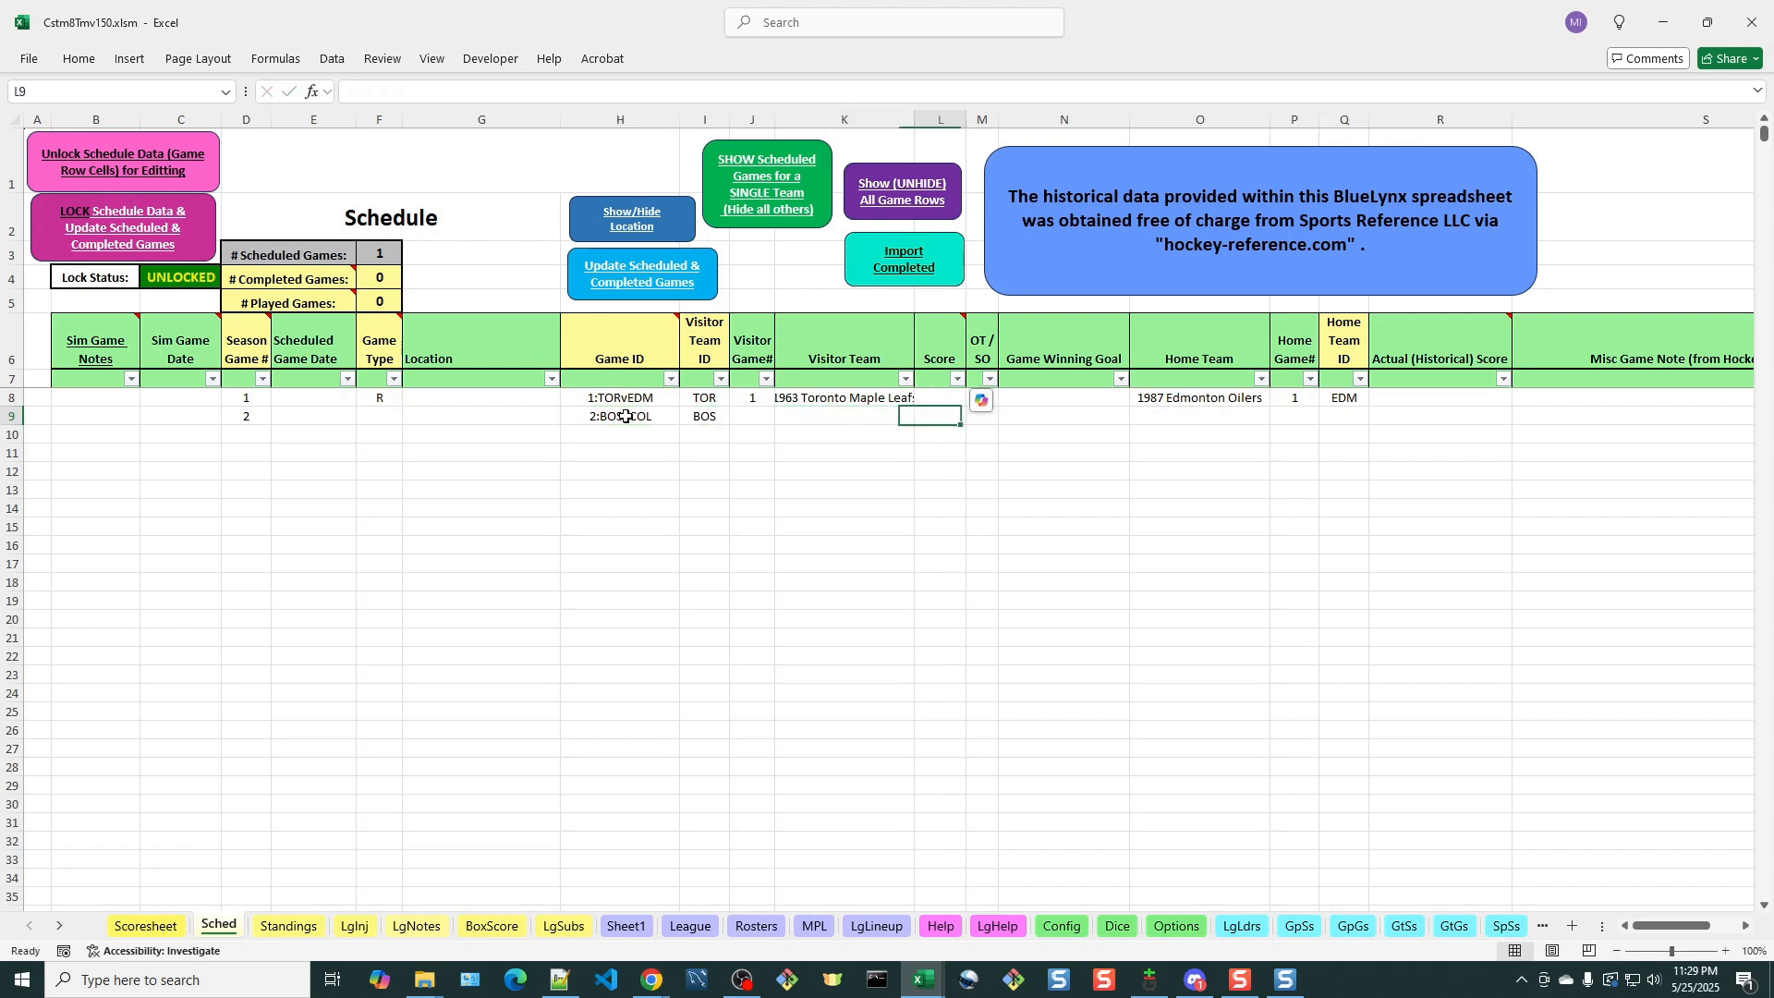
{"action": "type", "text": "COL"}
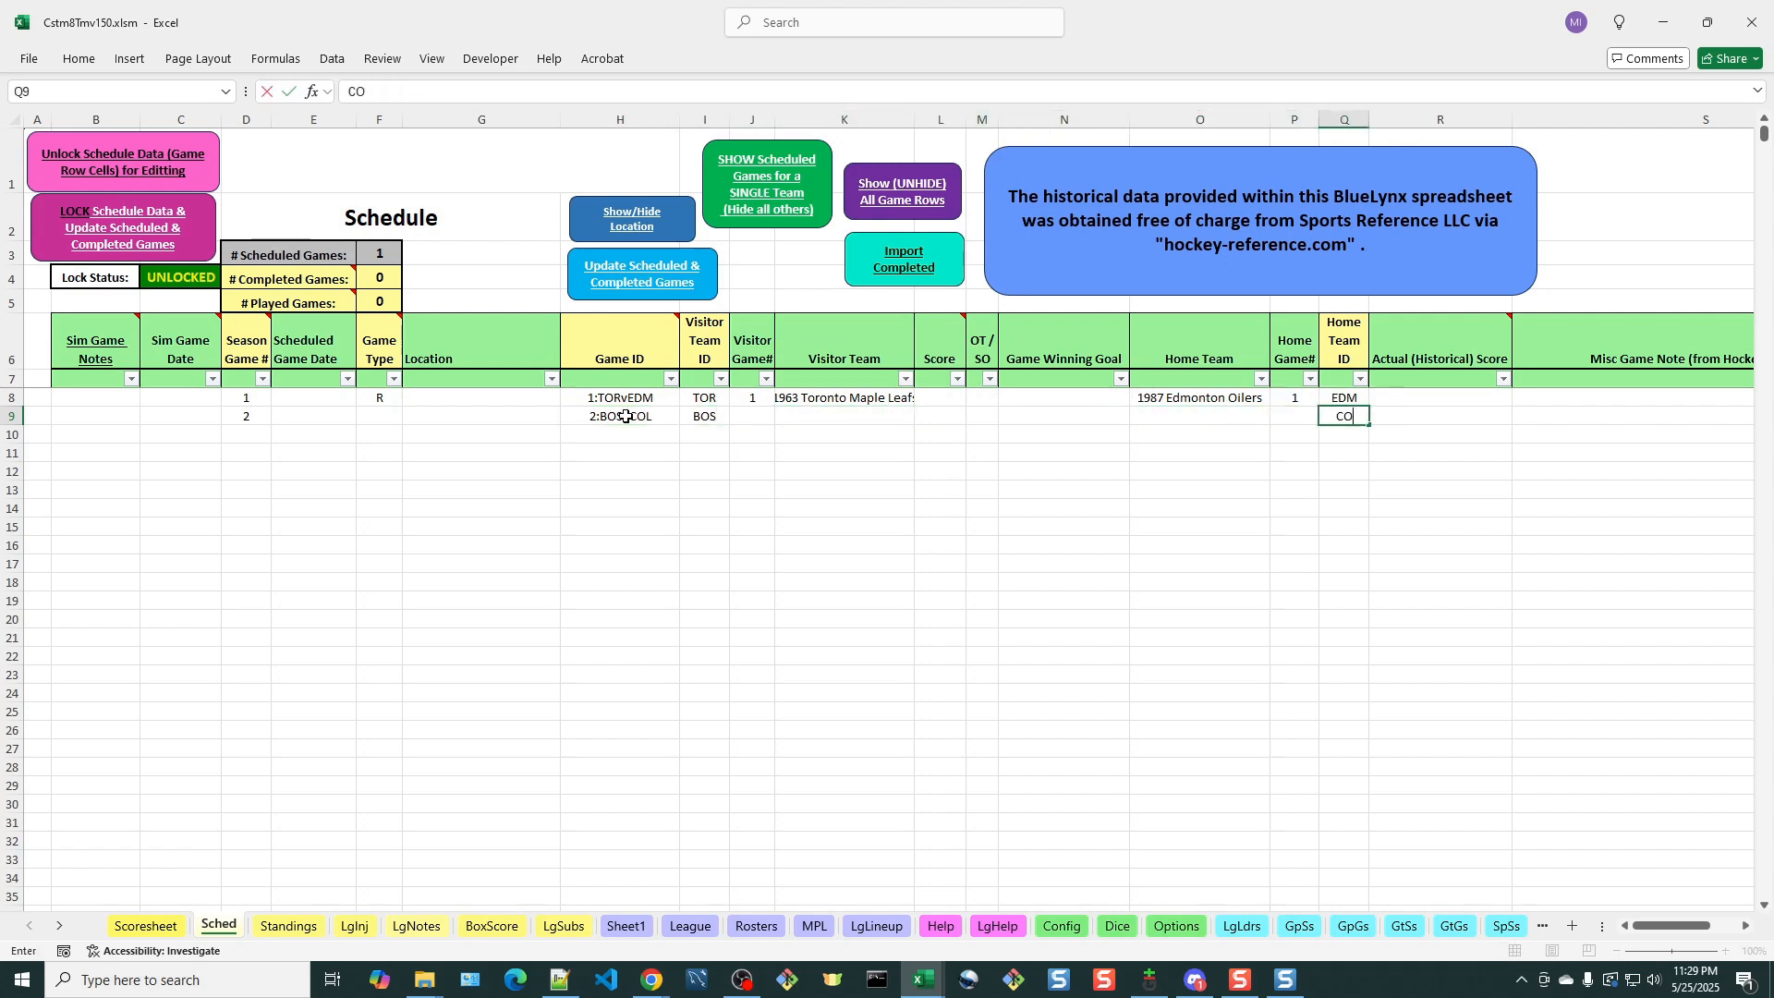
Start the third schedule row with Season Game # 3 and Game ID 3:HOUvDET
{"action": "left_click", "coordinate": [249, 431]}
{"action": "type", "text": "3"}
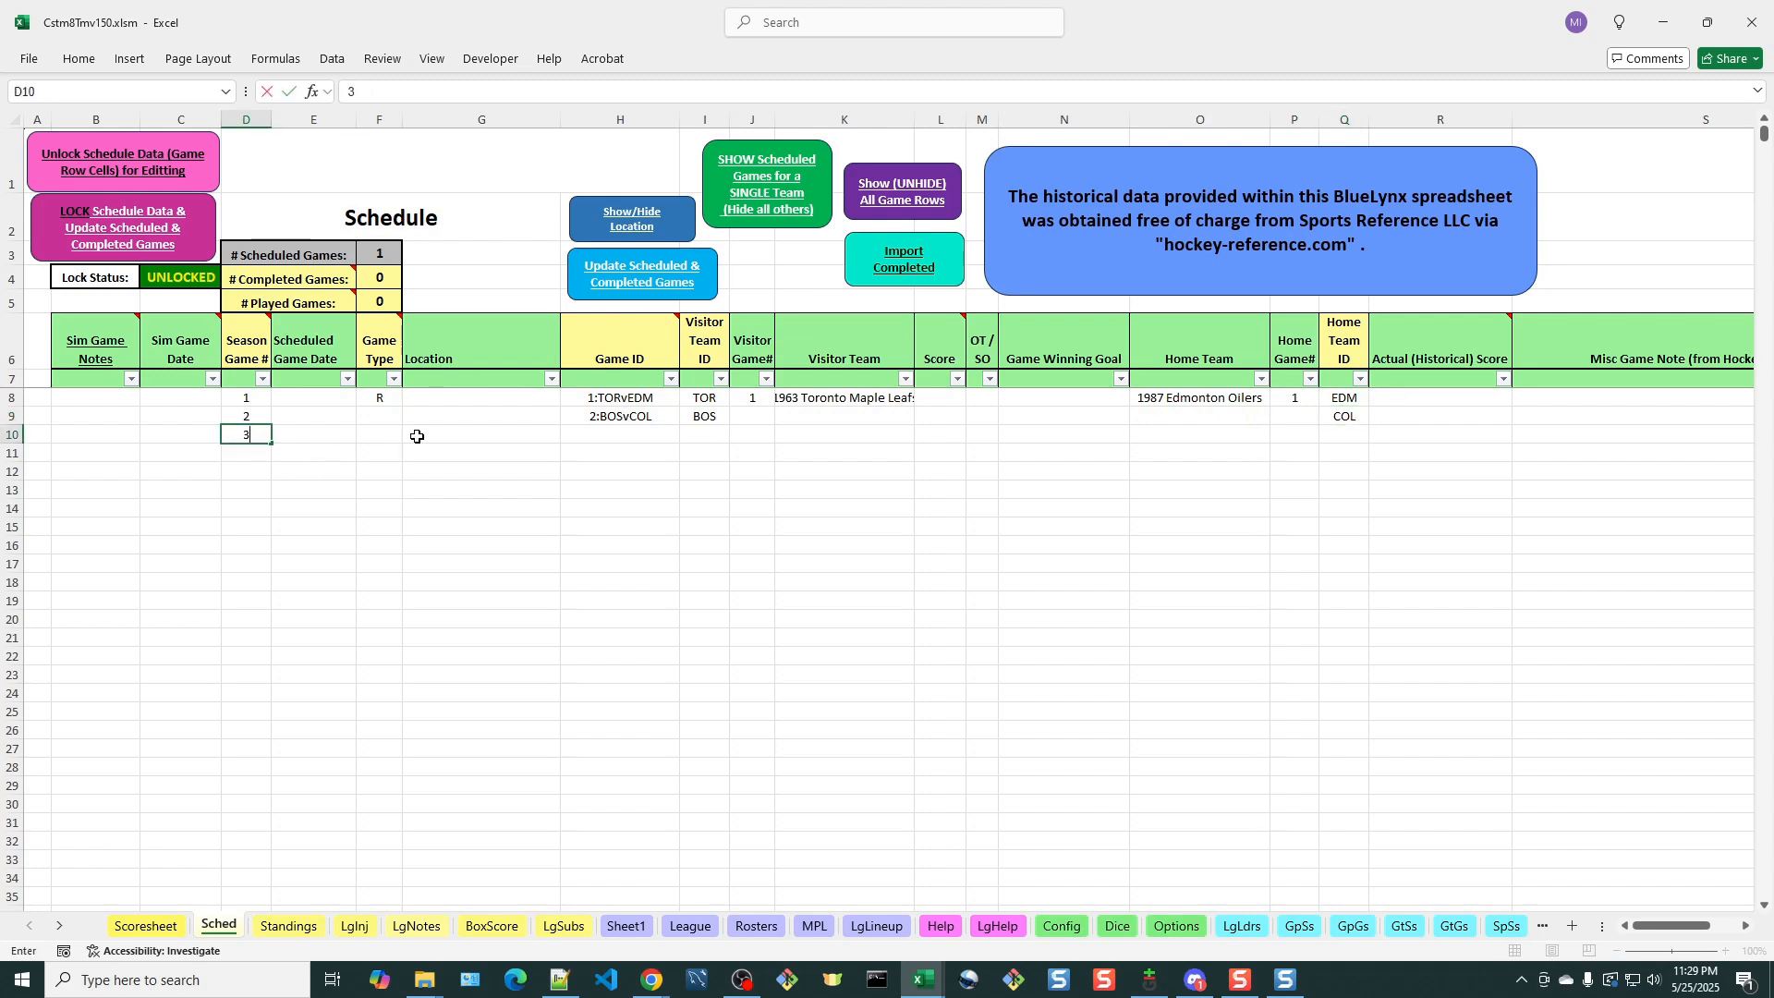
{"action": "left_click", "coordinate": [601, 430]}
{"action": "type", "text": "3:HOU"}
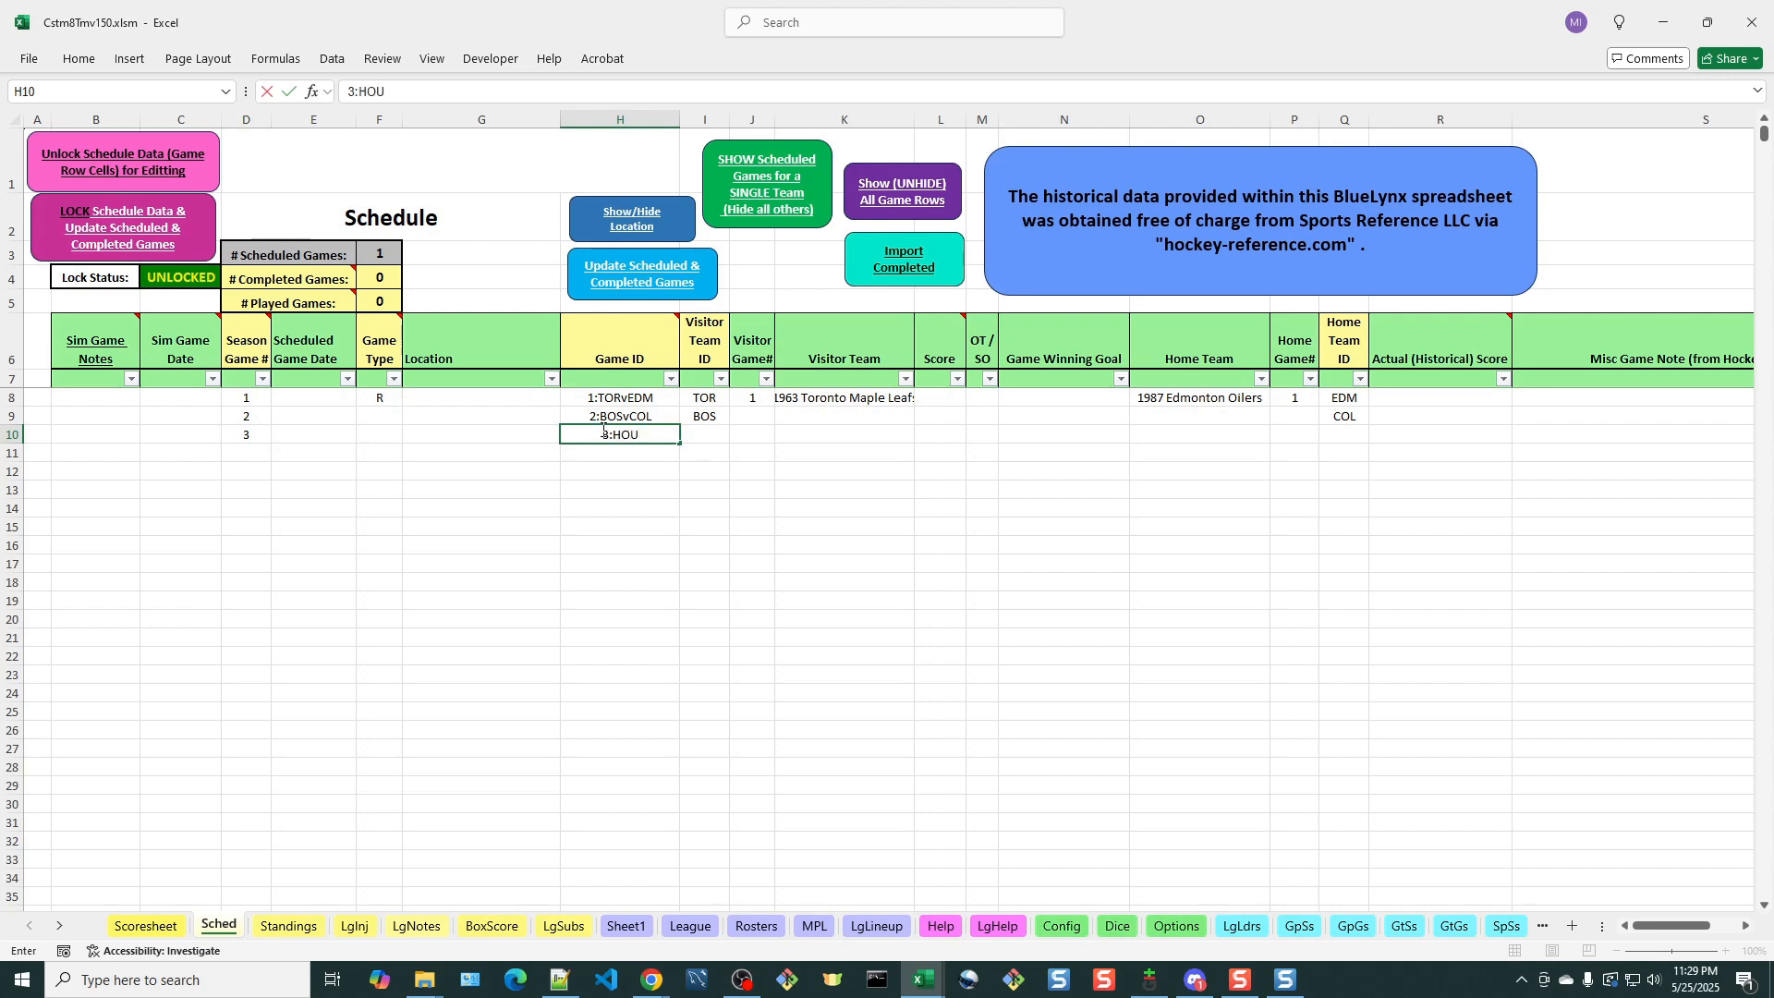
{"action": "type", "text": "vDET"}
Set the third game's Visitor Team ID to HOU and its Home Team ID to DET
{"action": "key", "text": "Tab"}
{"action": "type", "text": "HOU"}
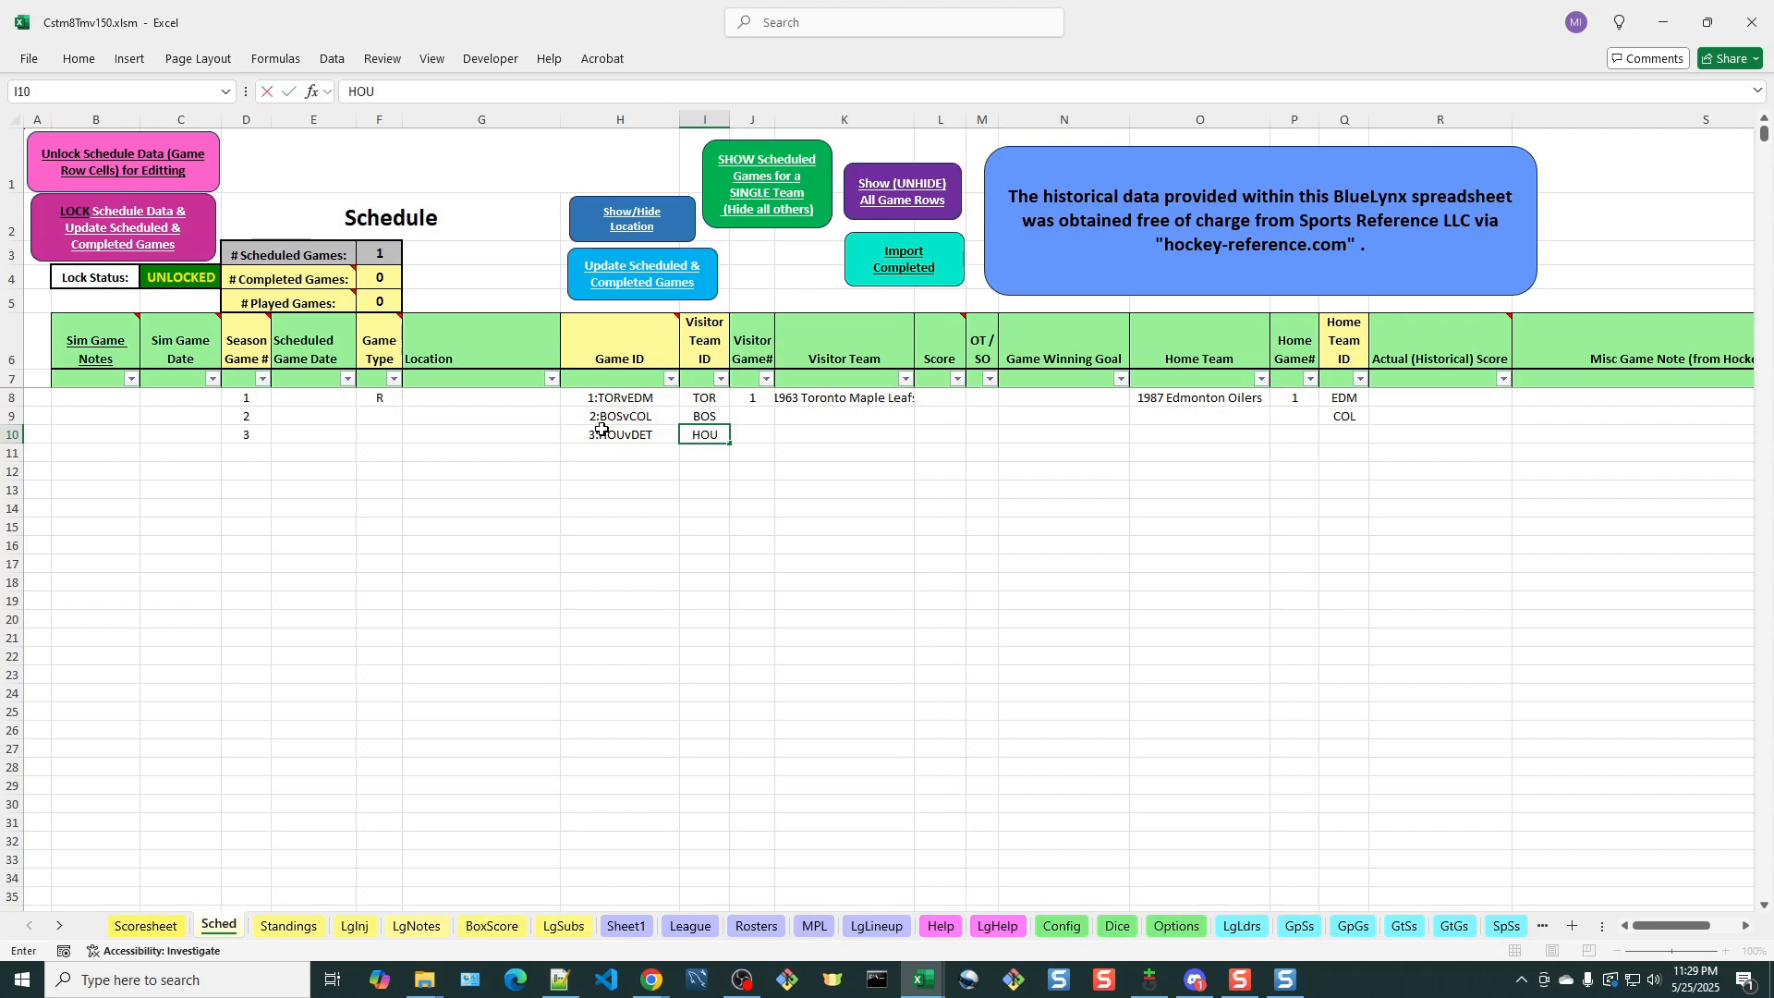
{"action": "key", "text": "Tab"}
{"action": "key", "text": "Tab"}
{"action": "key", "text": "Tab"}
{"action": "key", "text": "Tab"}
{"action": "key", "text": "Tab"}
{"action": "key", "text": "Tab"}
{"action": "key", "text": "Tab"}
{"action": "key", "text": "Tab"}
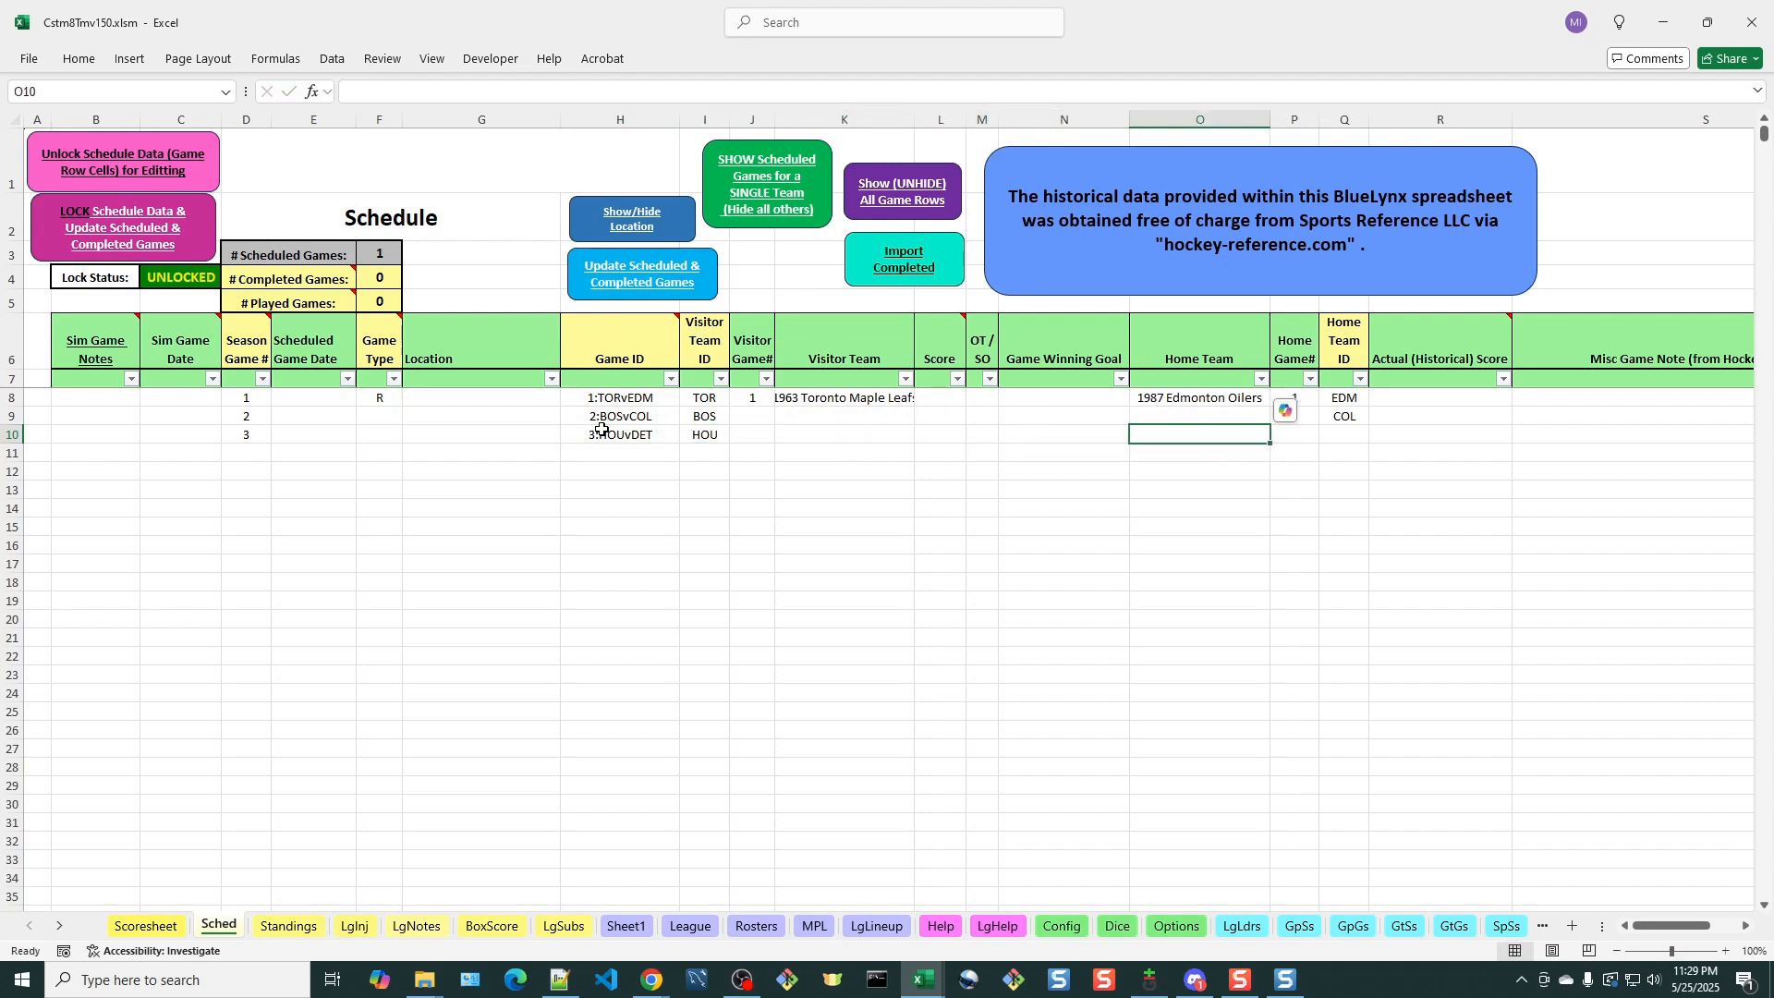
{"action": "type", "text": "DET"}
{"action": "key", "text": "Return"}
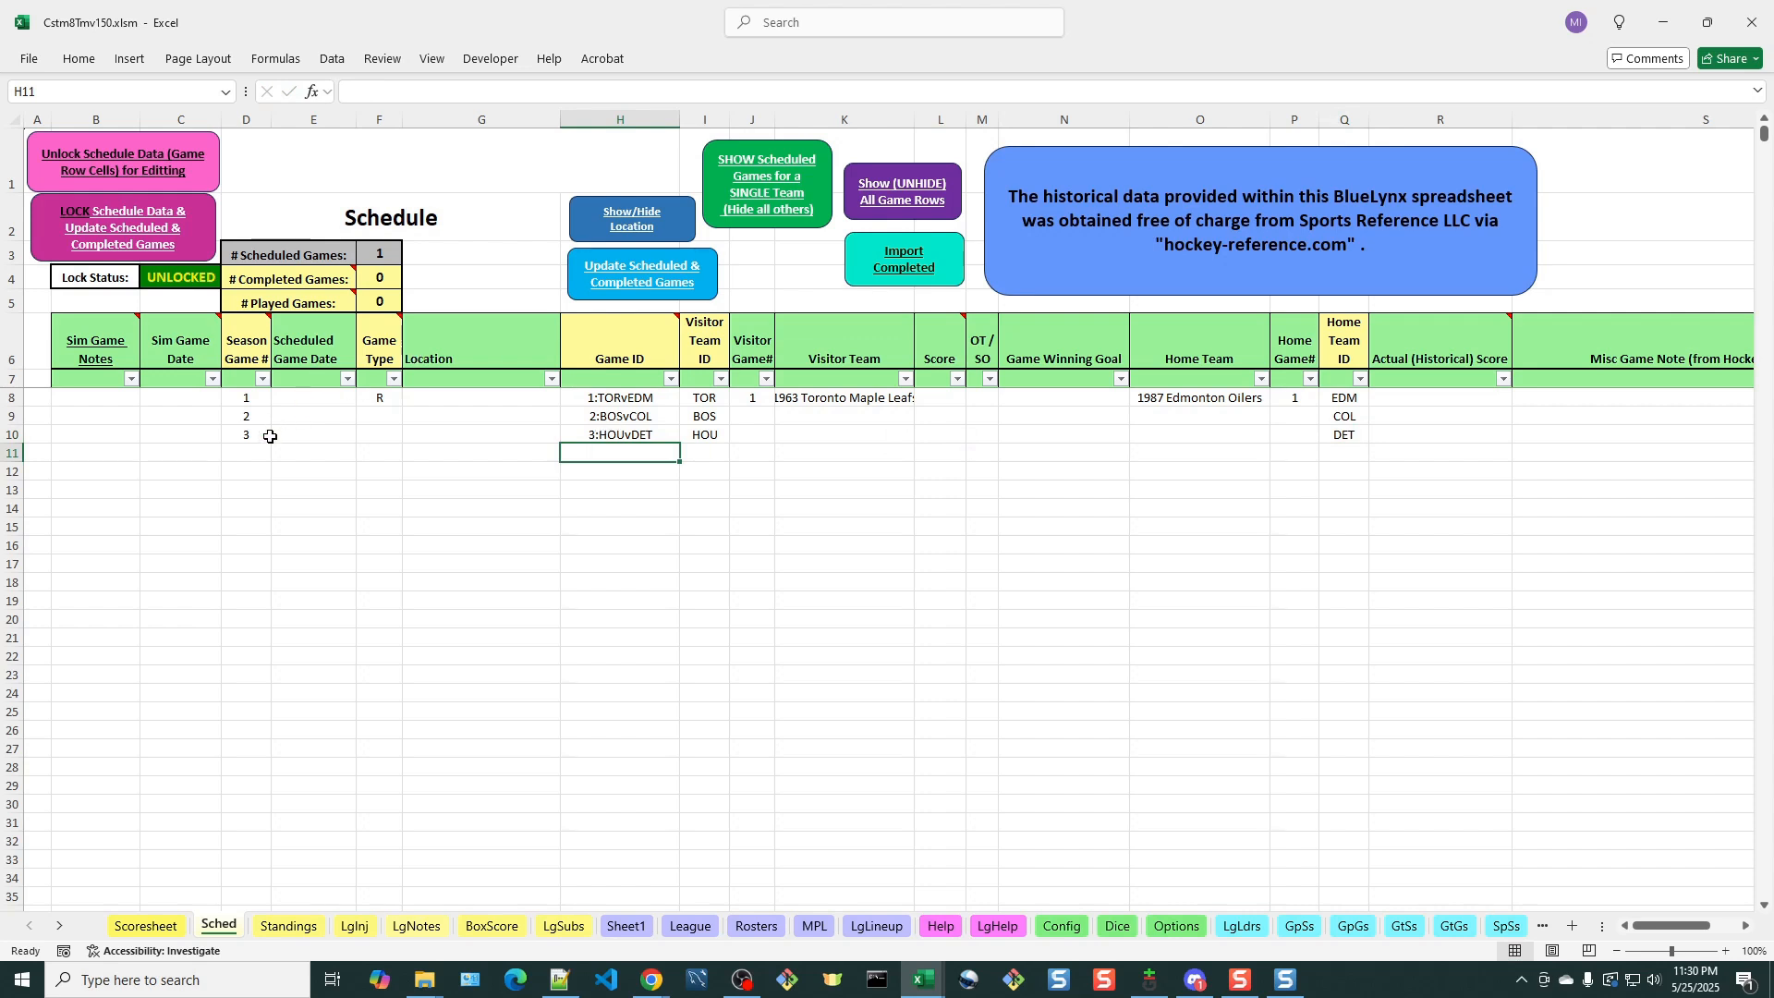
Fill the fourth schedule row with Season Game # 4, Game ID 4:NYIvCHI and Visitor Team ID NYI
{"action": "left_click", "coordinate": [248, 453]}
{"action": "type", "text": "4"}
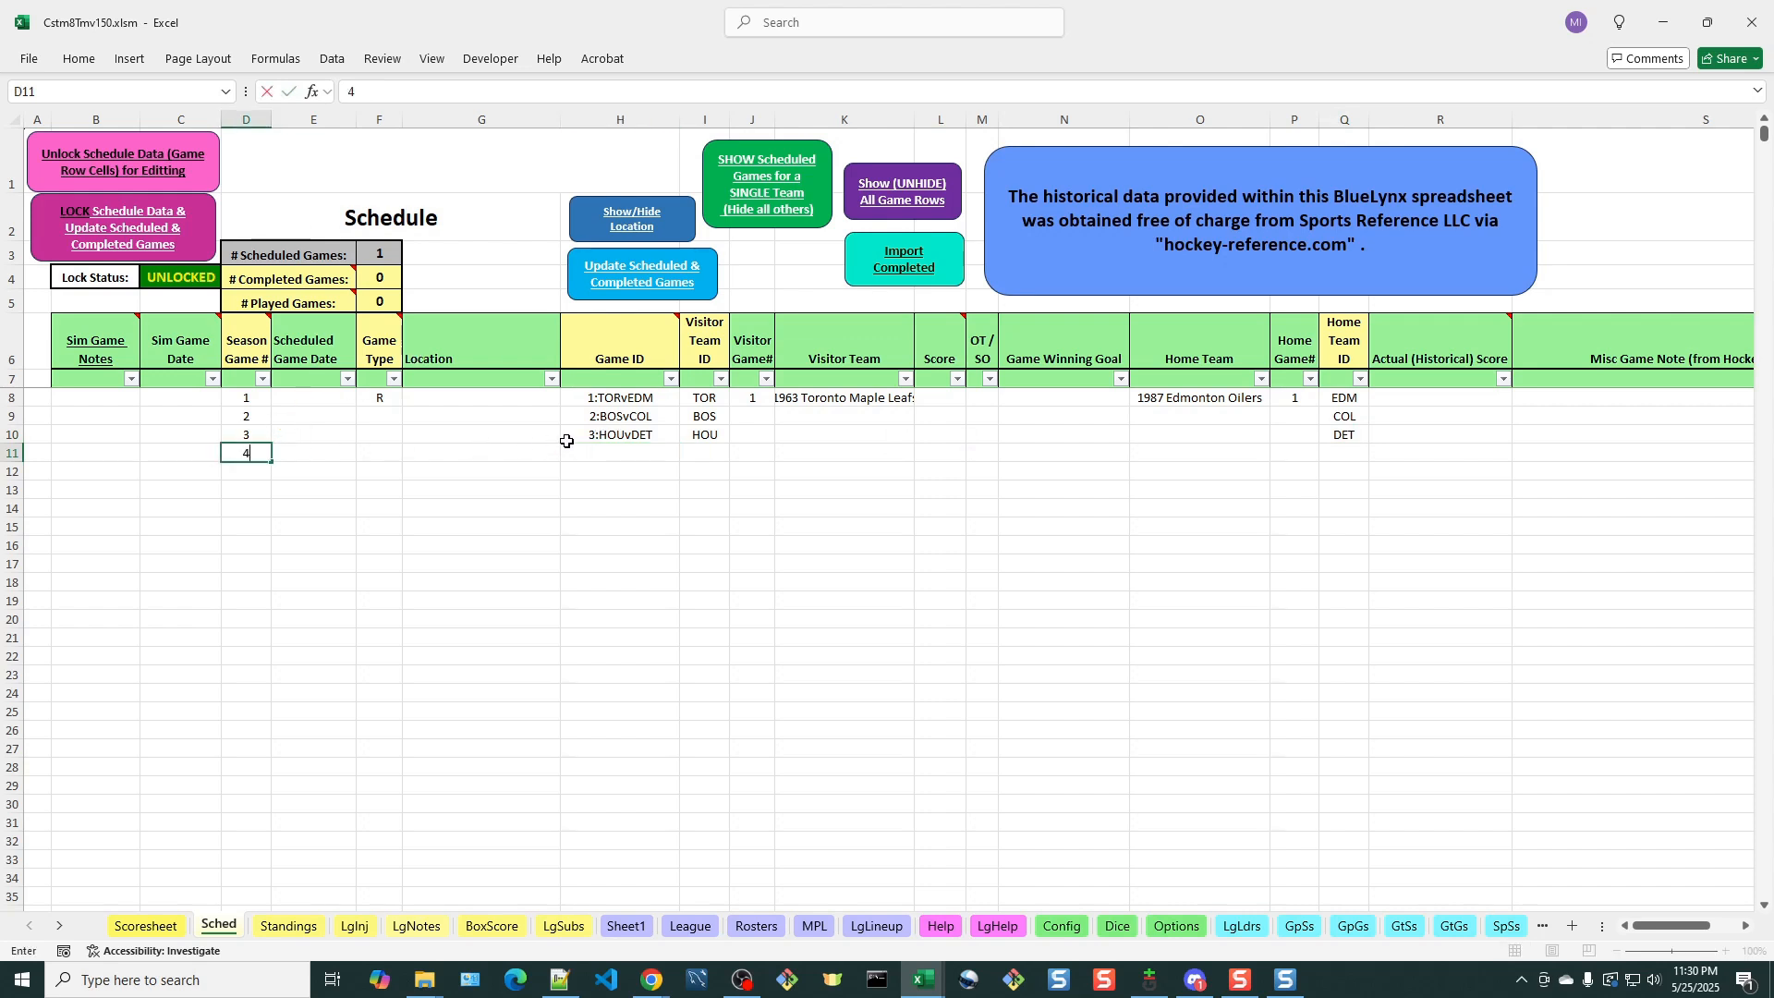
{"action": "left_click", "coordinate": [631, 448]}
{"action": "type", "text": "4:NYI"}
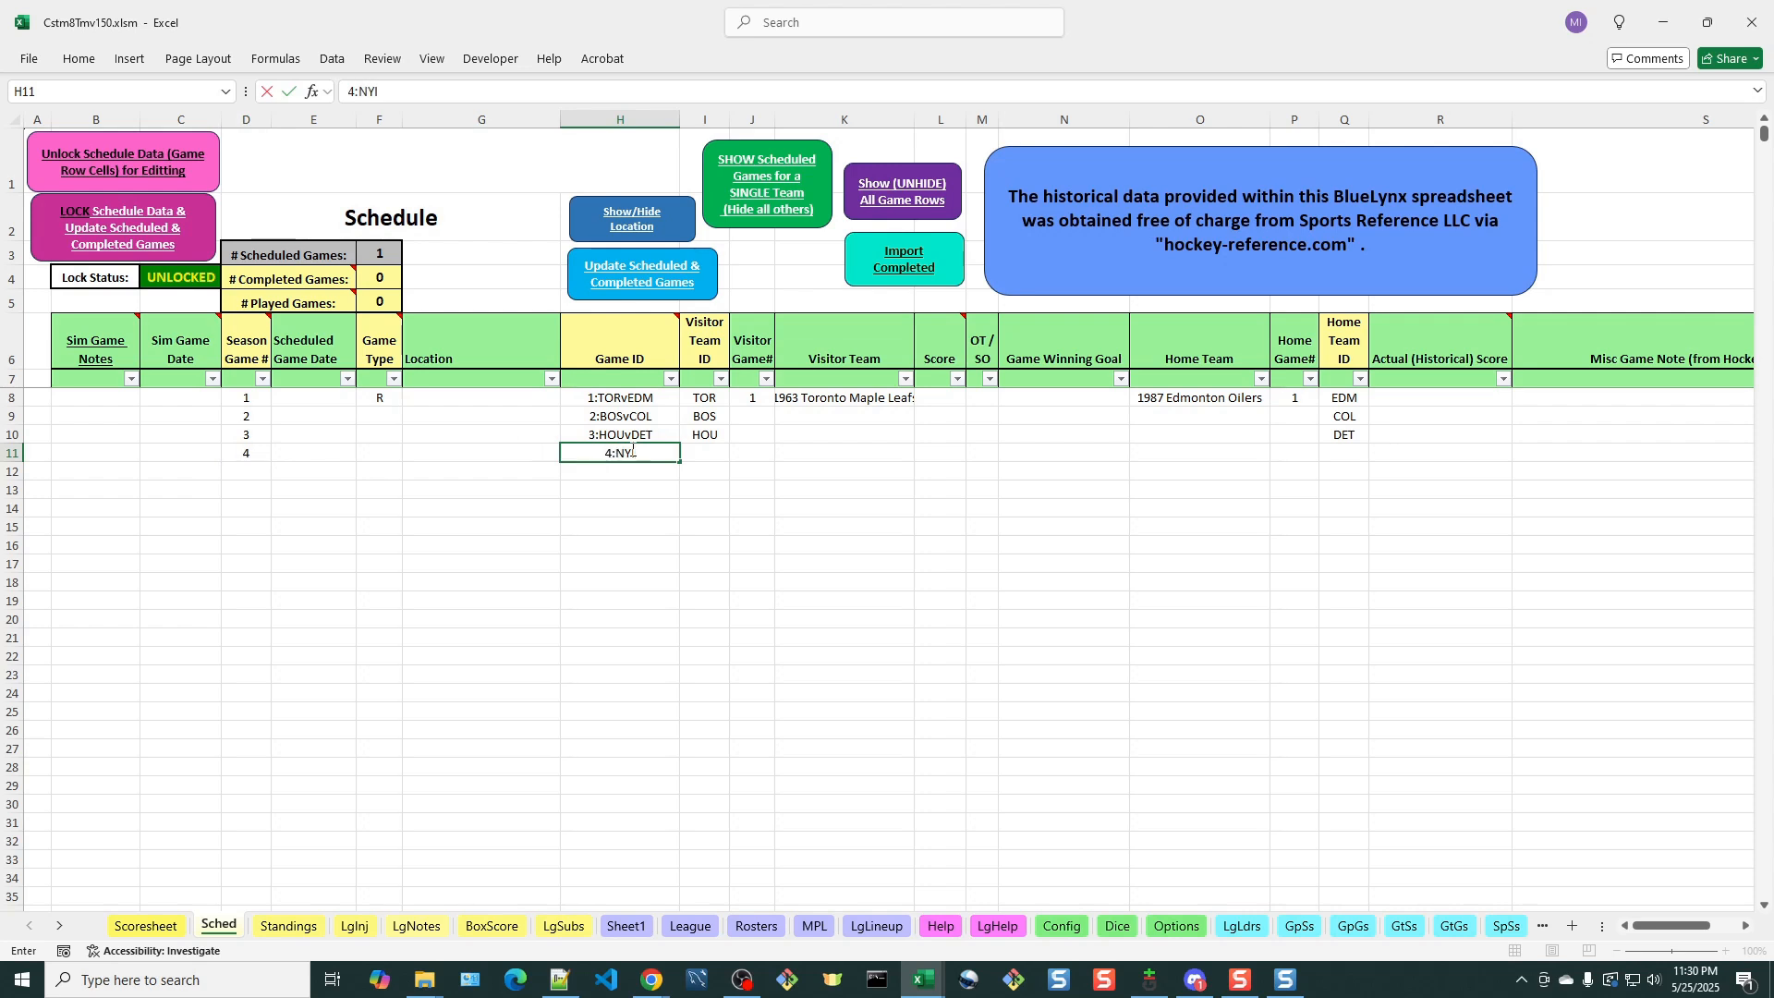
{"action": "type", "text": "vCHI"}
{"action": "key", "text": "Tab"}
{"action": "type", "text": "NYI"}
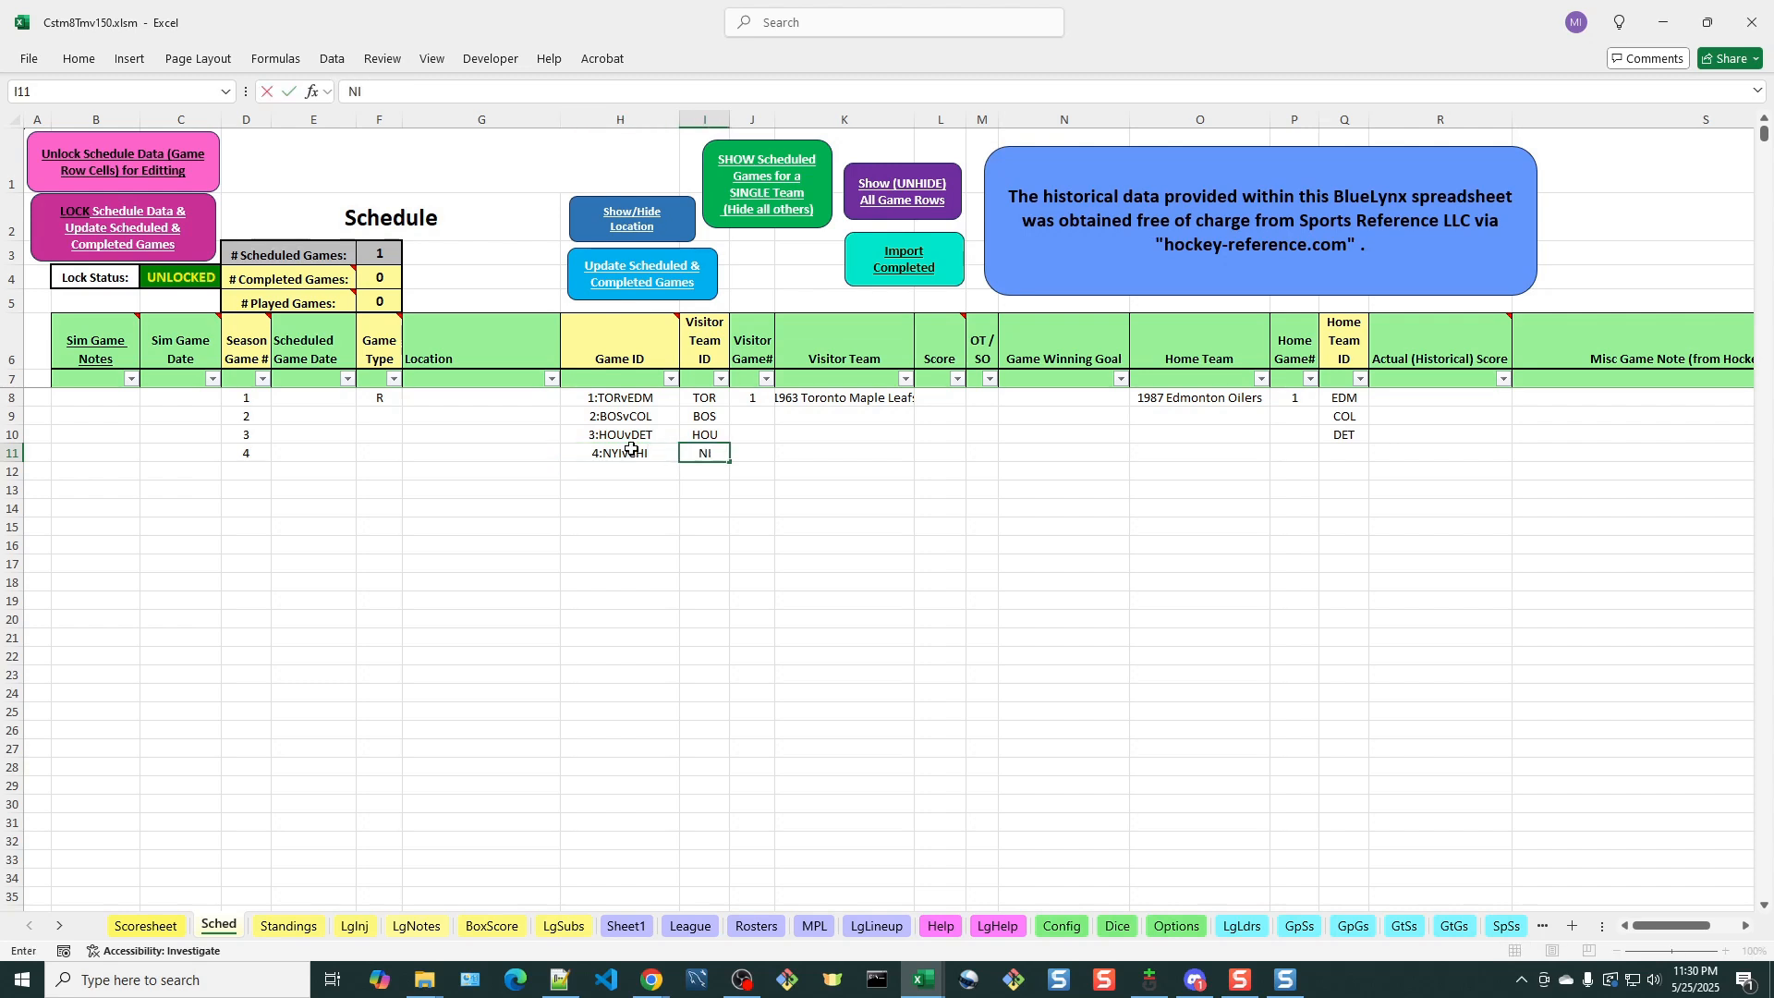
Enter the invalid code CBH as the fourth game's Home Team ID
{"action": "key", "text": "Tab"}
{"action": "key", "text": "Tab"}
{"action": "key", "text": "Tab"}
{"action": "key", "text": "Tab"}
{"action": "key", "text": "Tab"}
{"action": "key", "text": "Tab"}
{"action": "key", "text": "Tab"}
{"action": "key", "text": "Tab"}
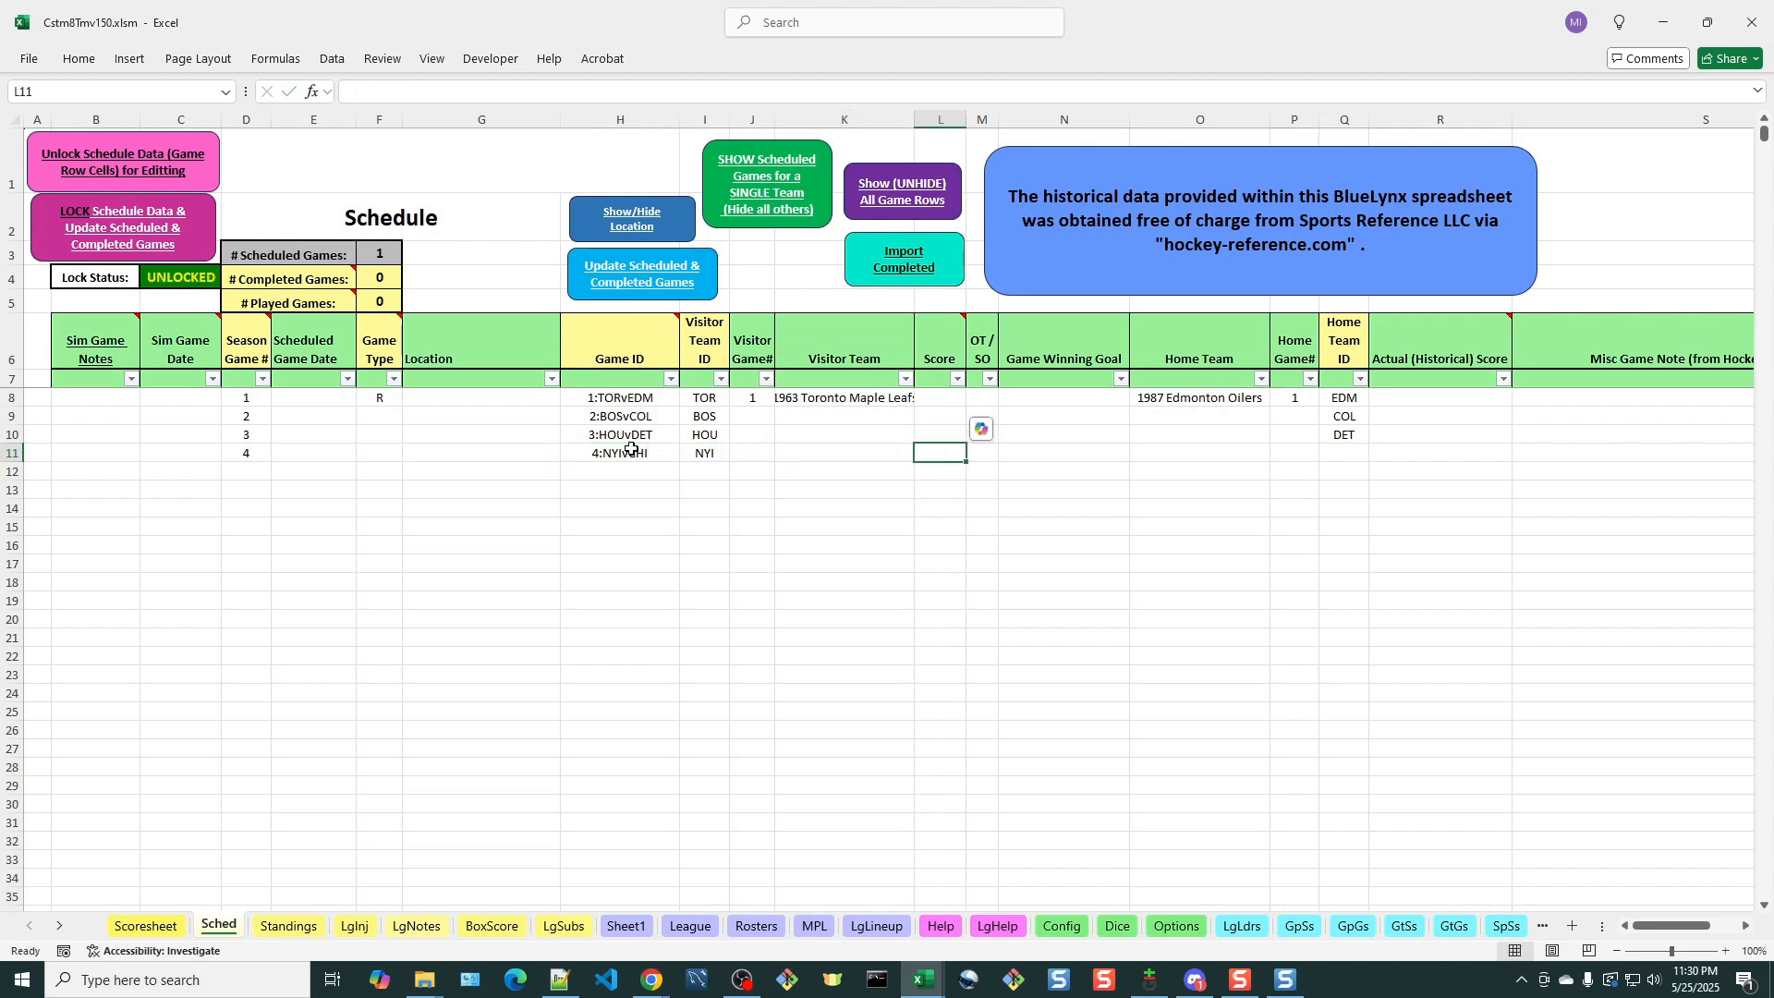
{"action": "type", "text": "COL"}
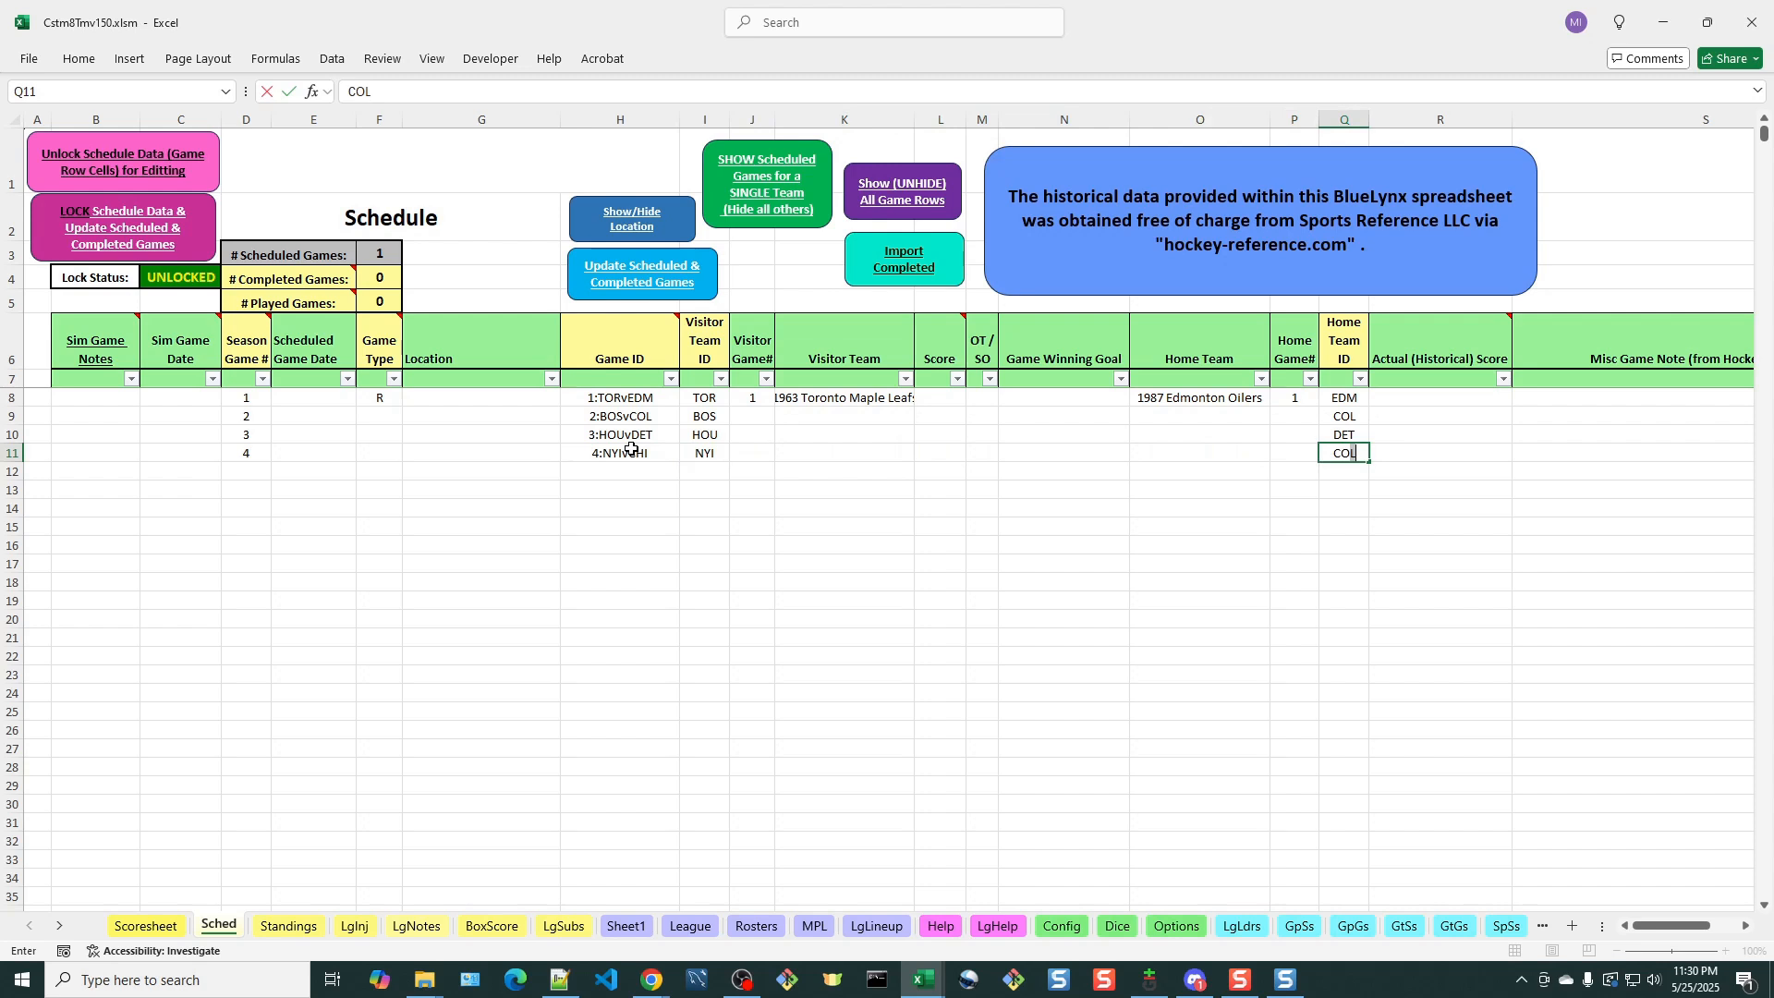
{"action": "key", "text": "BackSpace"}
{"action": "key", "text": "BackSpace"}
{"action": "type", "text": "HI"}
{"action": "key", "text": "BackSpace"}
{"action": "key", "text": "BackSpace"}
{"action": "type", "text": "BH"}
{"action": "left_click", "coordinate": [1435, 480]}
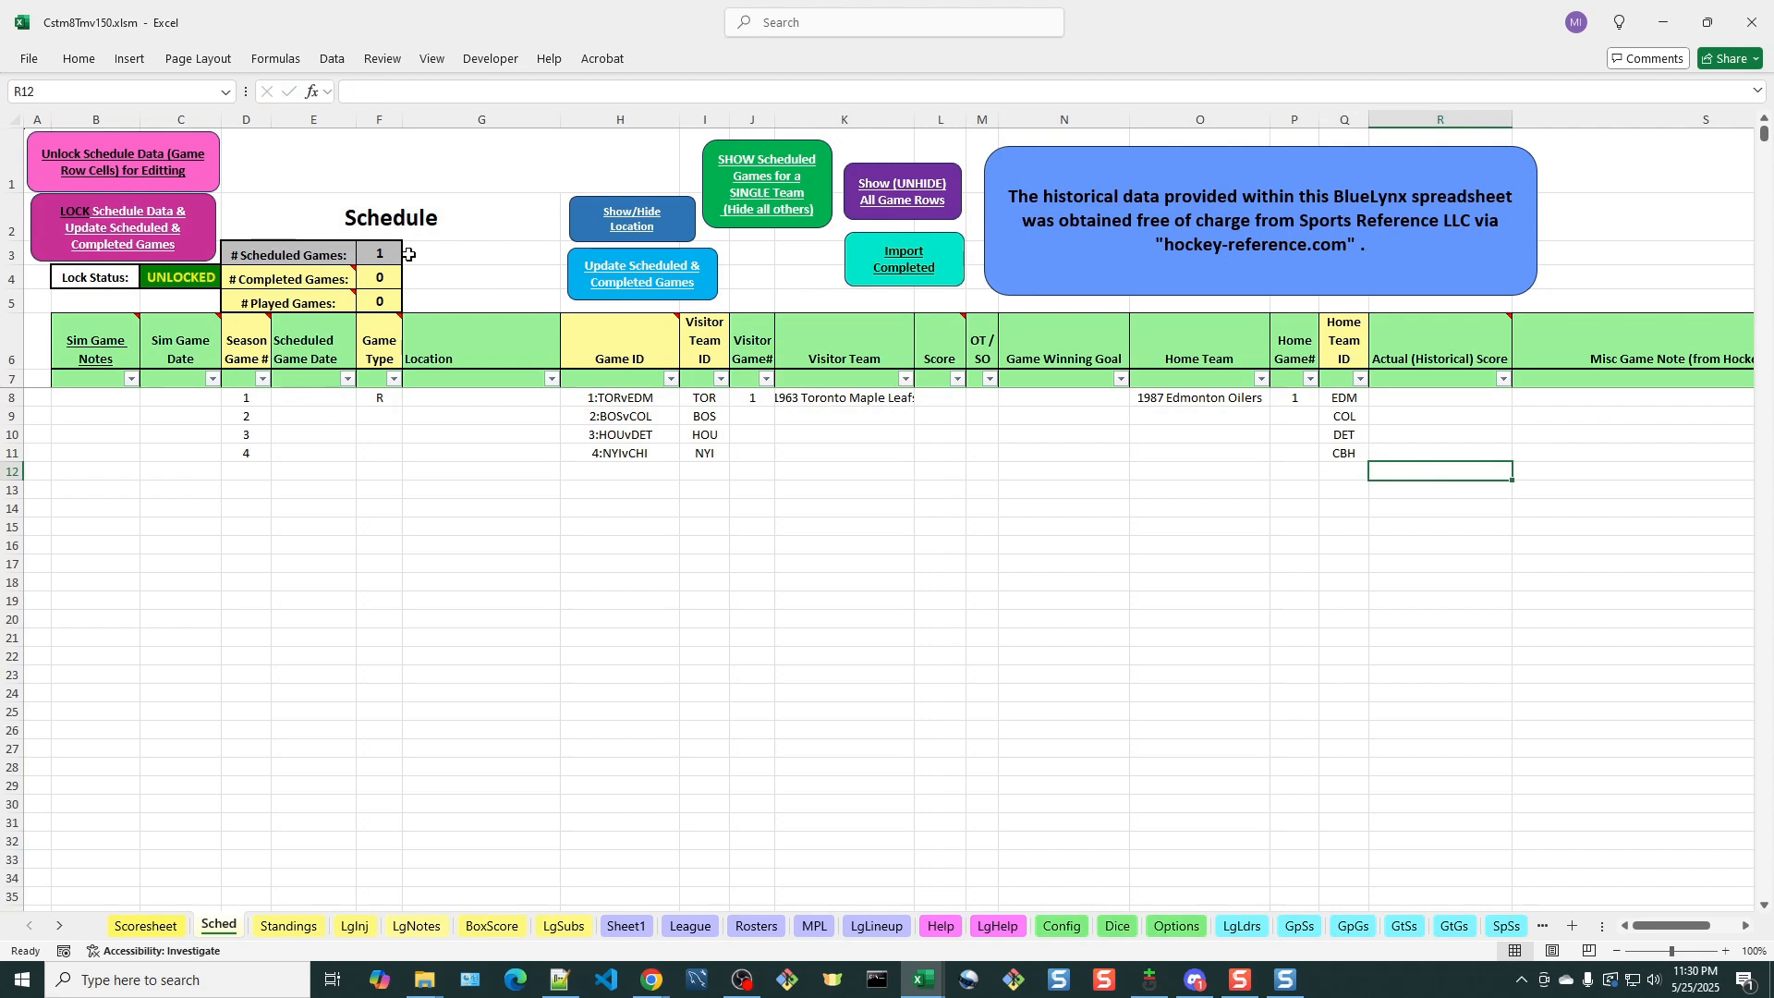
Try to lock the schedule with CBH as the fourth game's home team and dismiss the messages
{"action": "left_click", "coordinate": [132, 227]}
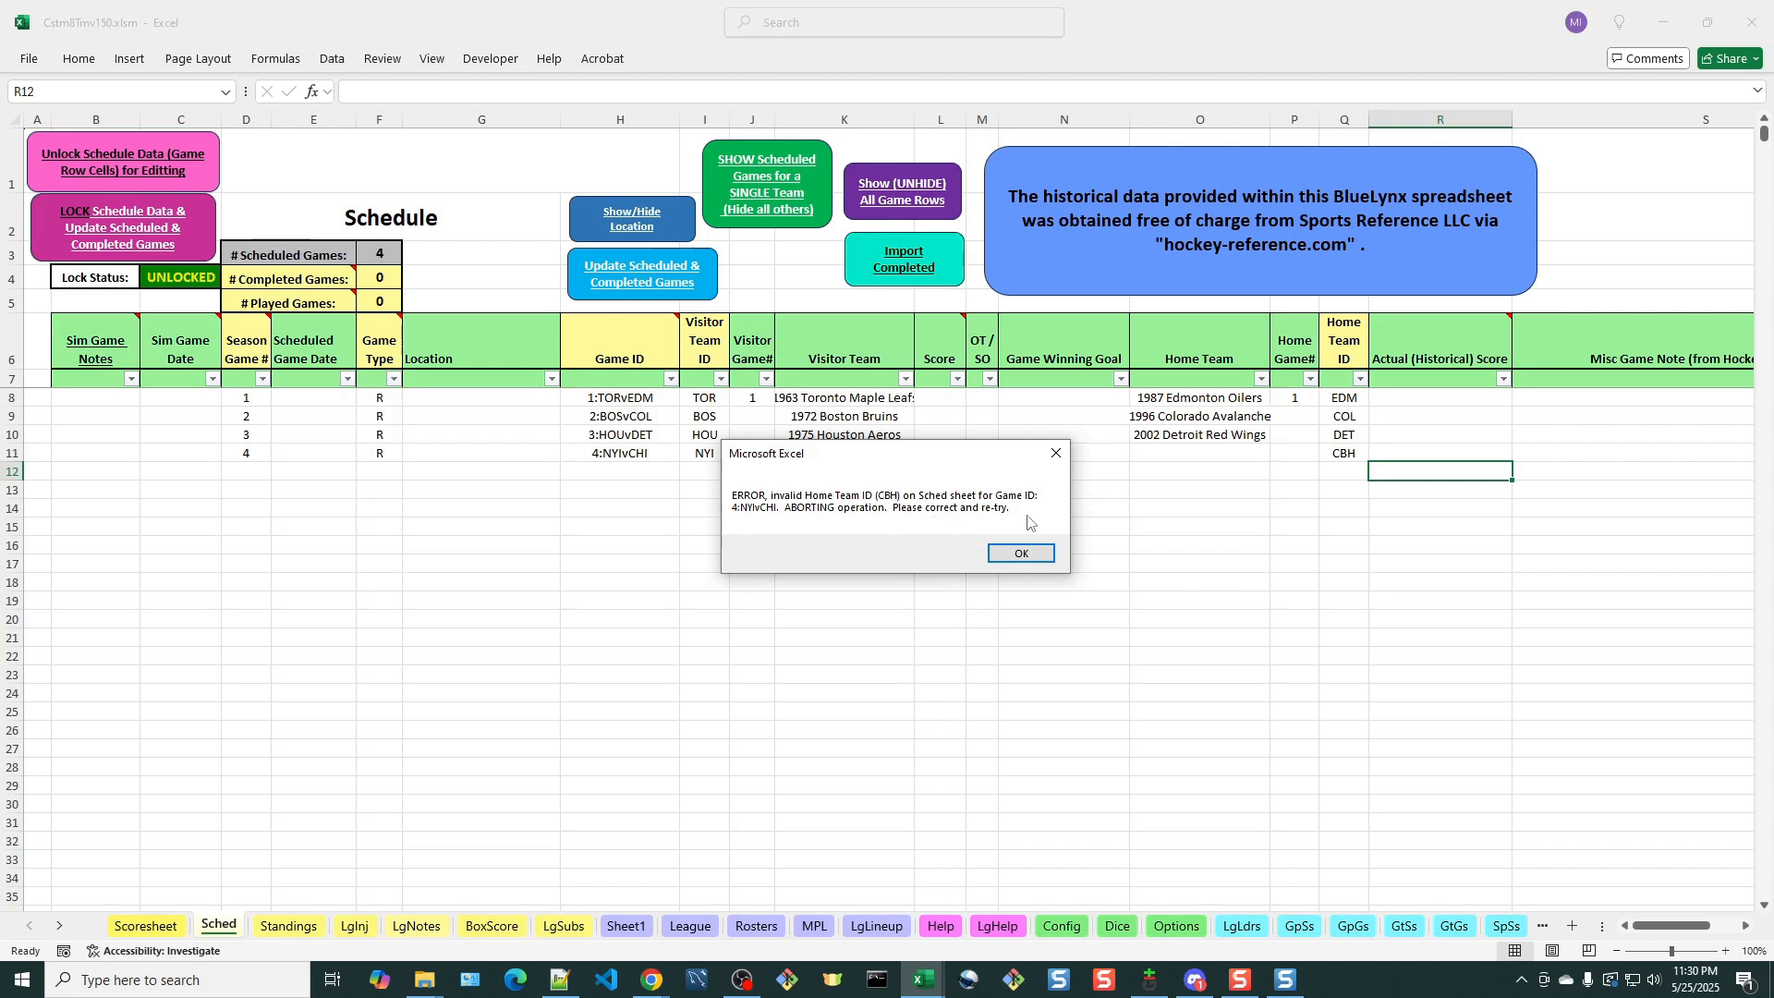
{"action": "left_click", "coordinate": [1020, 554]}
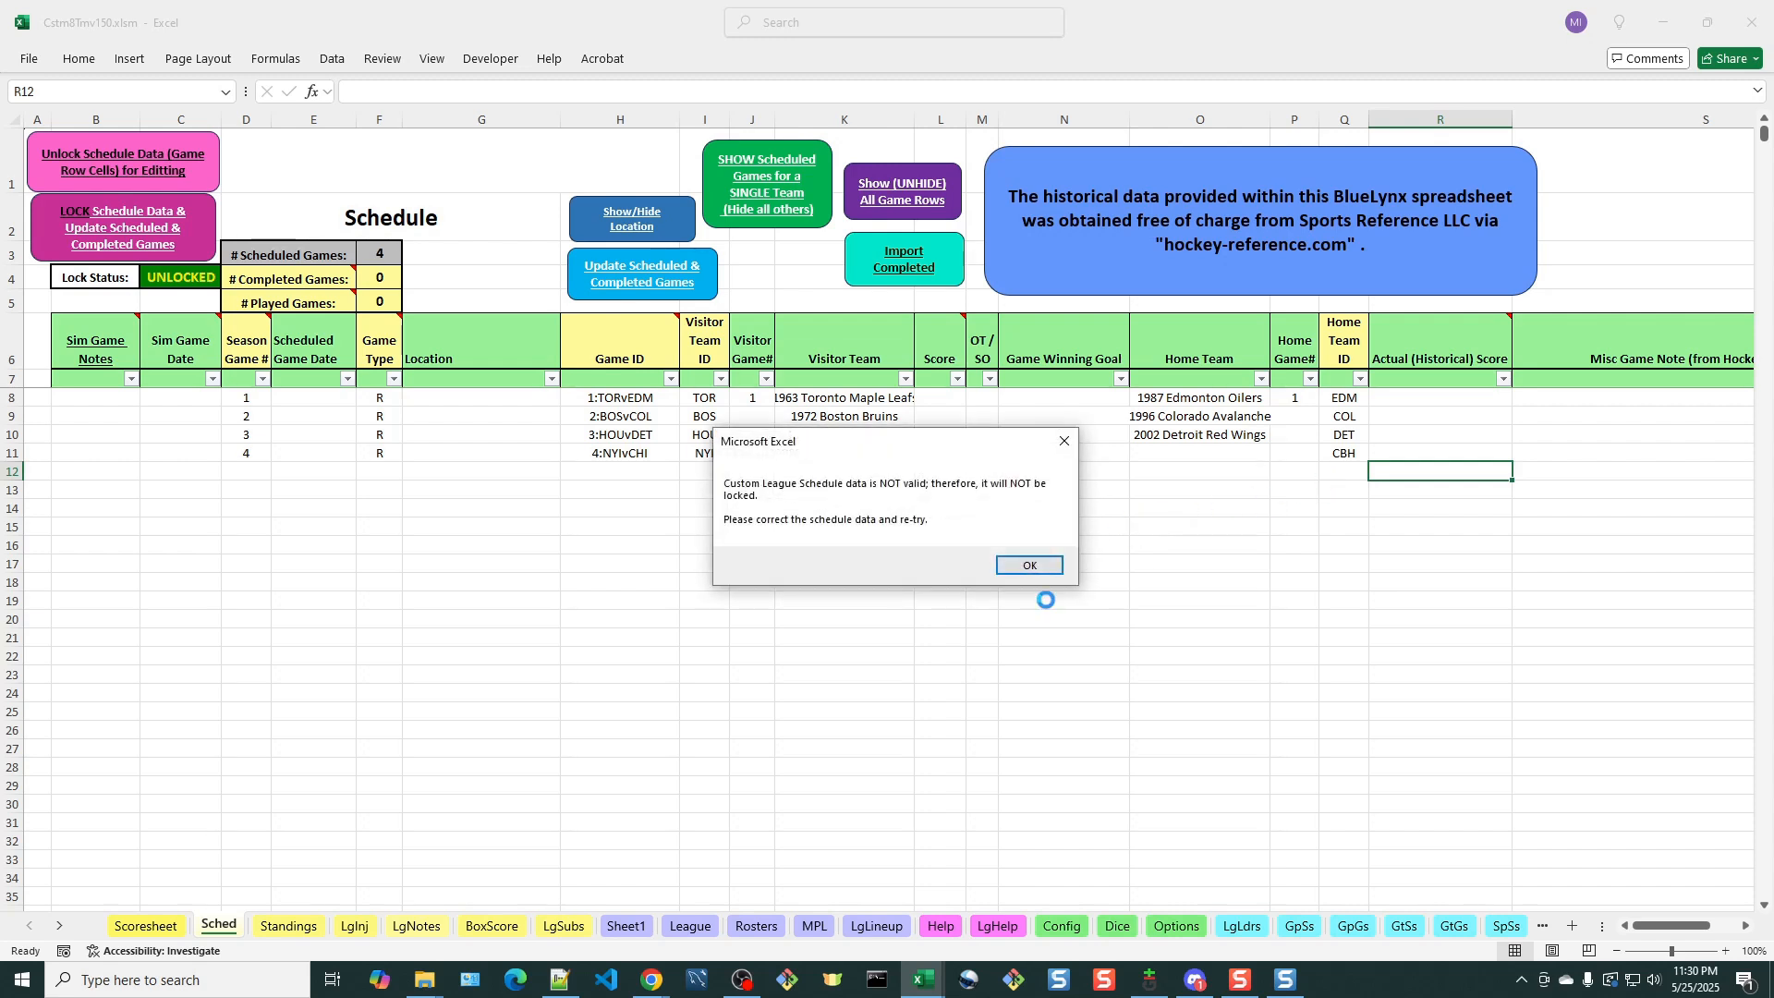
{"action": "left_click", "coordinate": [1025, 565]}
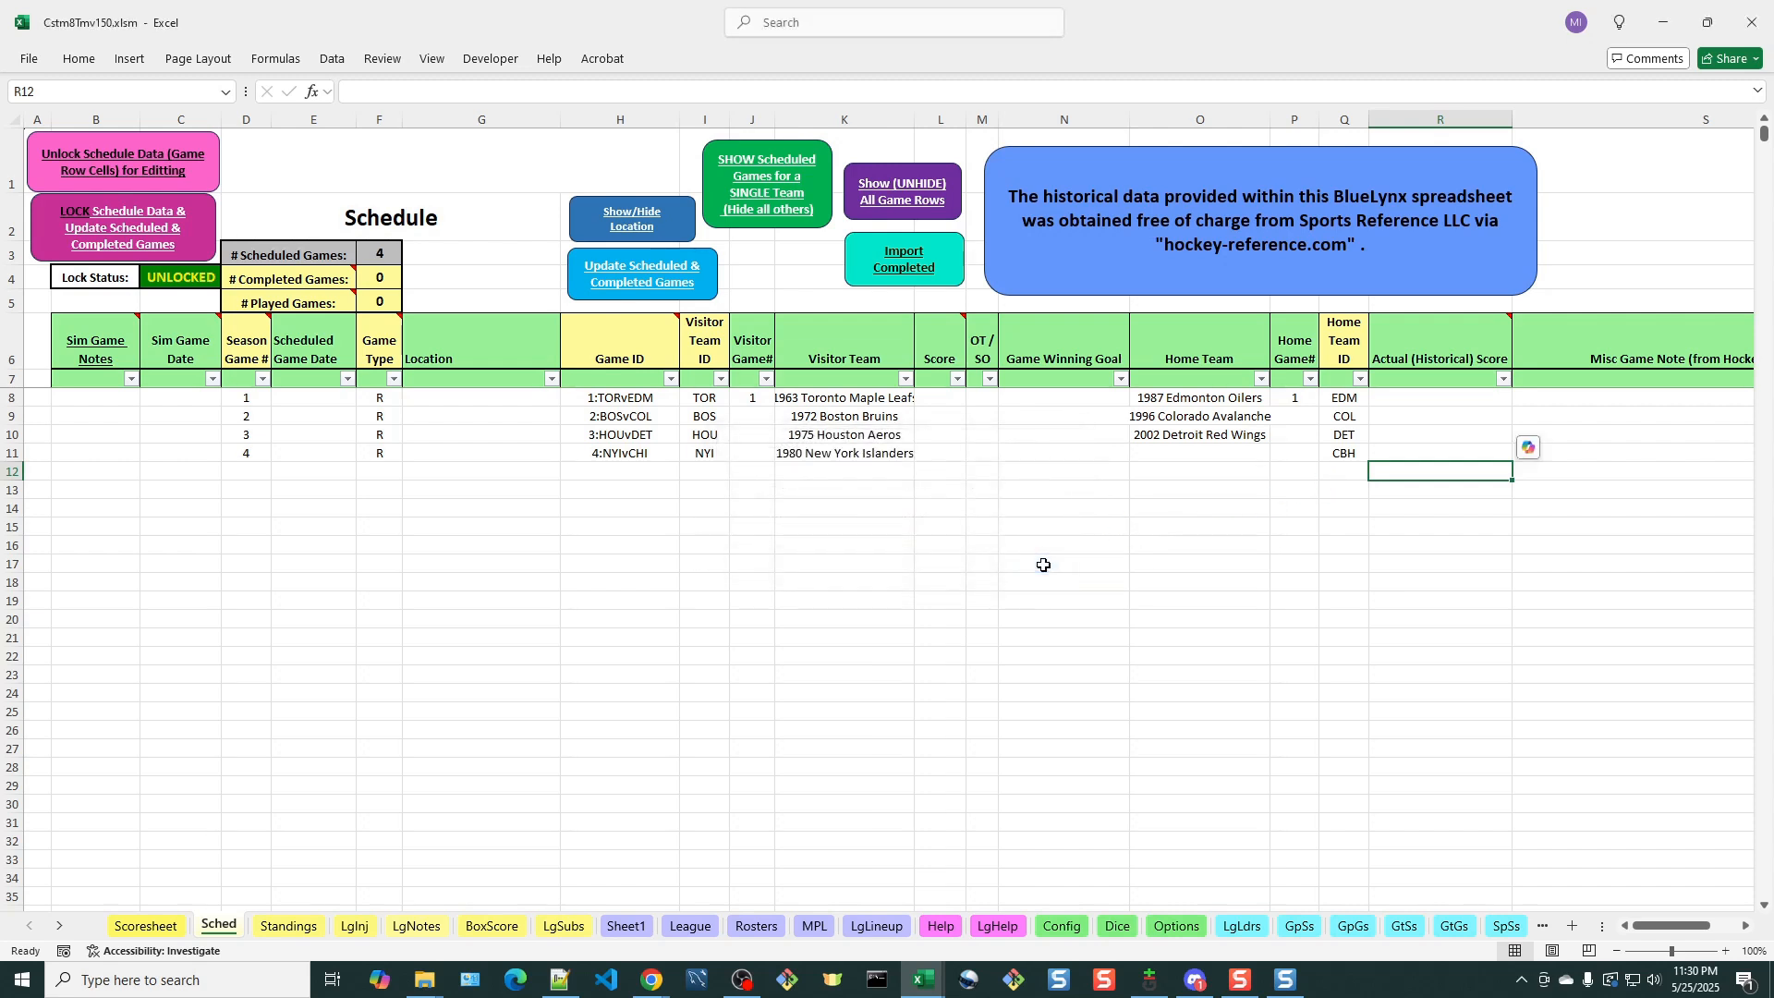
Set the fourth game's Home Team ID to NYI, the same as its visitor
{"action": "left_click", "coordinate": [1352, 455]}
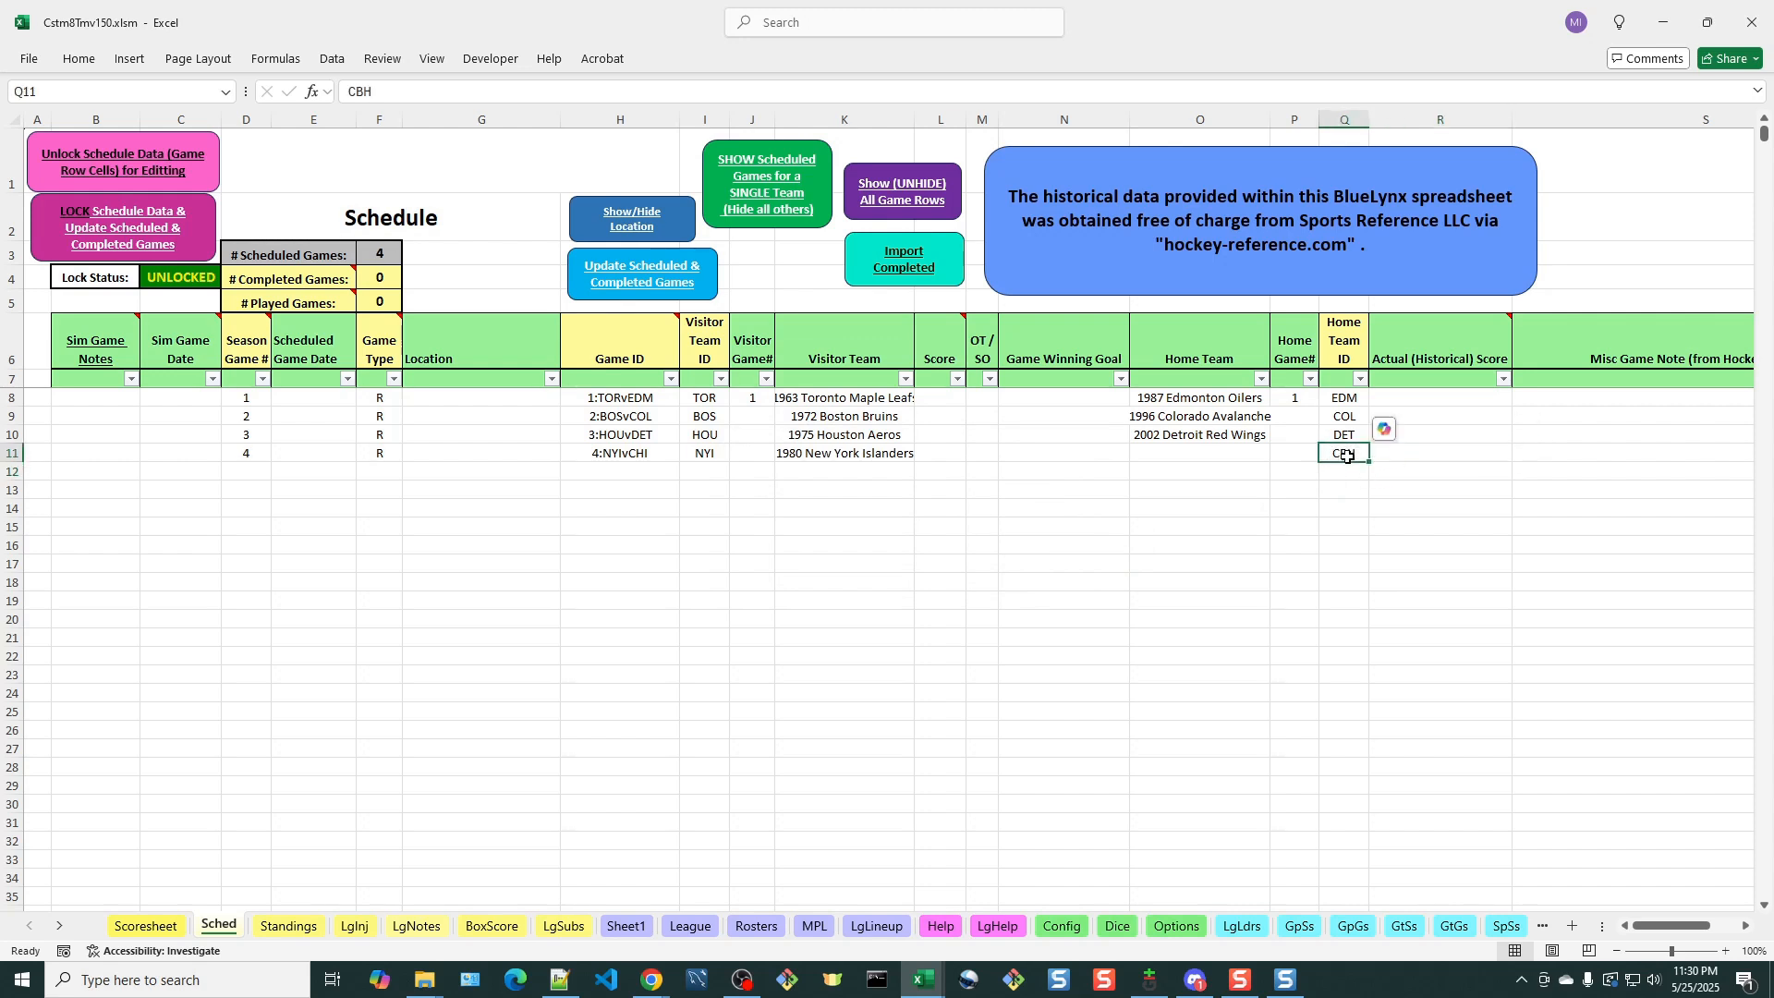
{"action": "type", "text": "NYI"}
{"action": "key", "text": "Return"}
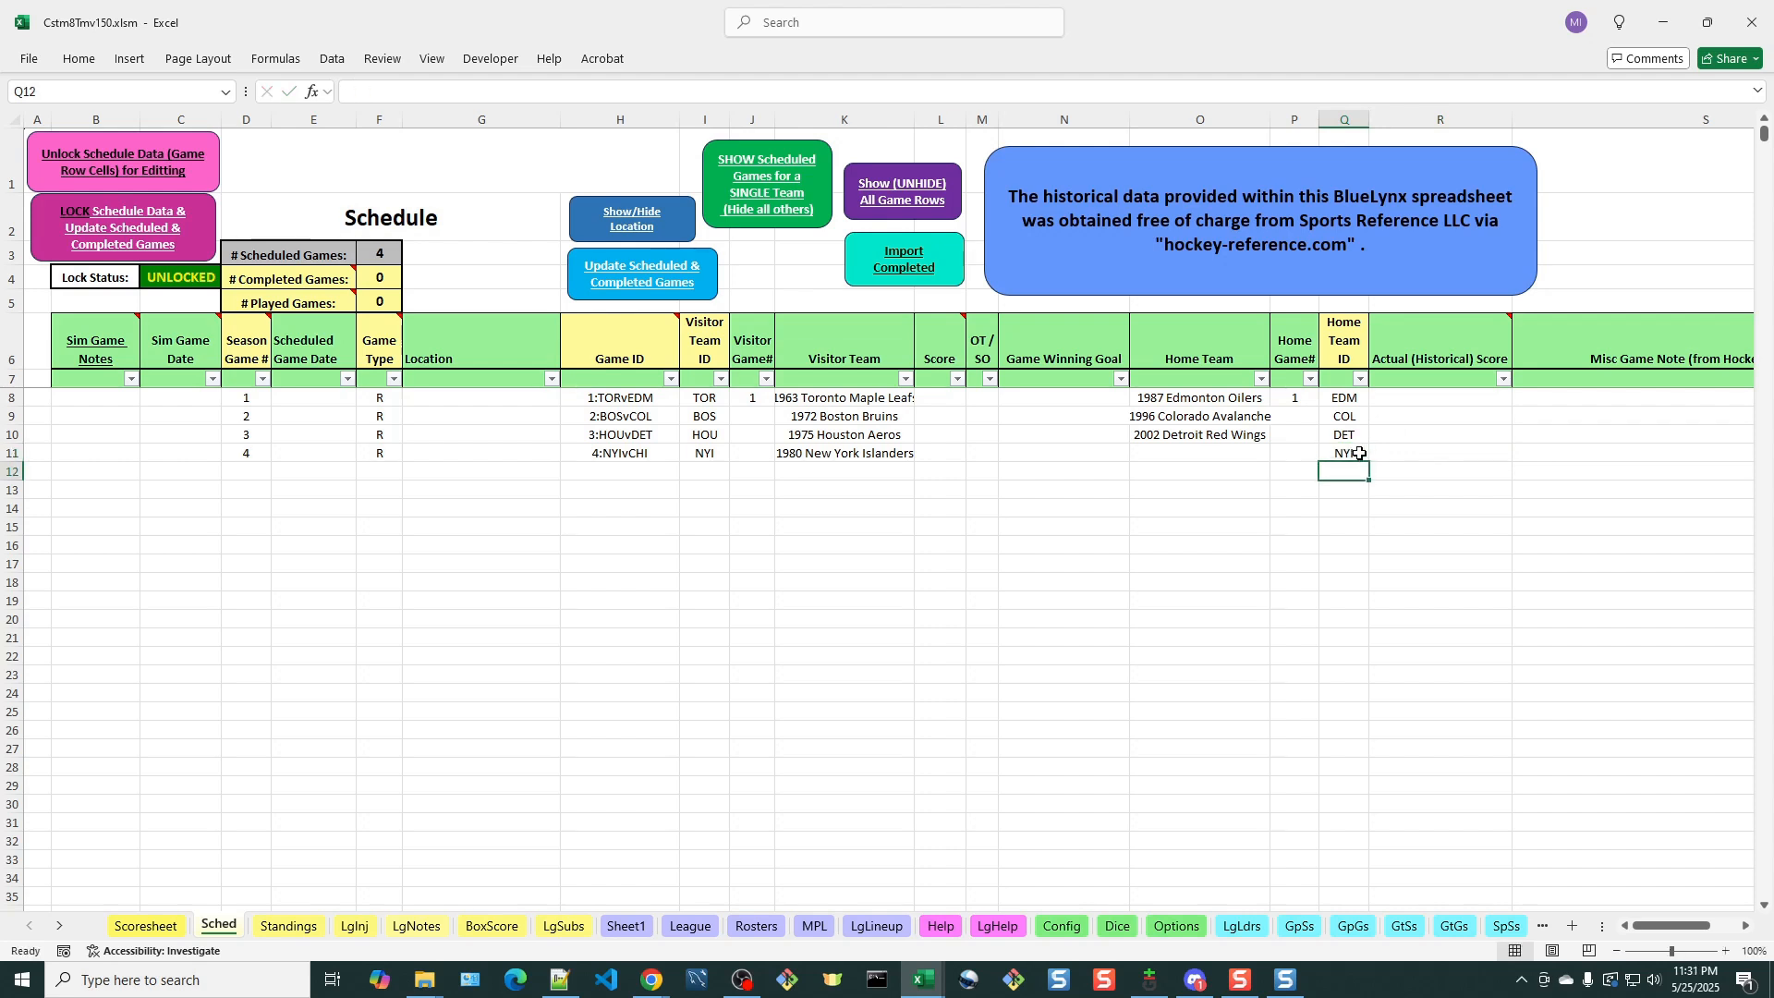
Try to lock the schedule with NYI as both teams of the fourth game and dismiss the messages
{"action": "left_click", "coordinate": [139, 224]}
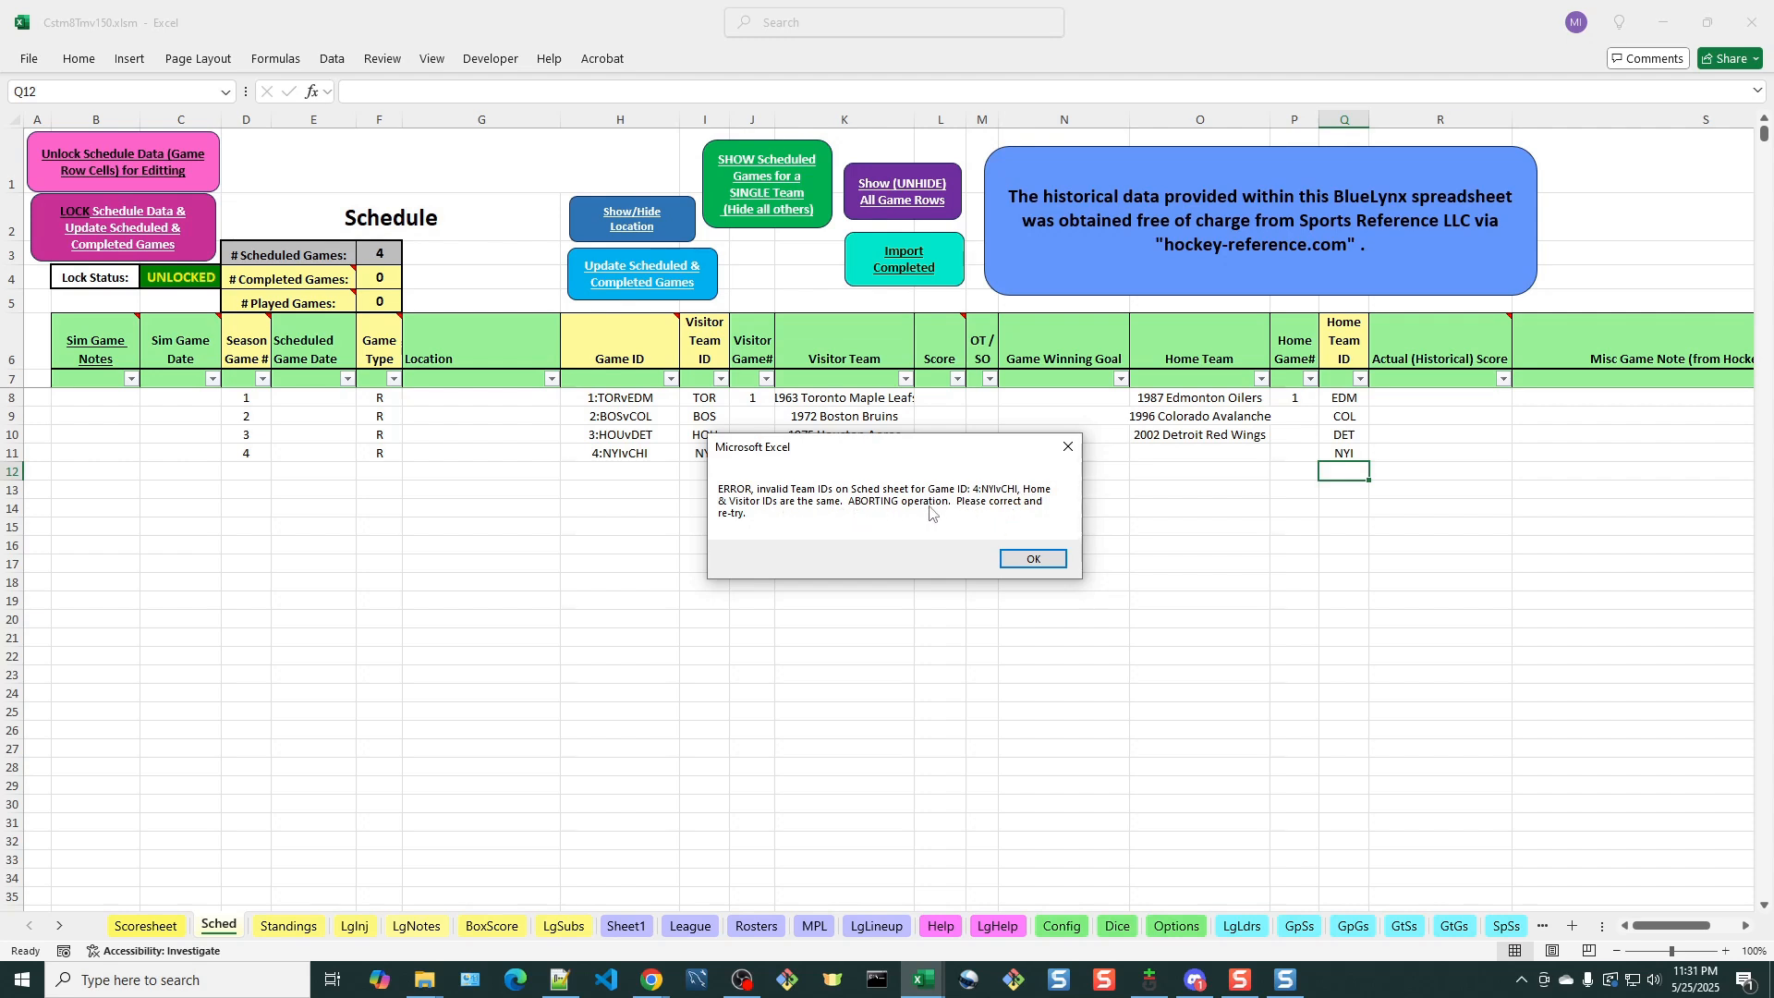
{"action": "left_click", "coordinate": [1013, 561]}
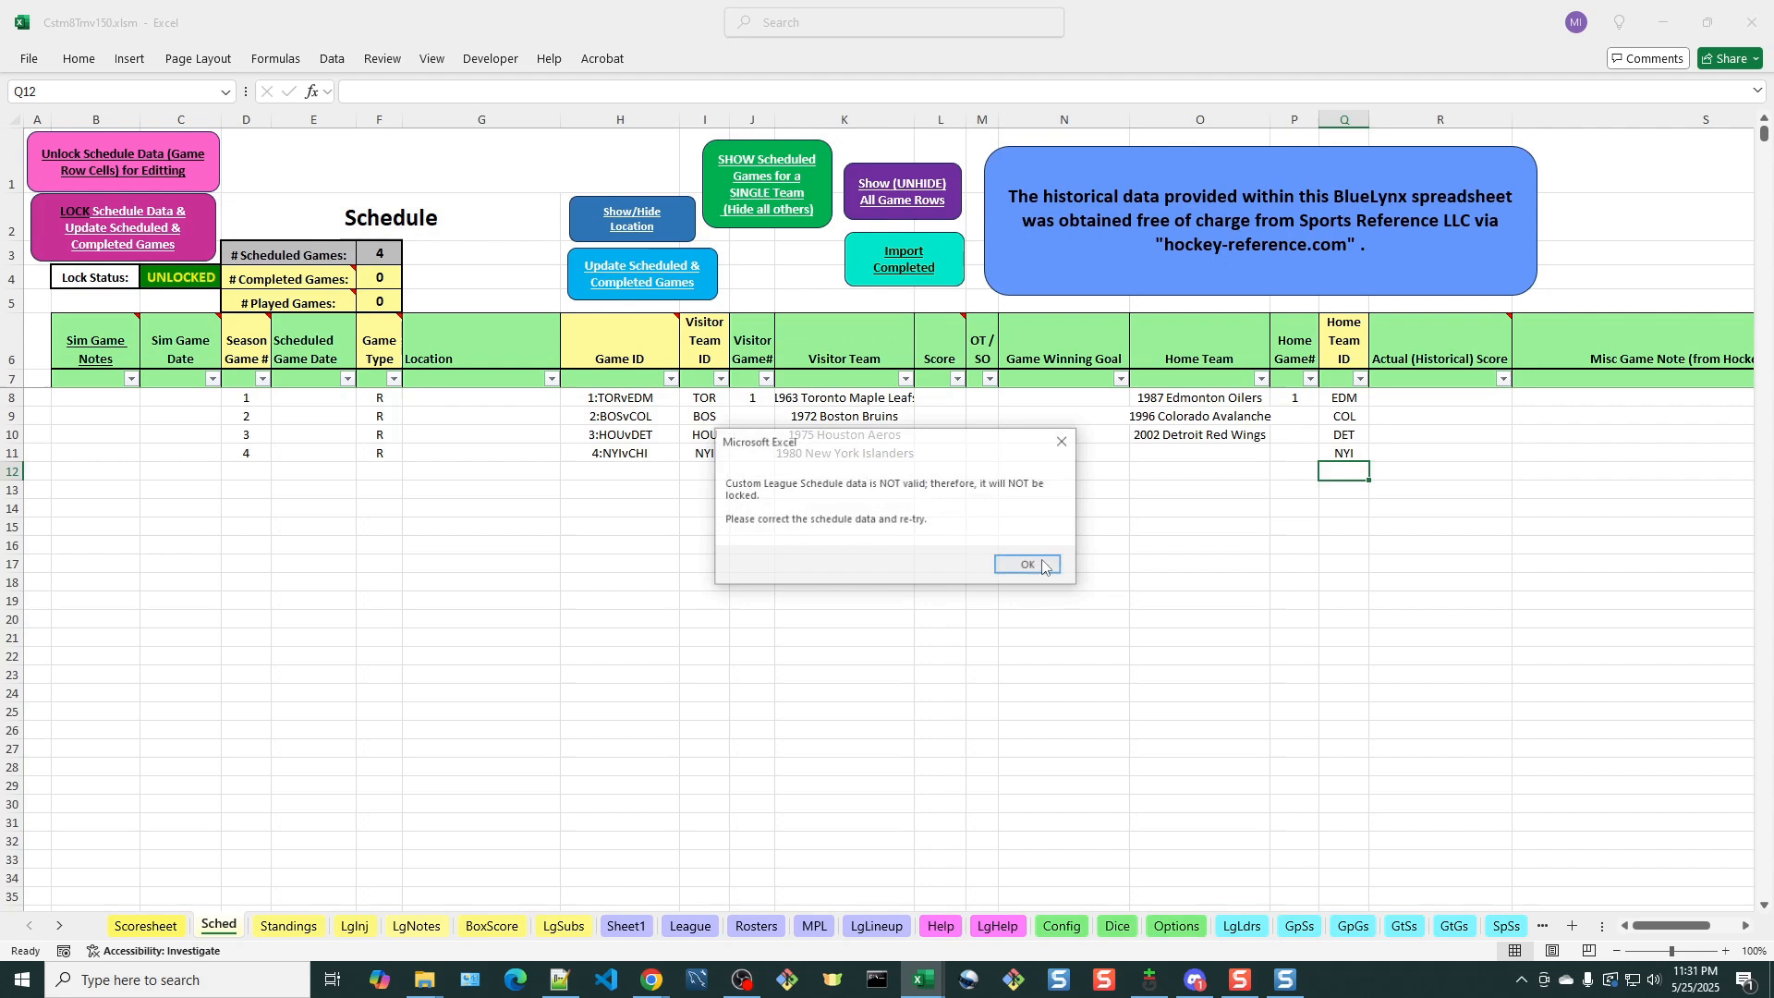
{"action": "left_click", "coordinate": [1017, 568]}
Set the fourth game's Home Team ID to CHI
{"action": "left_click", "coordinate": [1354, 453]}
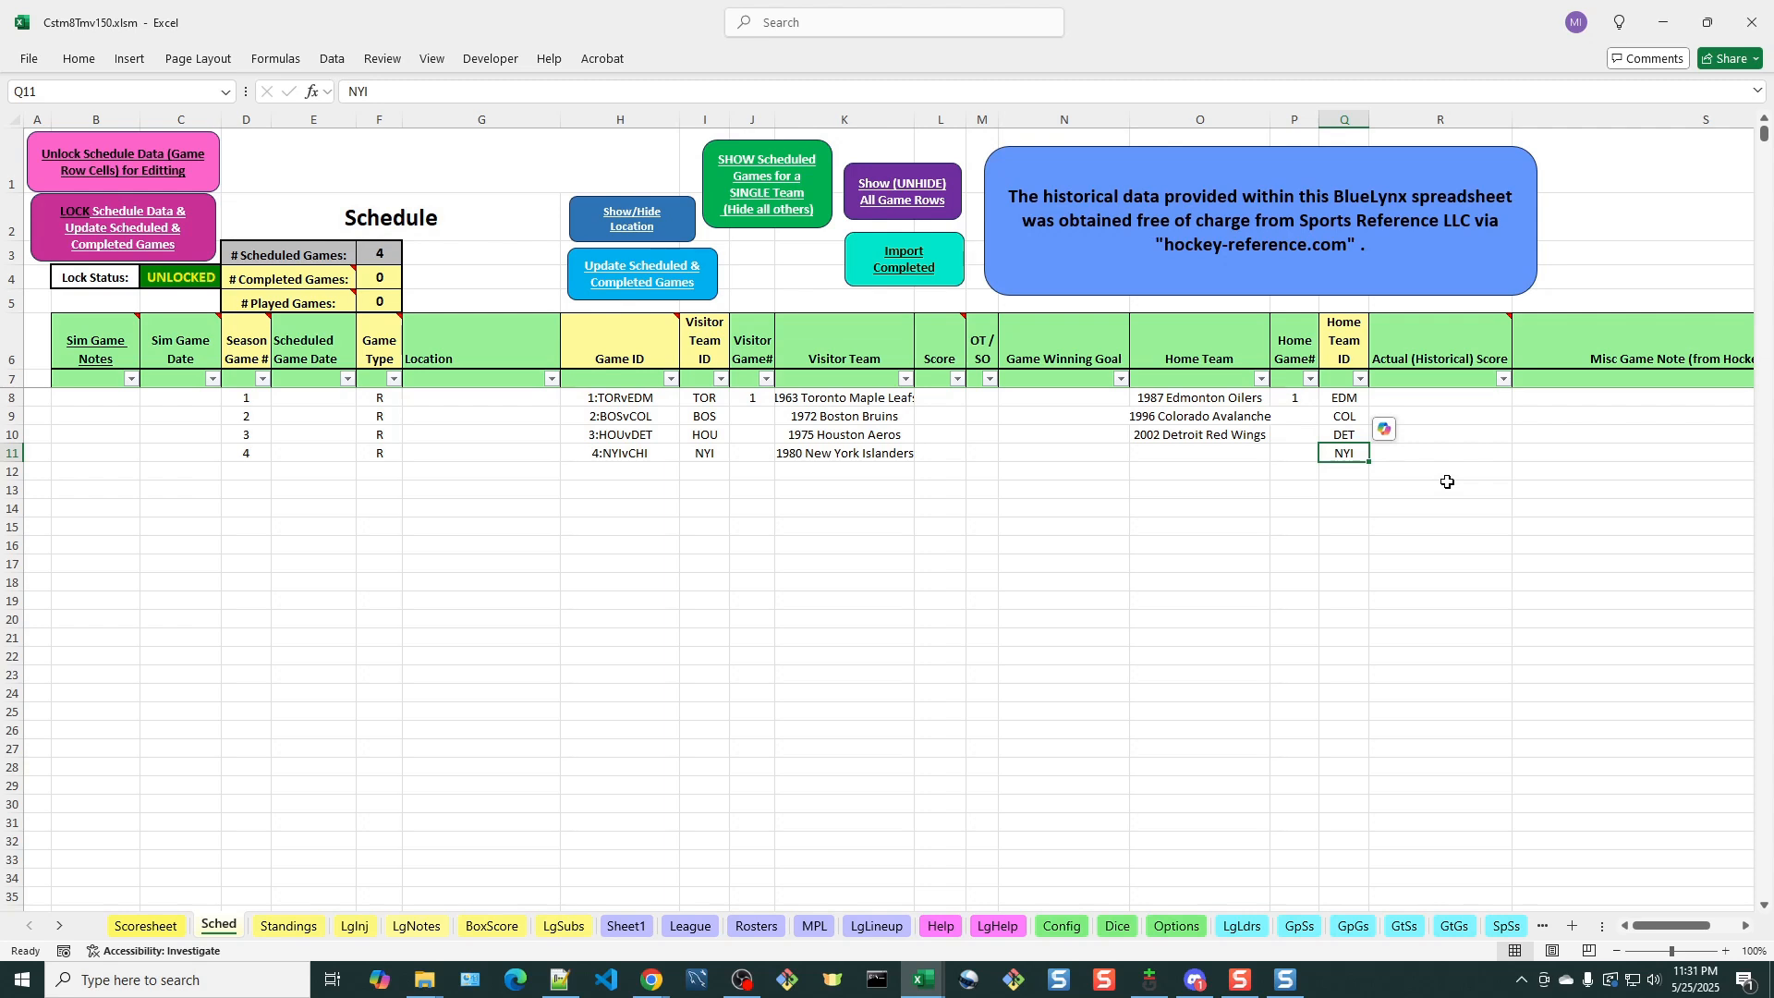
{"action": "type", "text": "CHI"}
{"action": "key", "text": "Return"}
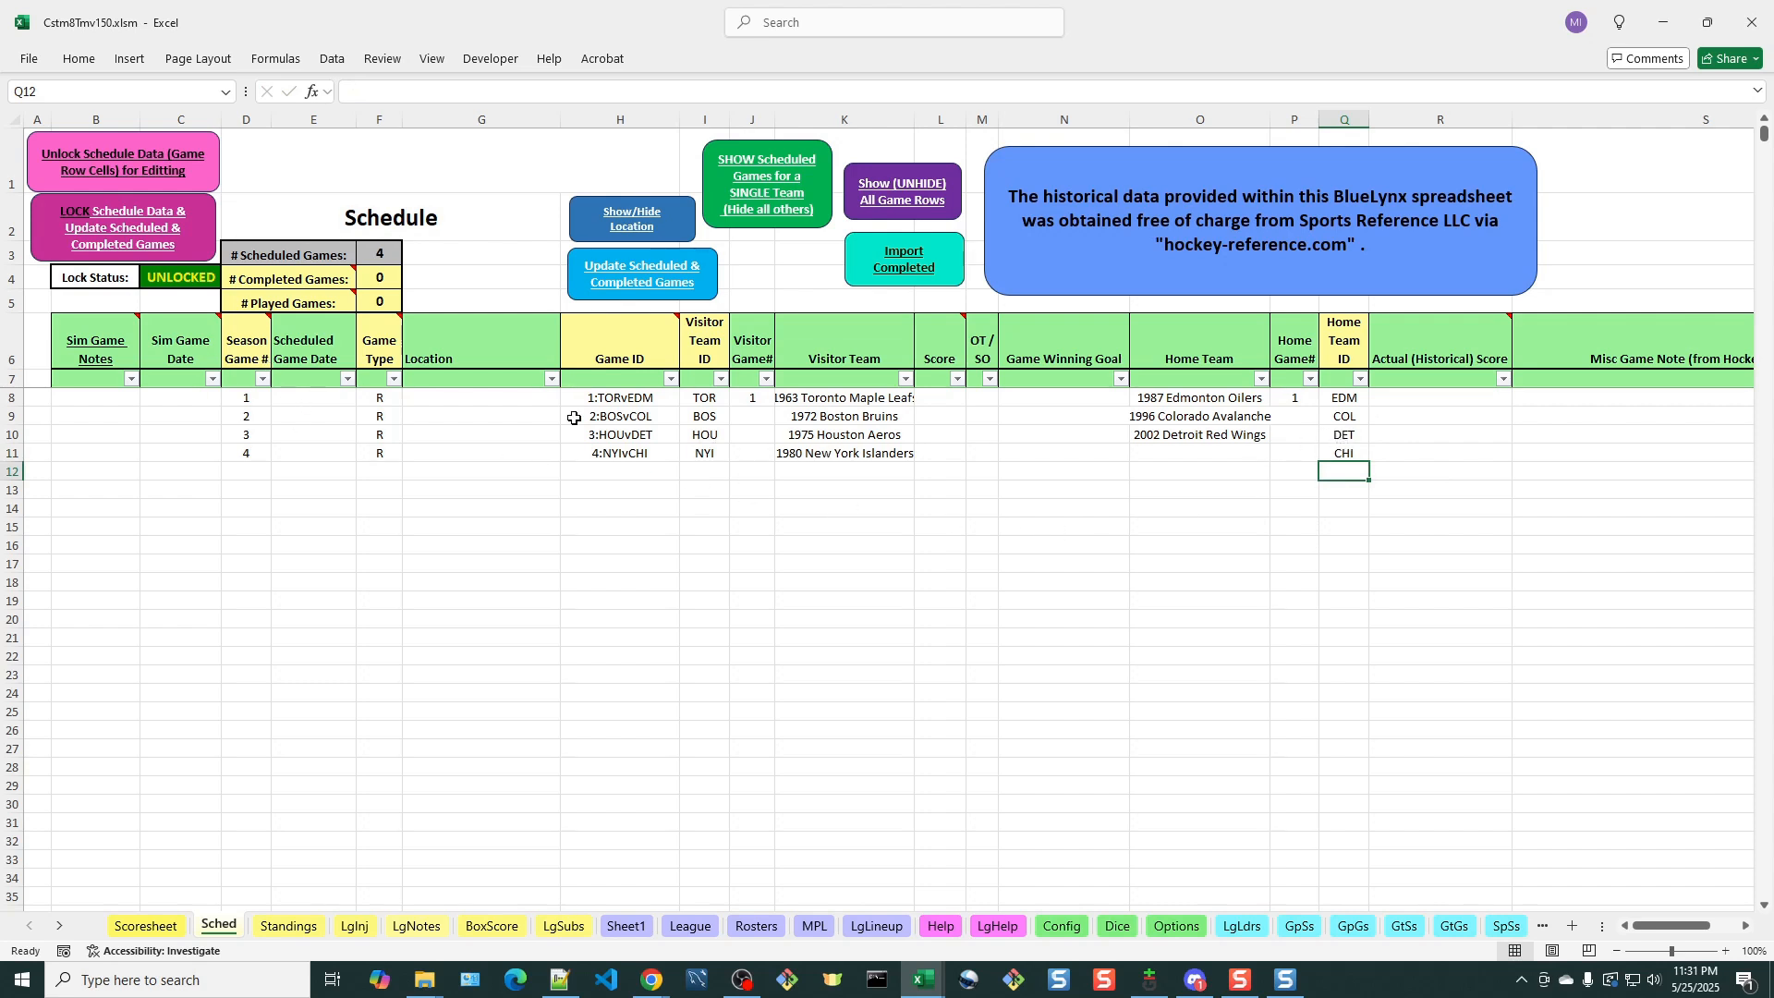
Lock the four-game schedule, update the scheduled and completed game counts, and acknowledge the messages
{"action": "left_click", "coordinate": [122, 227]}
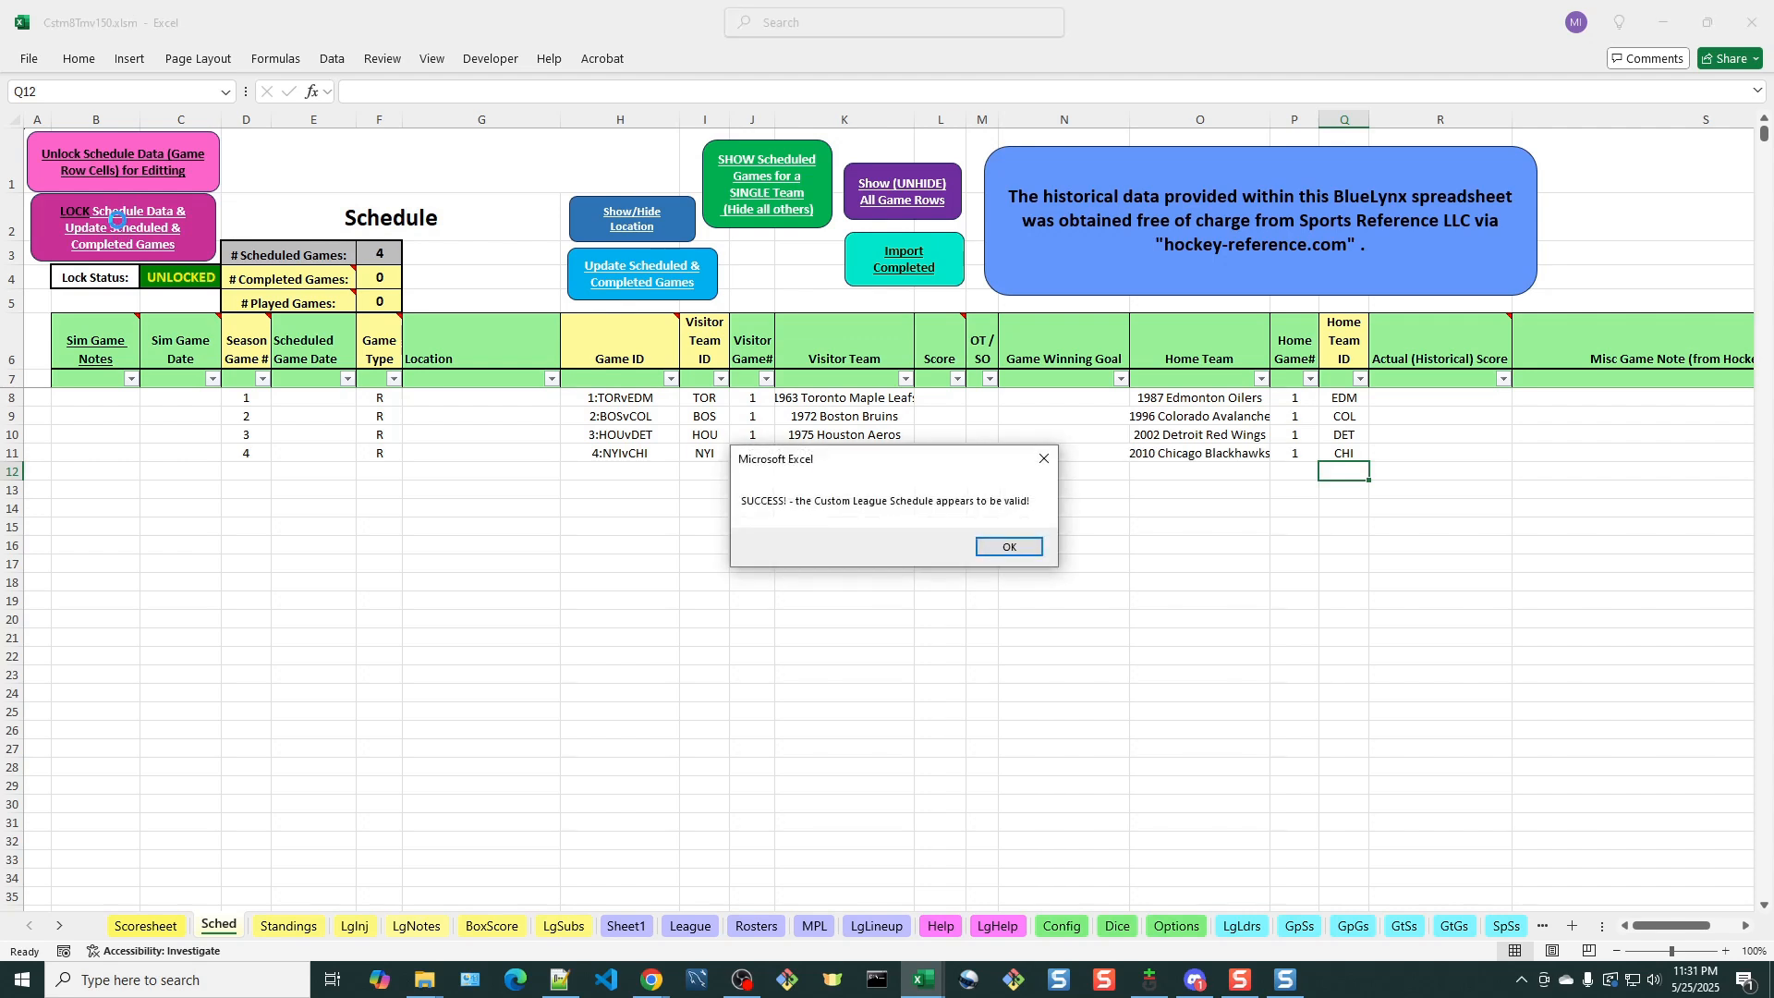
{"action": "left_click", "coordinate": [1026, 552]}
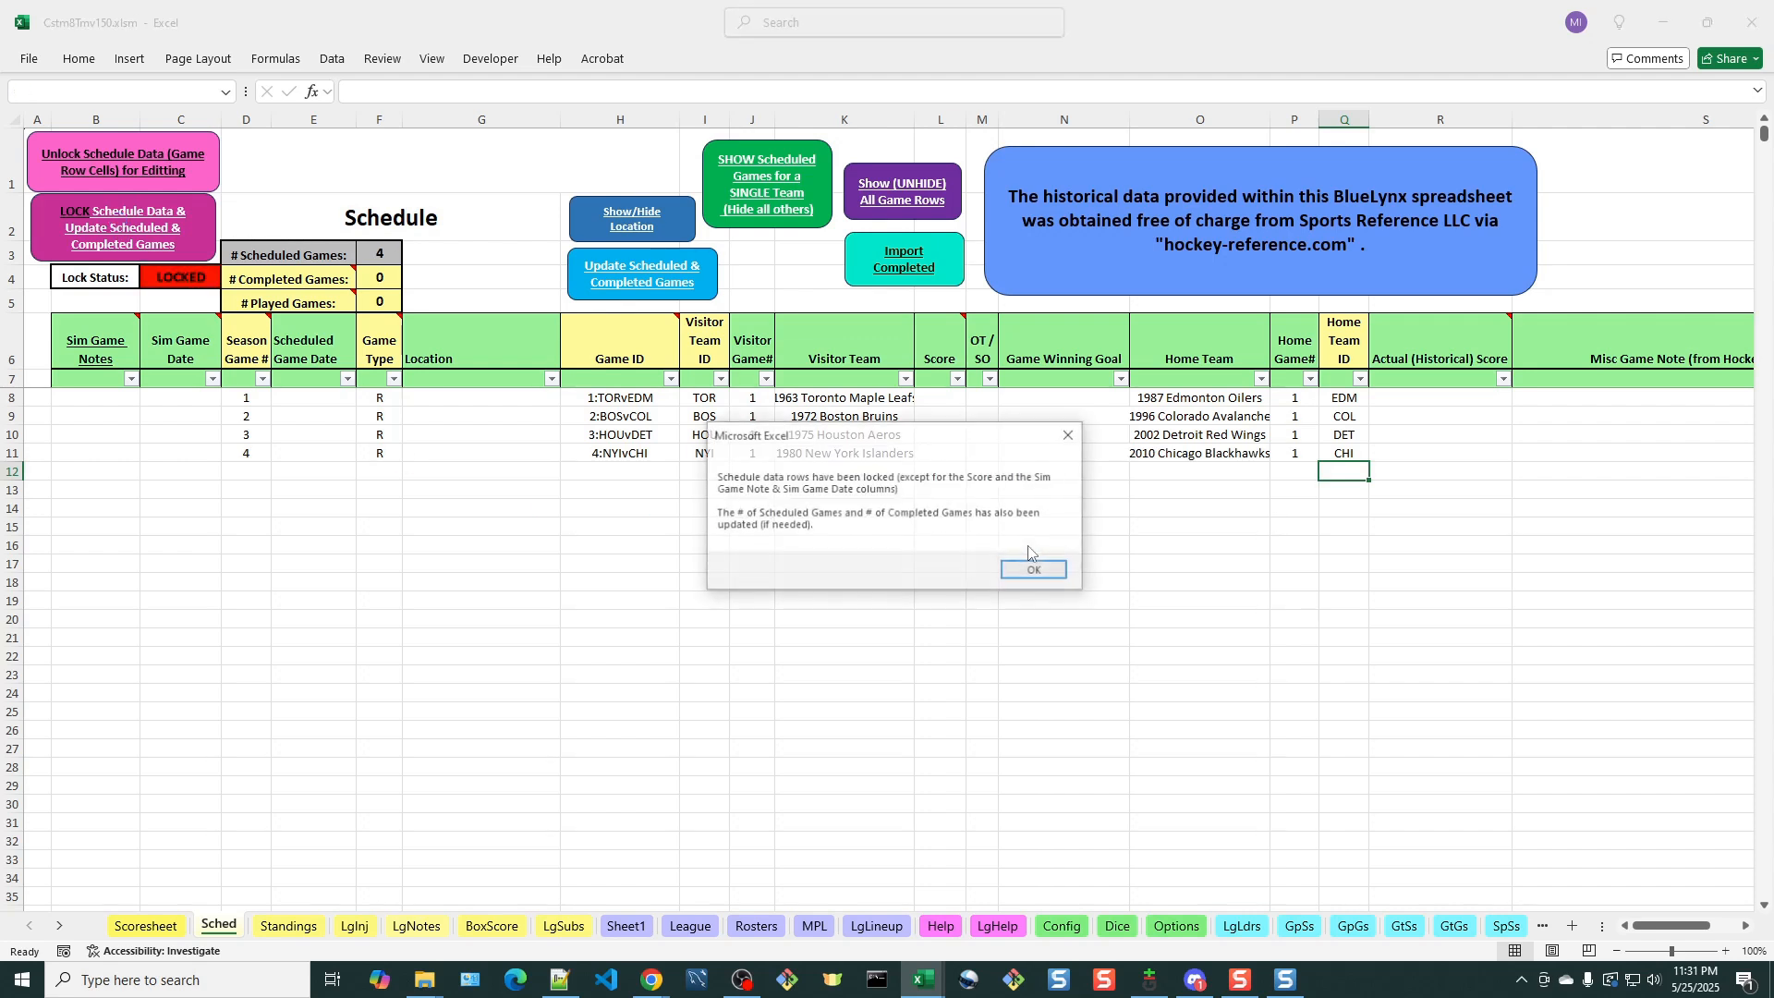
{"action": "left_click", "coordinate": [1031, 568]}
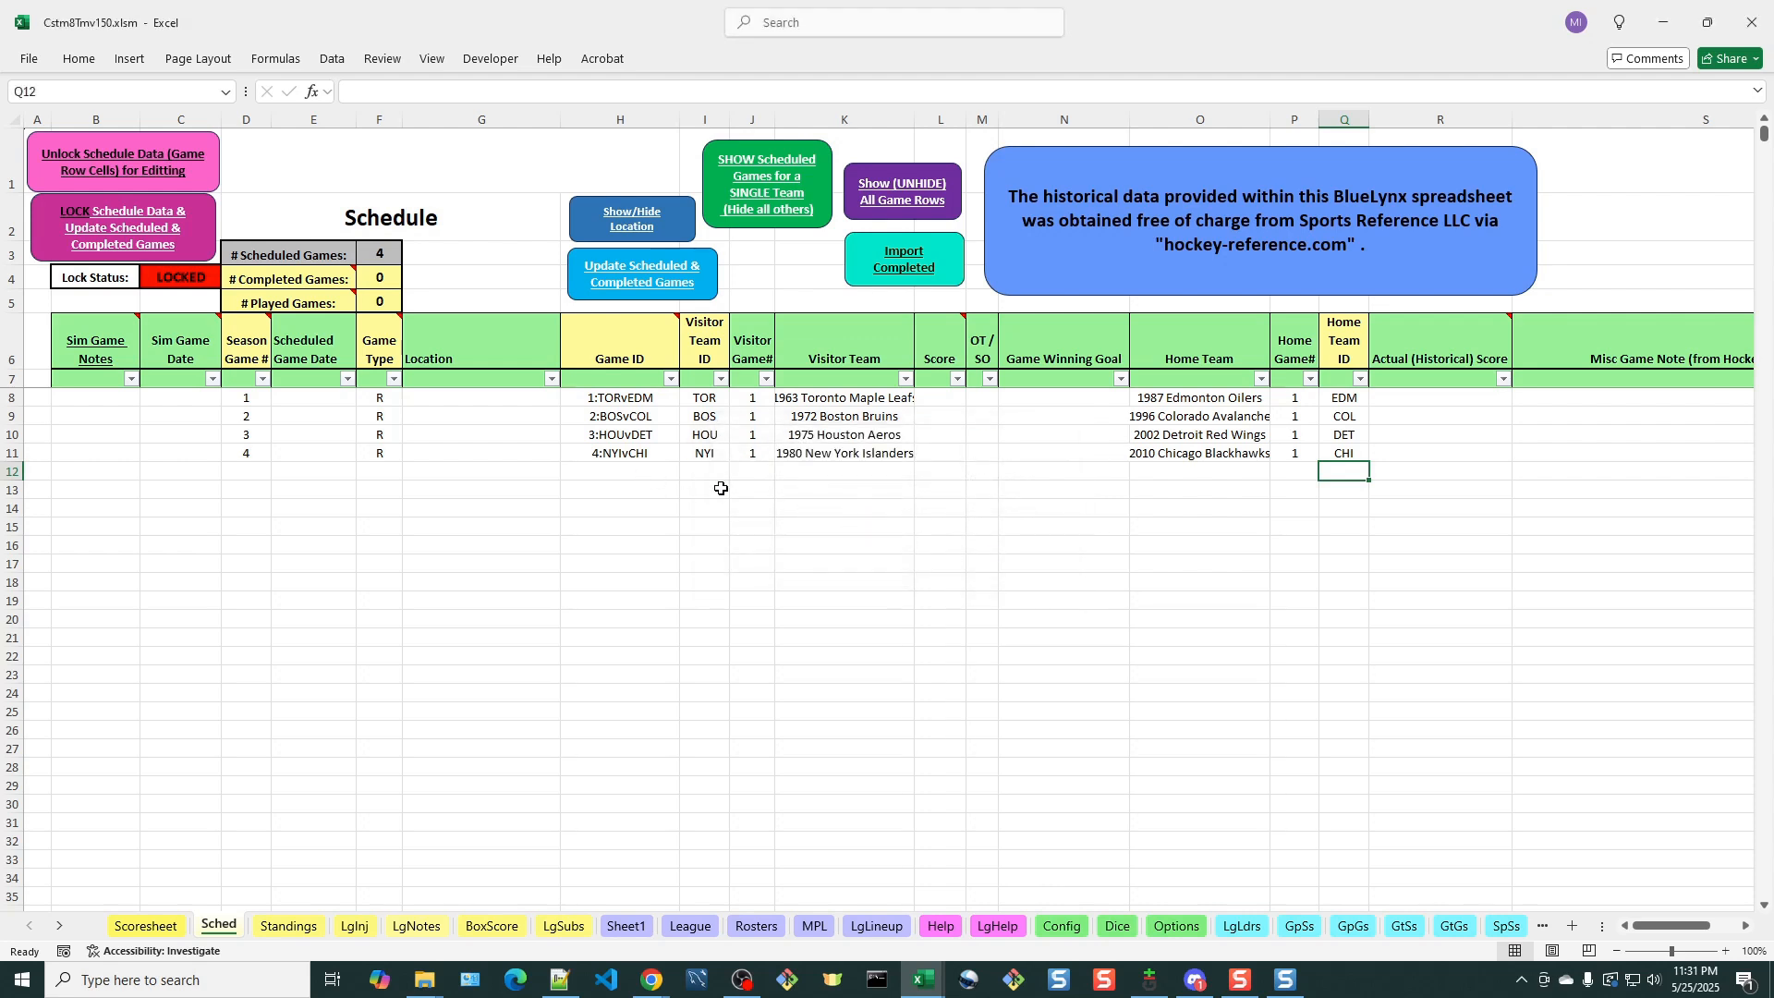